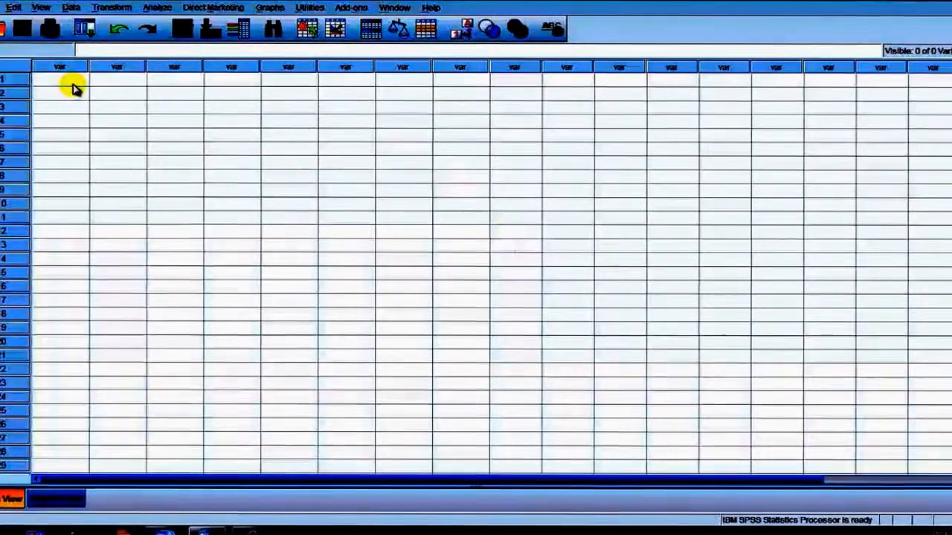
pyautogui.moveTo(72, 86); pyautogui.dragTo(618, 299)
pyautogui.moveTo(660, 344); pyautogui.dragTo(586, 441)
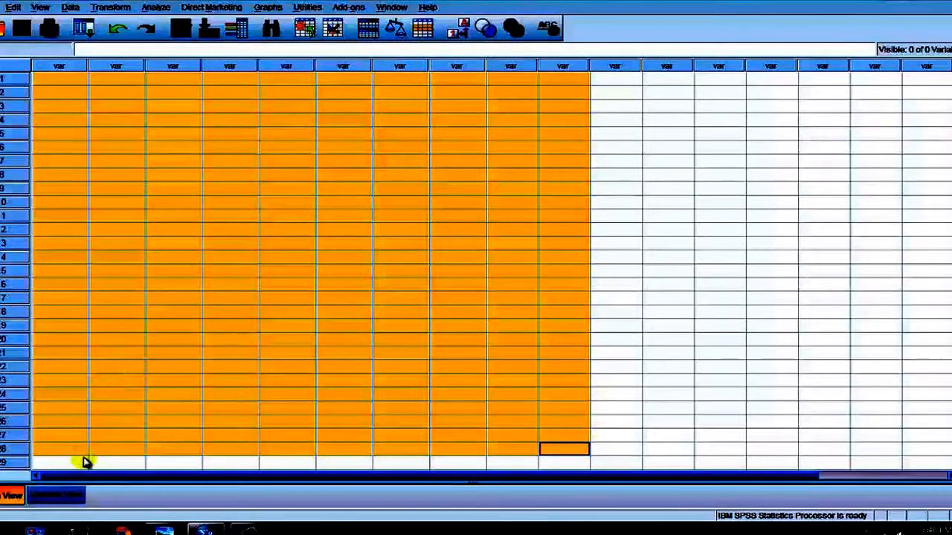
pyautogui.click(173, 274)
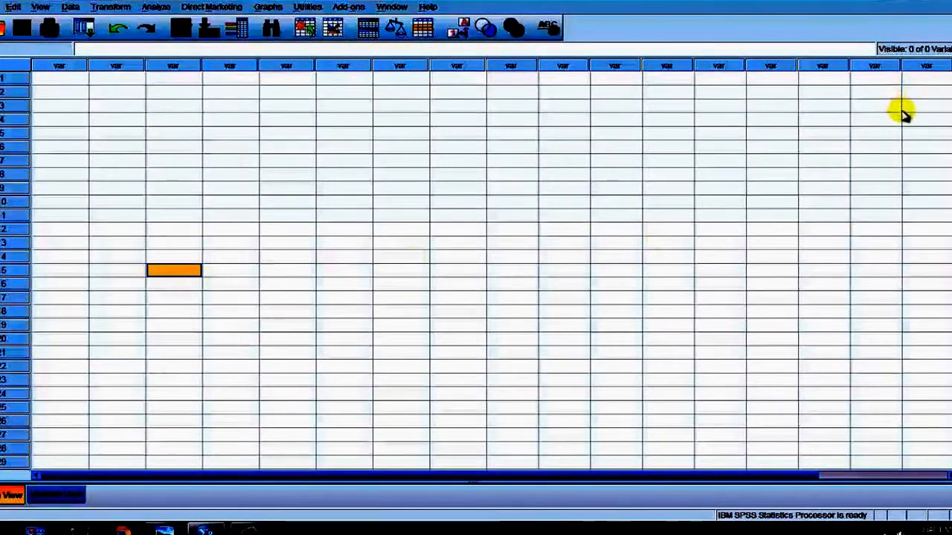
pyautogui.scroll(-3, 902, 130)
pyautogui.scroll(3, 900, 130)
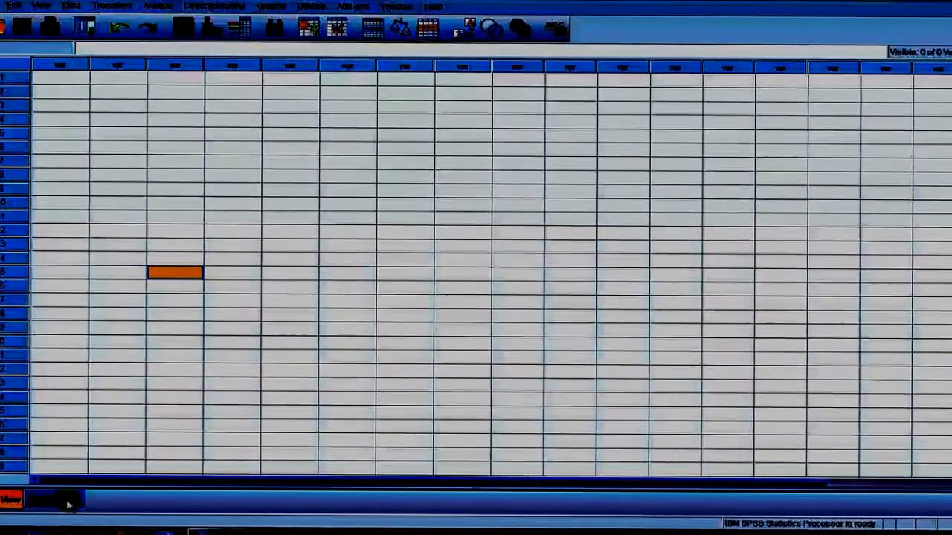
# - Switch to the variable definitions and try to name the first variable Student ID
pyautogui.click(69, 503)
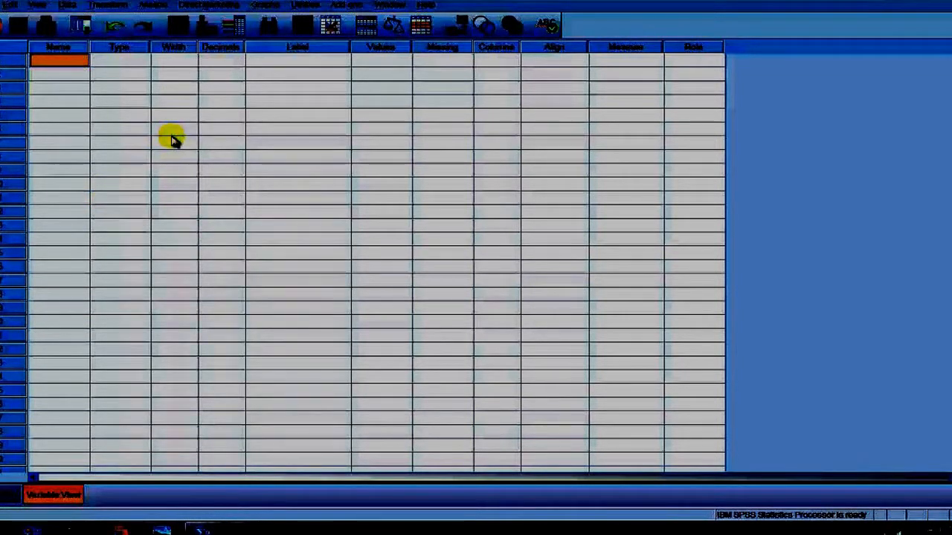
pyautogui.doubleClick(84, 61)
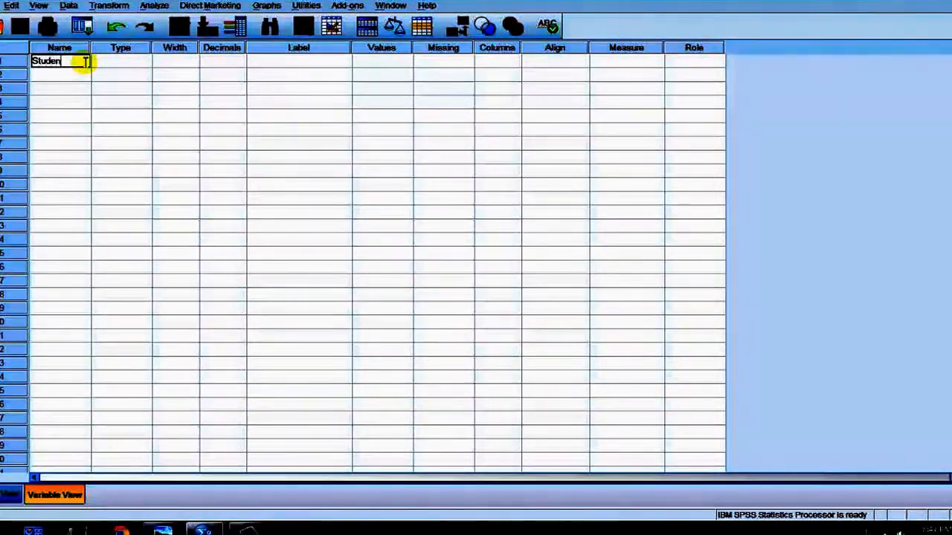
pyautogui.write('t ID')
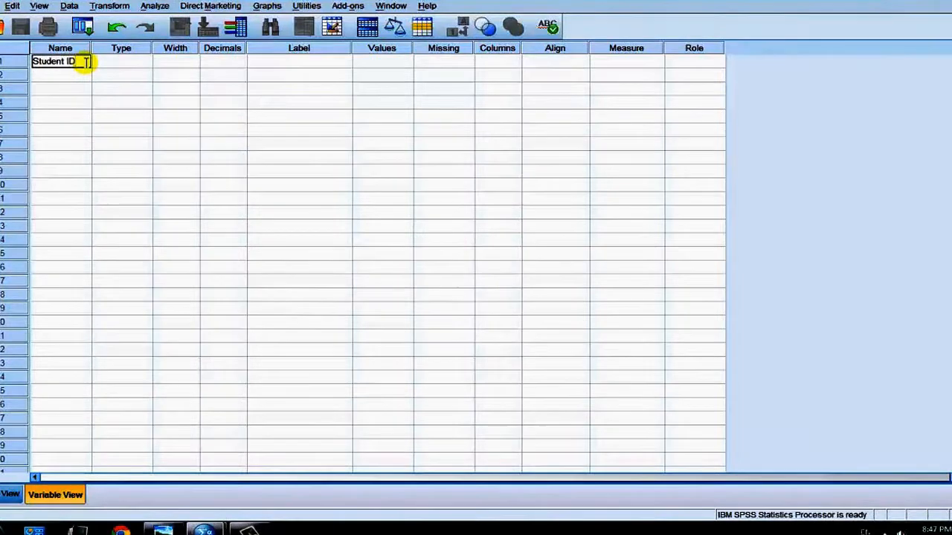
pyautogui.press('Return')
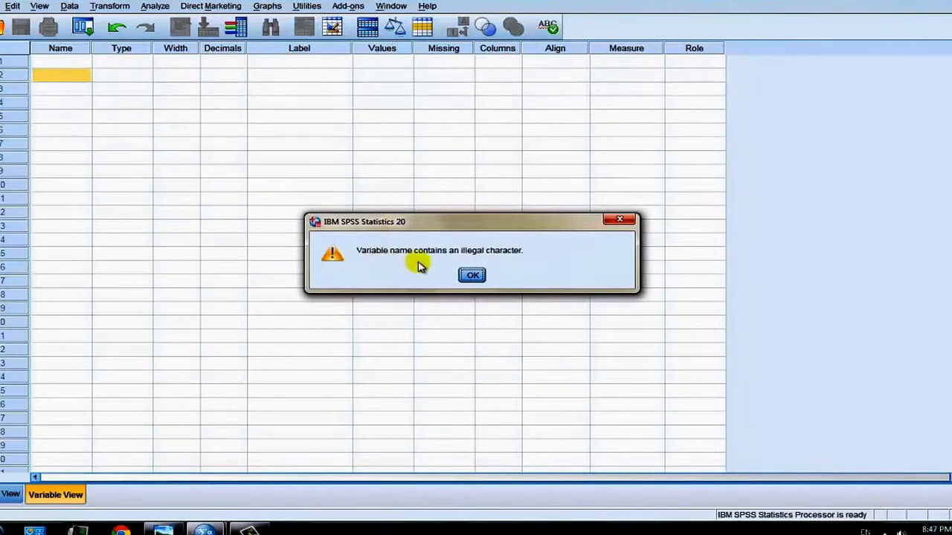
pyautogui.click(472, 274)
# - Name the first variable ID and give it the label Student ID
pyautogui.click(69, 62)
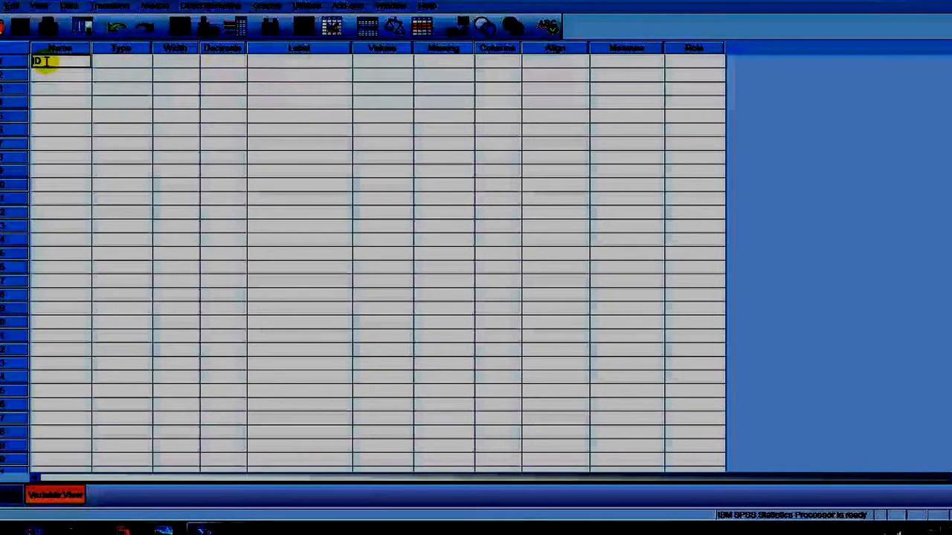
pyautogui.click(279, 64)
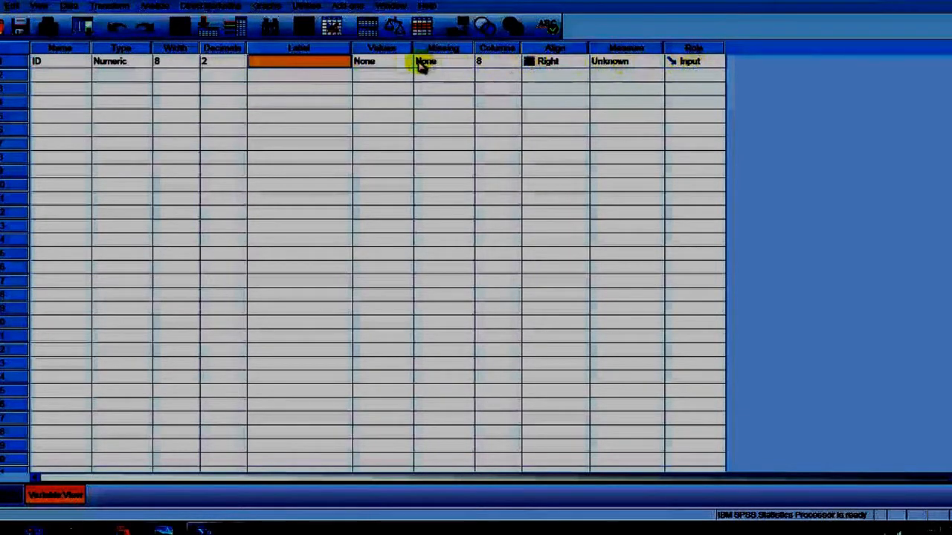
pyautogui.click(269, 66)
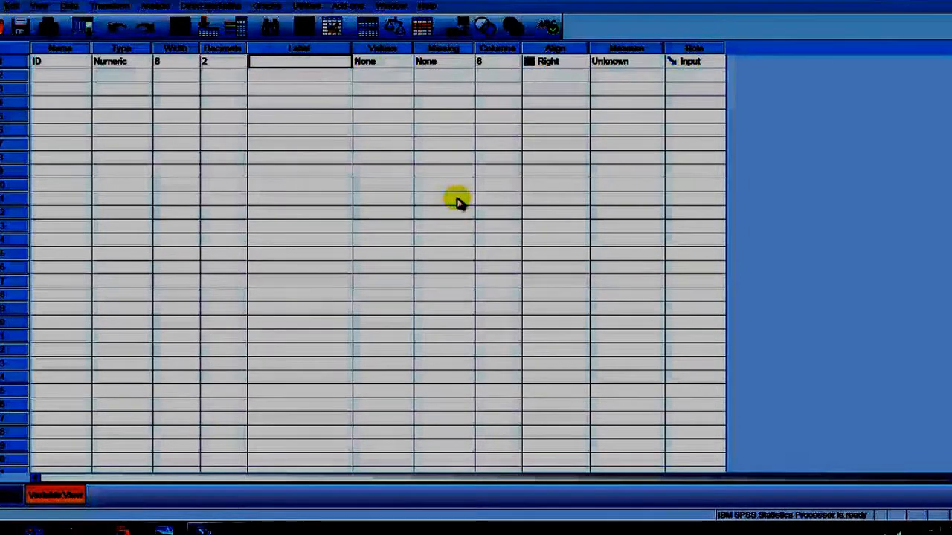
pyautogui.write('STude')
pyautogui.press('BackSpace')
pyautogui.press('BackSpace')
pyautogui.press('BackSpace')
pyautogui.press('BackSpace')
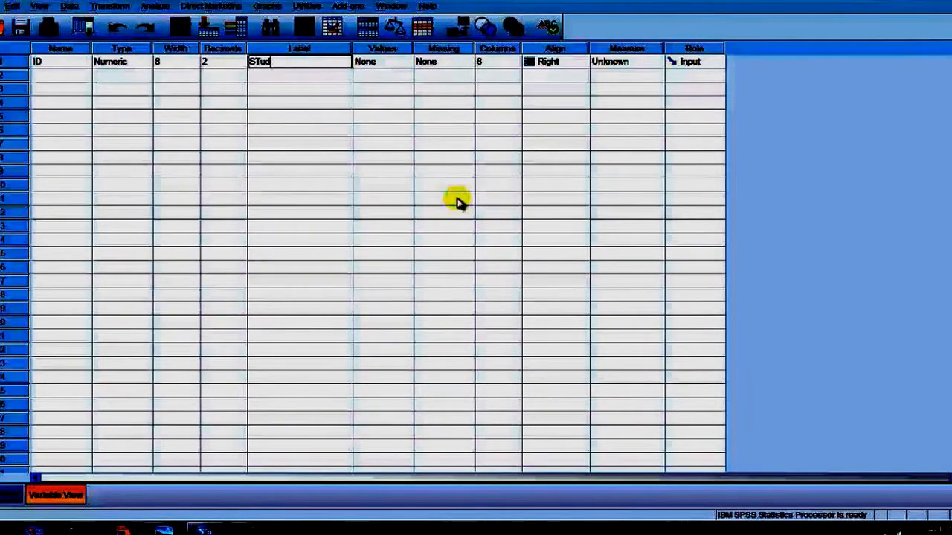
pyautogui.write('tudent ID')
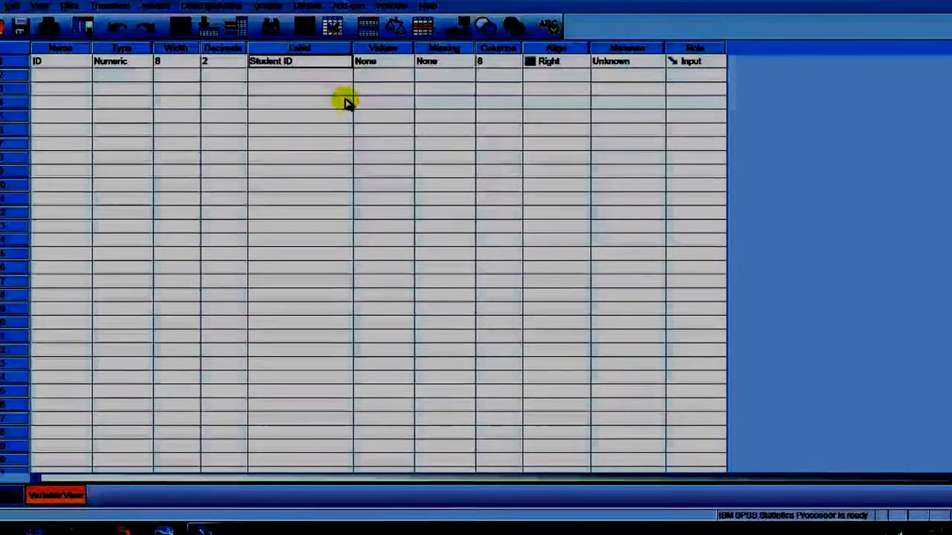
# - Try extending the ID variable's label with a long run of filler text, and remove the extra text again
pyautogui.write(' ADkfnaoindfoasifnoanefinaeofnaoenfioaienfoaeifncia')
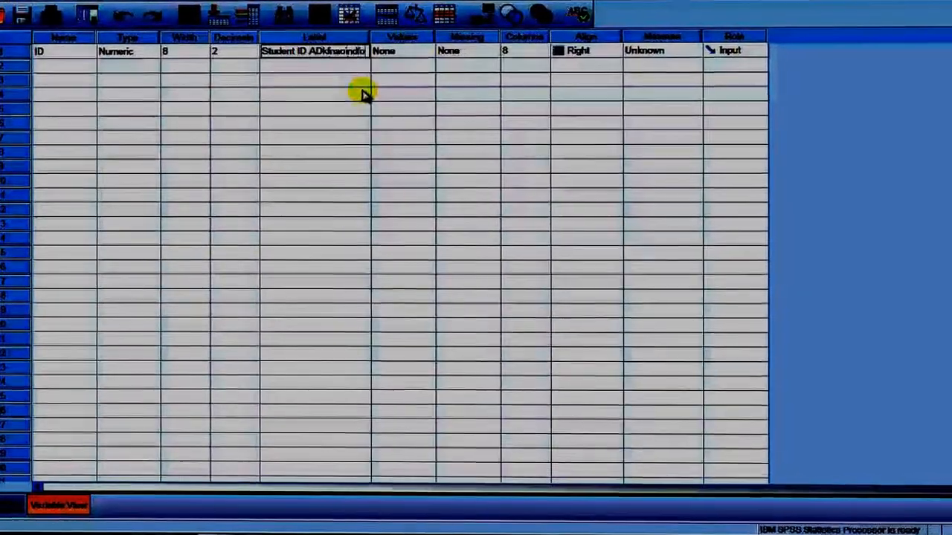
pyautogui.write('ndkfnalienalkdnfli')
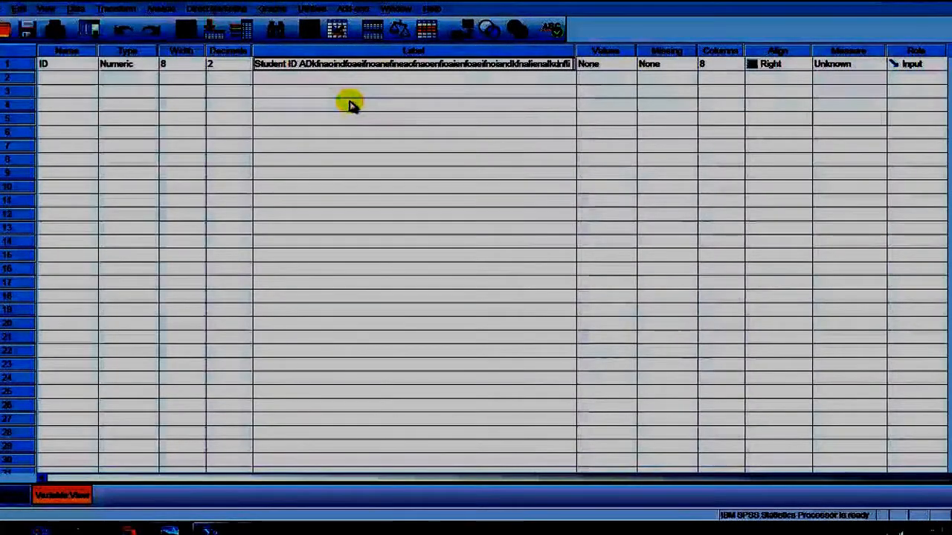
pyautogui.click(350, 104)
pyautogui.click(349, 65)
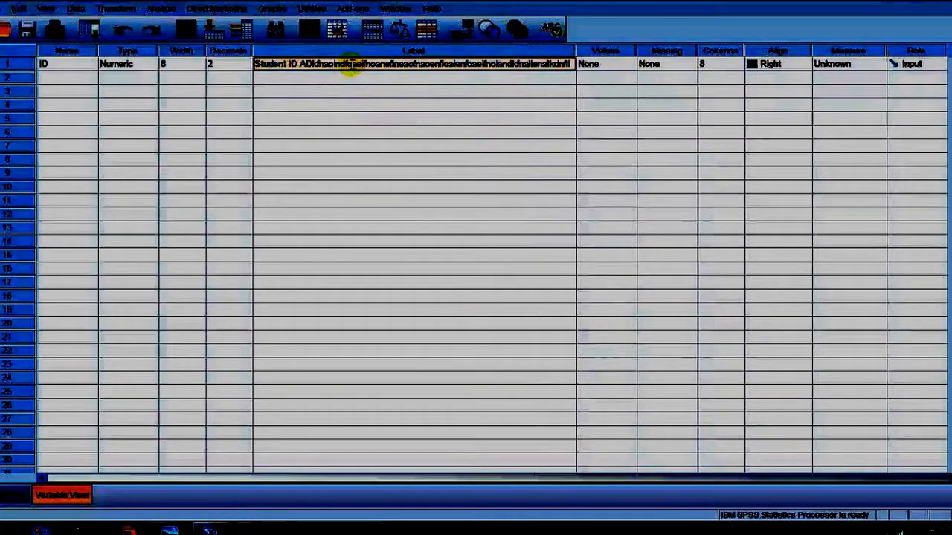
pyautogui.moveTo(297, 63); pyautogui.dragTo(628, 67)
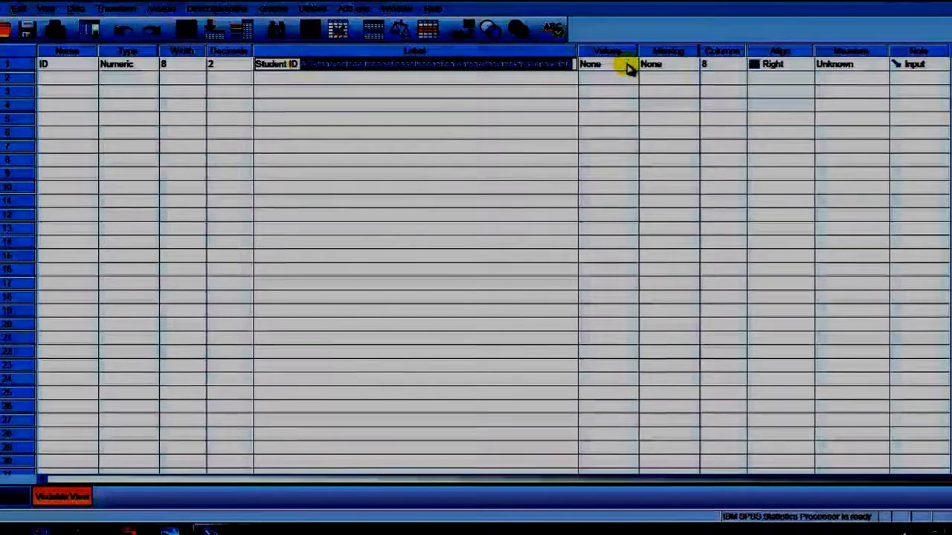
pyautogui.press('BackSpace')
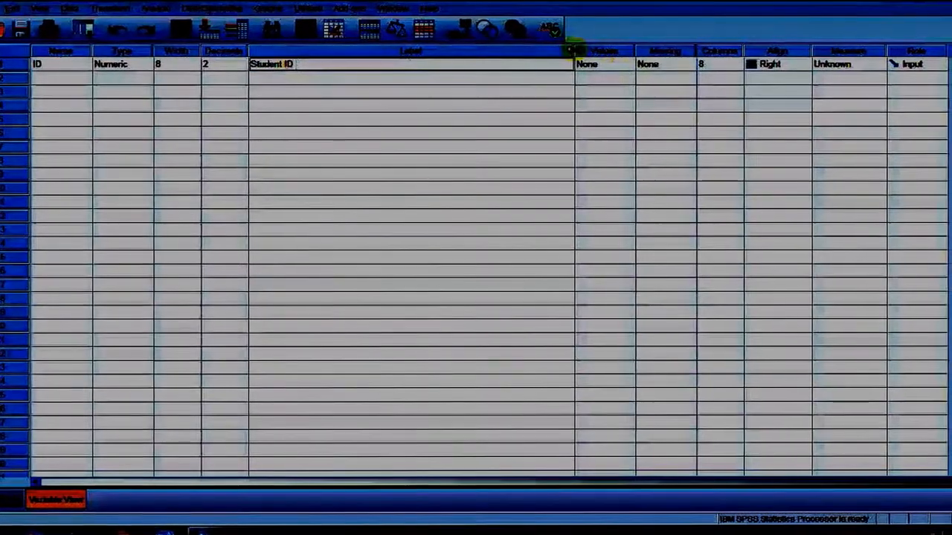
# - Narrow the Label column so that it closely fits the Student ID label
pyautogui.moveTo(573, 51); pyautogui.dragTo(350, 51)
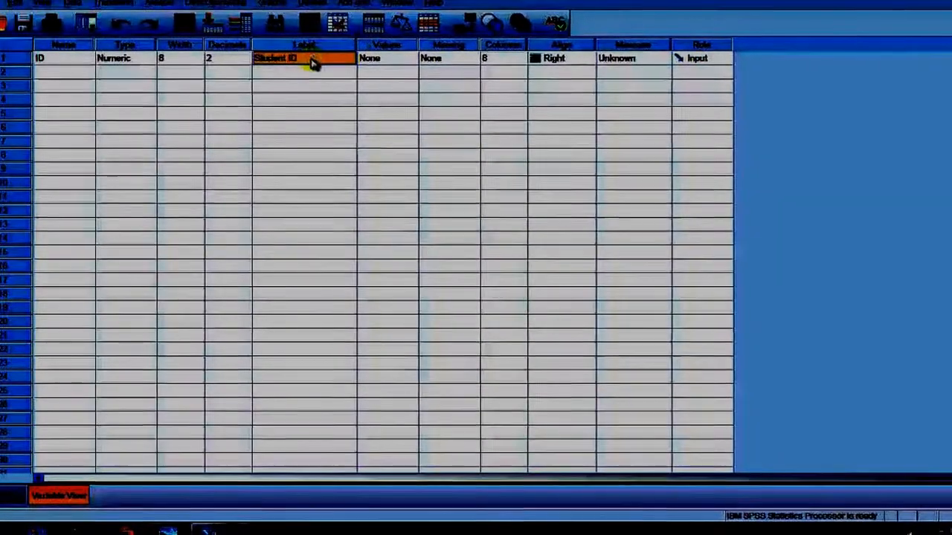
pyautogui.doubleClick(313, 58)
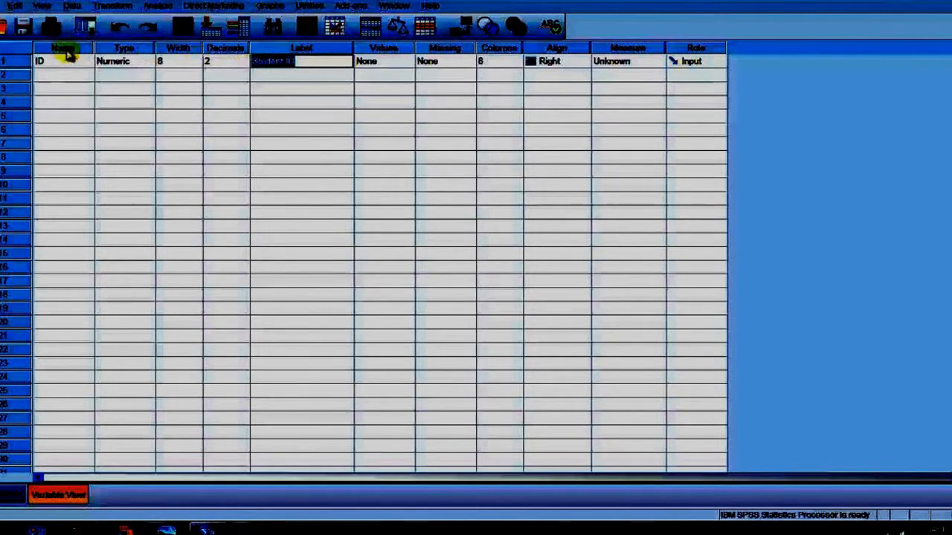
pyautogui.click(322, 62)
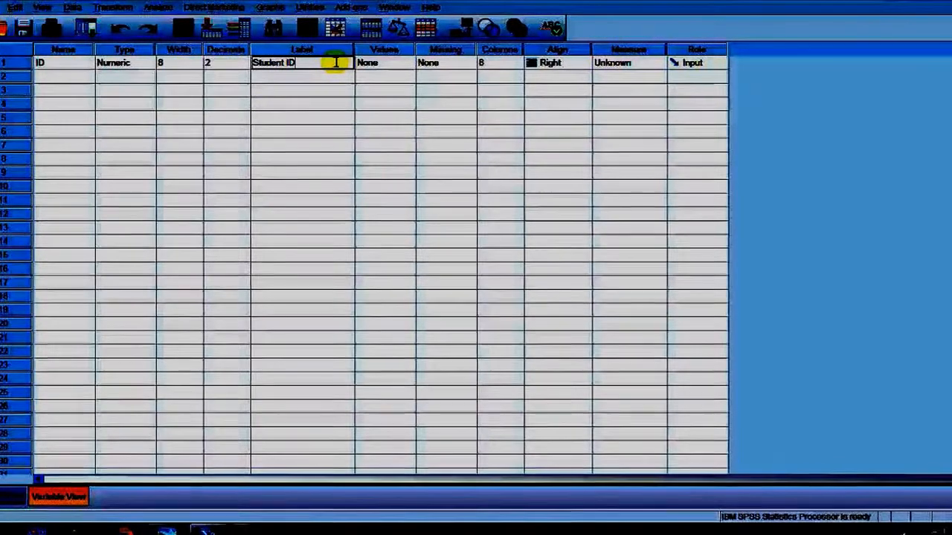
pyautogui.moveTo(353, 50)
pyautogui.mouseDown()
pyautogui.moveTo(326, 50)
pyautogui.moveTo(409, 43)
pyautogui.moveTo(270, 43)
pyautogui.moveTo(389, 47)
pyautogui.moveTo(327, 44)
pyautogui.moveTo(339, 47)
pyautogui.mouseUp()
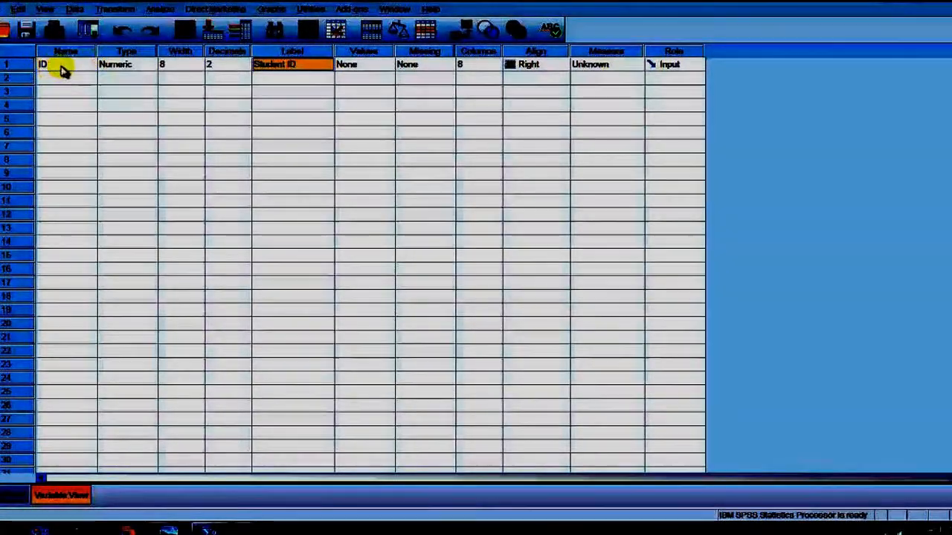
# - Set the ID variable's decimals to 0 and its measurement level to Nominal
pyautogui.click(64, 66)
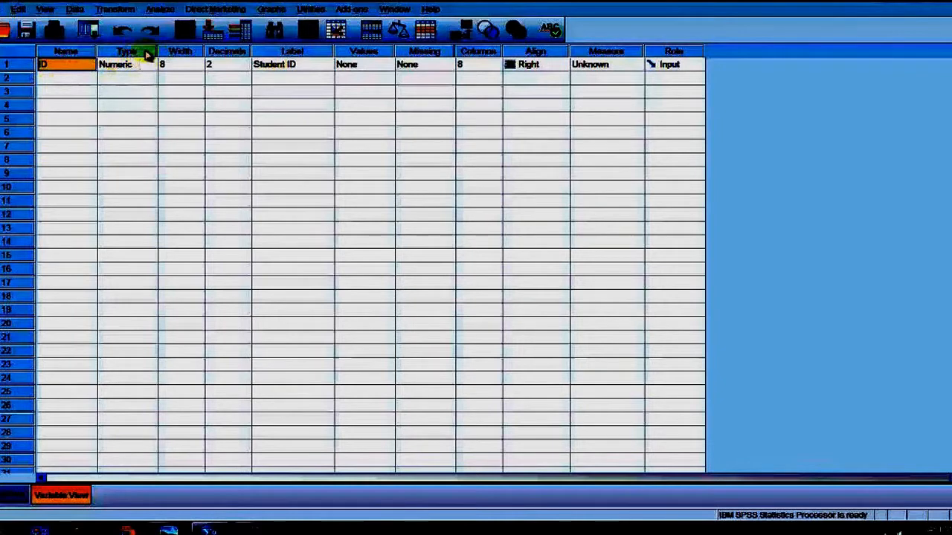
pyautogui.click(228, 66)
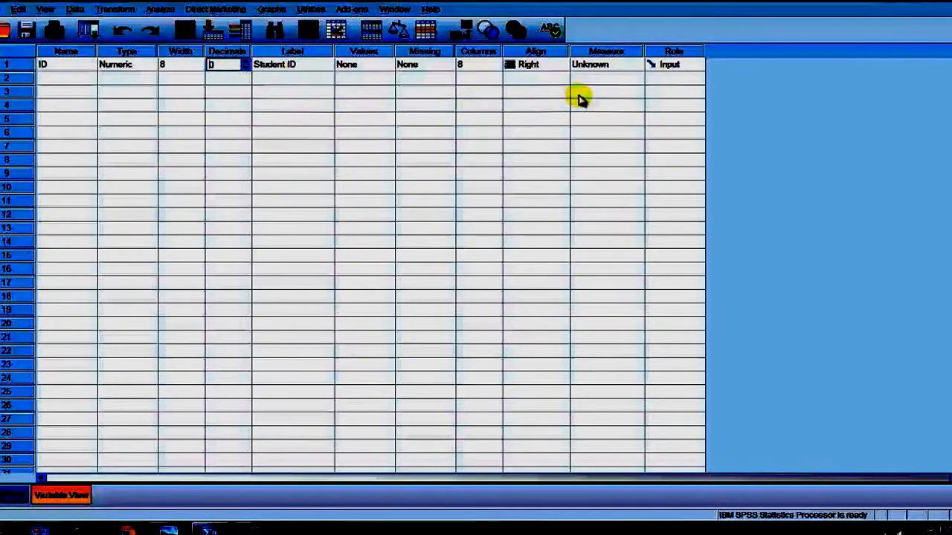
pyautogui.click(614, 66)
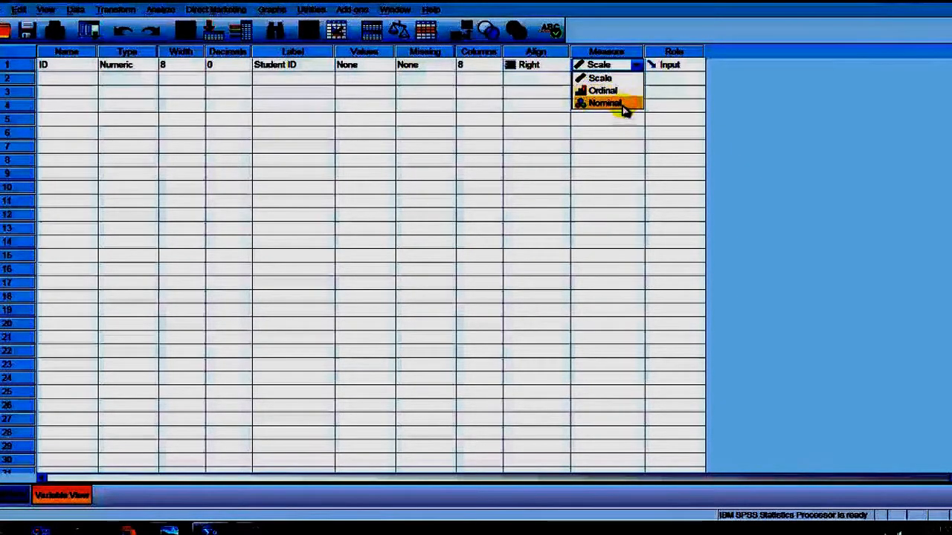
pyautogui.click(622, 105)
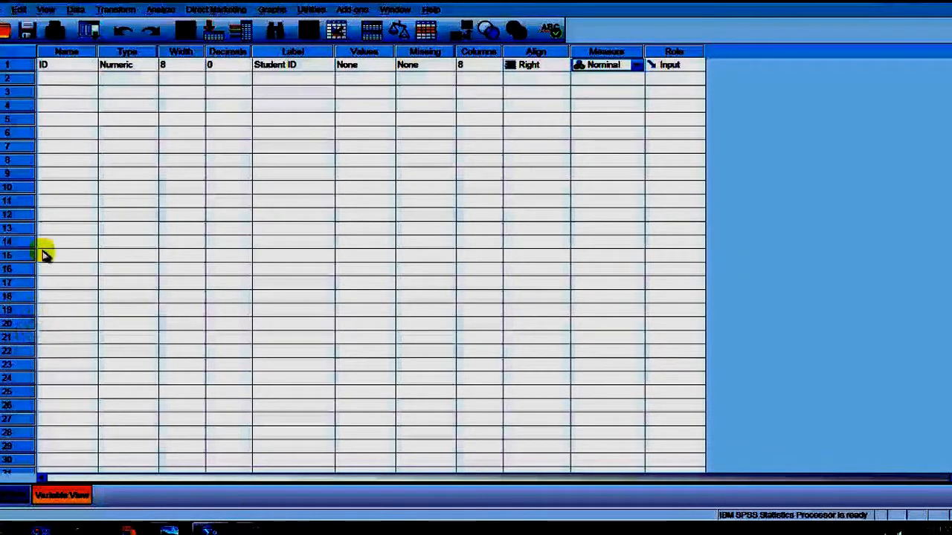
# - Add a second variable named T1 with the label Test 1 Score
pyautogui.click(11, 65)
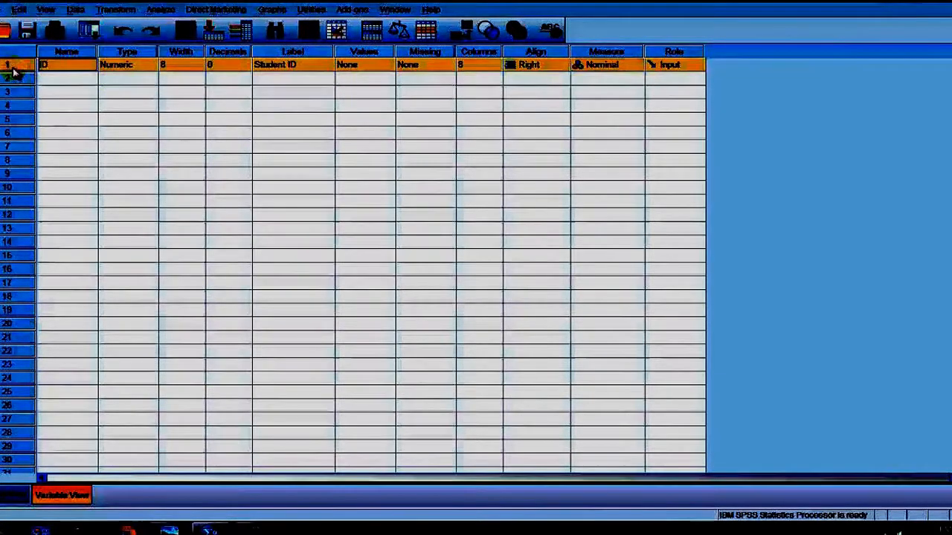
pyautogui.click(52, 83)
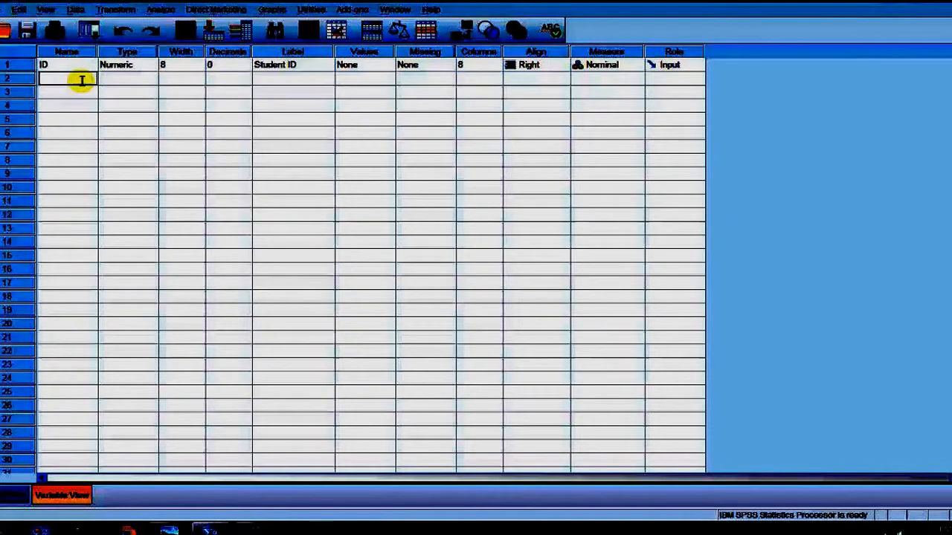
pyautogui.write('T1')
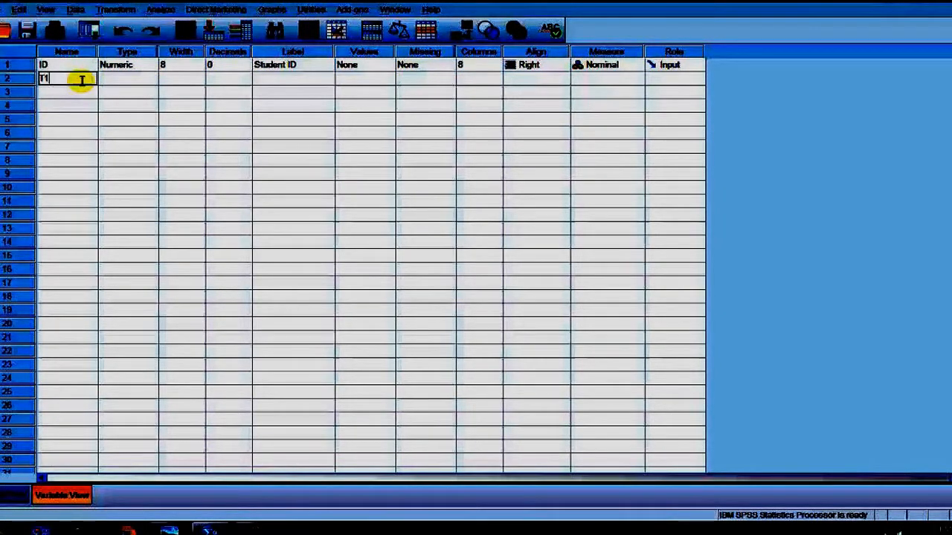
pyautogui.click(285, 79)
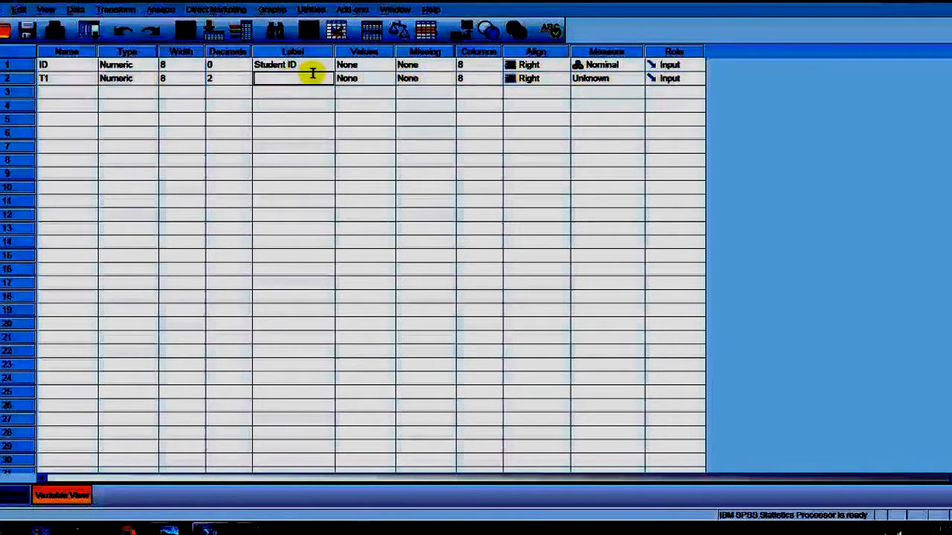
pyautogui.write('Te')
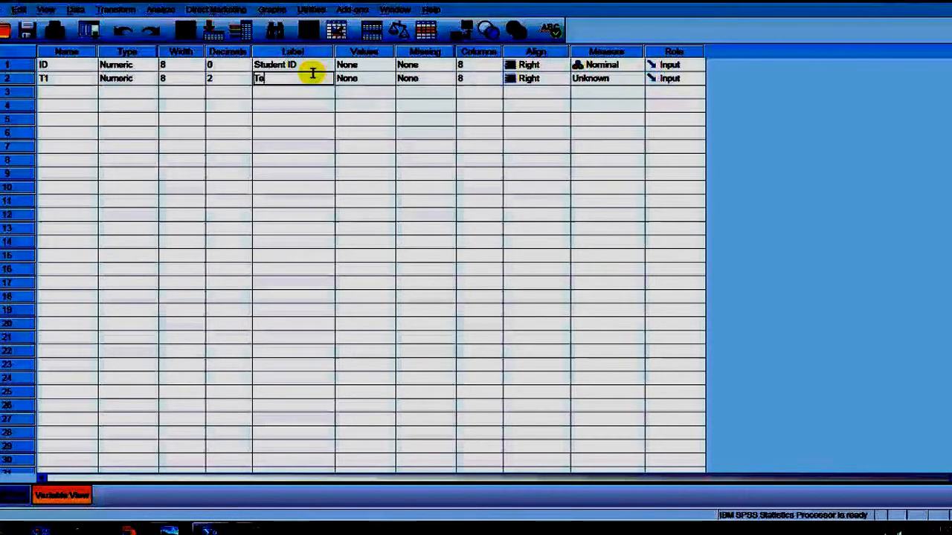
pyautogui.write('st 1 Score')
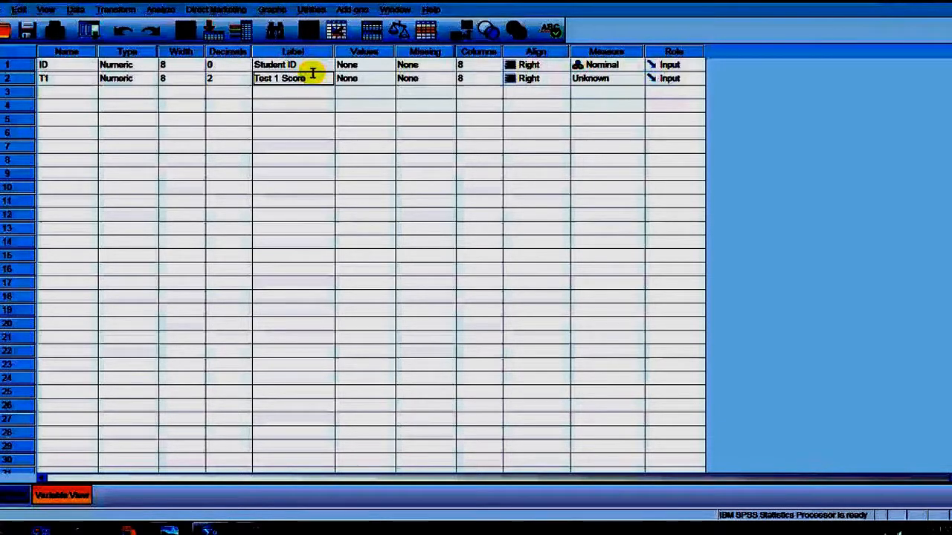
# - Set the T1 variable's decimals to 0 and its measurement level to Scale
pyautogui.click(221, 79)
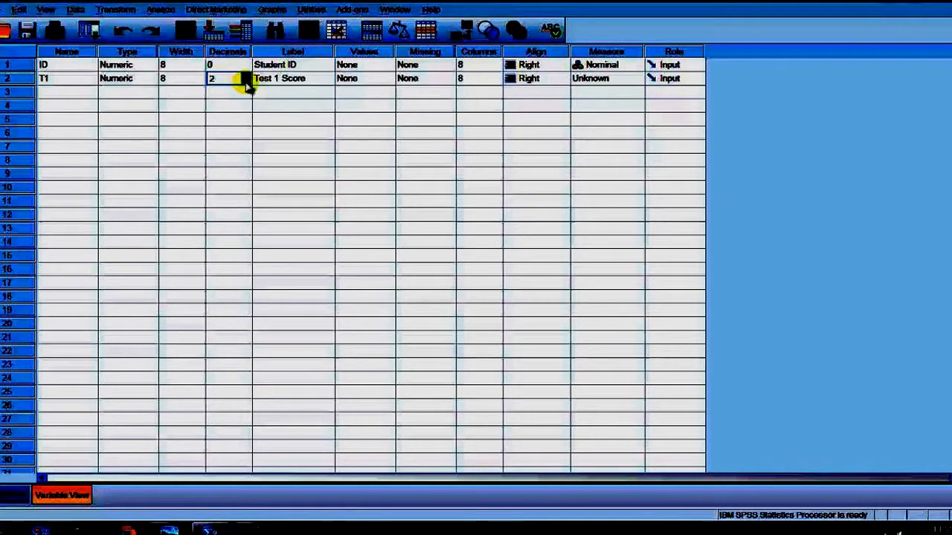
pyautogui.doubleClick(246, 83)
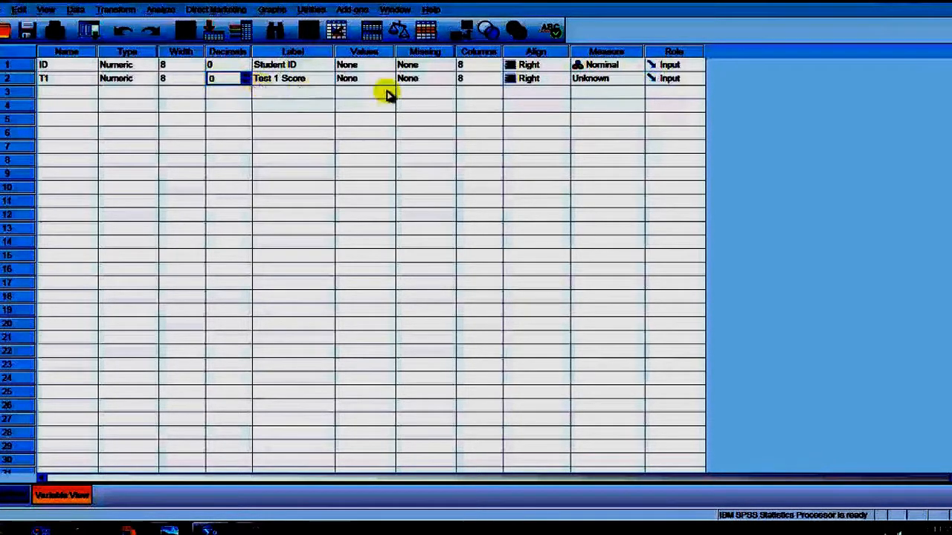
pyautogui.click(633, 82)
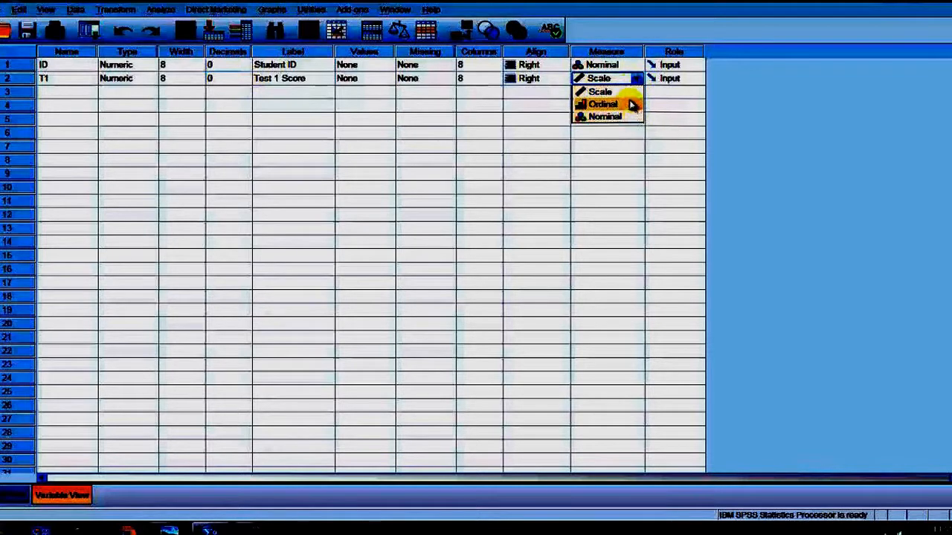
pyautogui.click(631, 98)
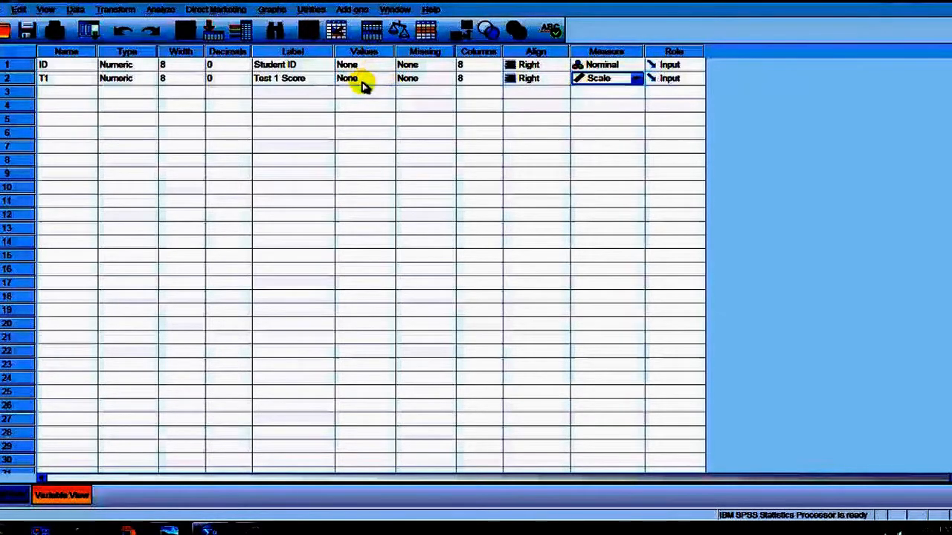
# - Add a value label to the T1 variable that defines -1 as No Data
pyautogui.click(363, 84)
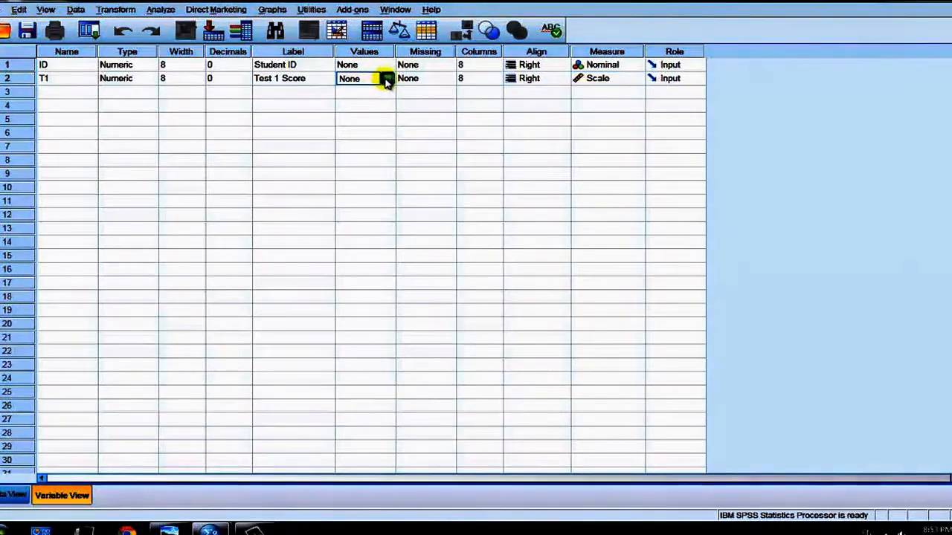
pyautogui.click(387, 79)
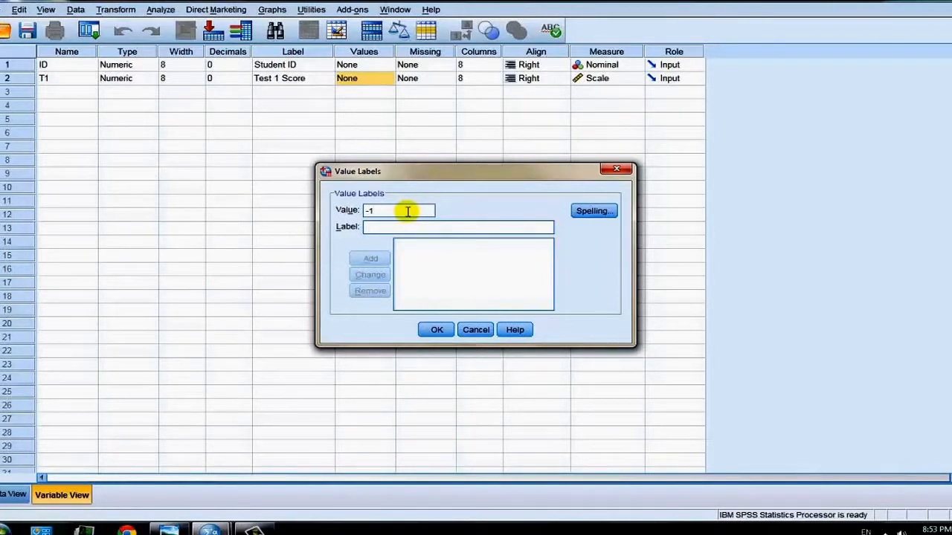
pyautogui.click(408, 227)
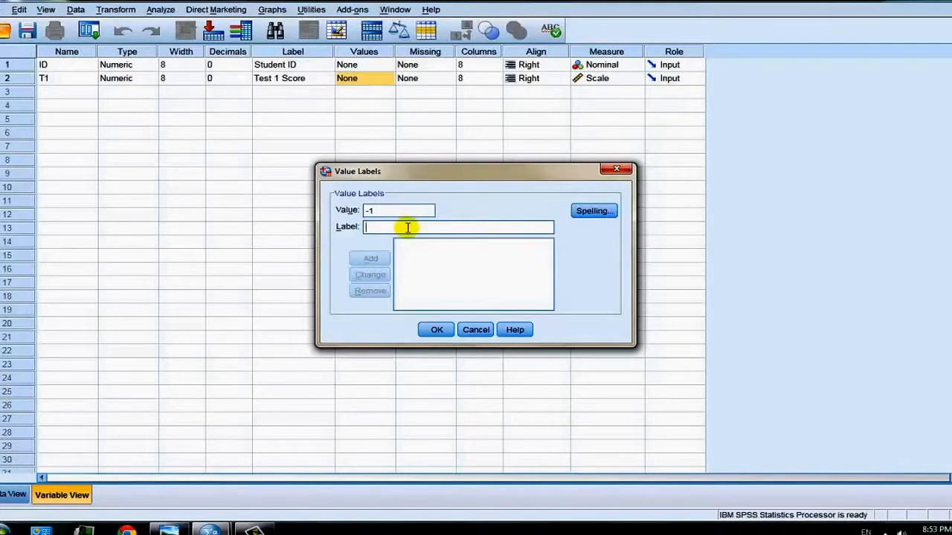
pyautogui.write('No Data')
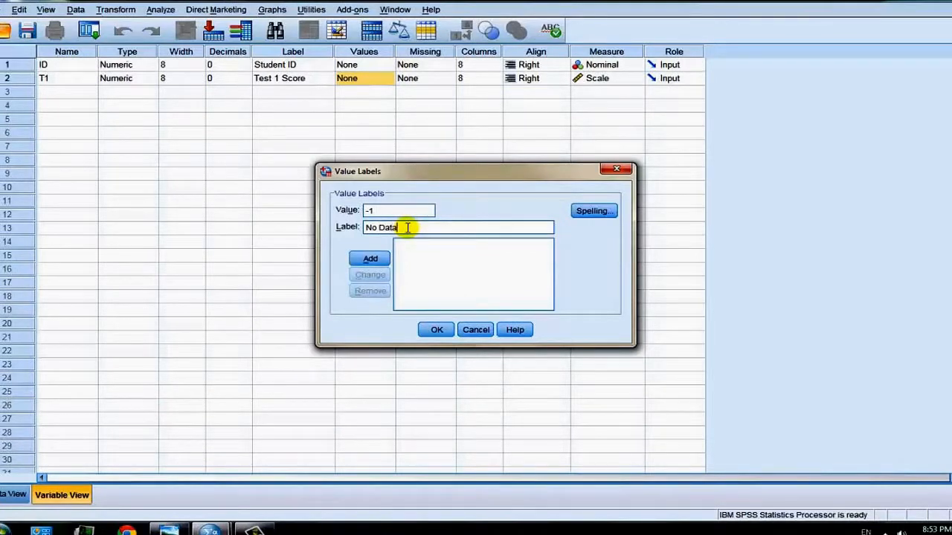
pyautogui.click(366, 261)
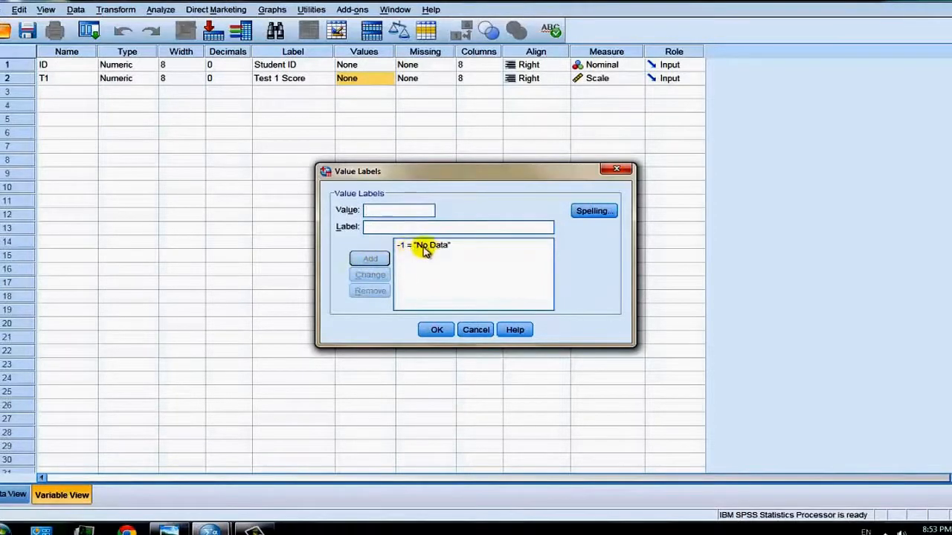
pyautogui.click(436, 332)
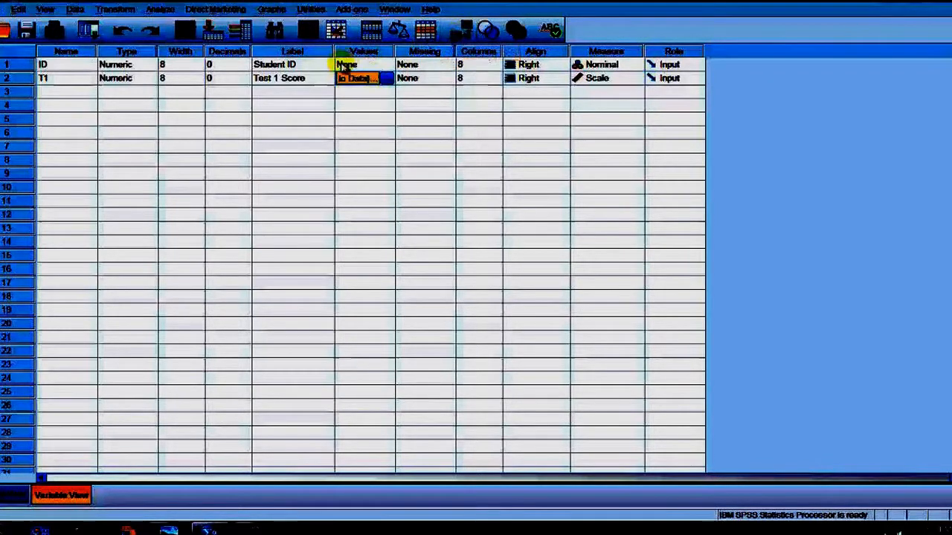
pyautogui.click(467, 34)
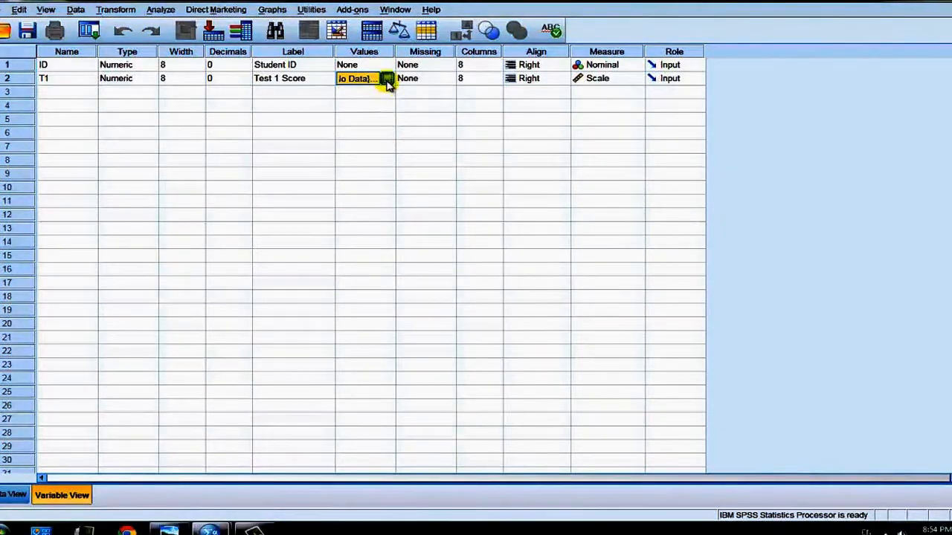
# - Add a value label to the T1 variable that defines 1 as Alabama
pyautogui.click(386, 79)
pyautogui.click(393, 211)
pyautogui.write('1')
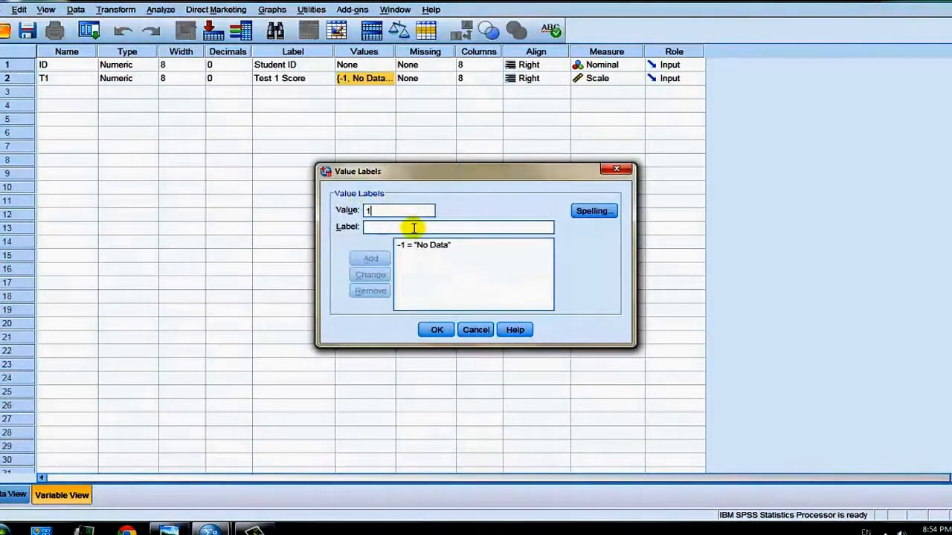
pyautogui.write('Alabama')
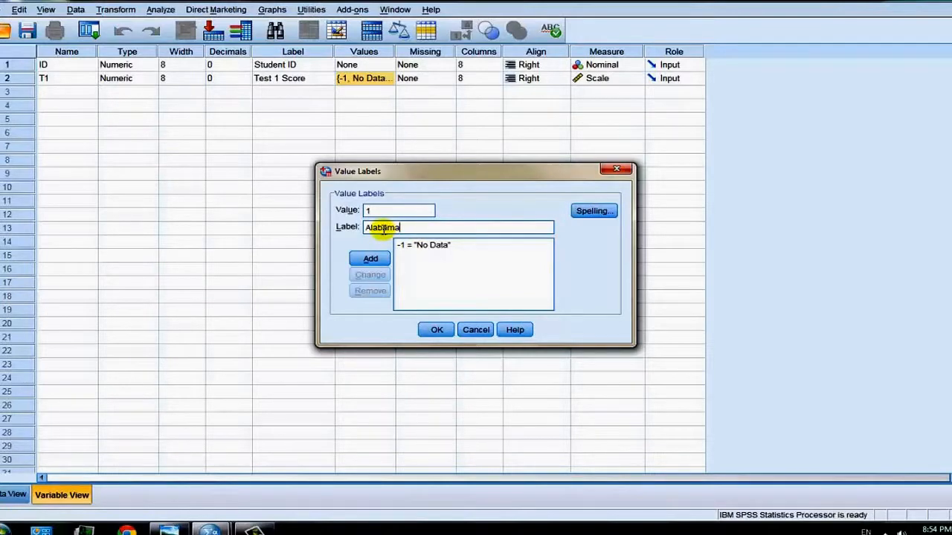
pyautogui.click(372, 259)
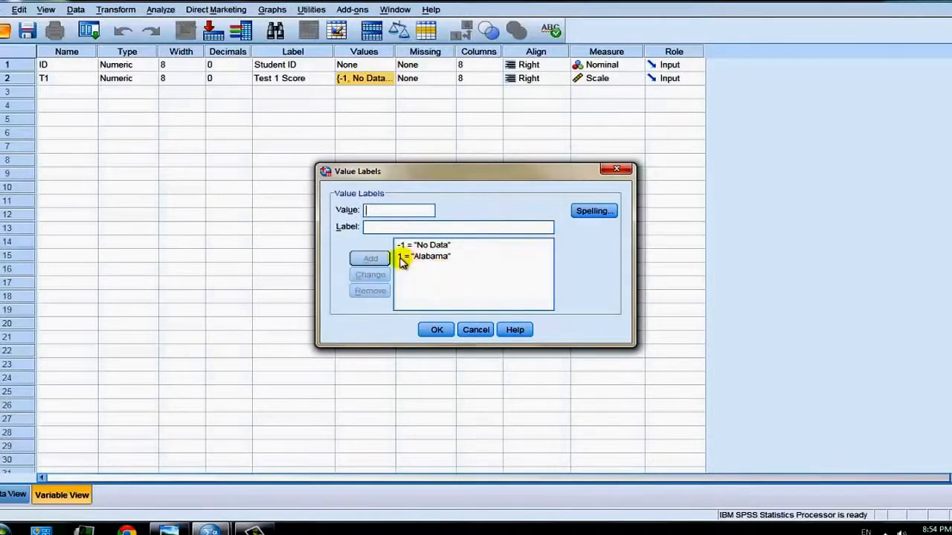
# - Remove the Alabama value label from the T1 variable and apply the value labels
pyautogui.click(444, 258)
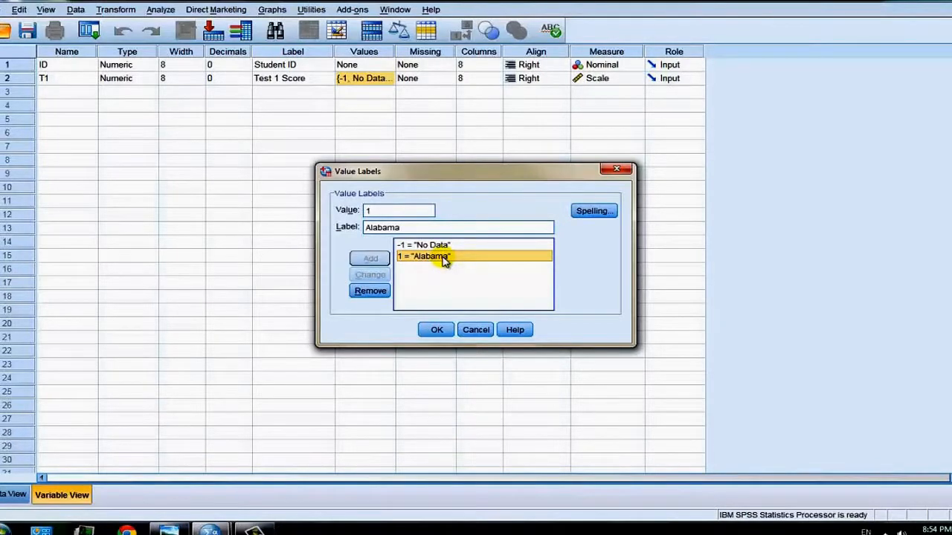
pyautogui.click(370, 291)
pyautogui.click(435, 330)
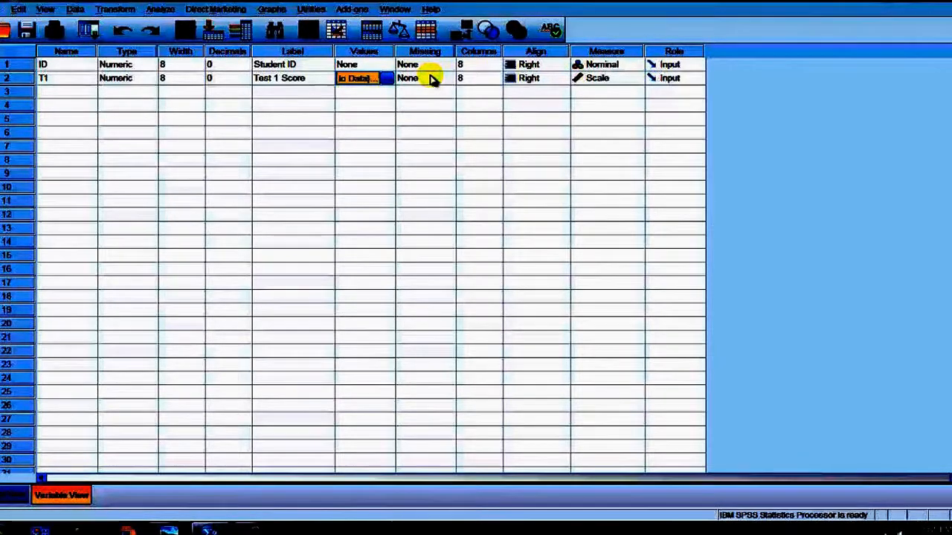
# - Define -1 as a discrete missing value for the T1 variable
pyautogui.click(431, 78)
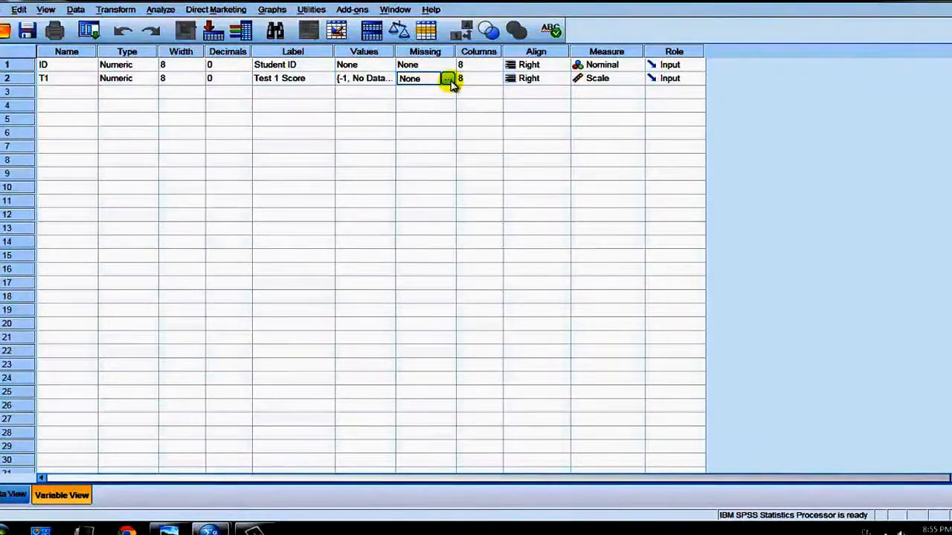
pyautogui.click(449, 79)
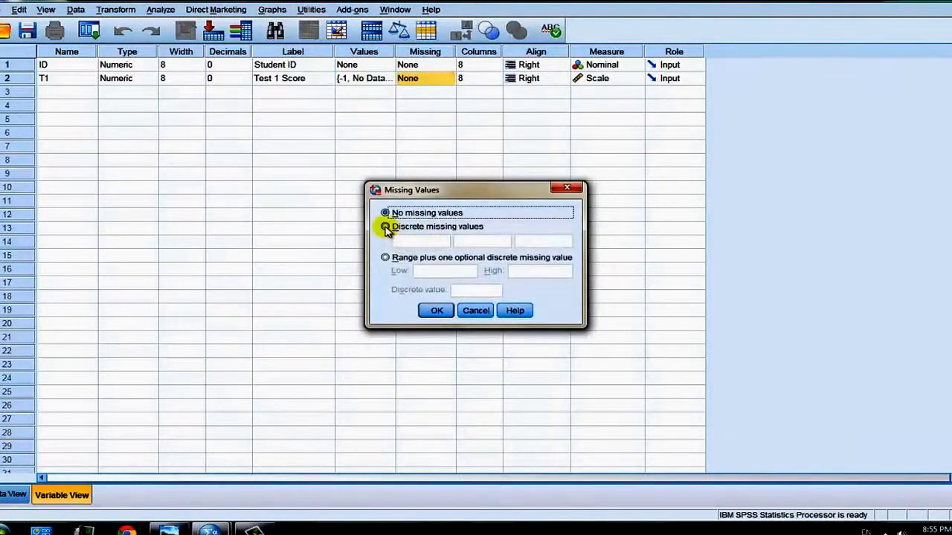
pyautogui.click(386, 228)
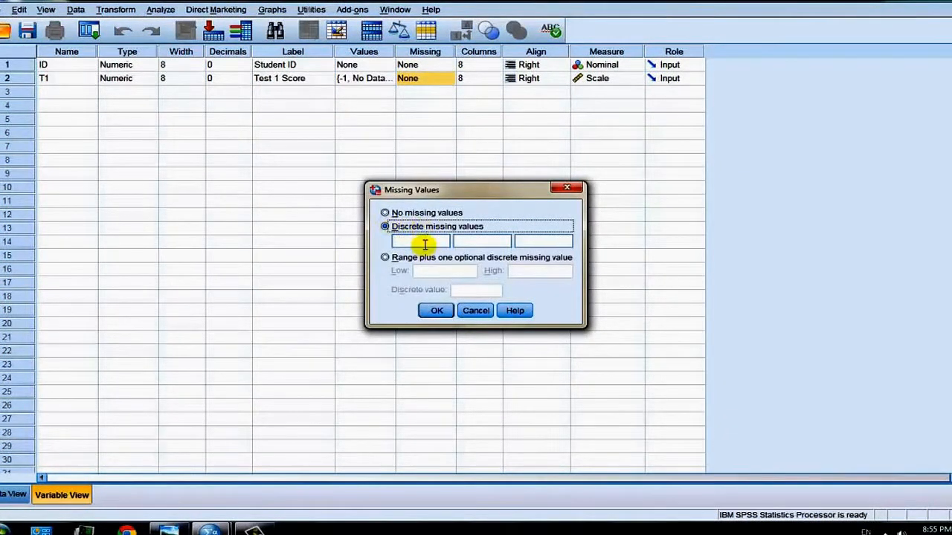
pyautogui.click(425, 242)
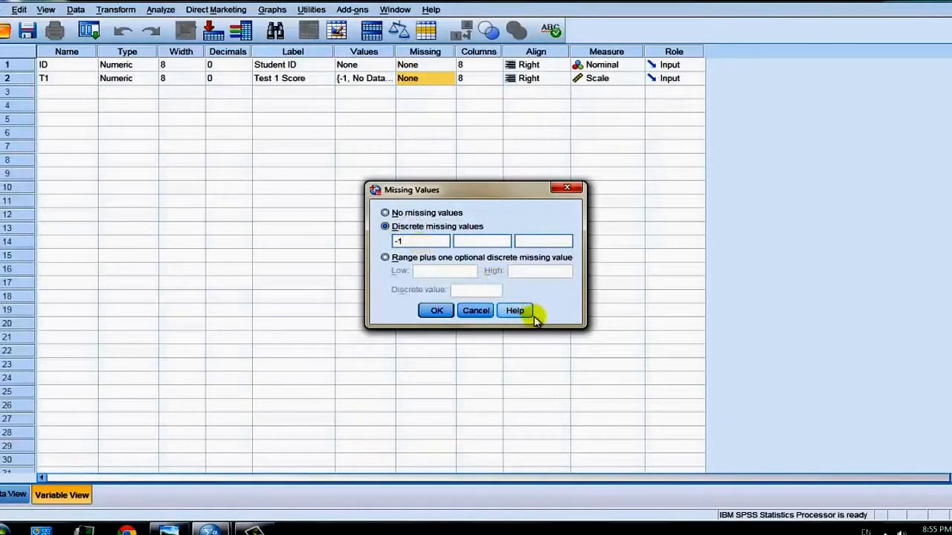
pyautogui.click(438, 313)
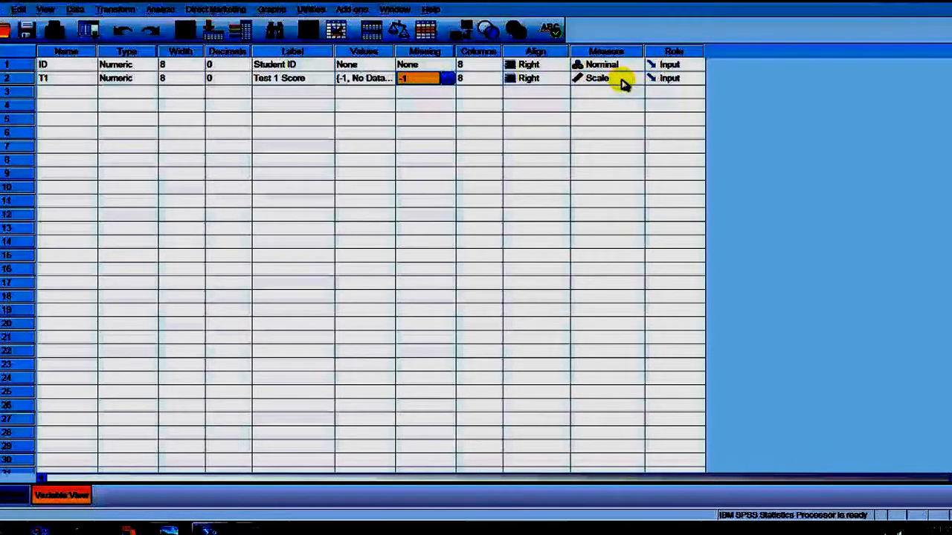
# - Copy the whole T1 variable definition and paste it into row 3
pyautogui.click(6, 80)
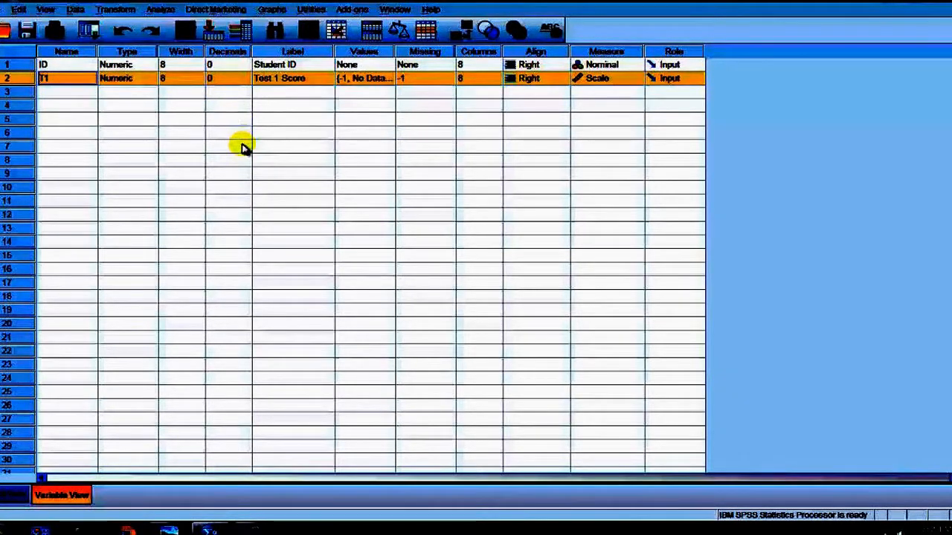
pyautogui.rightClick(10, 84)
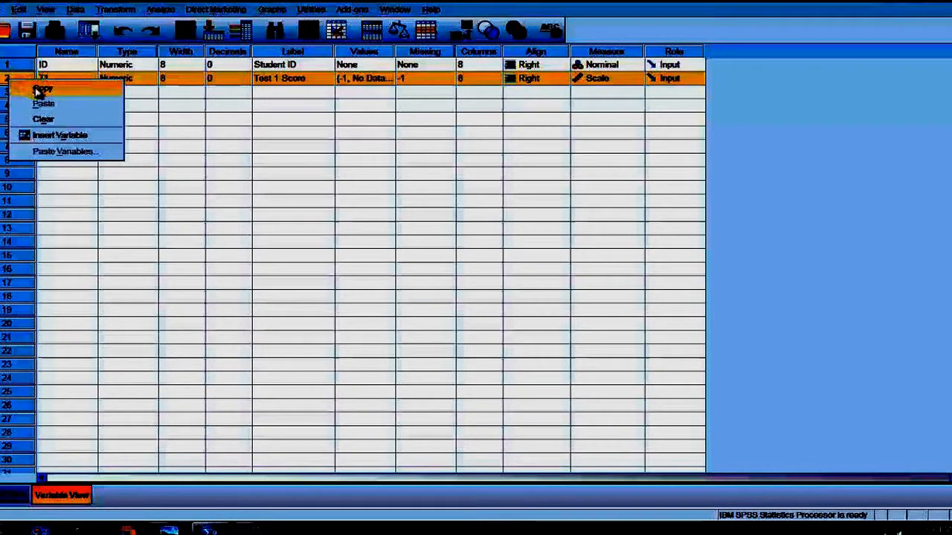
pyautogui.click(38, 91)
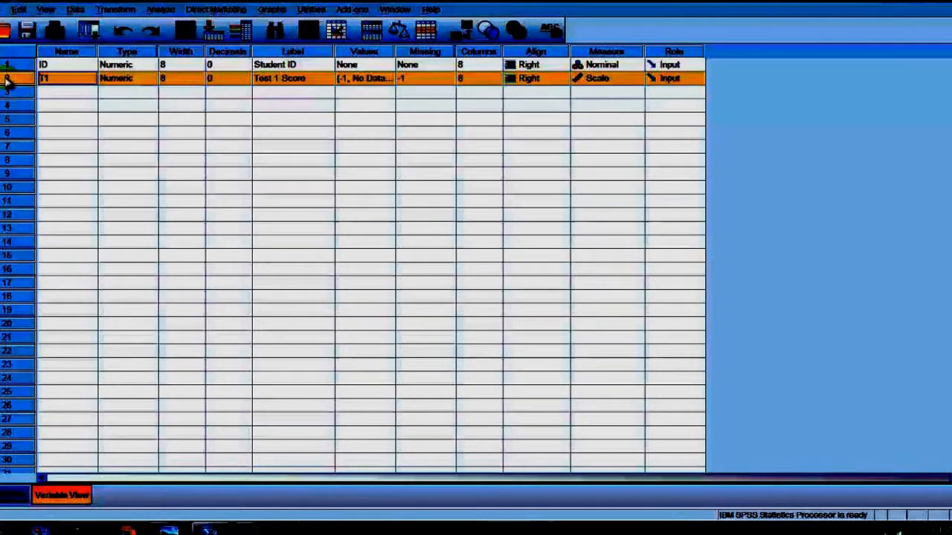
pyautogui.click(10, 92)
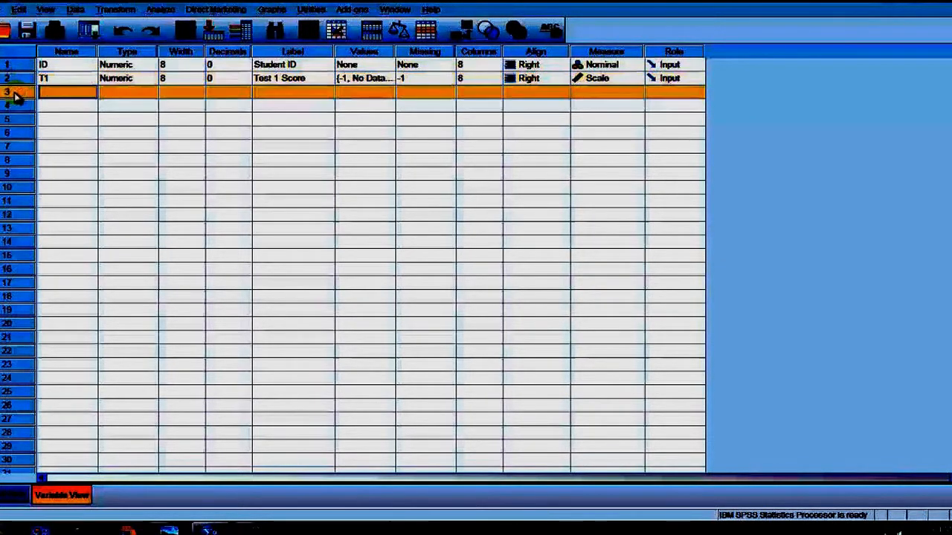
pyautogui.rightClick(14, 96)
pyautogui.click(42, 118)
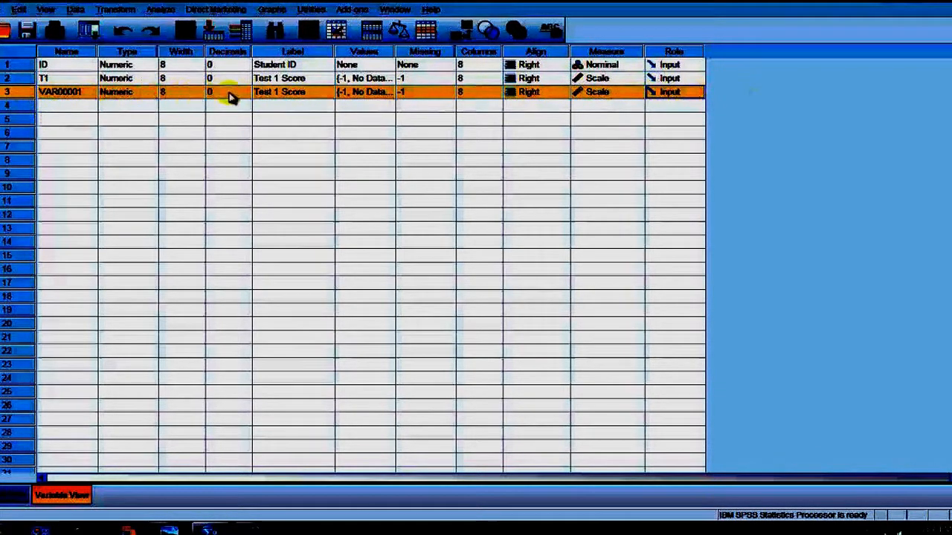
# - Rename the variable in row 3 as T2 and change its label to Test 2 Score
pyautogui.click(74, 92)
pyautogui.doubleClick(83, 91)
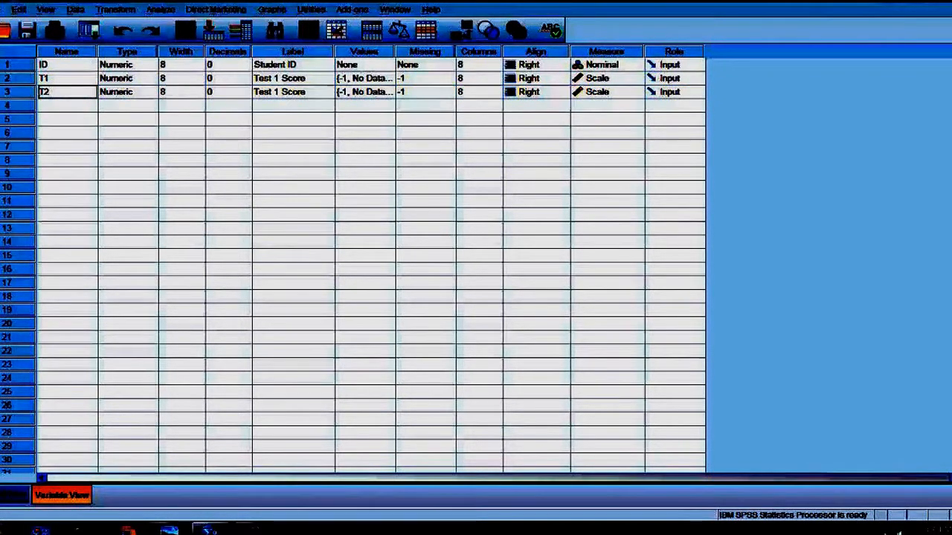
pyautogui.click(279, 96)
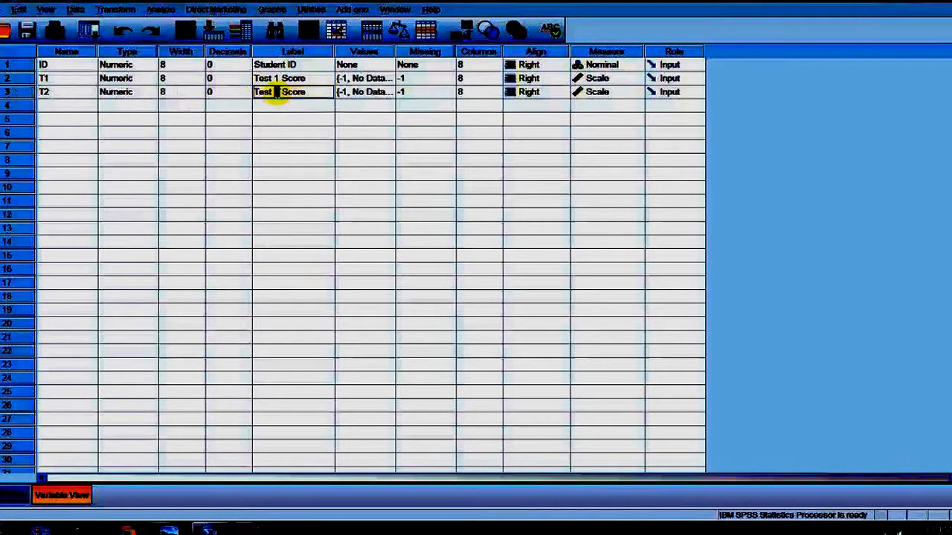
pyautogui.write('2')
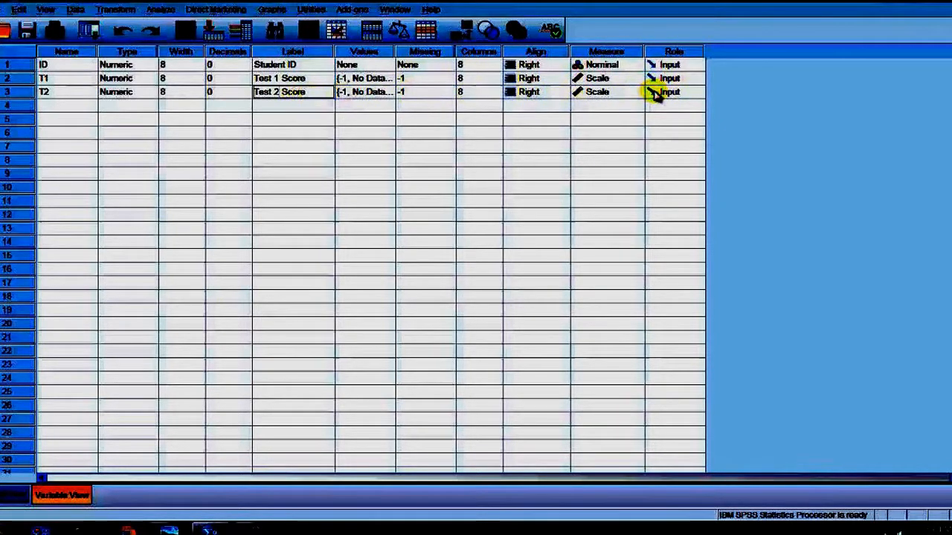
# - Copy the whole T2 variable definition and paste it into row 4
pyautogui.click(22, 92)
pyautogui.rightClick(23, 94)
pyautogui.click(23, 107)
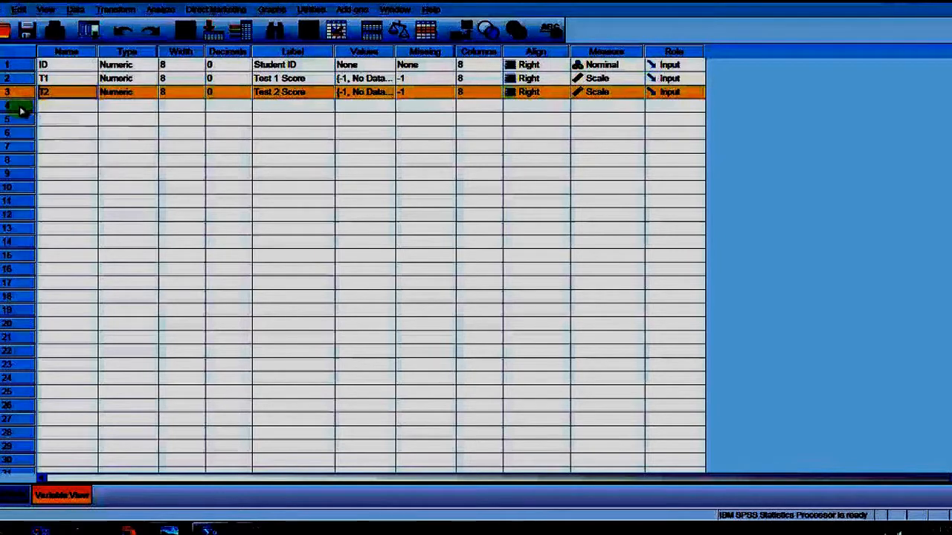
pyautogui.rightClick(23, 110)
pyautogui.click(54, 132)
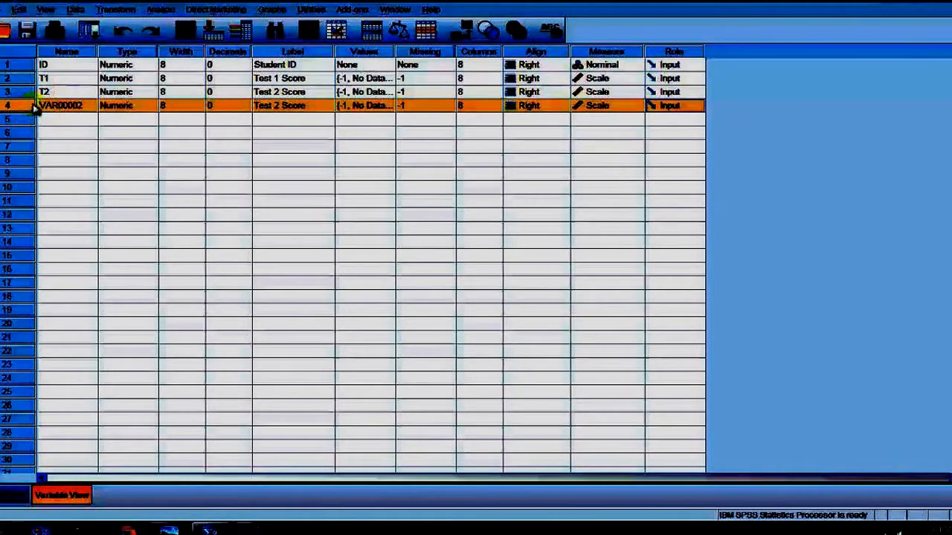
# - Rename the variable in row 4 as MID and change its label to Midterm Score
pyautogui.click(74, 108)
pyautogui.doubleClick(93, 106)
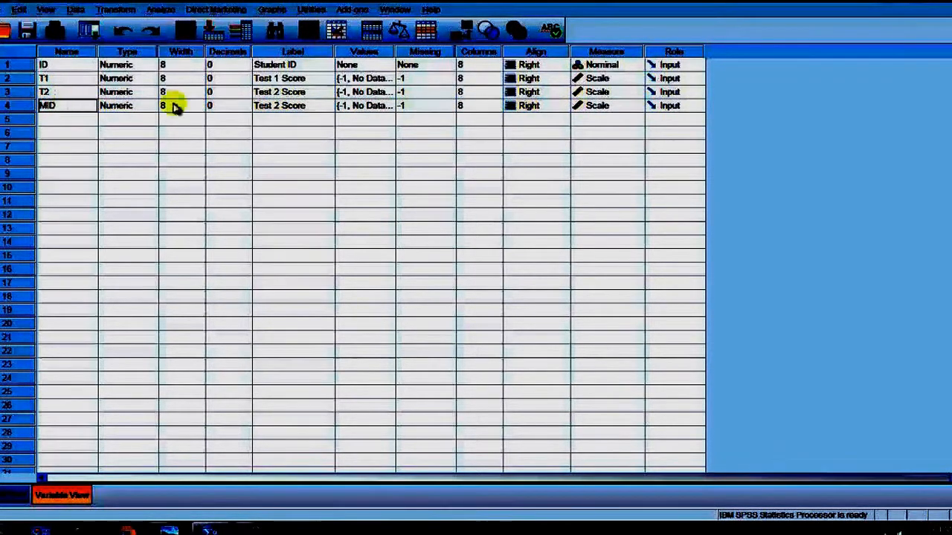
pyautogui.doubleClick(294, 105)
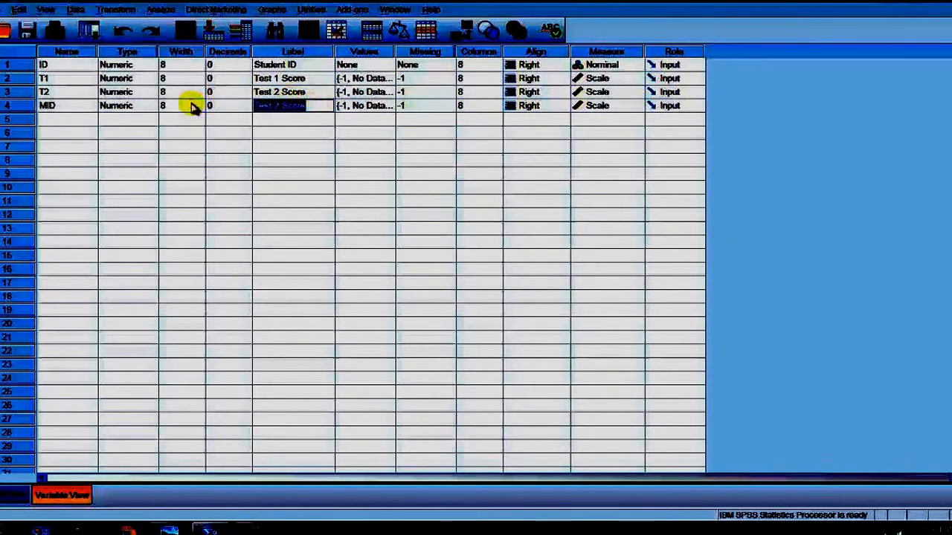
pyautogui.write('Midterm Sc')
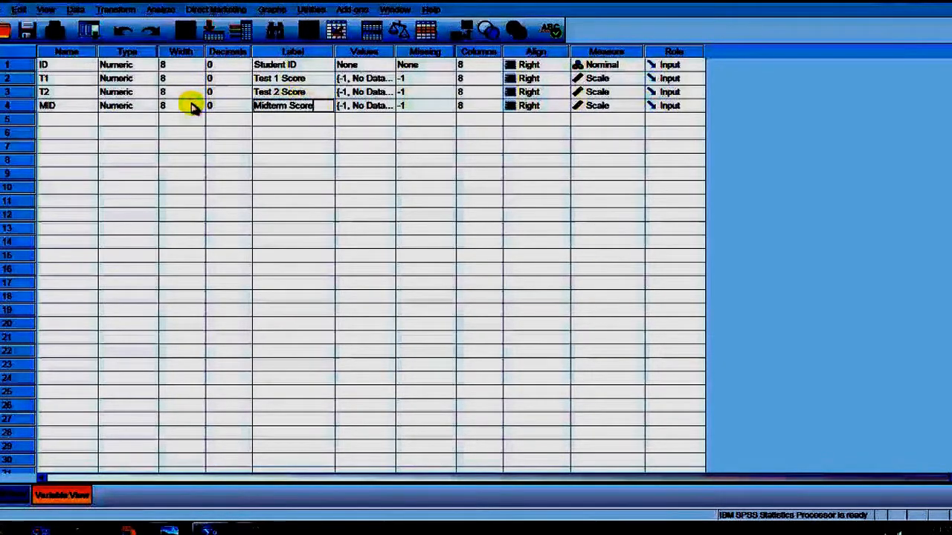
# - Paste the copied T2 variable definition into rows 5 and 6
pyautogui.rightClick(18, 121)
pyautogui.click(52, 146)
pyautogui.rightClick(22, 134)
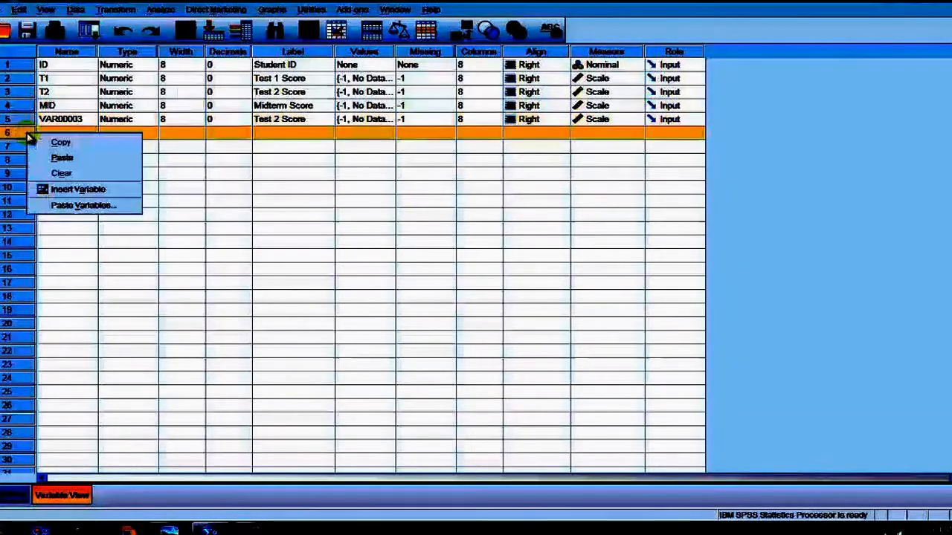
pyautogui.click(18, 121)
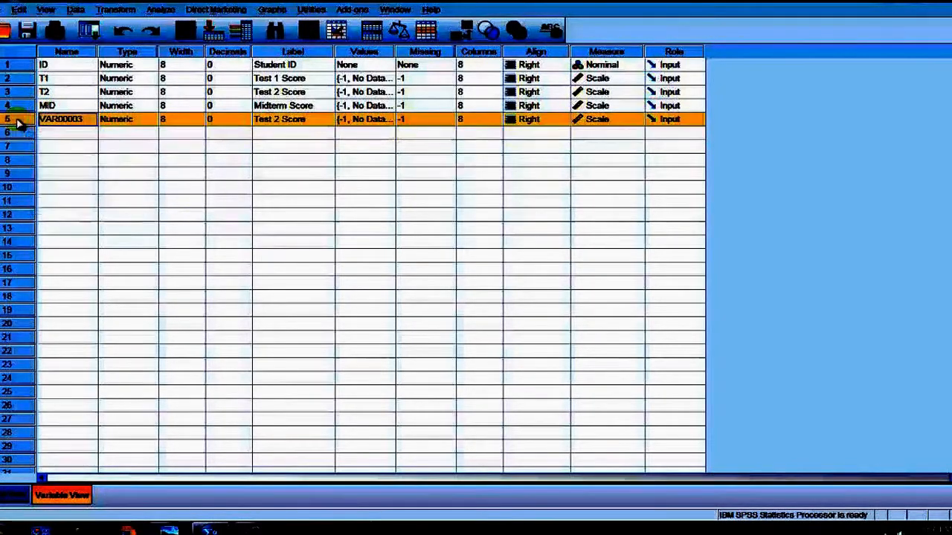
pyautogui.click(69, 121)
pyautogui.click(15, 133)
pyautogui.rightClick(14, 132)
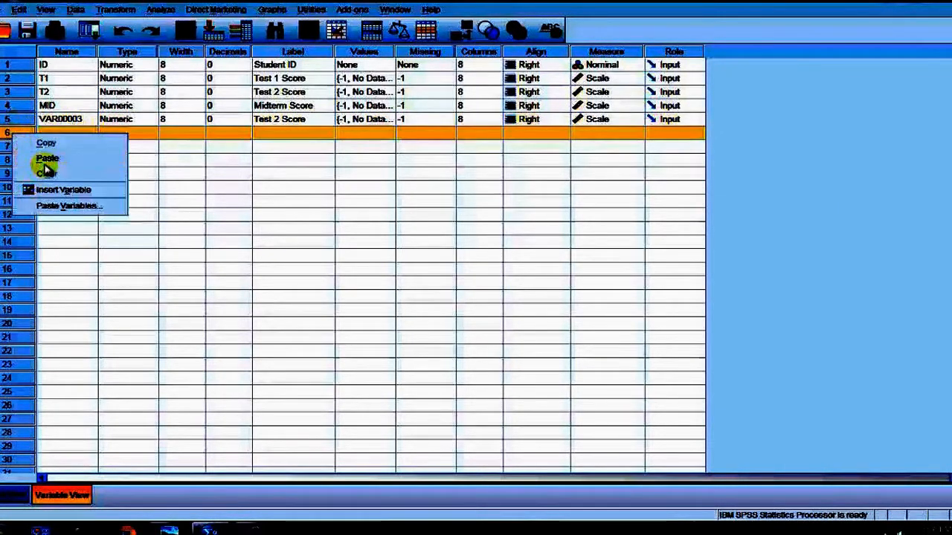
pyautogui.click(53, 159)
# - Rename the variable in row 5 as T3 and change its label to Test 3 Score
pyautogui.doubleClick(87, 120)
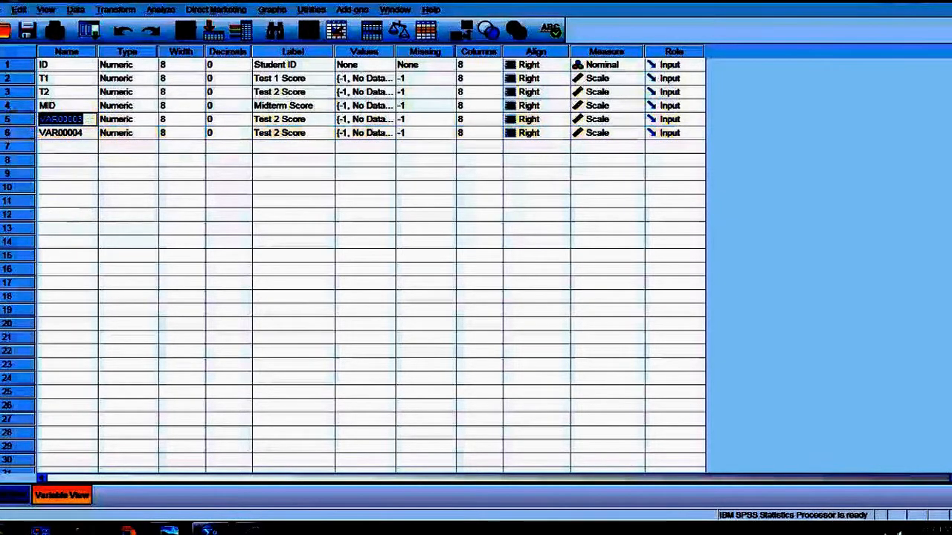
pyautogui.write('T3')
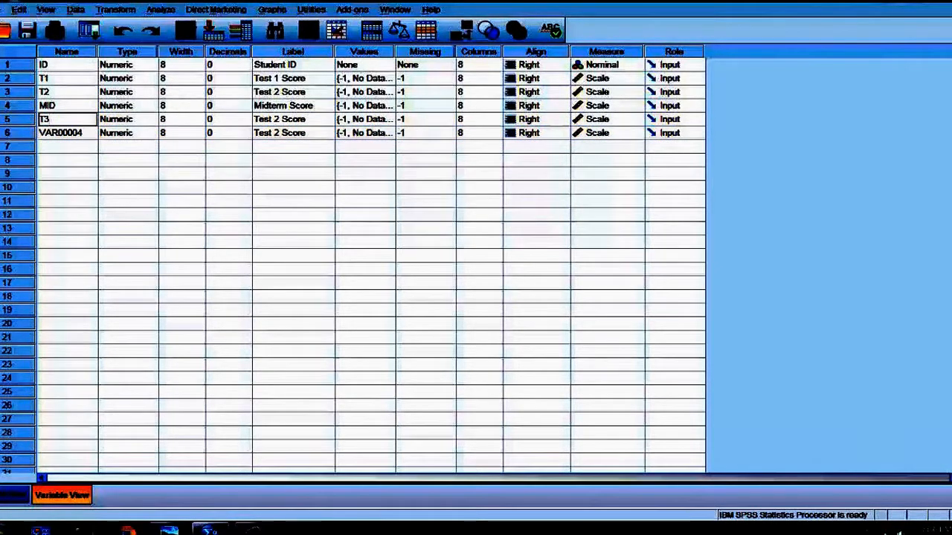
pyautogui.doubleClick(284, 119)
pyautogui.moveTo(280, 119); pyautogui.dragTo(273, 119)
pyautogui.write('3')
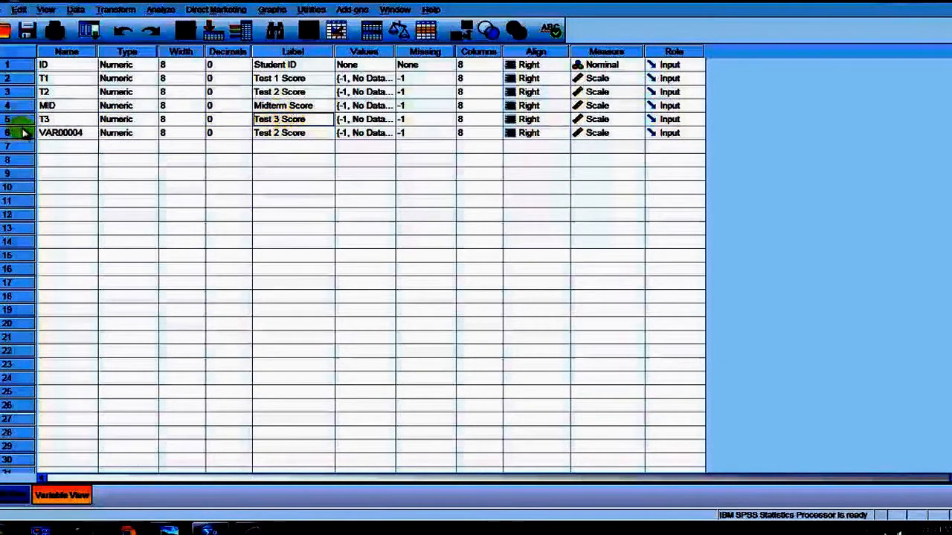
# - Rename the variable in row 6 as FINAL and change its label to Final Score
pyautogui.doubleClick(78, 133)
pyautogui.moveTo(91, 133); pyautogui.dragTo(4, 133)
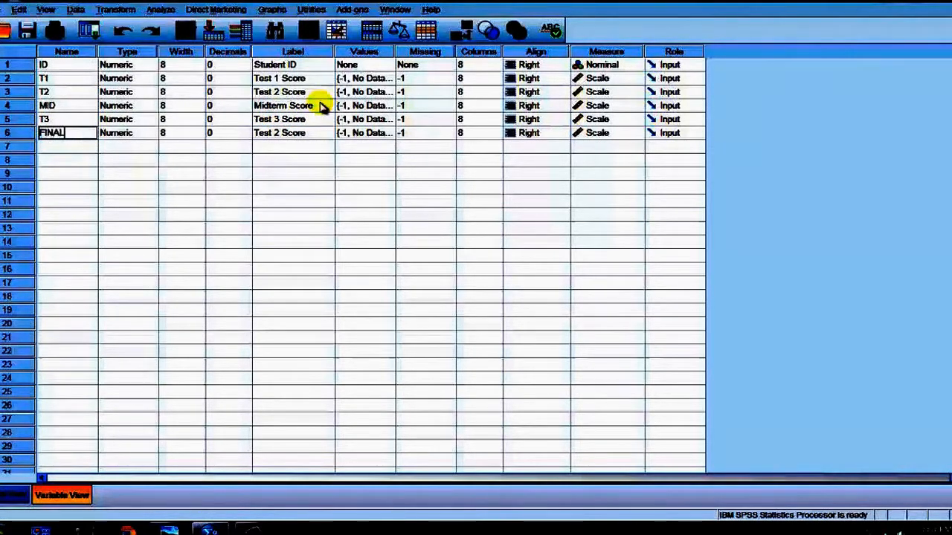
pyautogui.doubleClick(311, 133)
pyautogui.moveTo(315, 132); pyautogui.dragTo(157, 130)
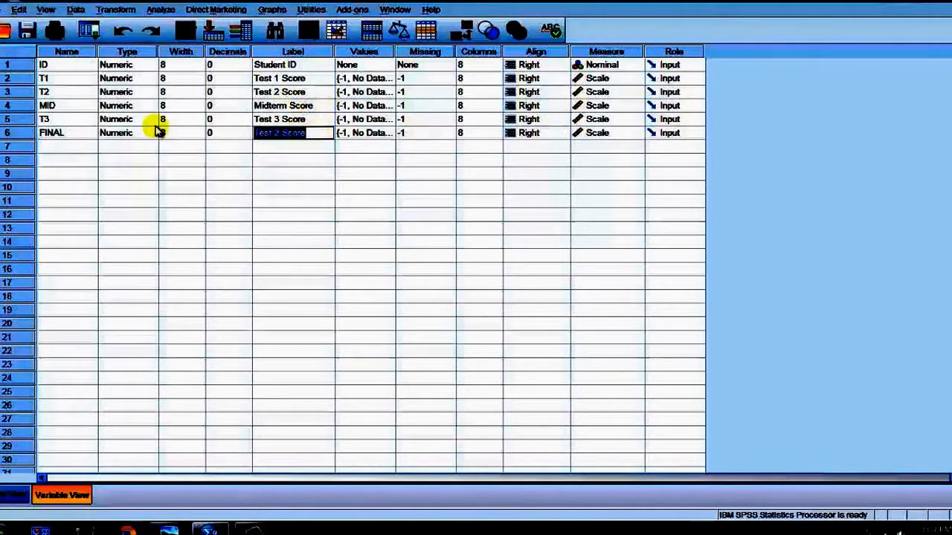
pyautogui.write('FIN')
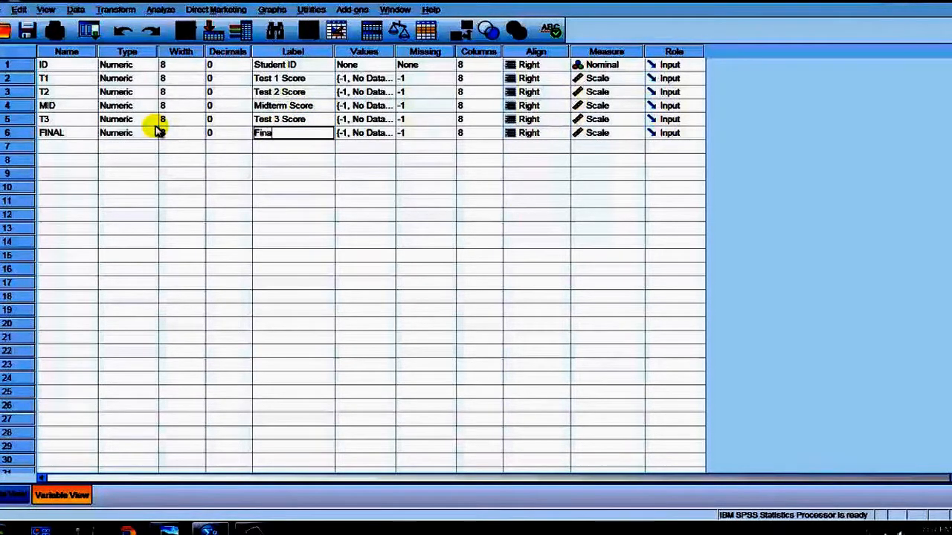
pyautogui.click(333, 161)
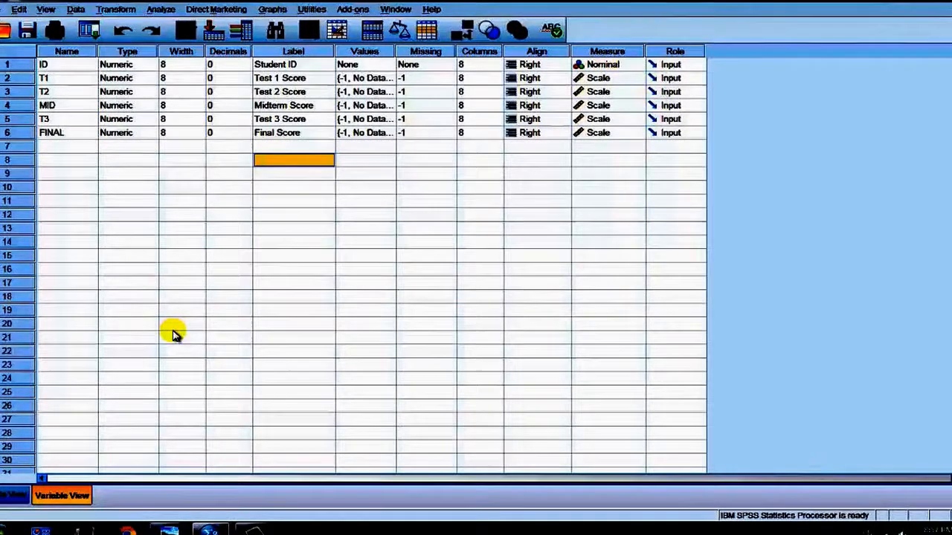
# - Compare the variable definitions with the matching columns in the empty data sheet
pyautogui.click(13, 497)
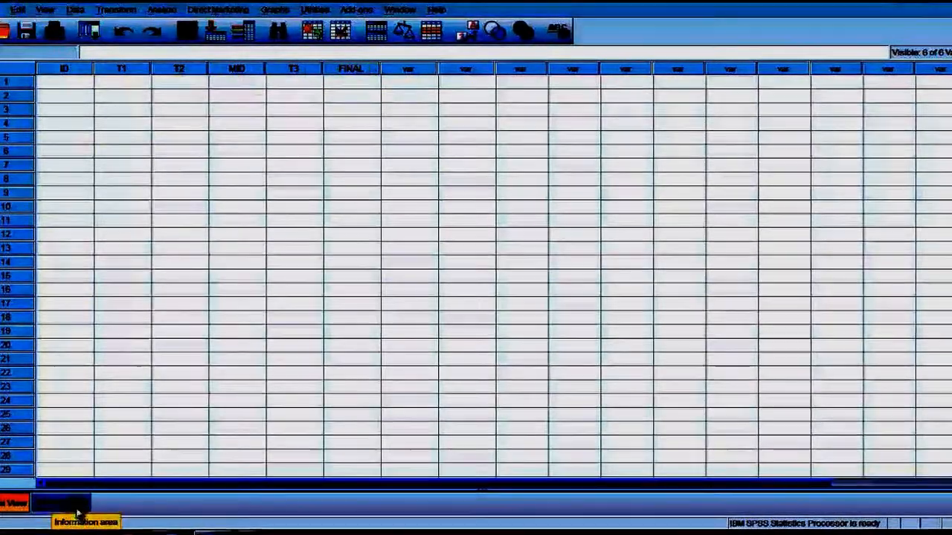
pyautogui.click(61, 502)
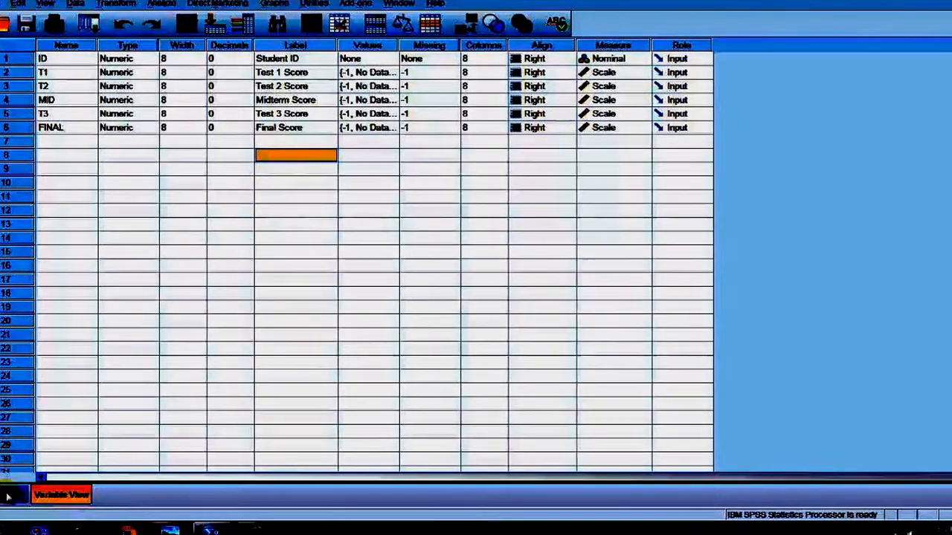
pyautogui.click(14, 494)
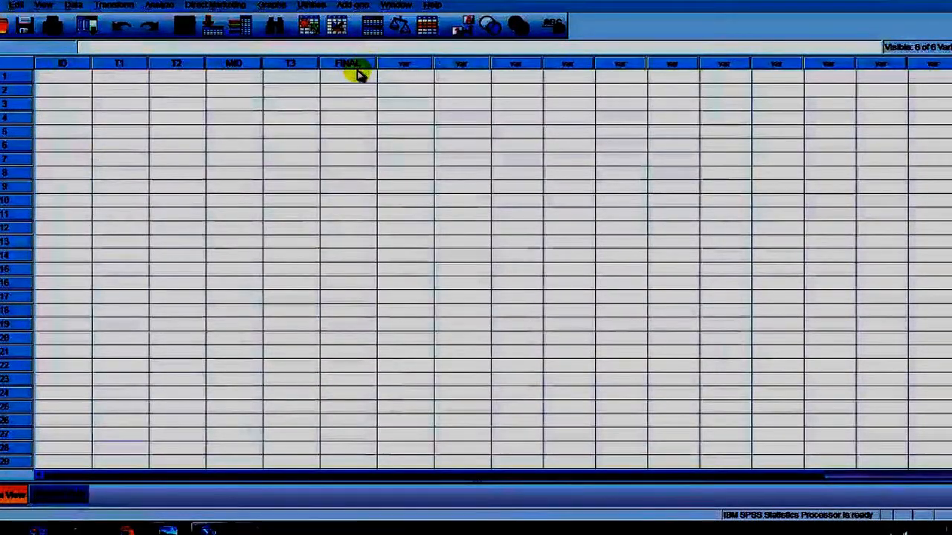
pyautogui.click(83, 80)
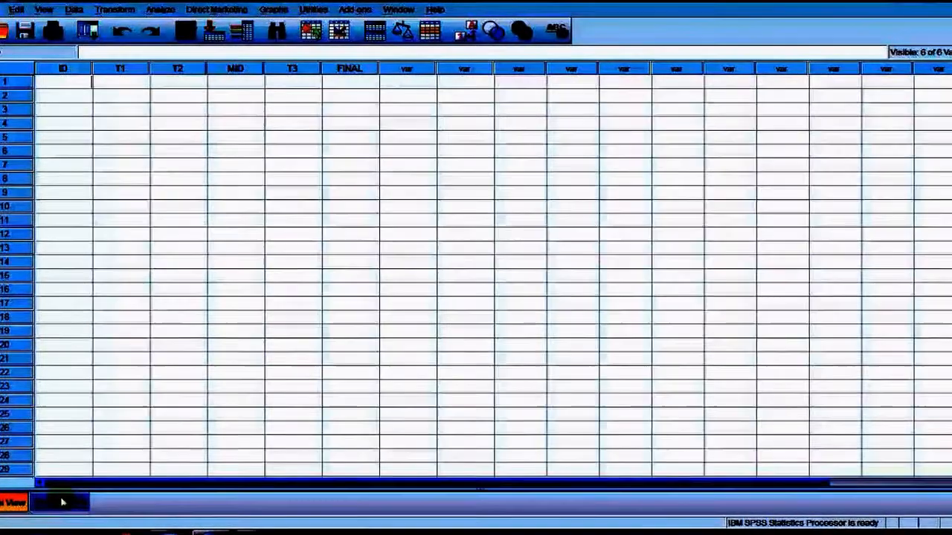
# - Open the value labels of the ID variable and add the first student's name as the label for value 1
pyautogui.click(63, 499)
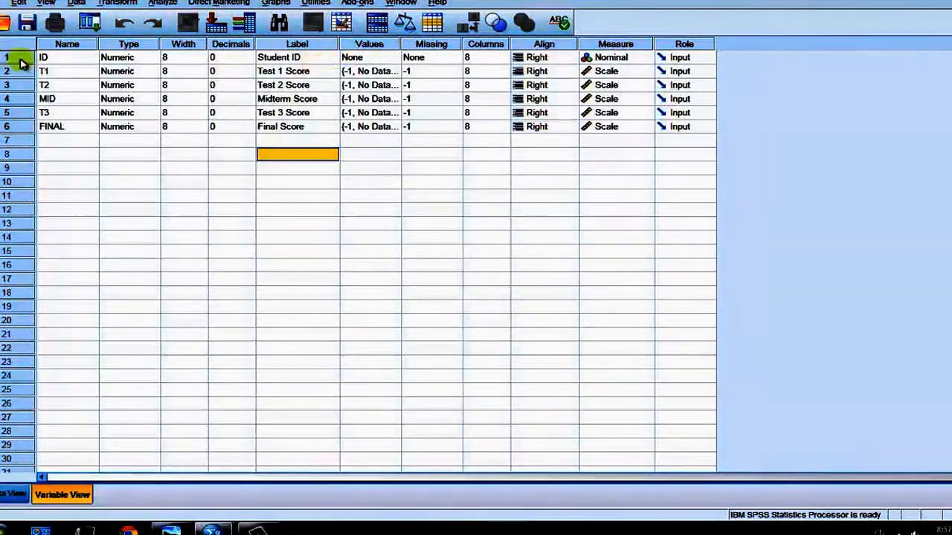
pyautogui.click(375, 58)
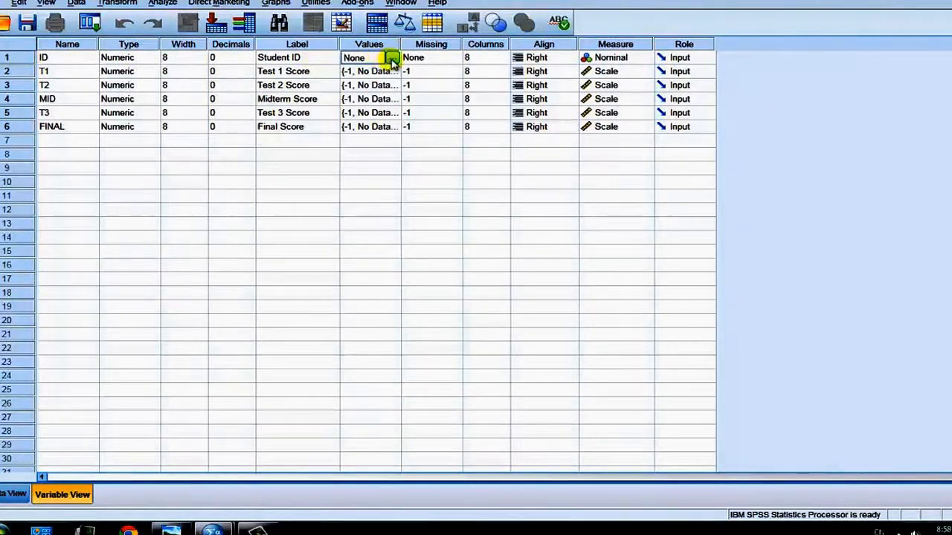
pyautogui.click(391, 58)
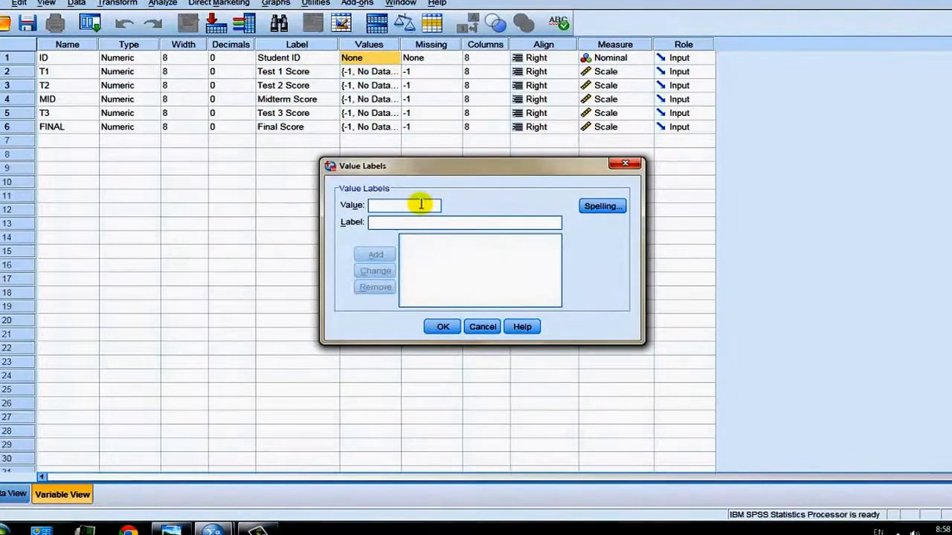
pyautogui.click(421, 204)
pyautogui.write('1')
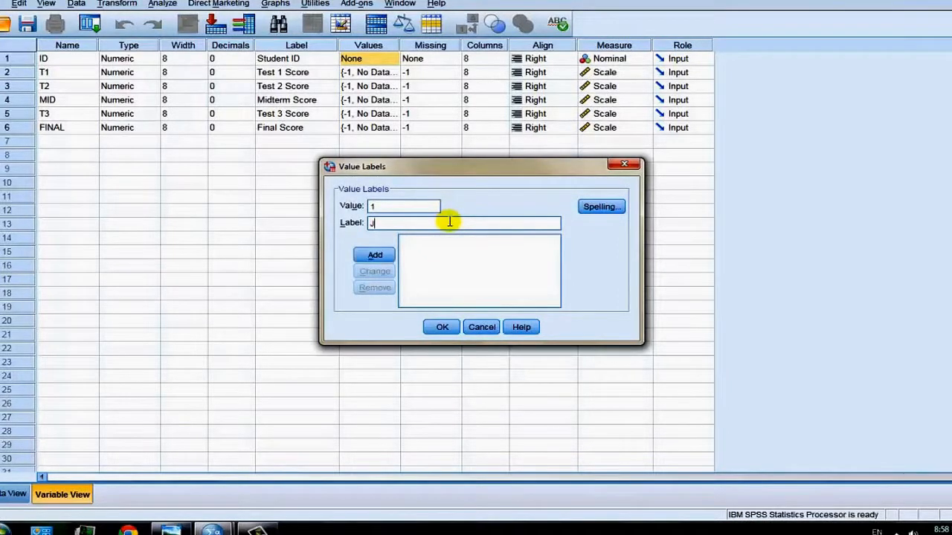
pyautogui.click(364, 260)
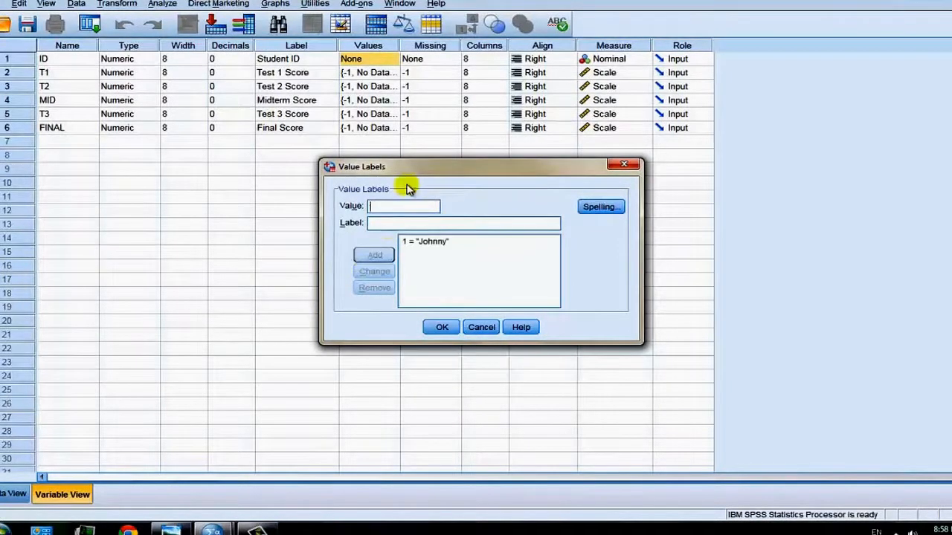
# - Add the value labels 2 = Chun Li and 3 = Guile to the ID variable
pyautogui.click(404, 206)
pyautogui.write('2')
pyautogui.click(402, 224)
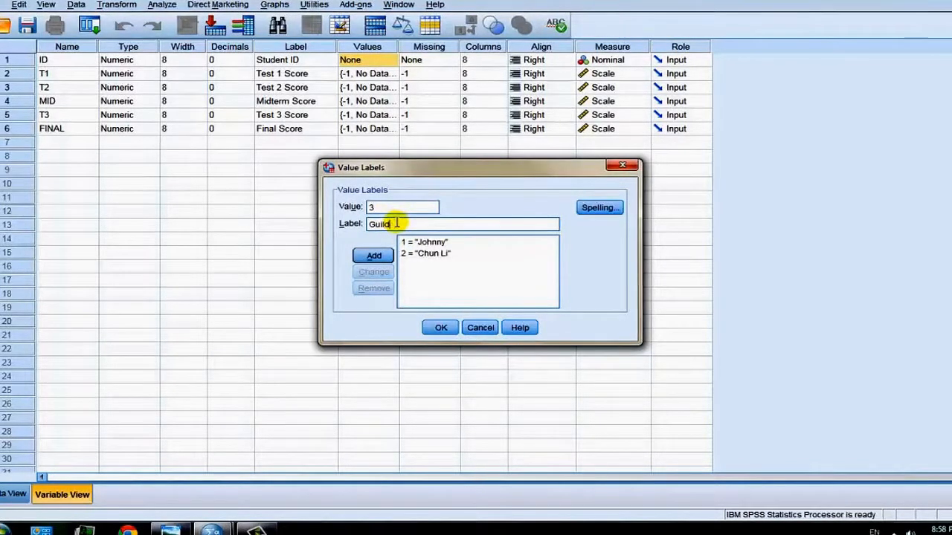
pyautogui.click(373, 257)
# - Add the value label 4 = Zangief to the ID variable and apply the value labels
pyautogui.click(385, 210)
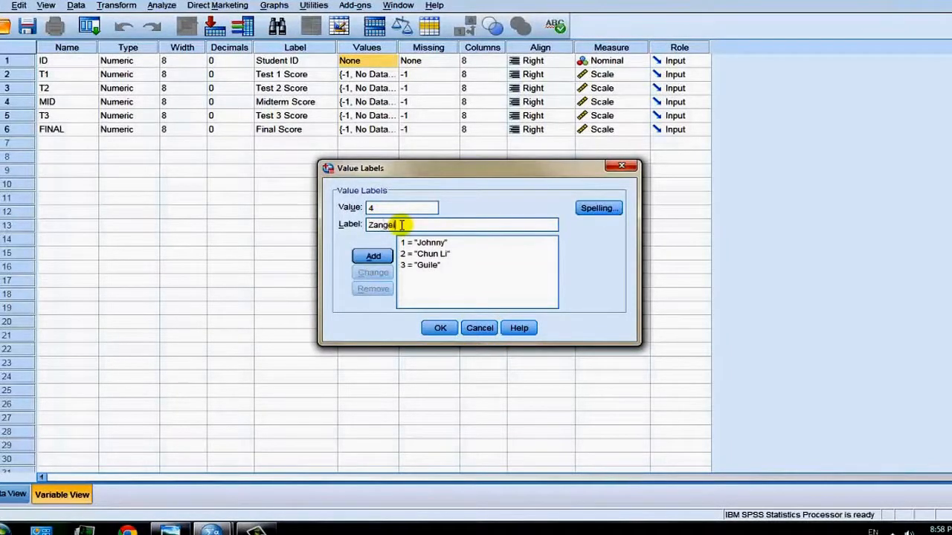
pyautogui.click(401, 224)
pyautogui.write('Zangief')
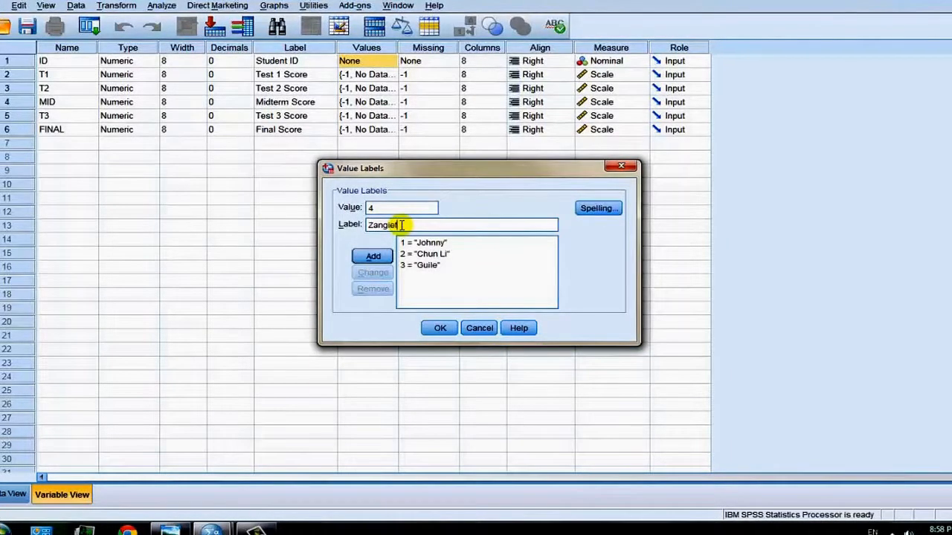
pyautogui.click(372, 255)
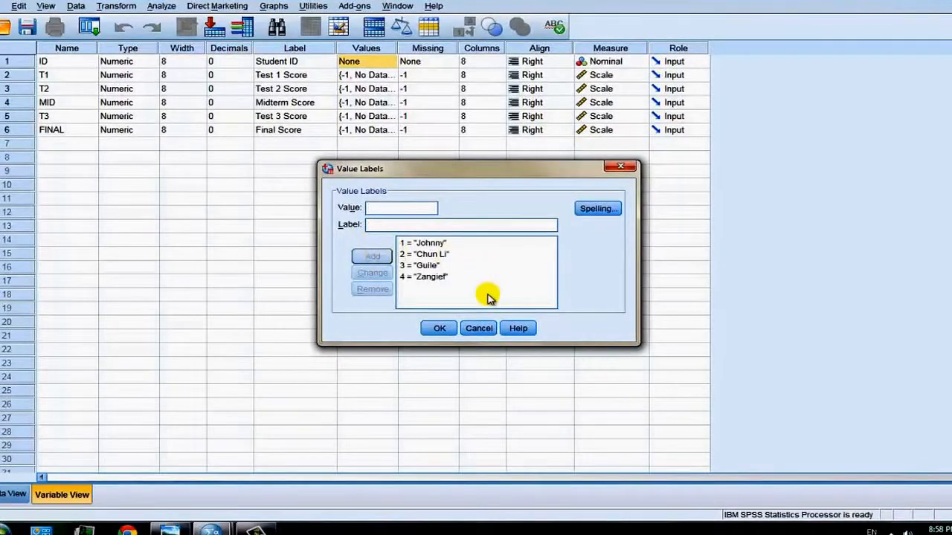
pyautogui.click(440, 329)
# - In the data sheet, enter the student IDs 1 to 6 in rows 1 to 6 of the ID column
pyautogui.click(6, 495)
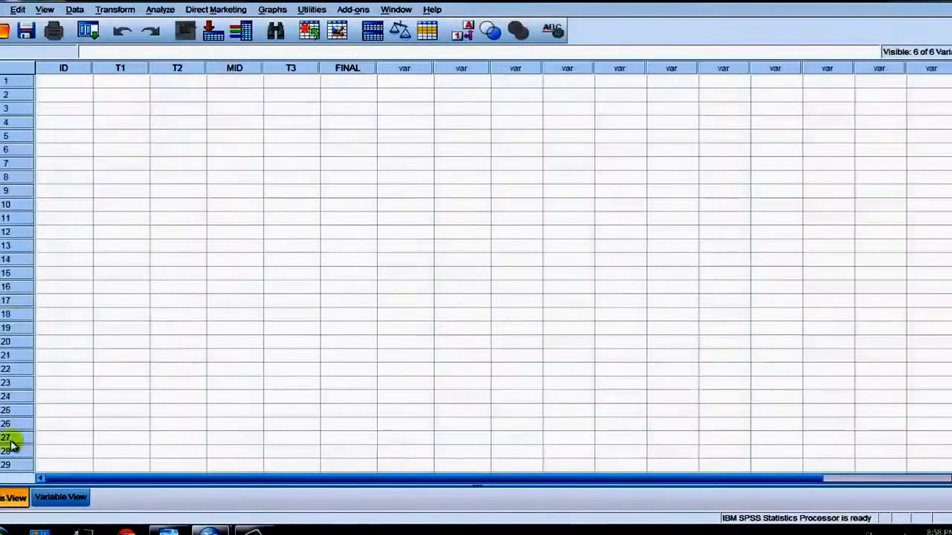
pyautogui.write('2')
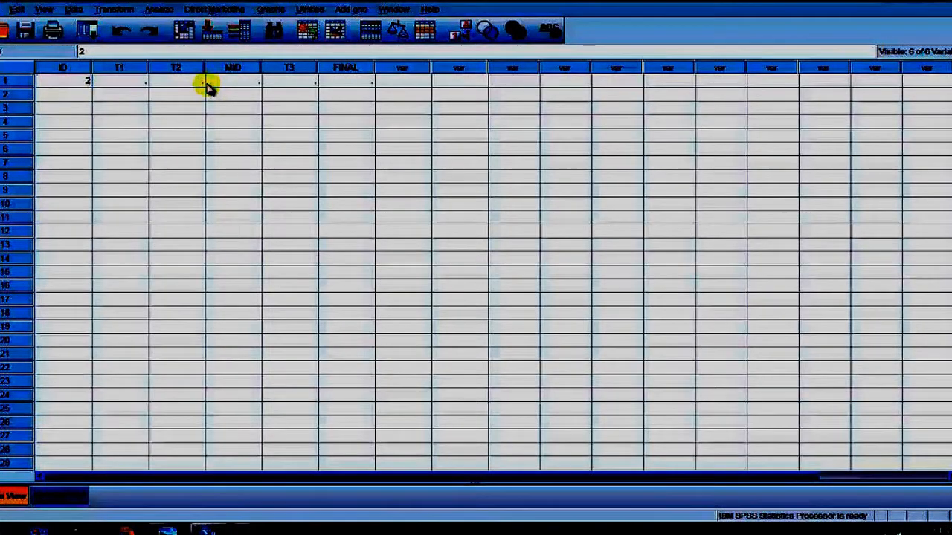
pyautogui.press('Return')
pyautogui.write('2')
pyautogui.press('Return')
pyautogui.write('3')
pyautogui.press('Return')
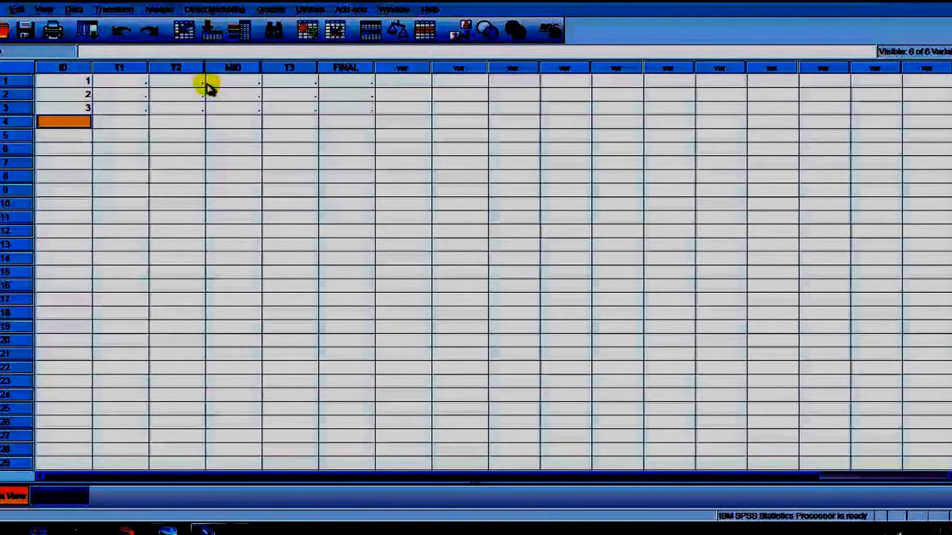
pyautogui.write('4')
pyautogui.press('Return')
pyautogui.write('5')
pyautogui.press('Return')
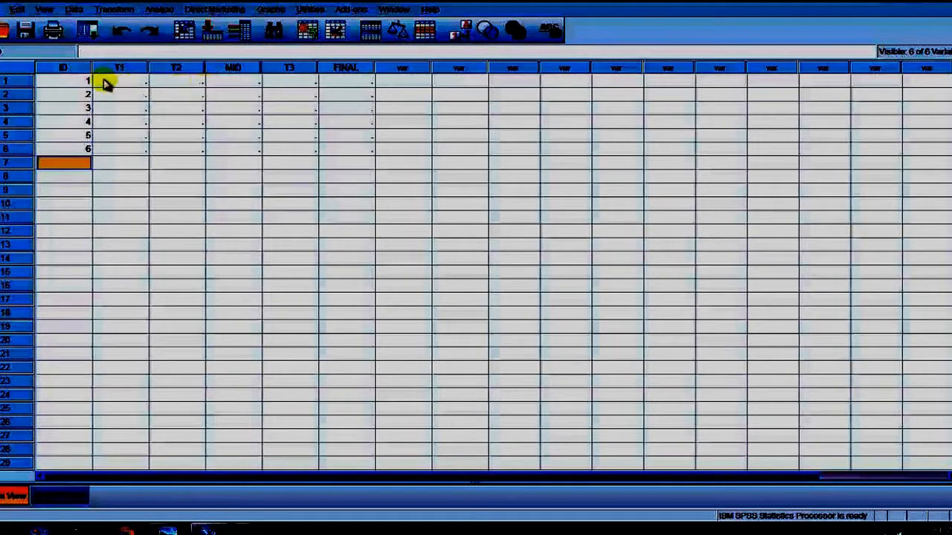
pyautogui.click(61, 83)
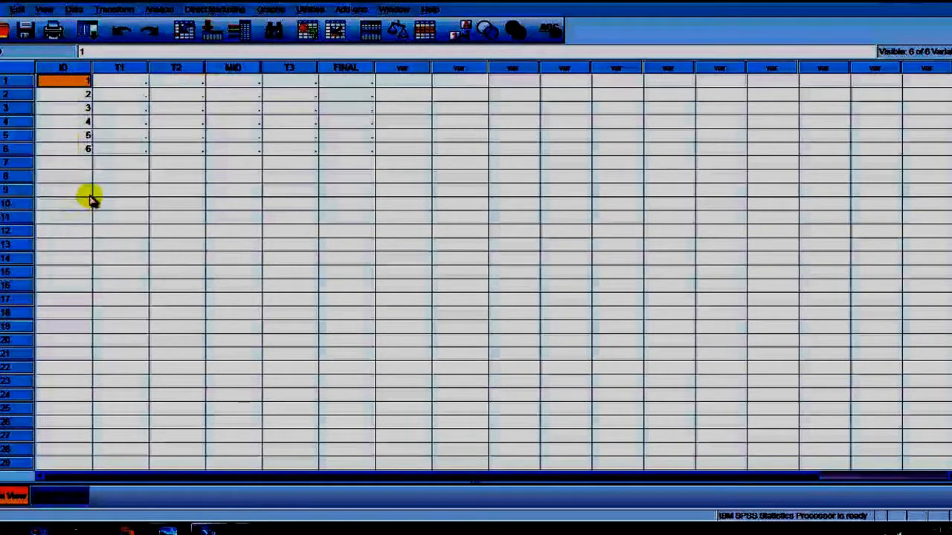
pyautogui.press('Tab')
pyautogui.press('Tab')
pyautogui.press('Tab')
pyautogui.press('Tab')
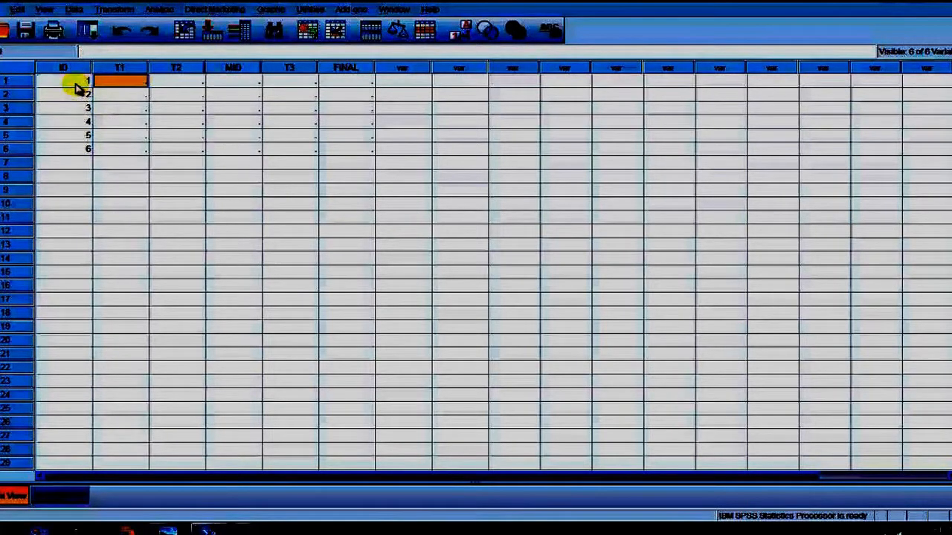
pyautogui.press('Tab')
pyautogui.press('Tab')
pyautogui.press('Tab')
pyautogui.press('Tab')
pyautogui.press('Tab')
pyautogui.press('Tab')
pyautogui.press('Tab')
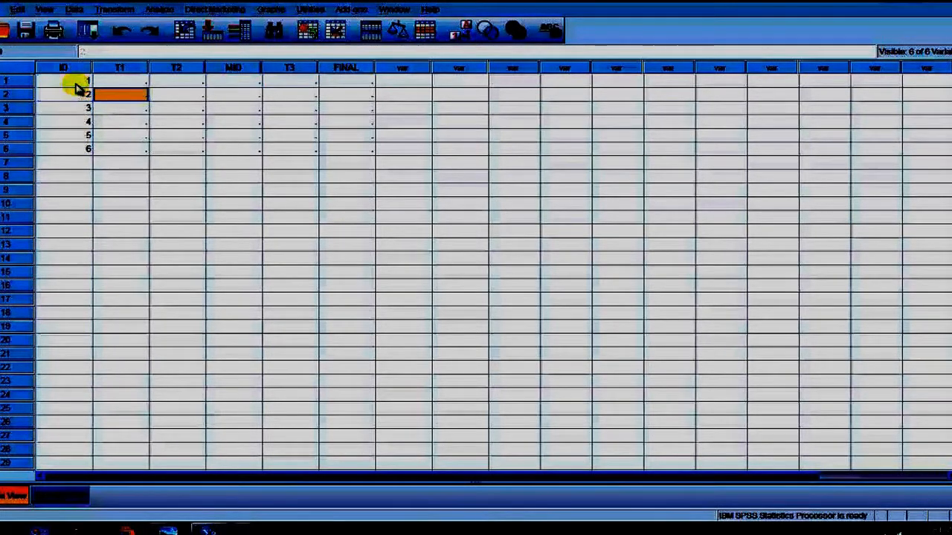
pyautogui.press('Tab')
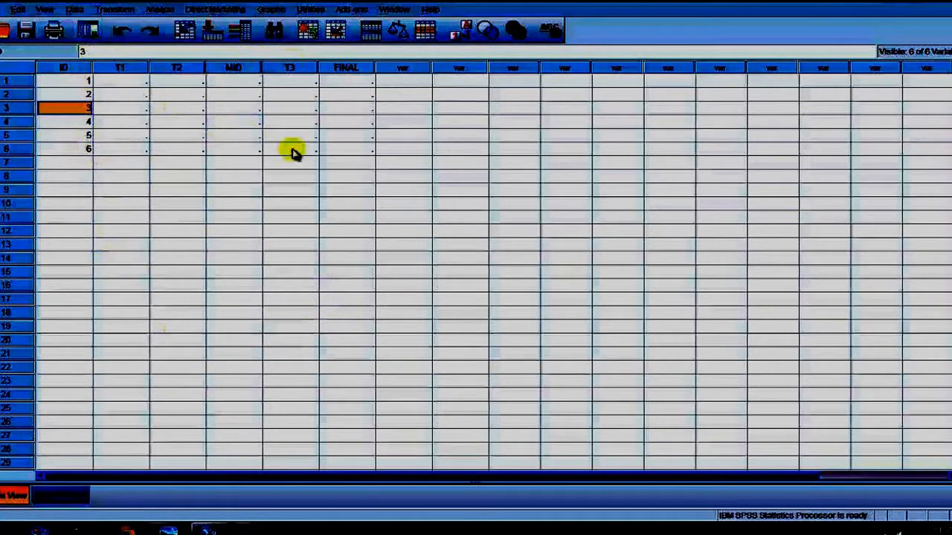
# - Toggle between numeric codes and value labels in the data sheet, leaving the labels displayed in the ID column
pyautogui.click(67, 79)
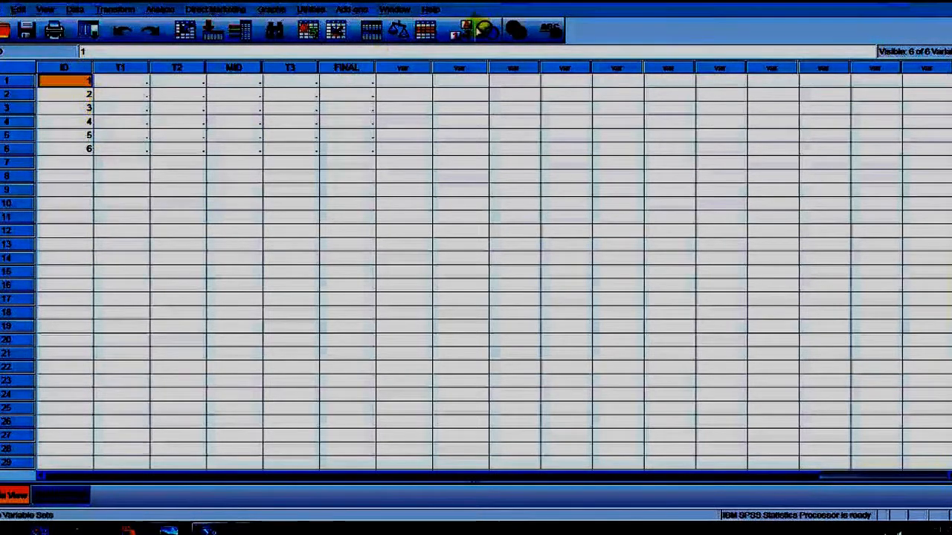
pyautogui.click(469, 35)
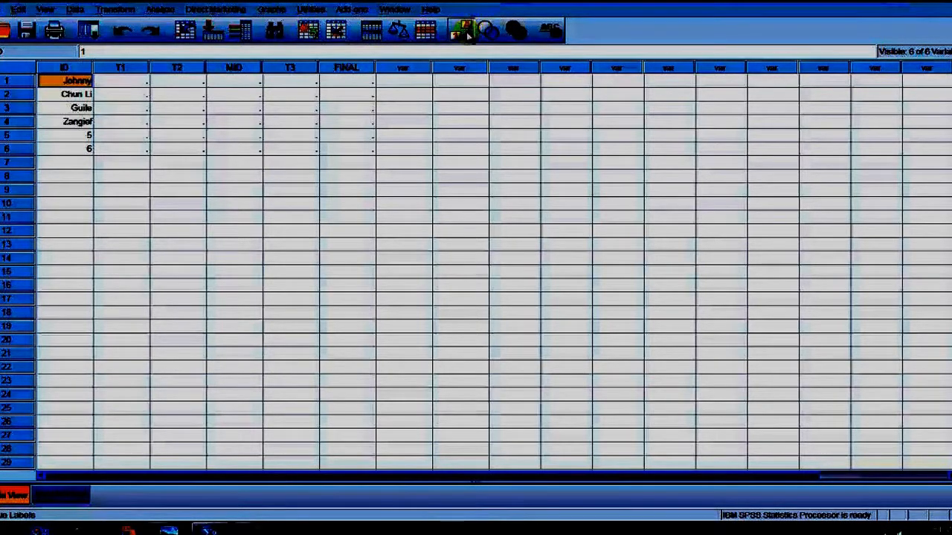
pyautogui.click(469, 34)
pyautogui.click(470, 34)
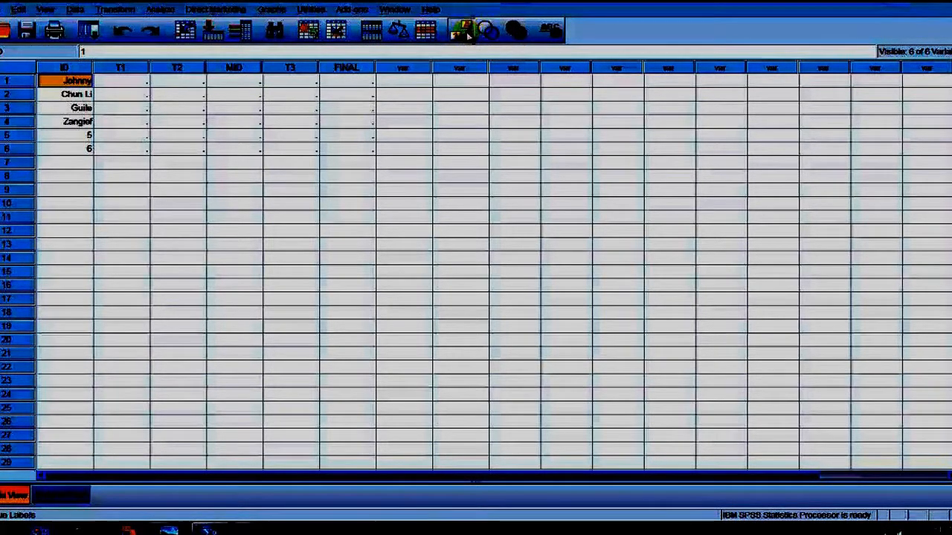
pyautogui.click(470, 34)
pyautogui.click(467, 36)
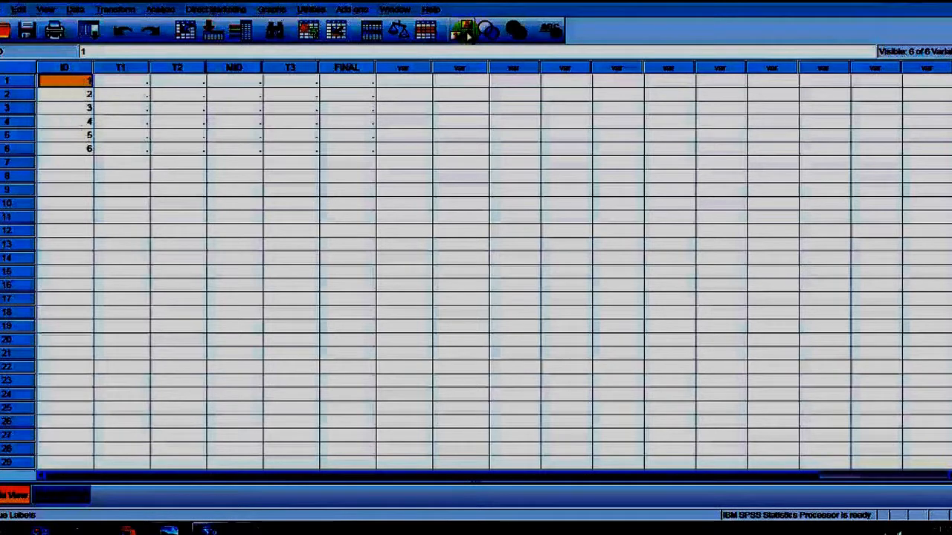
pyautogui.click(467, 35)
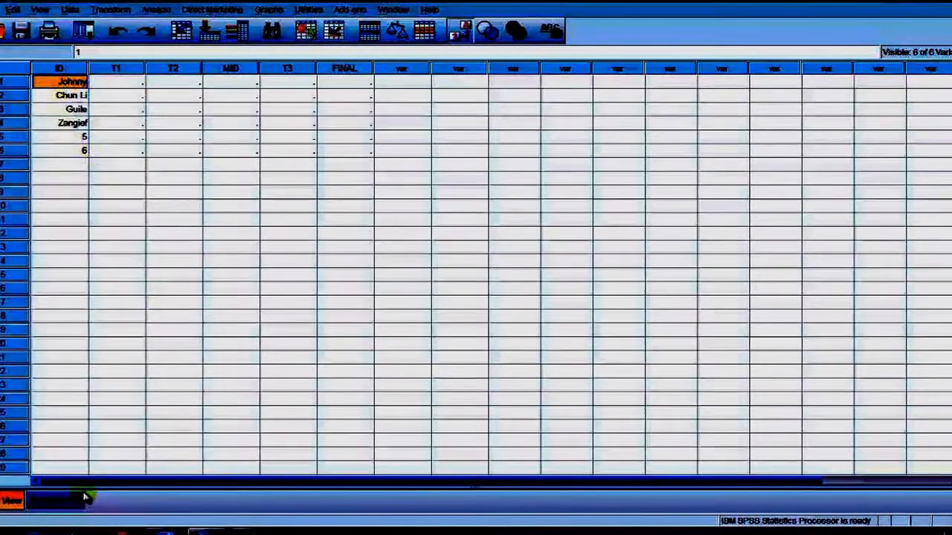
# - Check the value labels of the ID variable in the variable definitions and compare them with the IDs in the data sheet
pyautogui.click(75, 500)
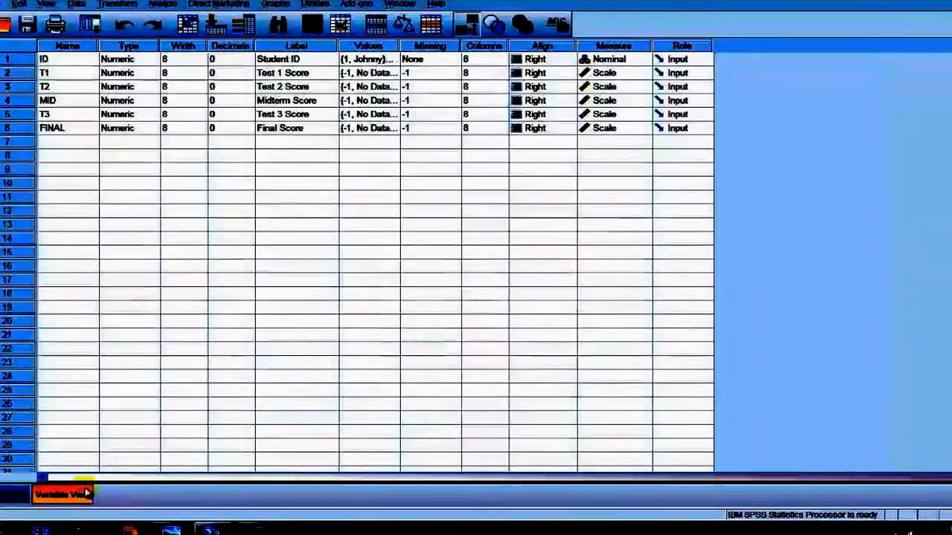
pyautogui.click(303, 62)
pyautogui.click(361, 63)
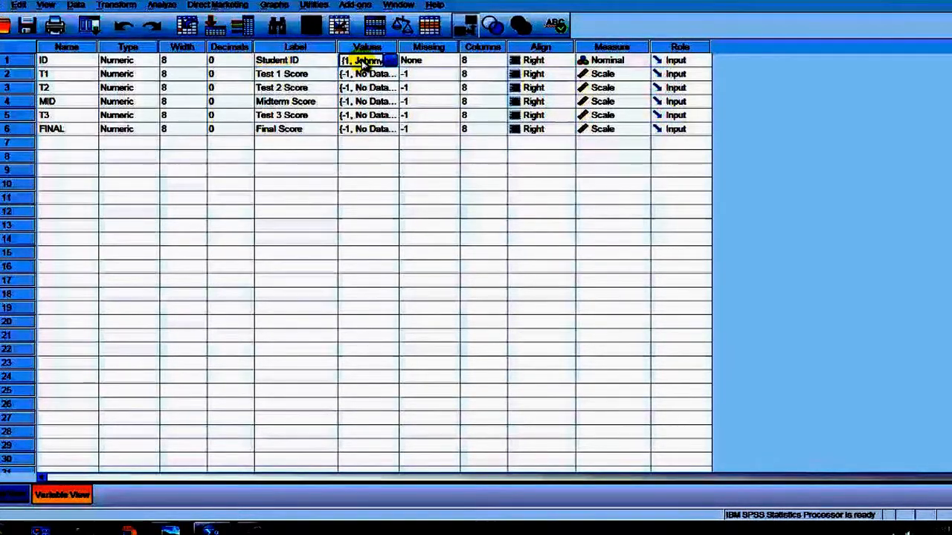
pyautogui.click(16, 497)
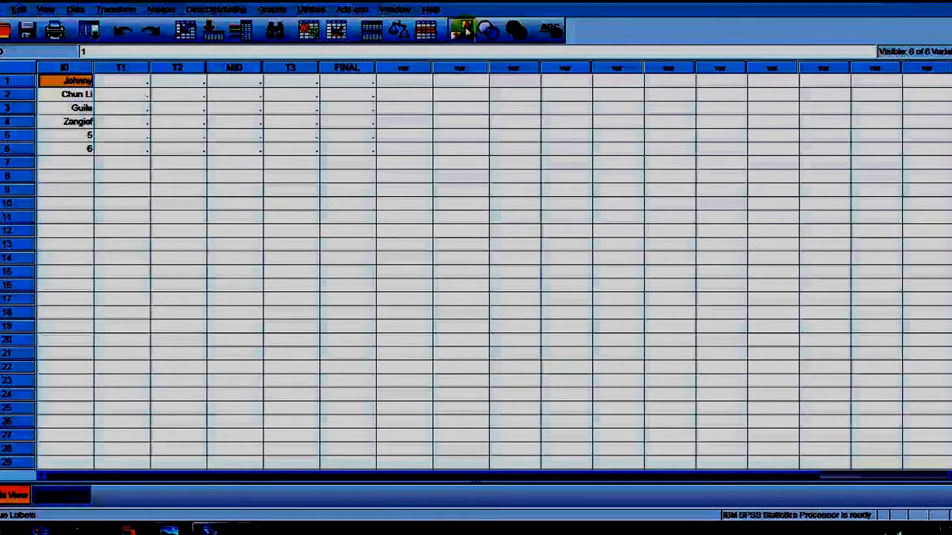
pyautogui.click(83, 137)
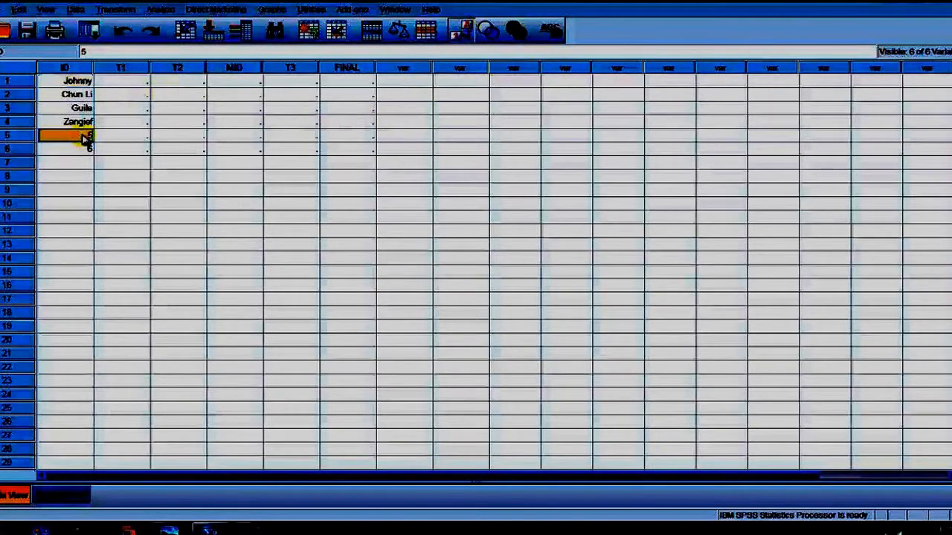
pyautogui.click(346, 160)
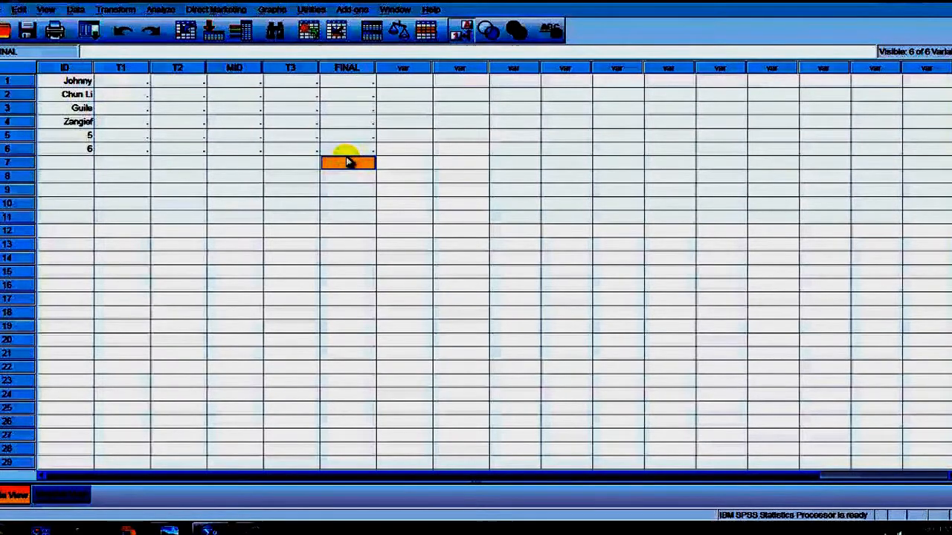
# - Switch the data sheet from value labels to numeric codes and enter ID 7 in row 7
pyautogui.click(87, 162)
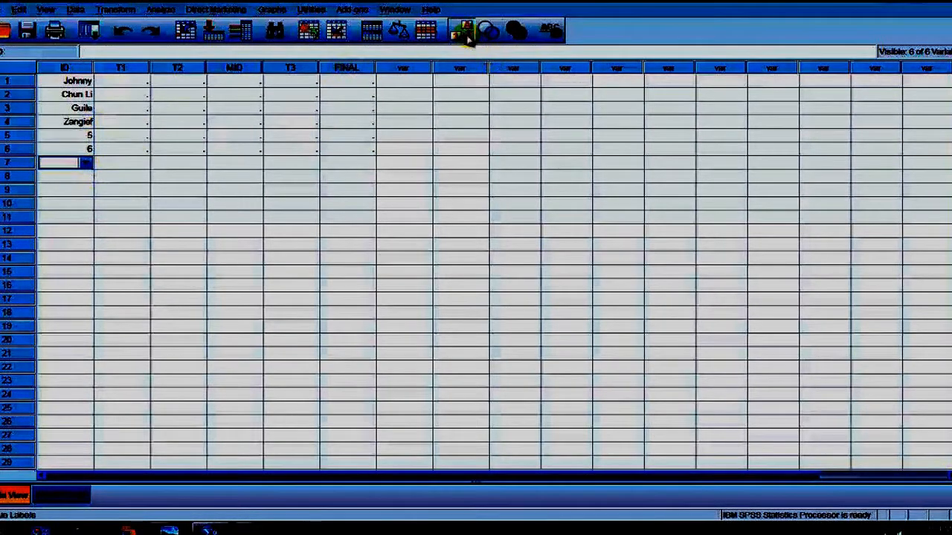
pyautogui.click(467, 38)
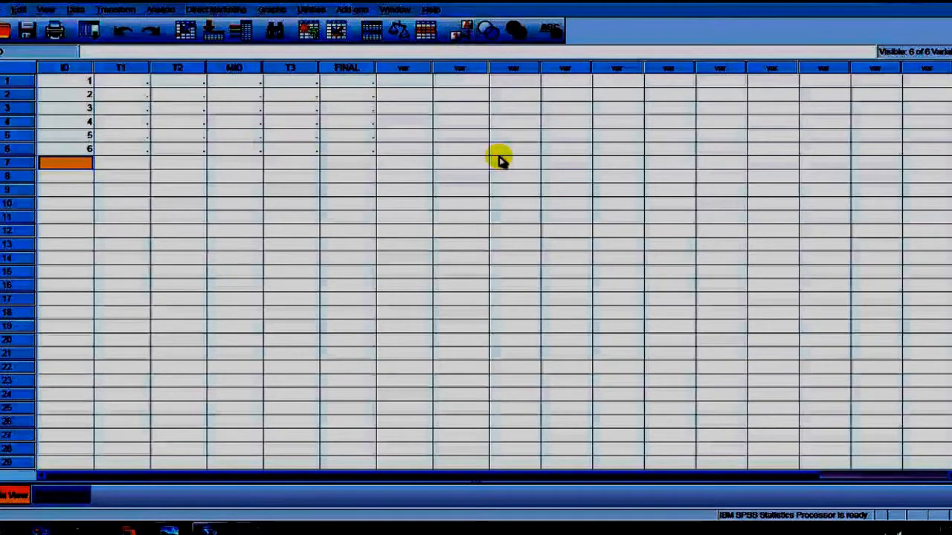
pyautogui.click(87, 163)
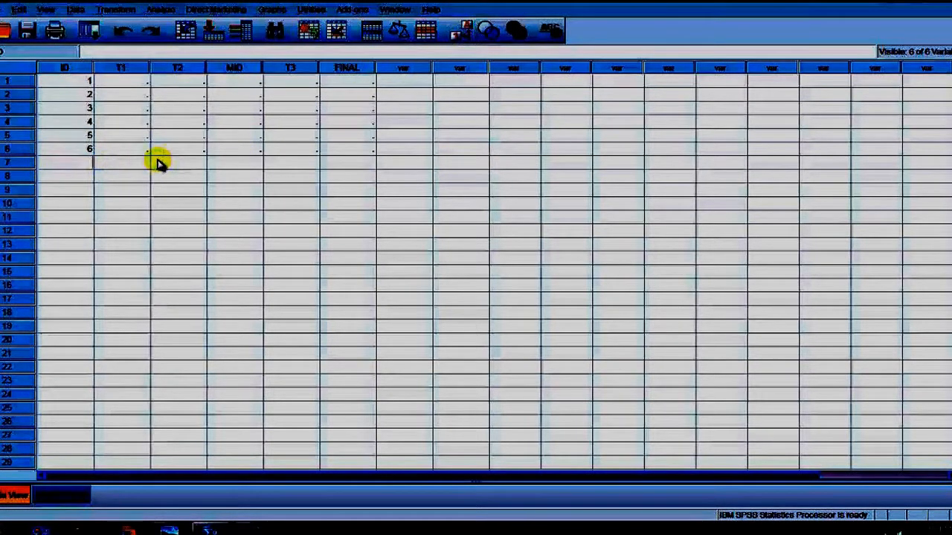
pyautogui.press('Return')
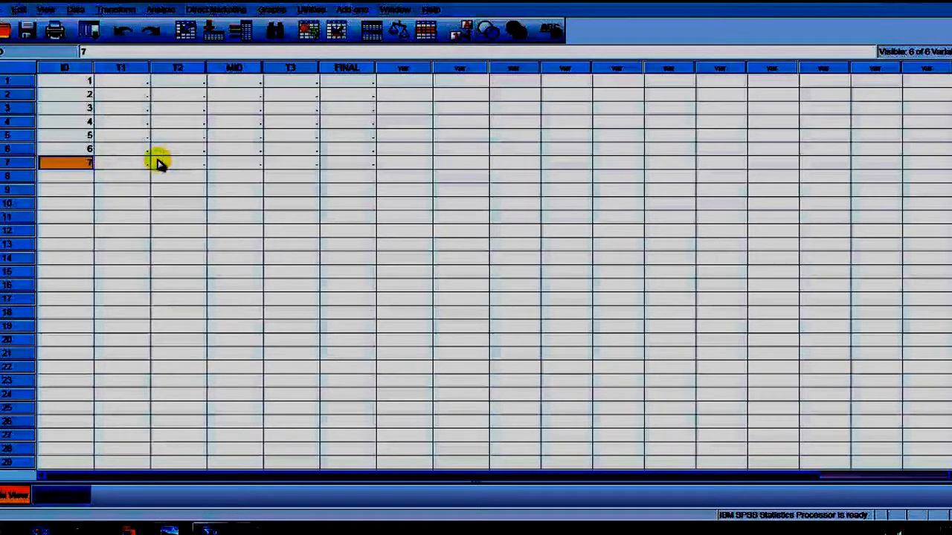
# - Enter the student IDs 9, 10, 11 and 12 in rows 8 to 11 of the ID column
pyautogui.click(85, 177)
pyautogui.write('8')
pyautogui.press('BackSpace')
pyautogui.write('9')
pyautogui.press('Return')
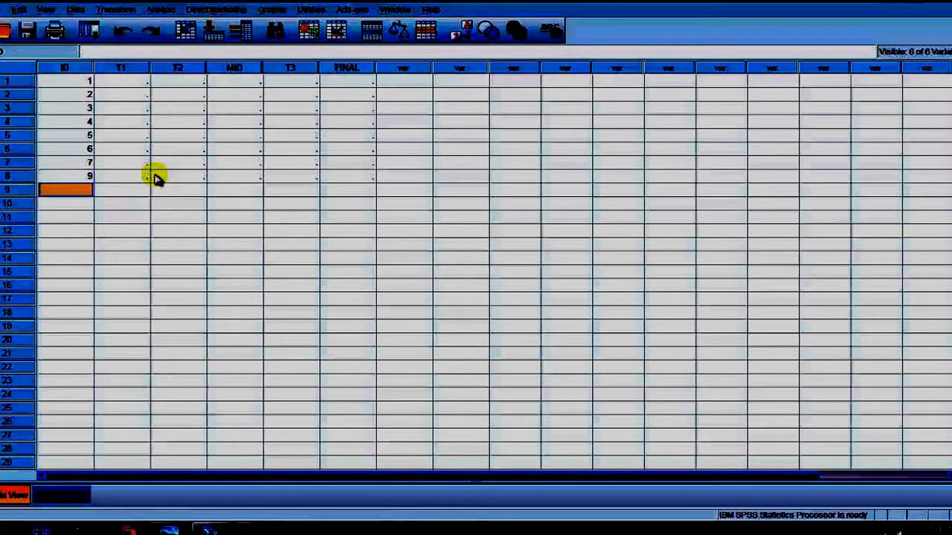
pyautogui.write('10')
pyautogui.press('Return')
pyautogui.write('11')
pyautogui.press('Return')
pyautogui.write('12')
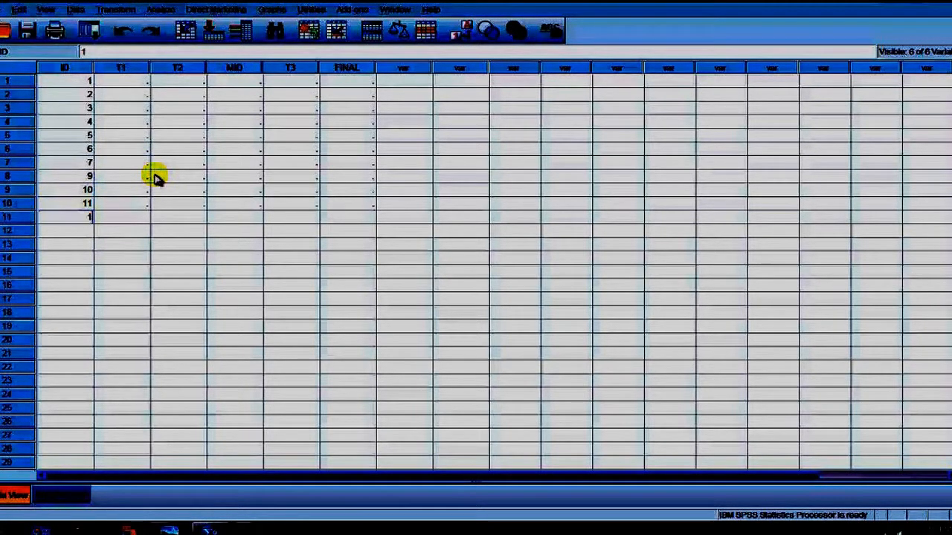
pyautogui.press('Return')
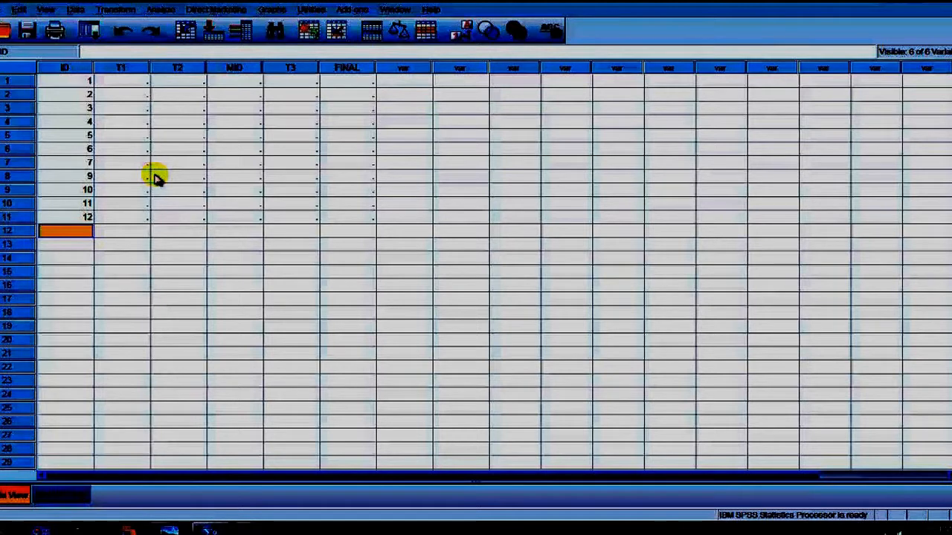
# - Enter the student IDs 13 to 17 in rows 12 to 16 of the ID column
pyautogui.write('13')
pyautogui.press('Return')
pyautogui.write('14')
pyautogui.press('Return')
pyautogui.write('15')
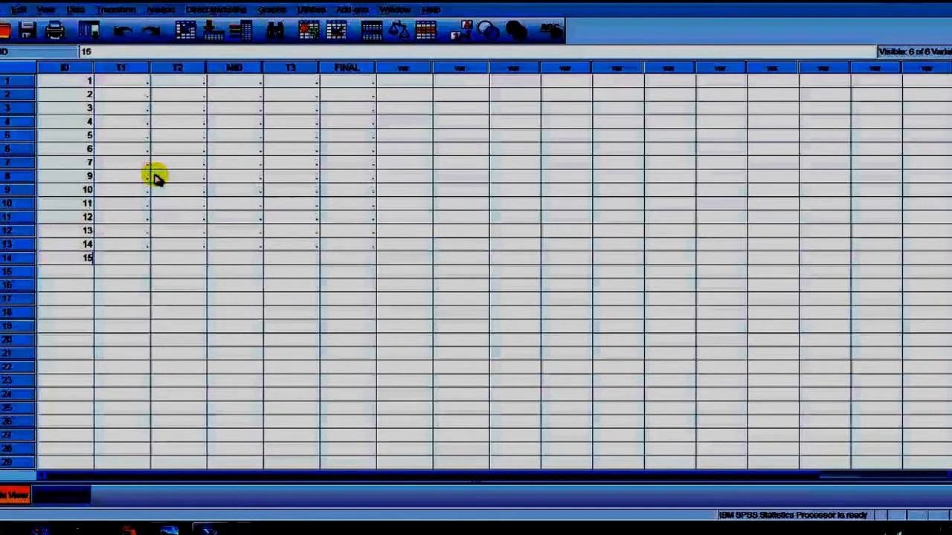
pyautogui.press('Return')
pyautogui.write('16')
pyautogui.press('Return')
pyautogui.write('17')
pyautogui.press('Return')
# - Enter the student IDs 18 to 21 in rows 17 to 20 of the ID column
pyautogui.write('1')
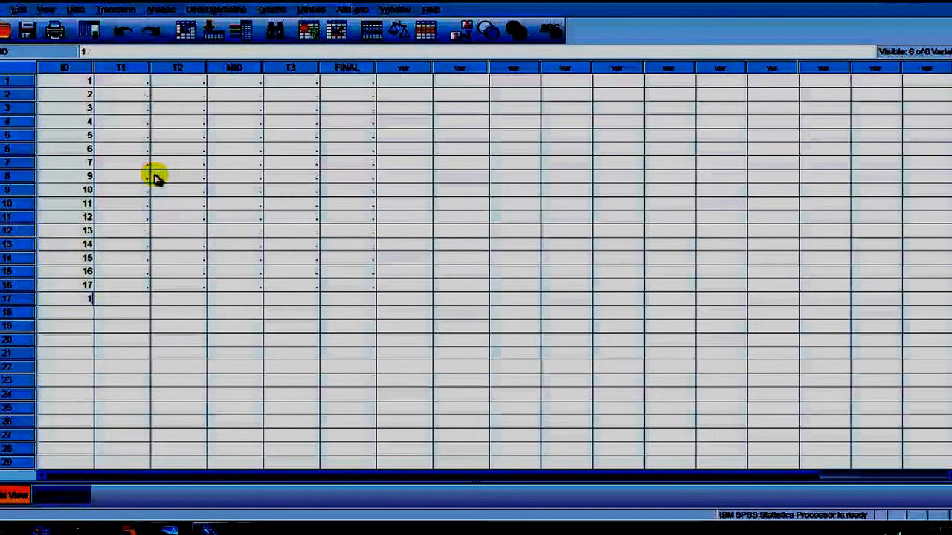
pyautogui.write('8')
pyautogui.press('Return')
pyautogui.write('19')
pyautogui.press('Return')
pyautogui.write('2')
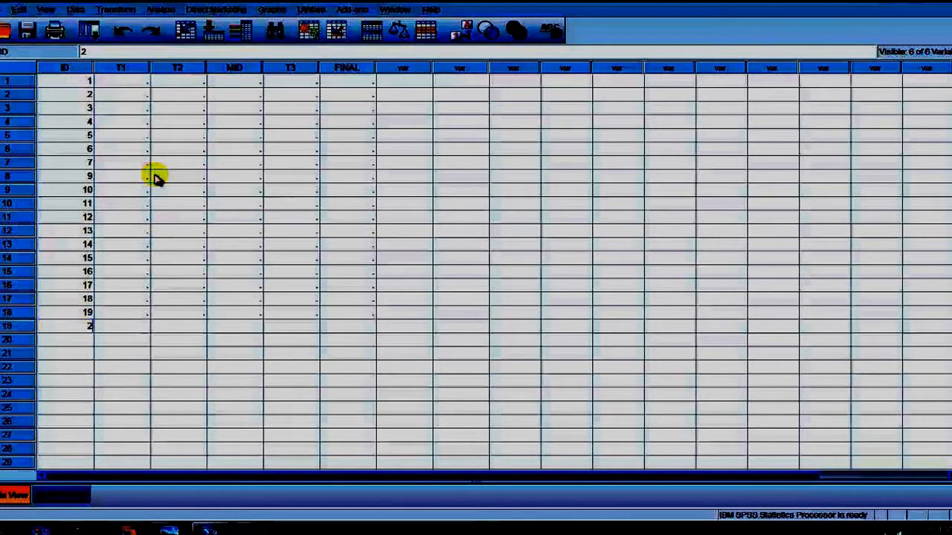
pyautogui.write('0')
pyautogui.press('Return')
pyautogui.write('21')
pyautogui.press('Return')
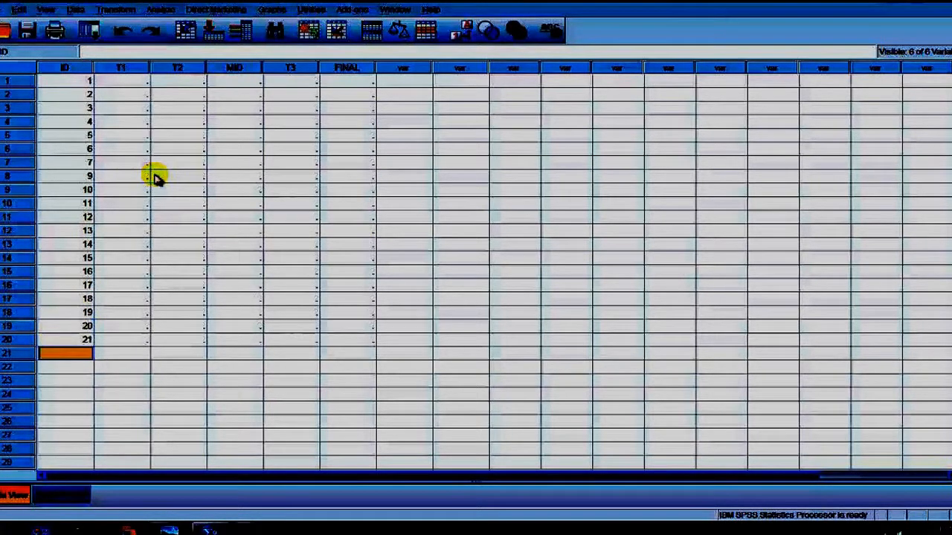
# - Enter the student IDs 22 to 26 in rows 21 to 25 of the ID column
pyautogui.write('22')
pyautogui.press('Return')
pyautogui.write('23')
pyautogui.press('Return')
pyautogui.write('2')
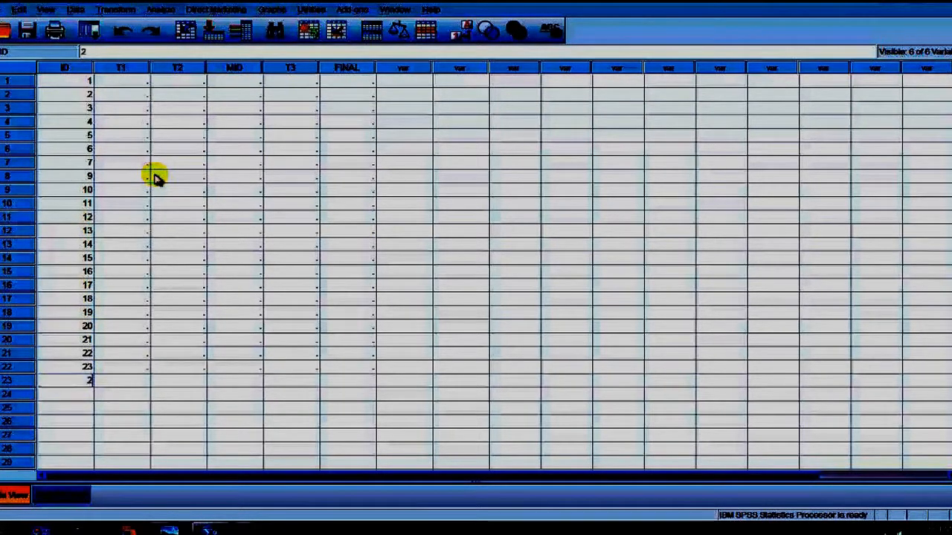
pyautogui.write('4')
pyautogui.press('Return')
pyautogui.write('25')
pyautogui.press('Return')
pyautogui.write('26')
pyautogui.press('Return')
# - Enter the student IDs 27 to 30 in rows 26 to 29 and check the ID column for a skipped number
pyautogui.write('2')
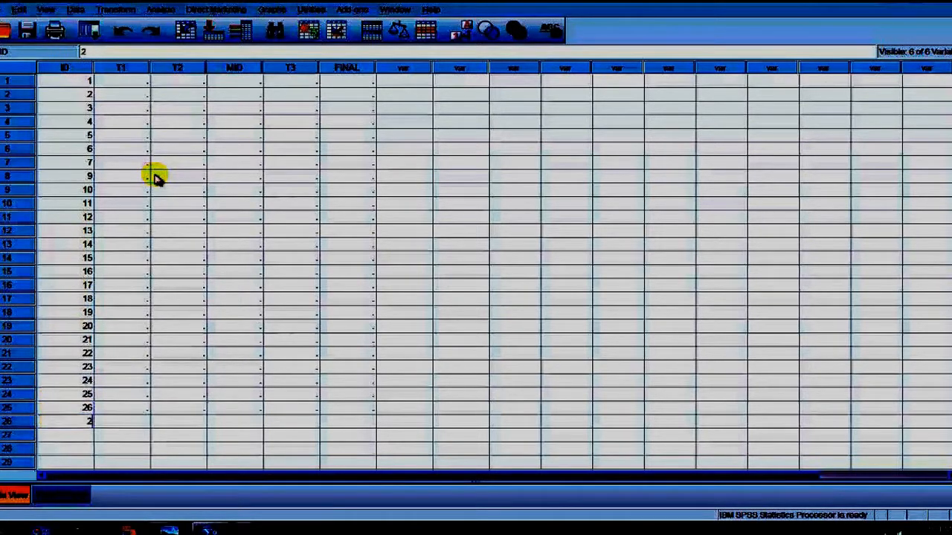
pyautogui.write('7')
pyautogui.press('Return')
pyautogui.write('28')
pyautogui.press('Return')
pyautogui.write('29')
pyautogui.press('Return')
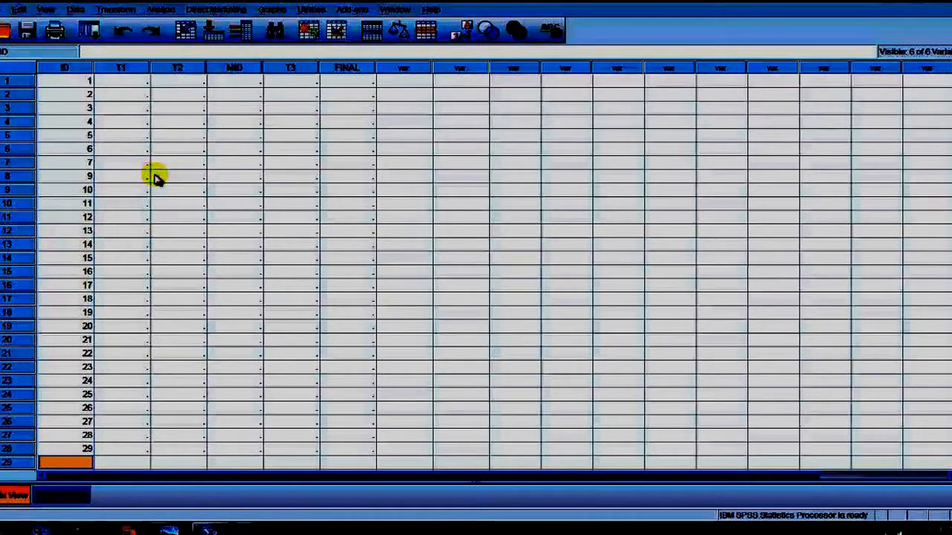
pyautogui.write('30')
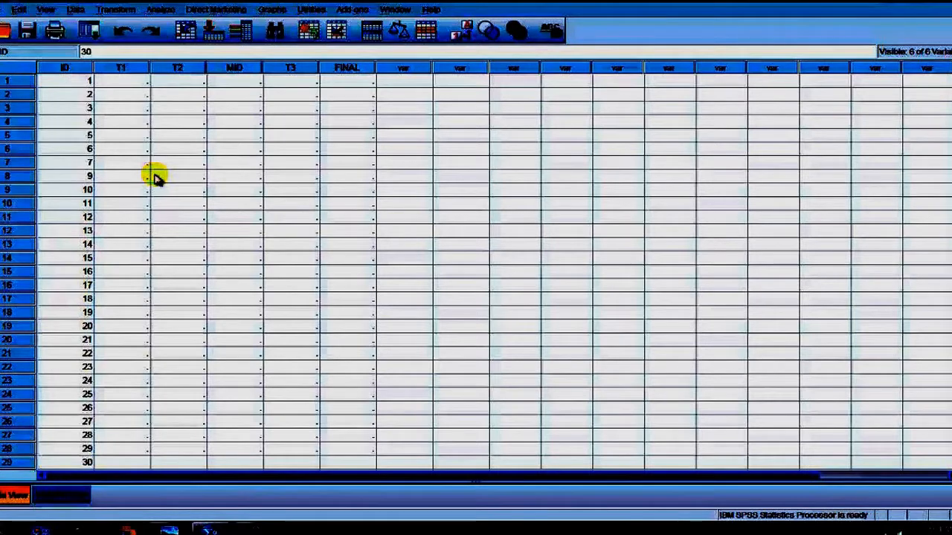
pyautogui.click(323, 287)
pyautogui.scroll(-1, 325, 290)
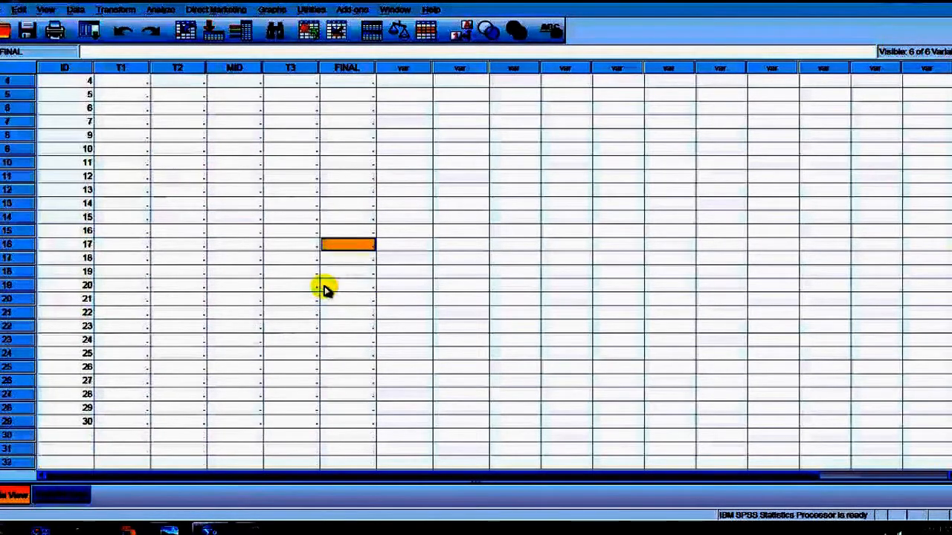
pyautogui.scroll(-1, 324, 289)
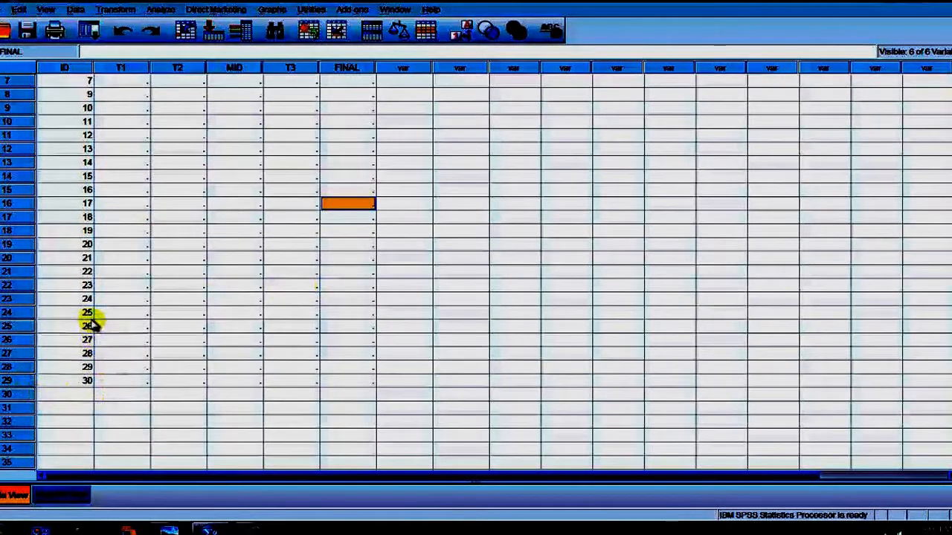
pyautogui.scroll(2, 28, 383)
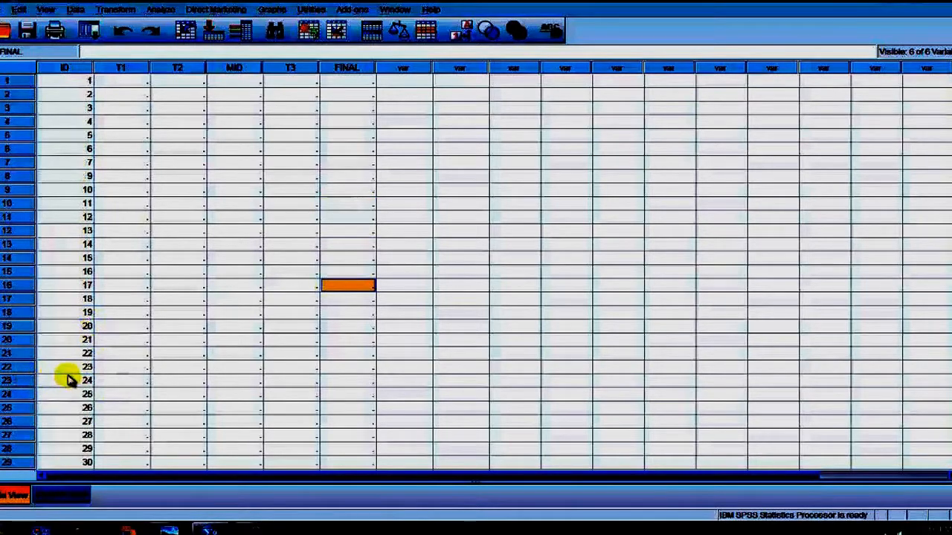
# - Cut the cases with IDs 9 to 30 from row 8 onward and paste them starting at row 9
pyautogui.click(71, 178)
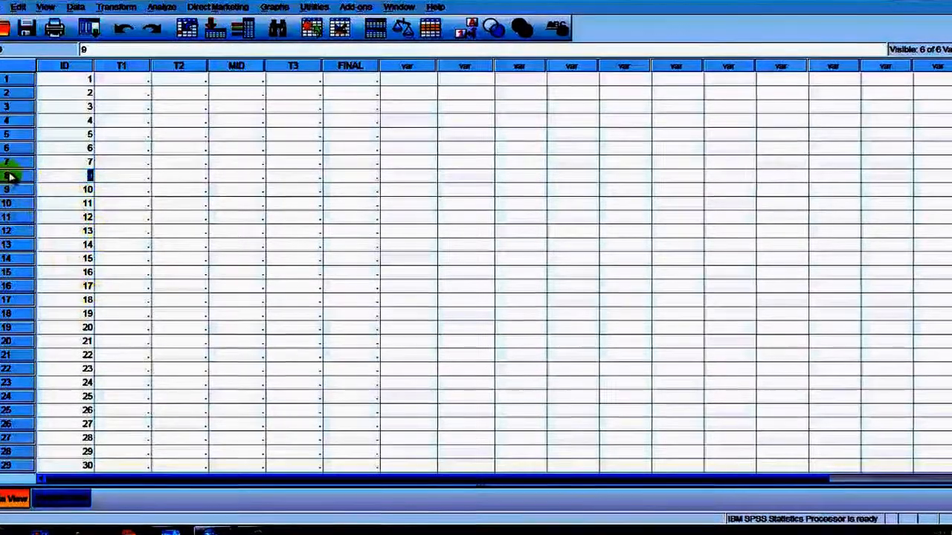
pyautogui.scroll(-6, 46, 217)
pyautogui.moveTo(10, 174); pyautogui.dragTo(43, 218)
pyautogui.scroll(3, 42, 215)
pyautogui.scroll(3, 43, 215)
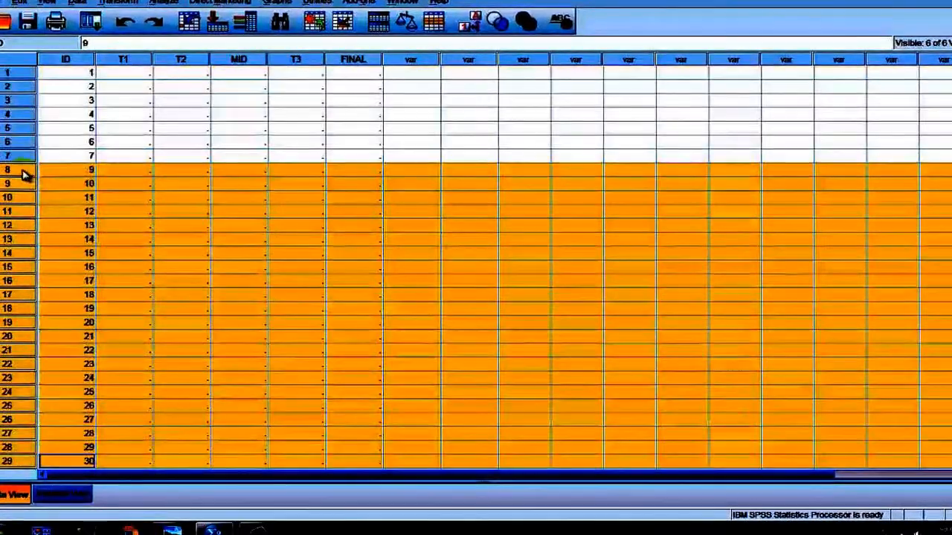
pyautogui.rightClick(23, 180)
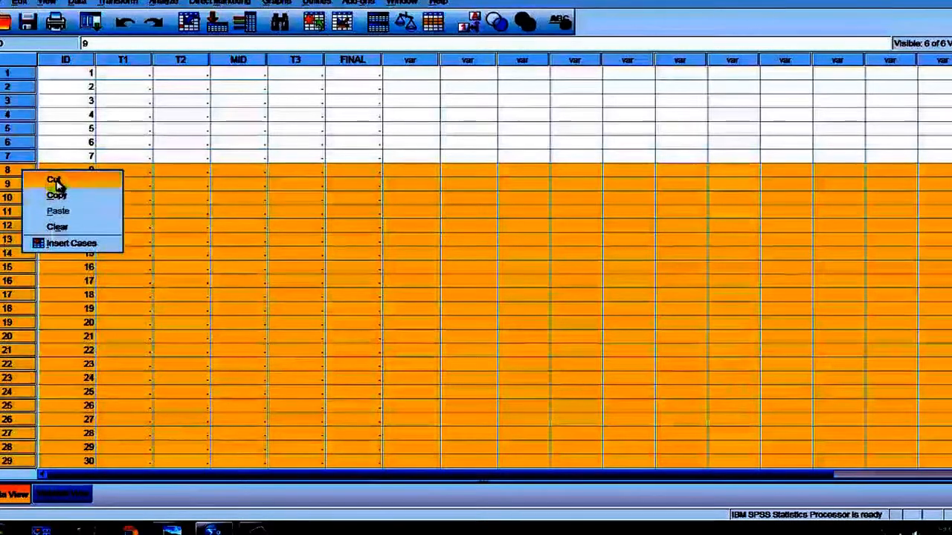
pyautogui.click(55, 180)
pyautogui.click(26, 184)
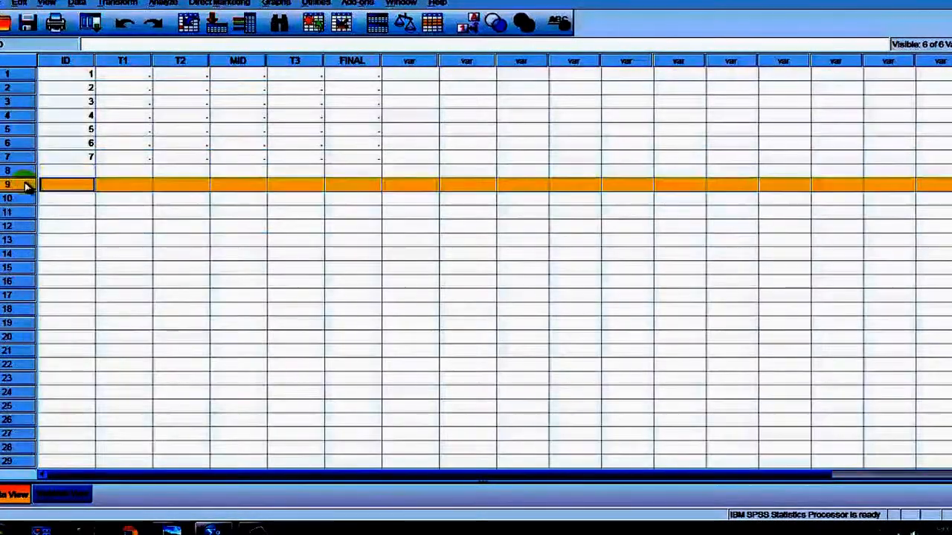
pyautogui.rightClick(26, 186)
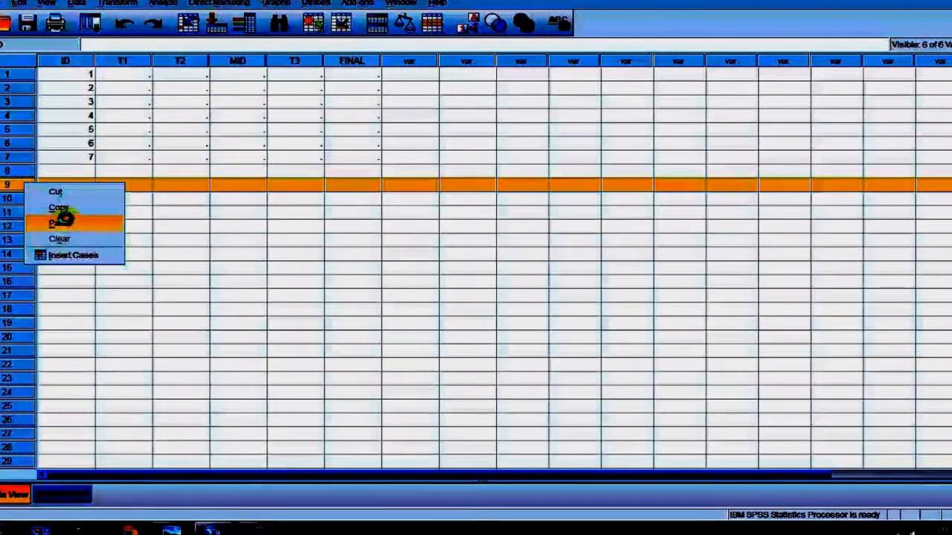
pyautogui.click(74, 222)
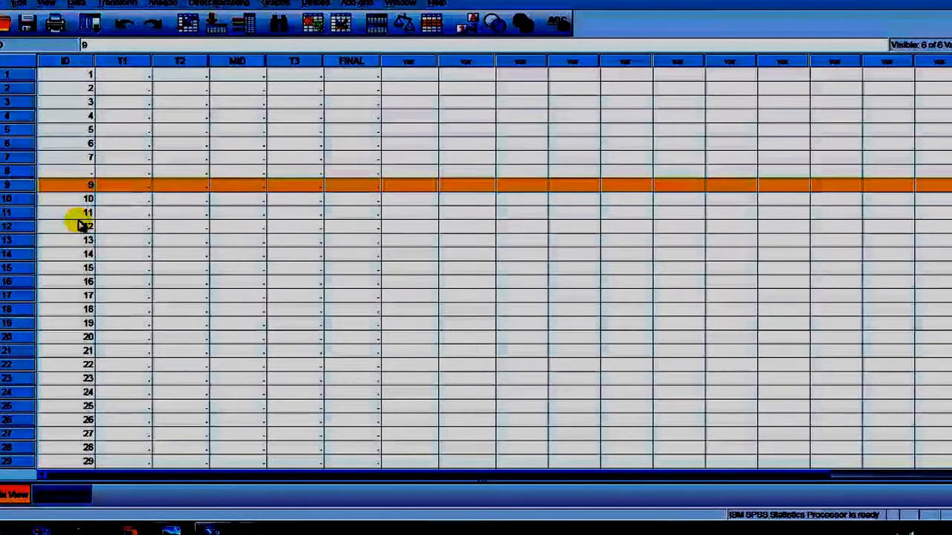
# - Enter ID 8 in the blank row 8 and check the numbering of the ID column down to row 30
pyautogui.click(90, 171)
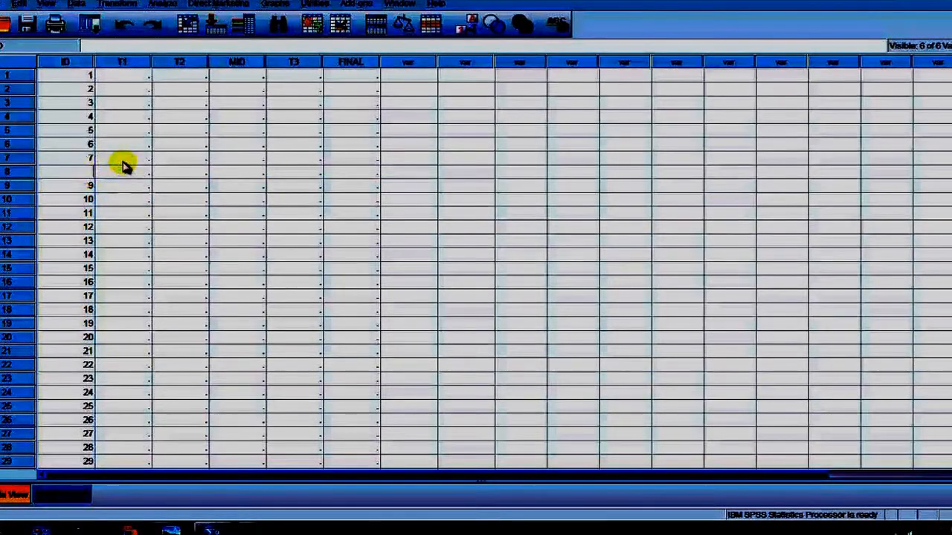
pyautogui.write('8')
pyautogui.scroll(-1, 146, 164)
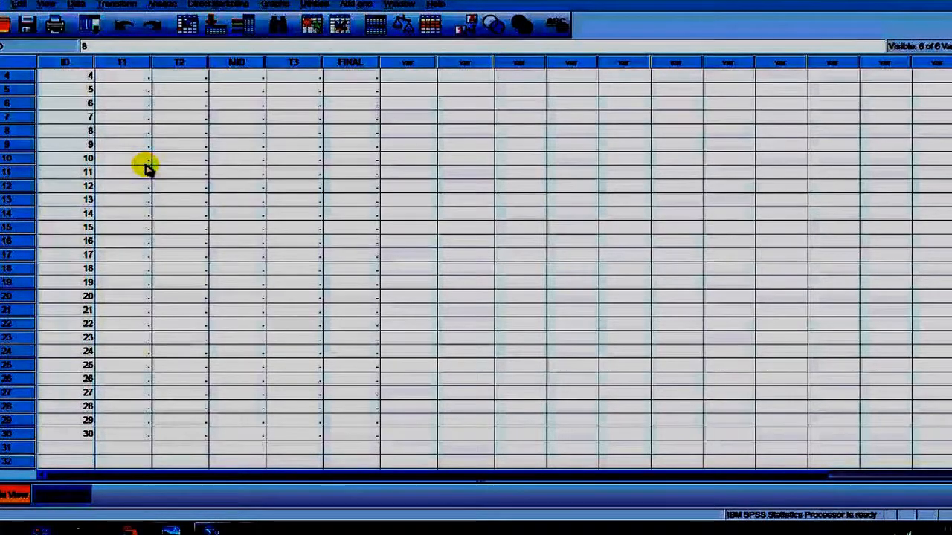
pyautogui.scroll(1, 146, 168)
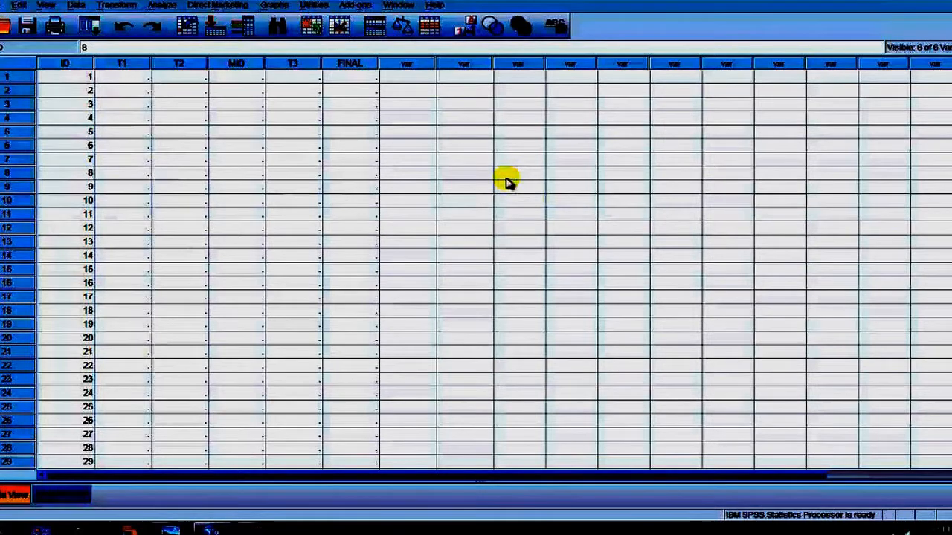
pyautogui.scroll(-1, 505, 182)
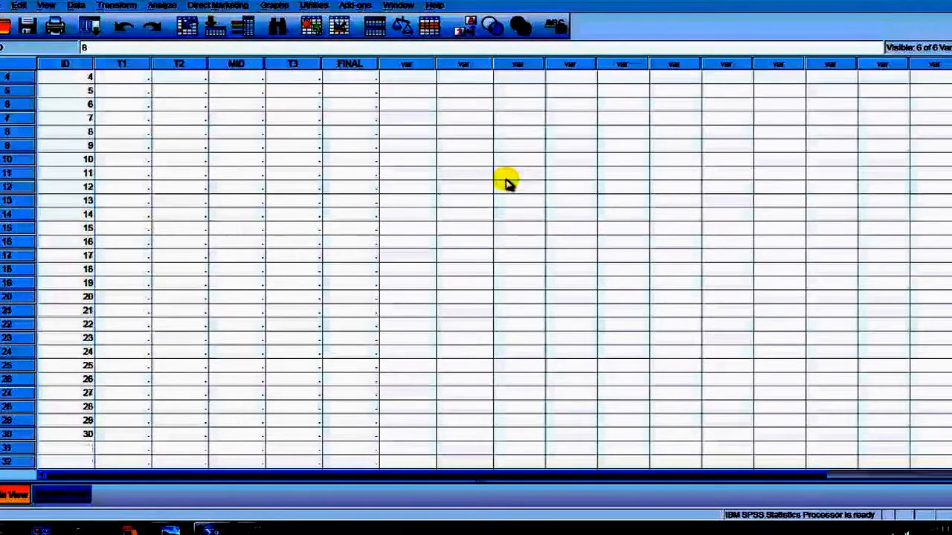
pyautogui.scroll(1, 503, 182)
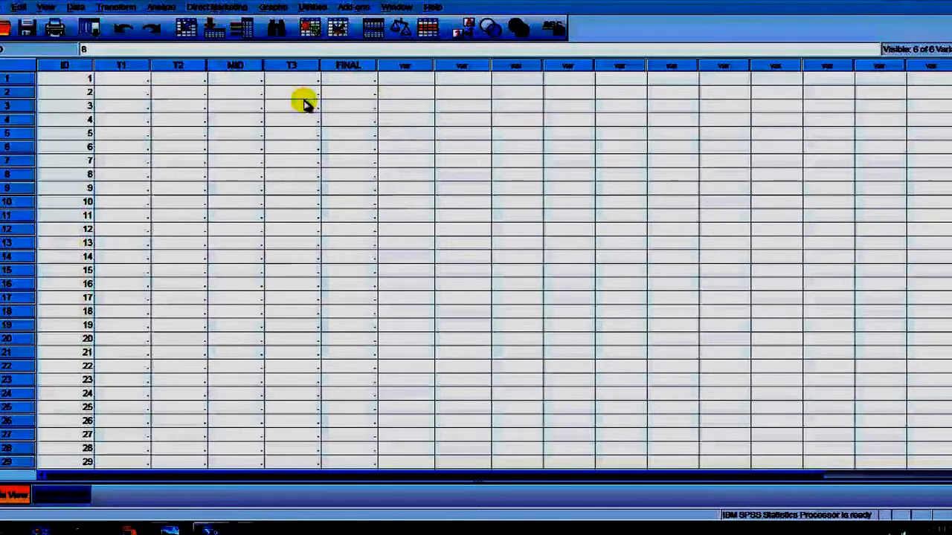
pyautogui.click(135, 80)
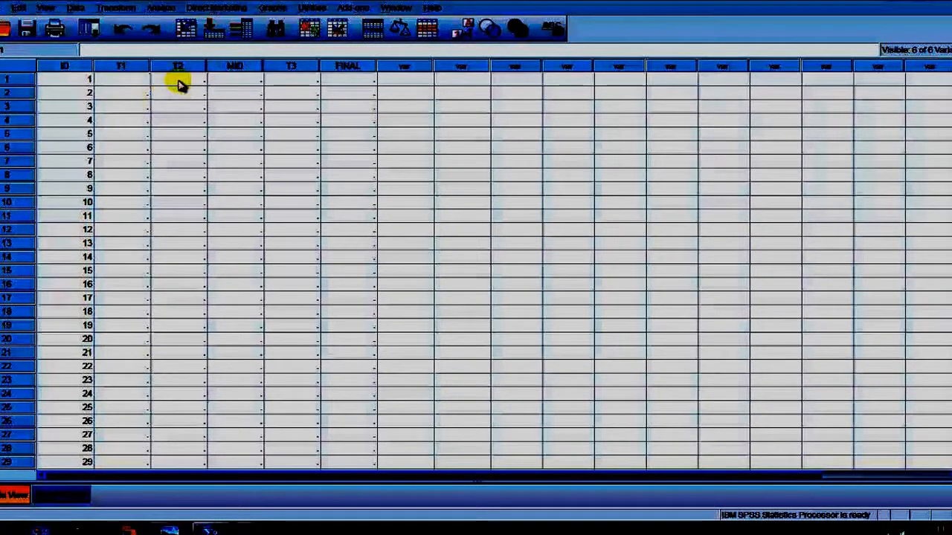
pyautogui.write('2')
pyautogui.click(134, 95)
pyautogui.write('13')
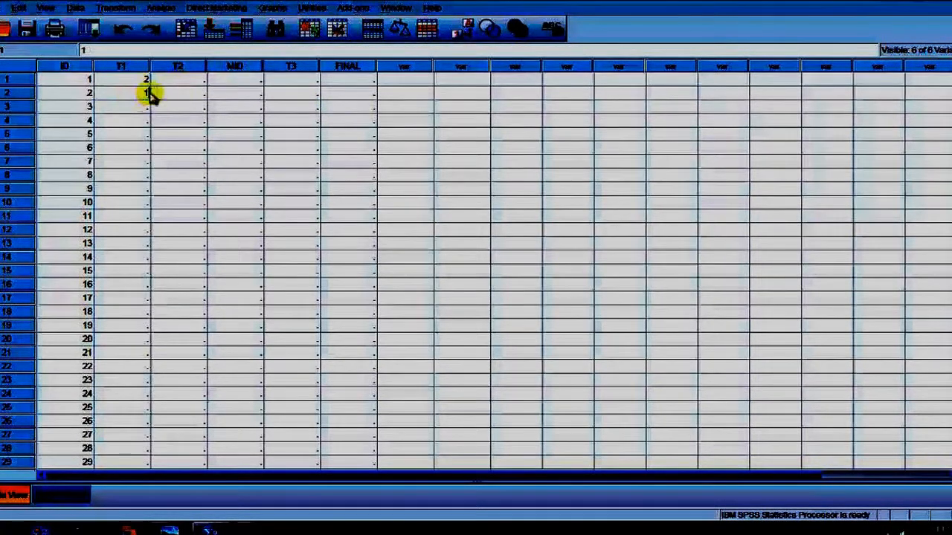
pyautogui.click(127, 108)
pyautogui.write('51253')
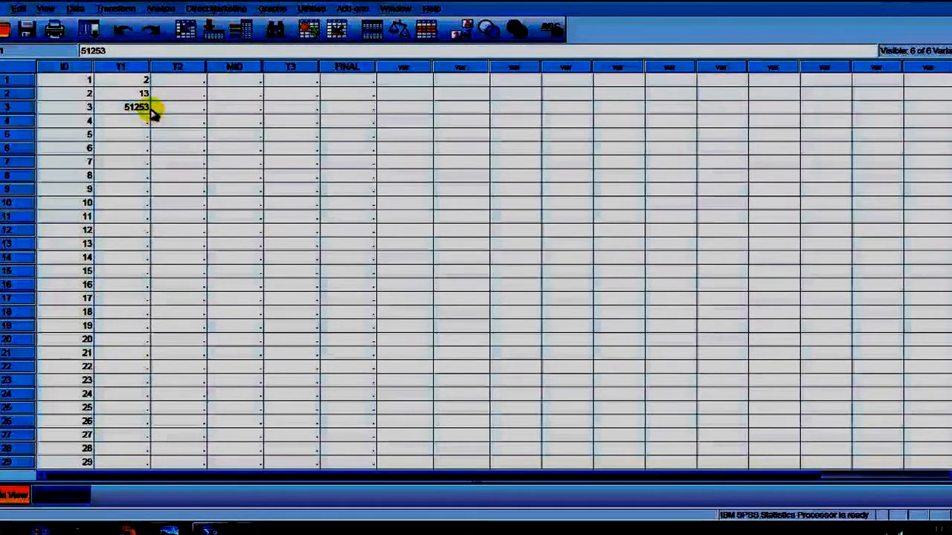
pyautogui.press('BackSpace')
pyautogui.press('BackSpace')
pyautogui.press('BackSpace')
pyautogui.press('BackSpace')
pyautogui.press('BackSpace')
pyautogui.click(144, 96)
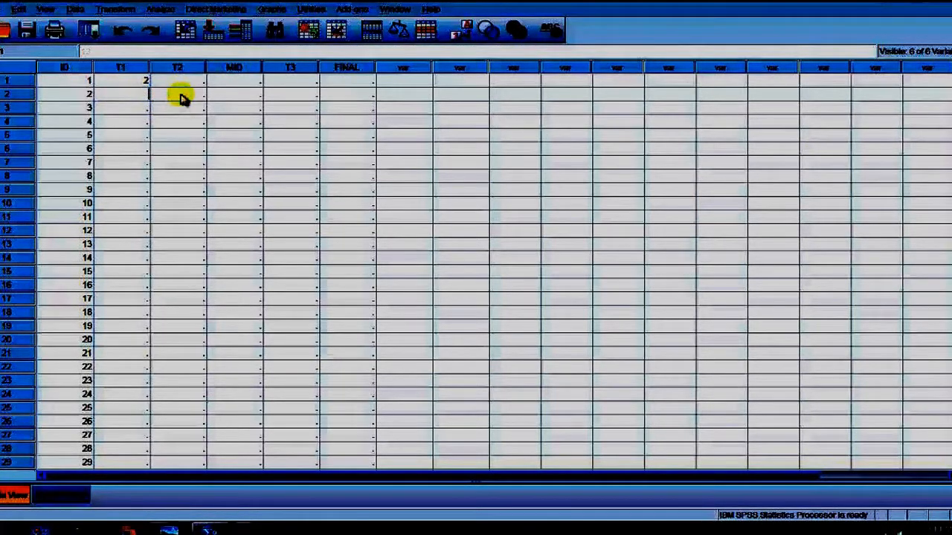
pyautogui.click(138, 81)
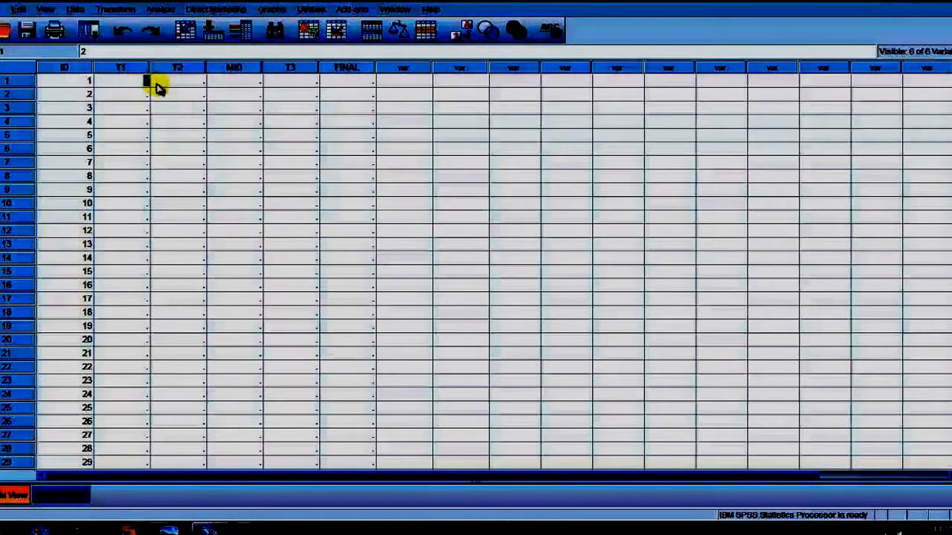
pyautogui.press('BackSpace')
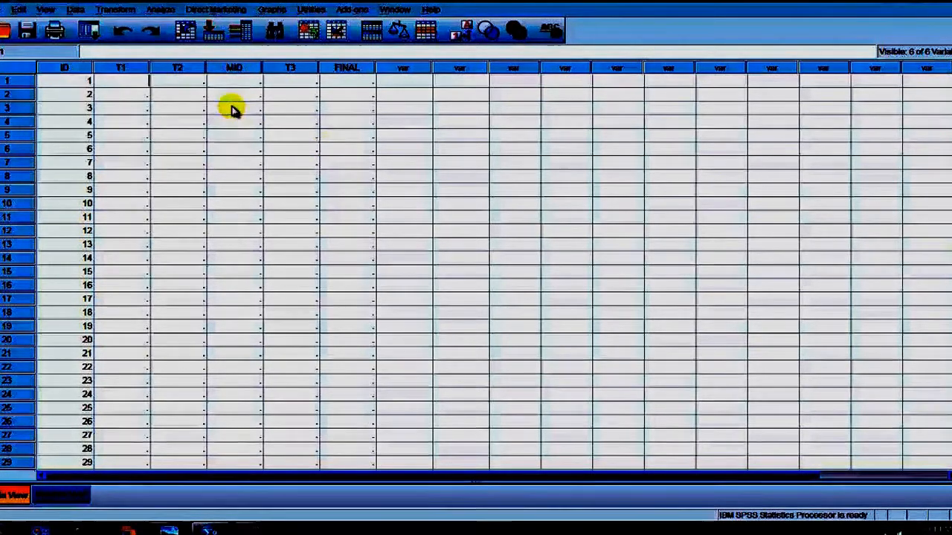
# - Set the active random number generator to SPSS 12 Compatible with a random starting point and put the output window away
pyautogui.click(116, 10)
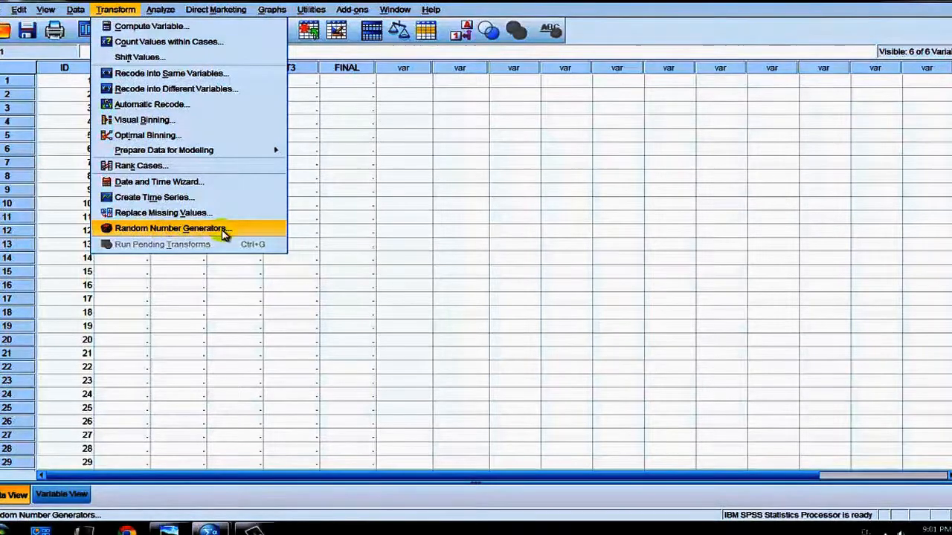
pyautogui.click(223, 234)
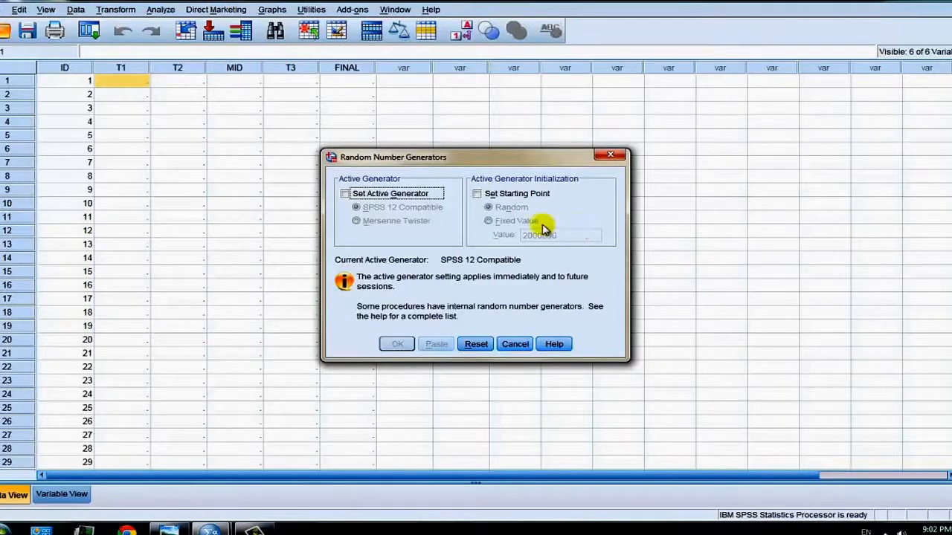
pyautogui.click(408, 192)
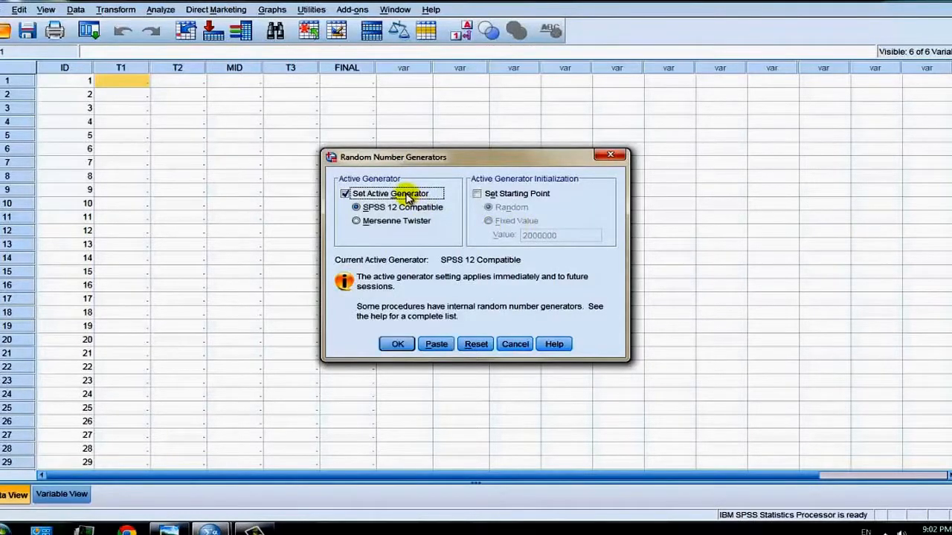
pyautogui.click(506, 195)
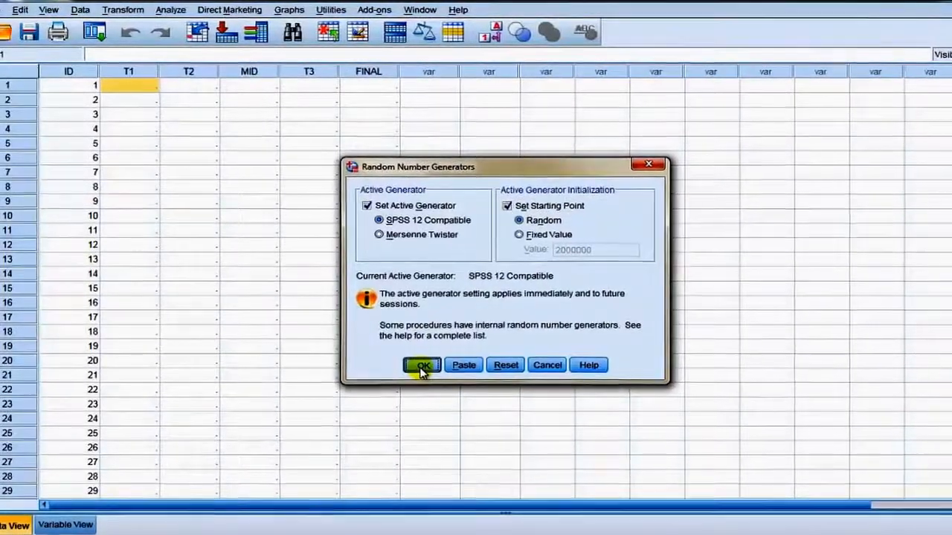
pyautogui.click(422, 367)
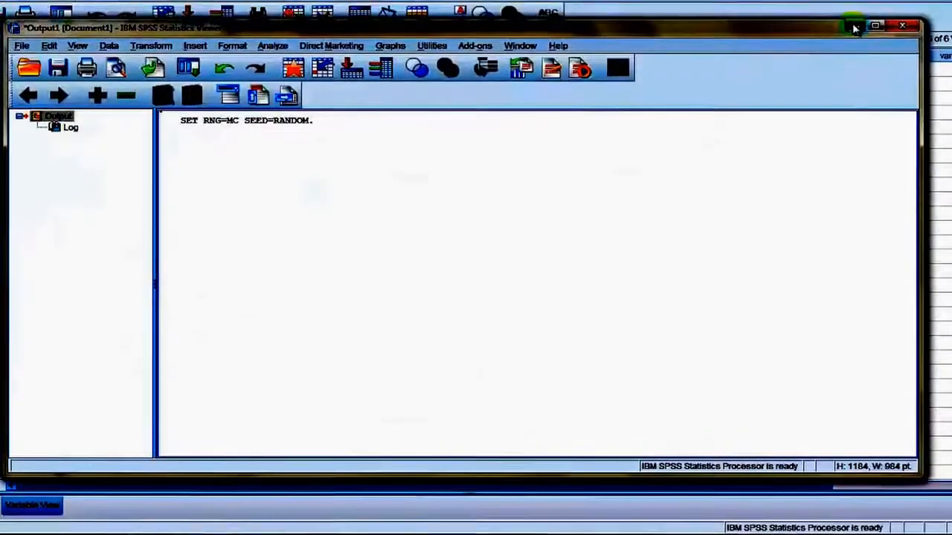
pyautogui.click(856, 11)
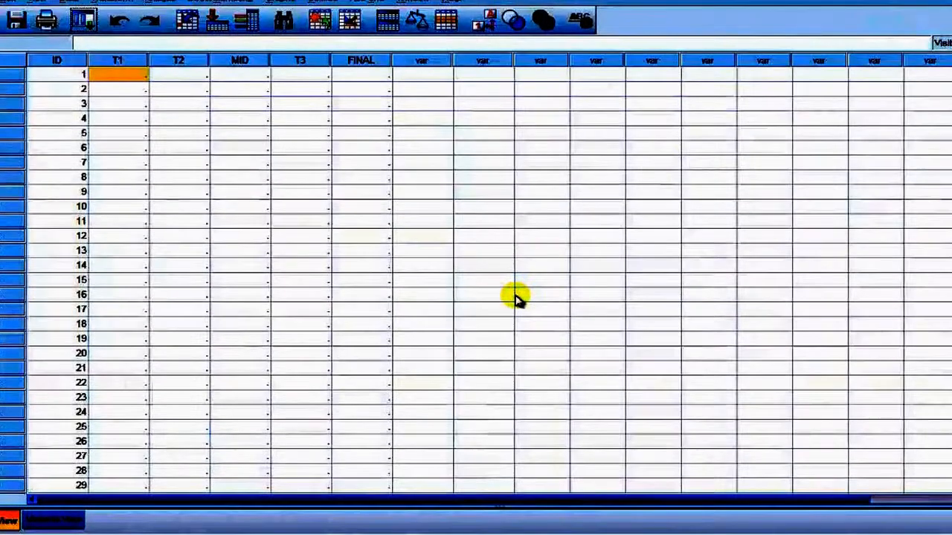
# - Open Compute Variable and clear the leftover HOURS target variable and its TRUNC(RV.UNIFORM(0,4)) expression
pyautogui.scroll(-1, 516, 296)
pyautogui.scroll(1, 515, 296)
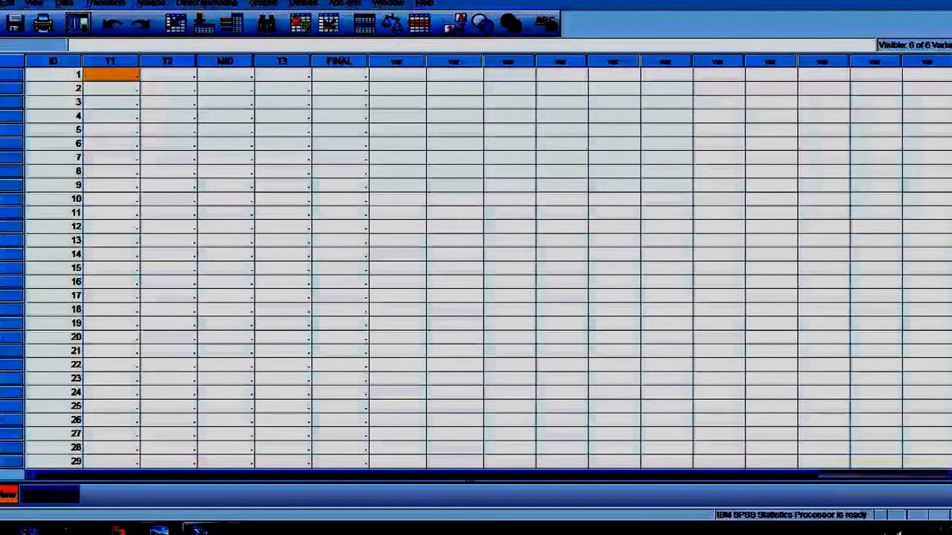
pyautogui.click(95, 6)
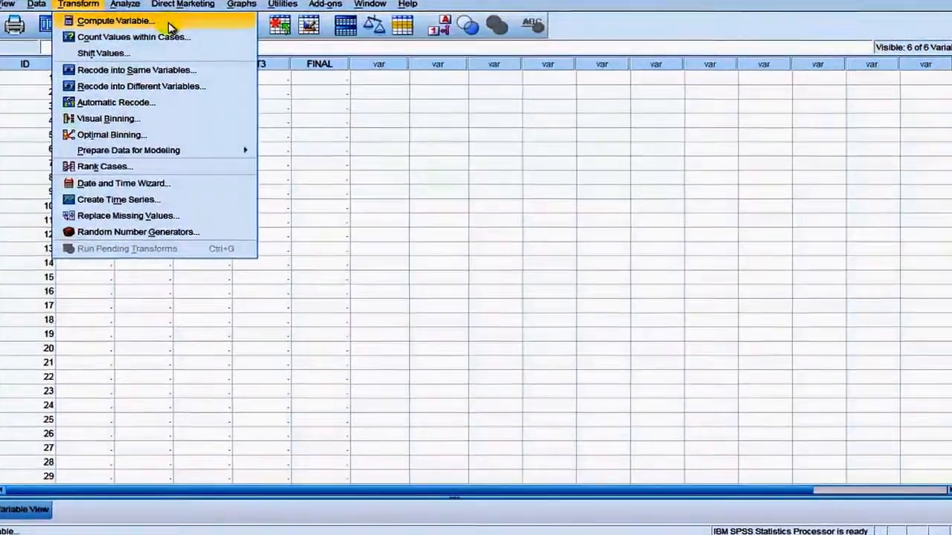
pyautogui.click(168, 22)
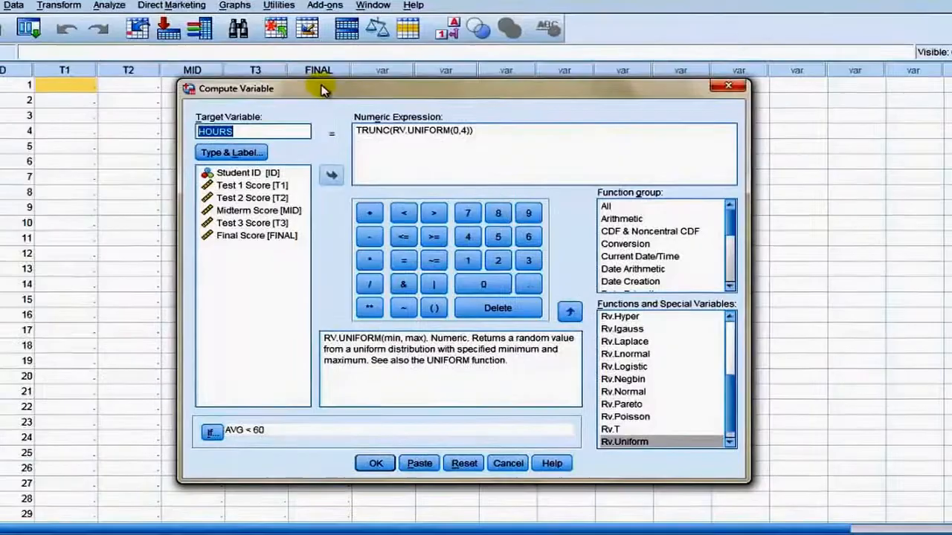
pyautogui.moveTo(261, 87); pyautogui.dragTo(548, 81)
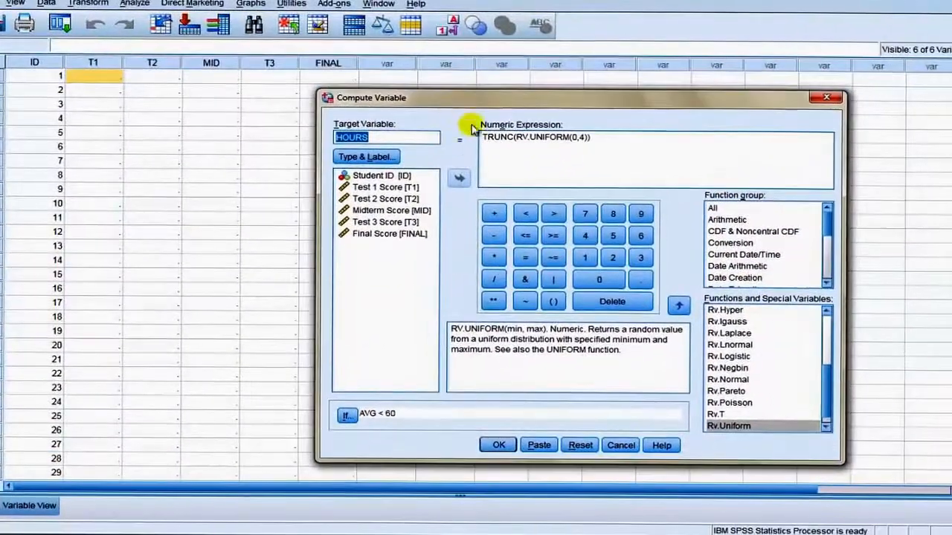
pyautogui.moveTo(593, 141); pyautogui.dragTo(276, 132)
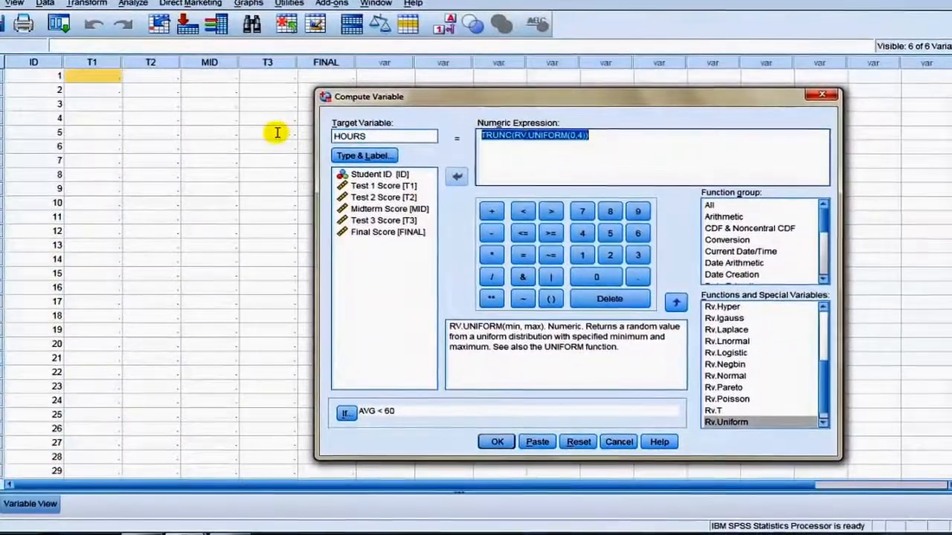
pyautogui.doubleClick(373, 138)
pyautogui.press('Delete')
pyautogui.click(547, 158)
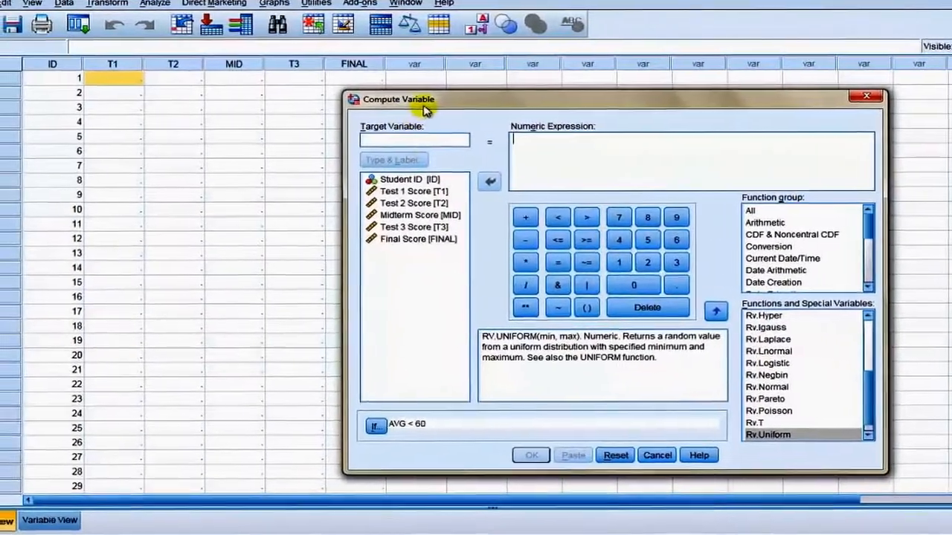
# - Move the Compute Variable dialog clear of the data columns and set the target variable to T1
pyautogui.moveTo(423, 106); pyautogui.dragTo(452, 81)
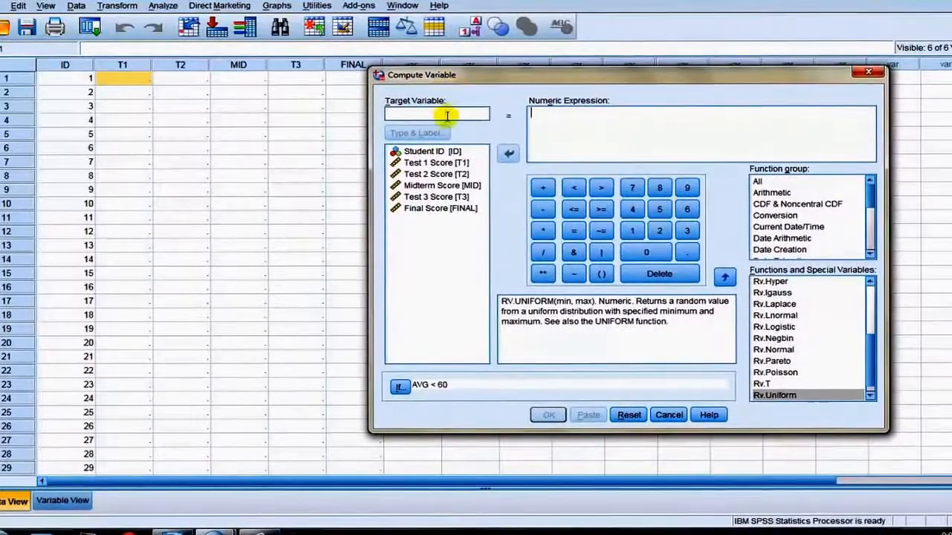
pyautogui.click(447, 115)
pyautogui.write('T')
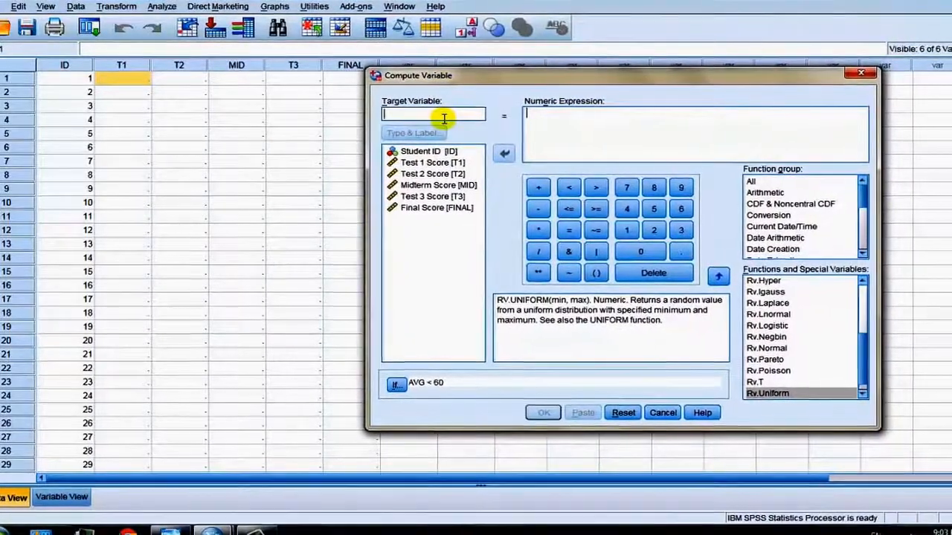
pyautogui.write('1')
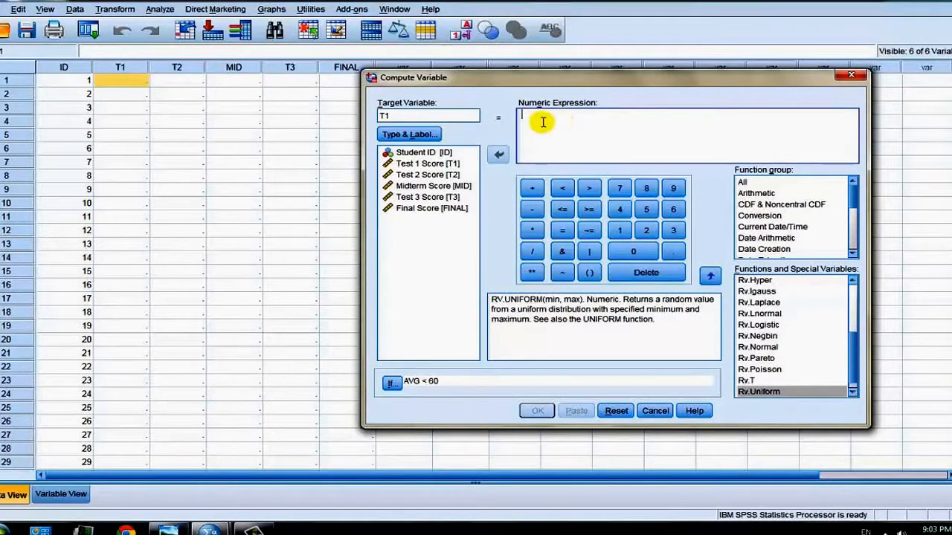
# - Insert the Rv.Uniform function from the Random Numbers group into the numeric expression for T1
pyautogui.click(853, 237)
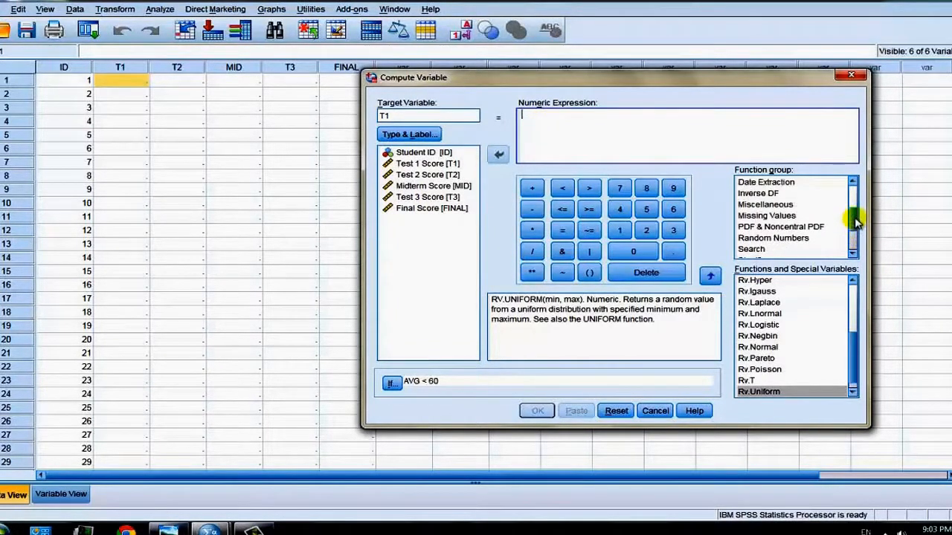
pyautogui.moveTo(856, 213)
pyautogui.mouseDown()
pyautogui.moveTo(856, 198)
pyautogui.moveTo(851, 237)
pyautogui.moveTo(853, 223)
pyautogui.mouseUp()
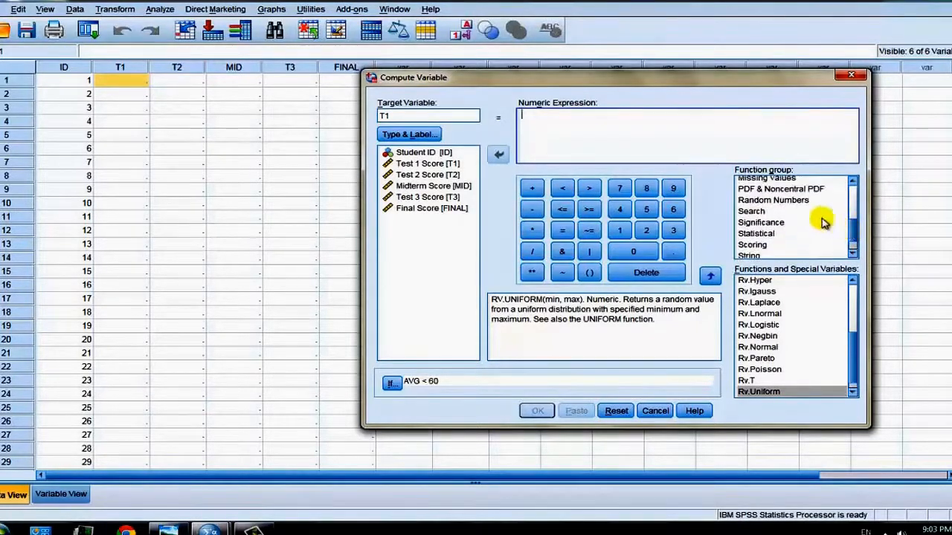
pyautogui.click(796, 200)
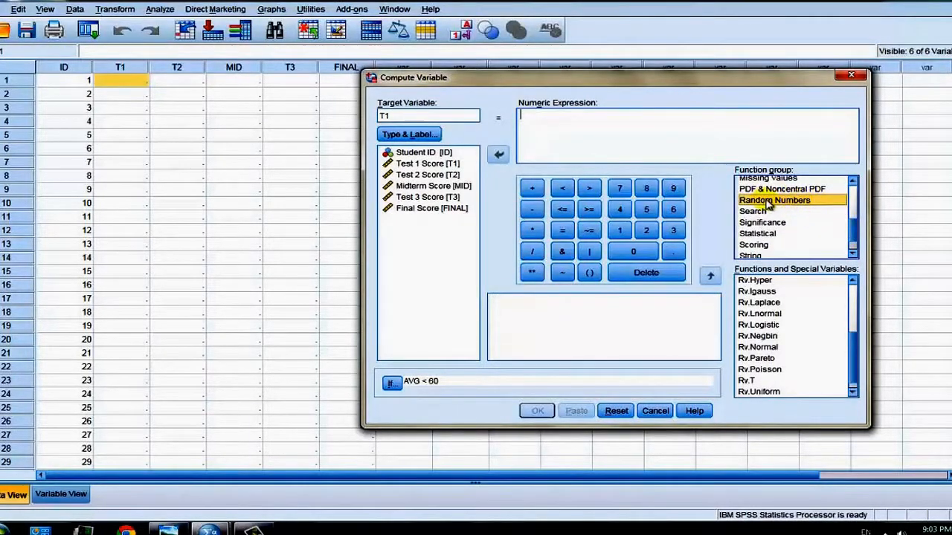
pyautogui.moveTo(854, 357); pyautogui.dragTo(850, 295)
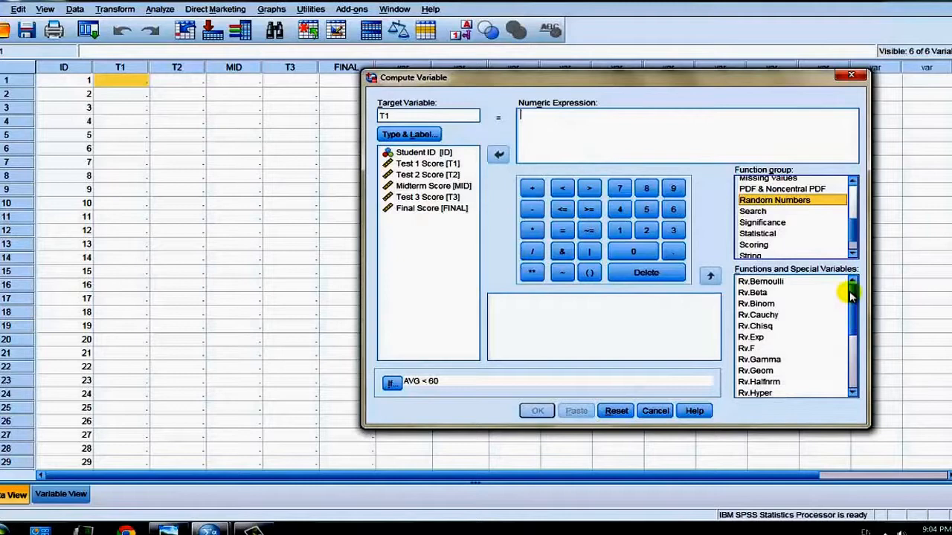
pyautogui.click(796, 303)
pyautogui.click(781, 337)
pyautogui.click(785, 370)
pyautogui.scroll(-4, 784, 363)
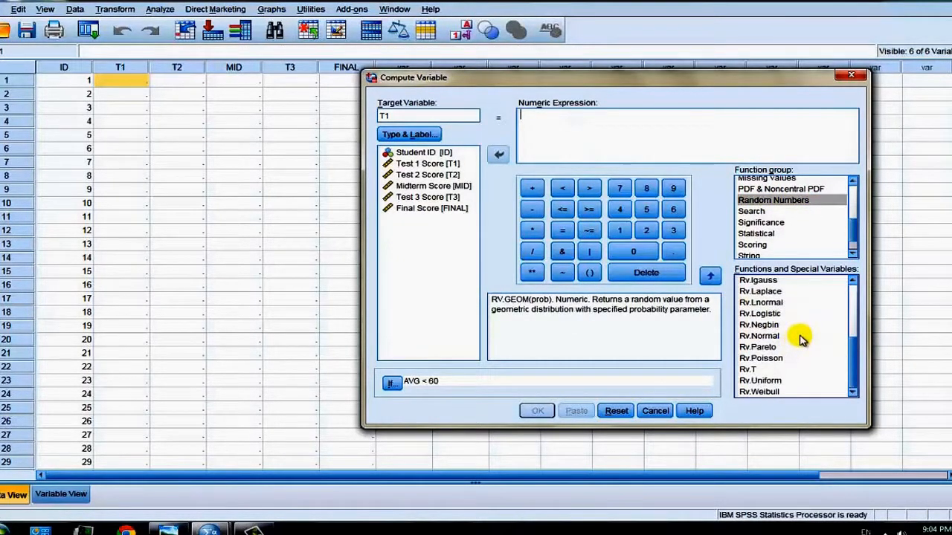
pyautogui.click(758, 381)
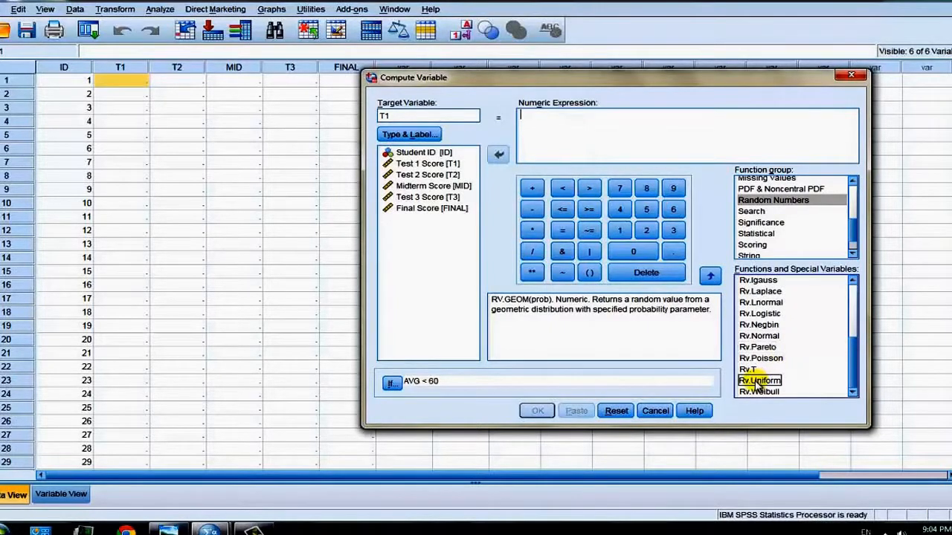
pyautogui.click(756, 385)
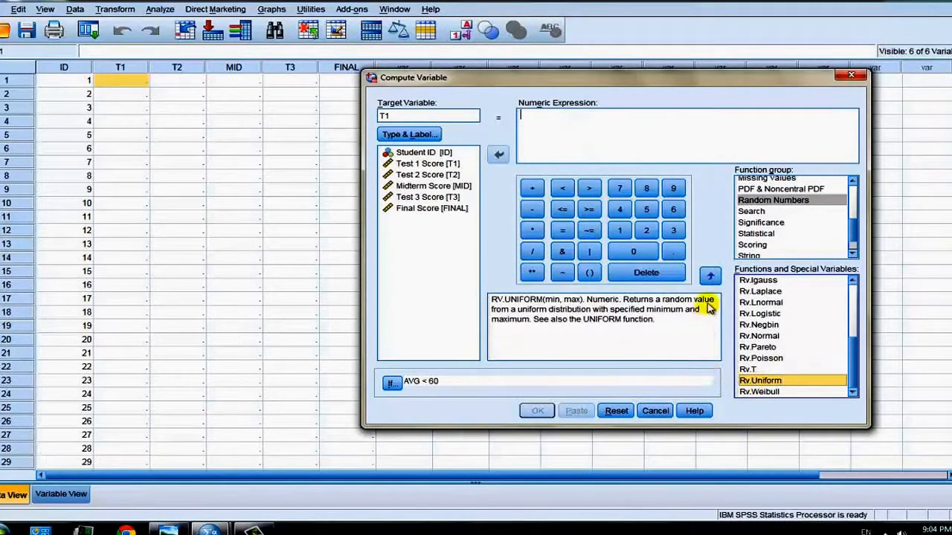
pyautogui.click(712, 280)
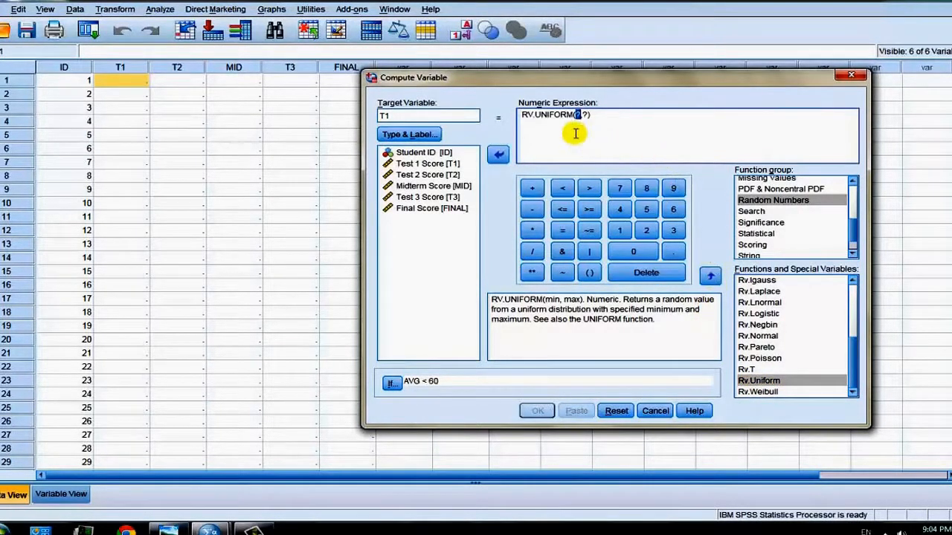
# - Set the RV.UNIFORM arguments to a minimum of 0 and a maximum of 101
pyautogui.click(611, 119)
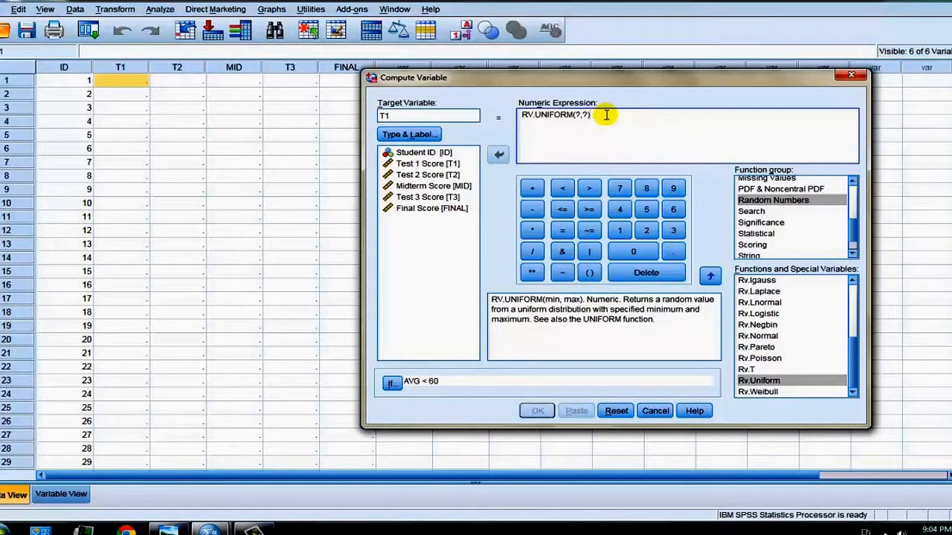
pyautogui.moveTo(606, 115); pyautogui.dragTo(581, 115)
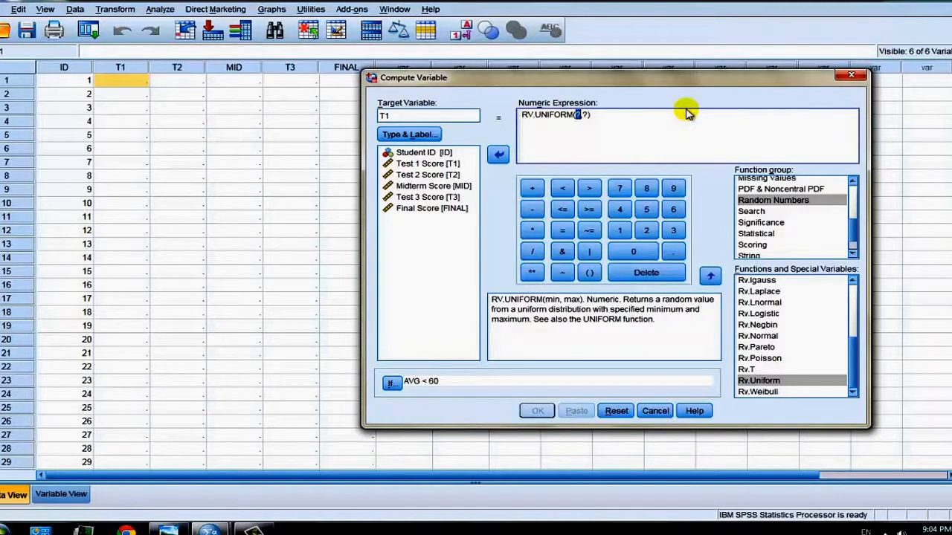
pyautogui.press('BackSpace')
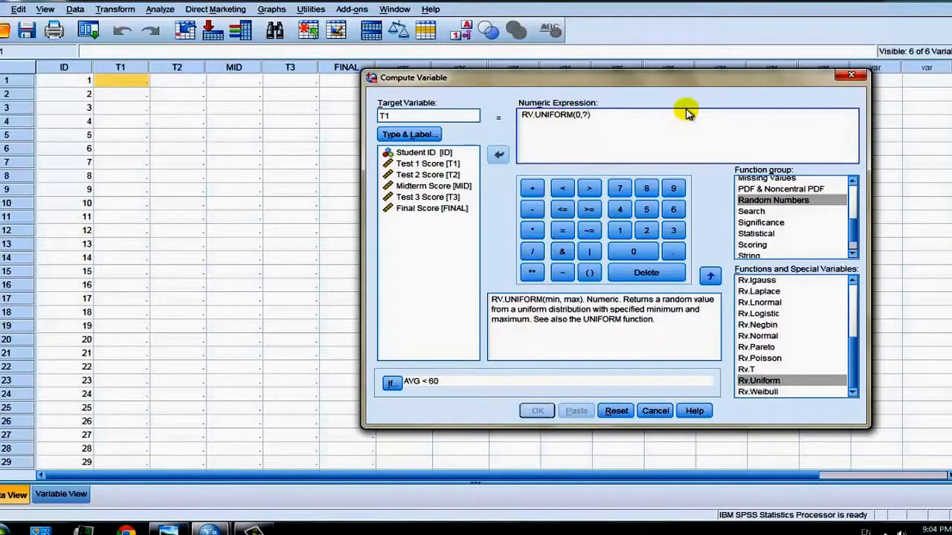
pyautogui.press('BackSpace')
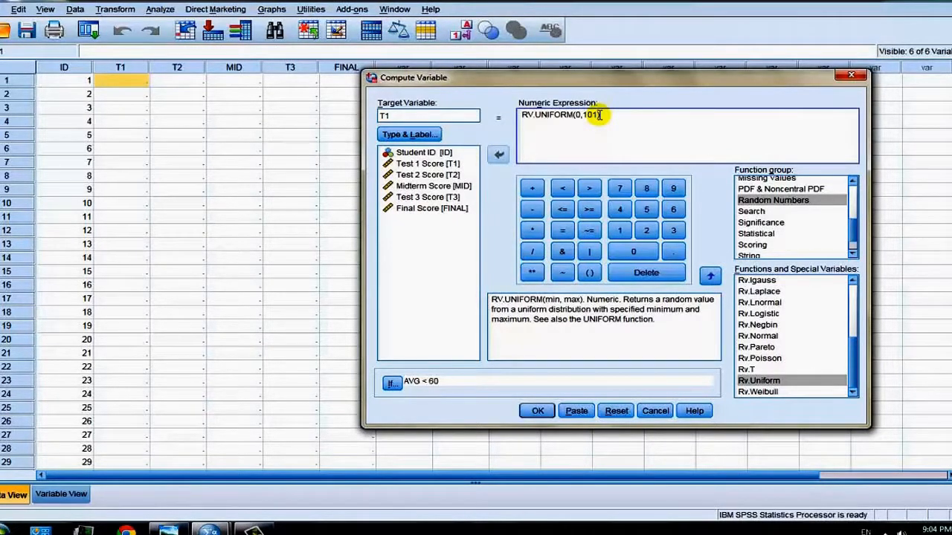
# - Insert the Trunc(1) function from the Arithmetic group into the numeric expression for T1
pyautogui.moveTo(597, 114); pyautogui.dragTo(521, 115)
pyautogui.click(522, 114)
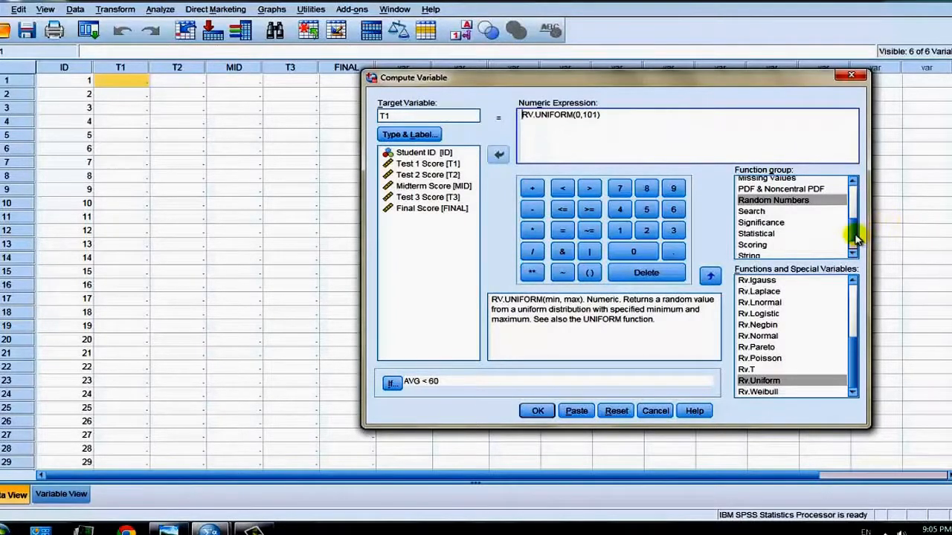
pyautogui.moveTo(851, 240); pyautogui.dragTo(853, 195)
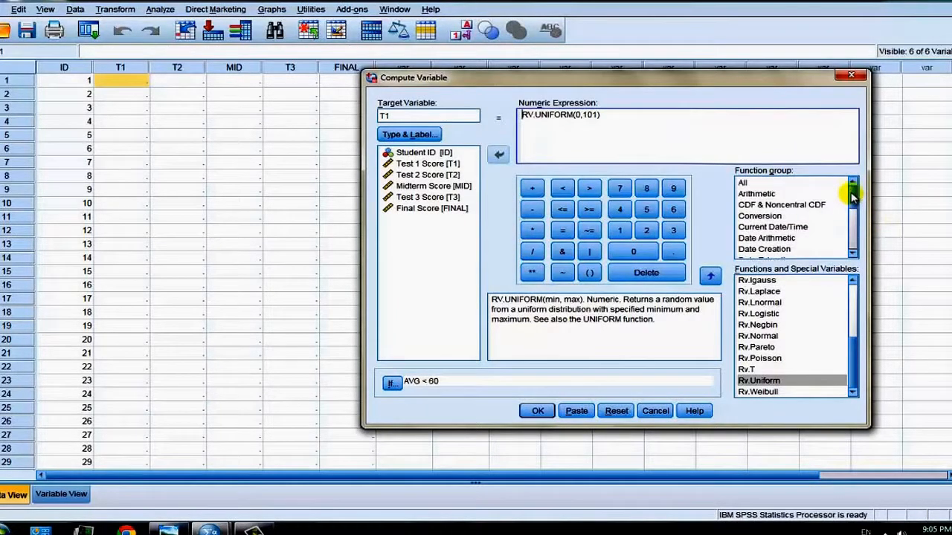
pyautogui.click(760, 194)
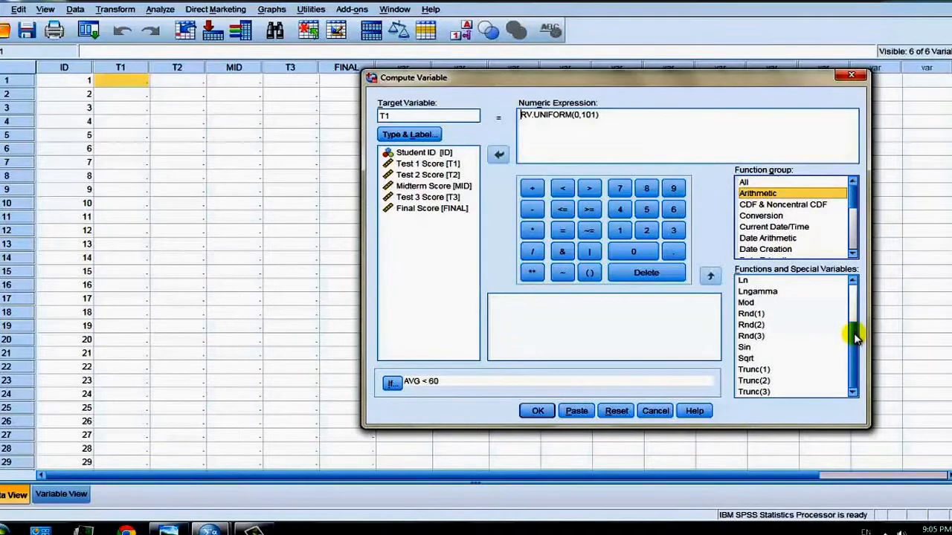
pyautogui.click(765, 371)
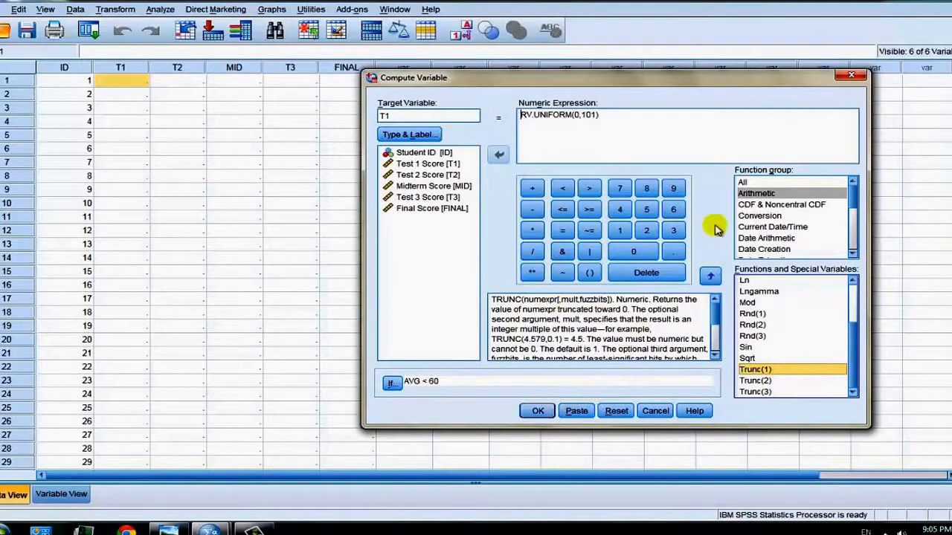
pyautogui.click(603, 114)
pyautogui.moveTo(603, 114); pyautogui.dragTo(511, 113)
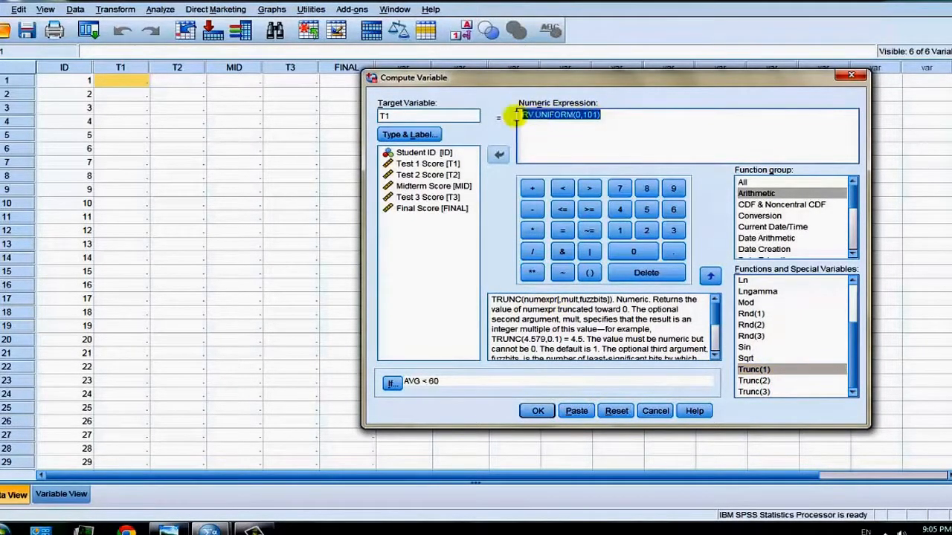
pyautogui.click(616, 113)
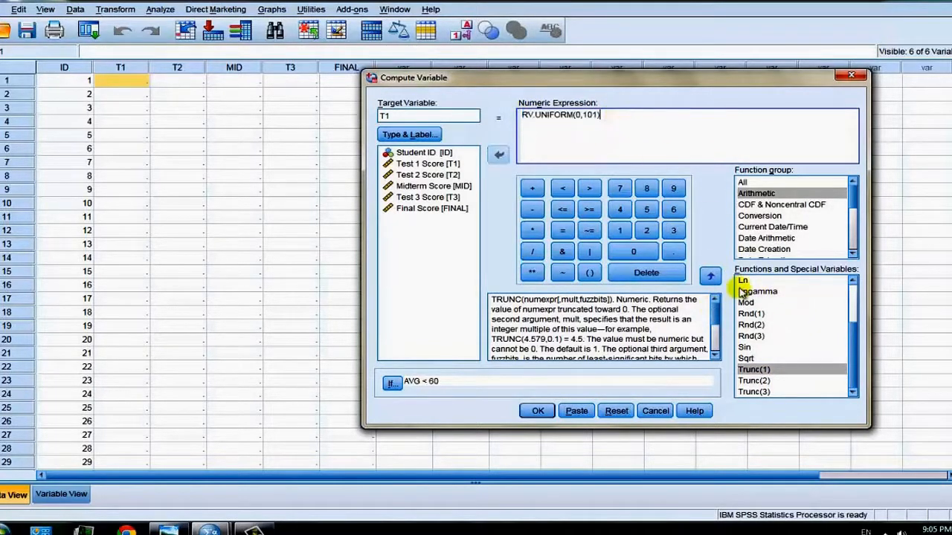
pyautogui.click(765, 370)
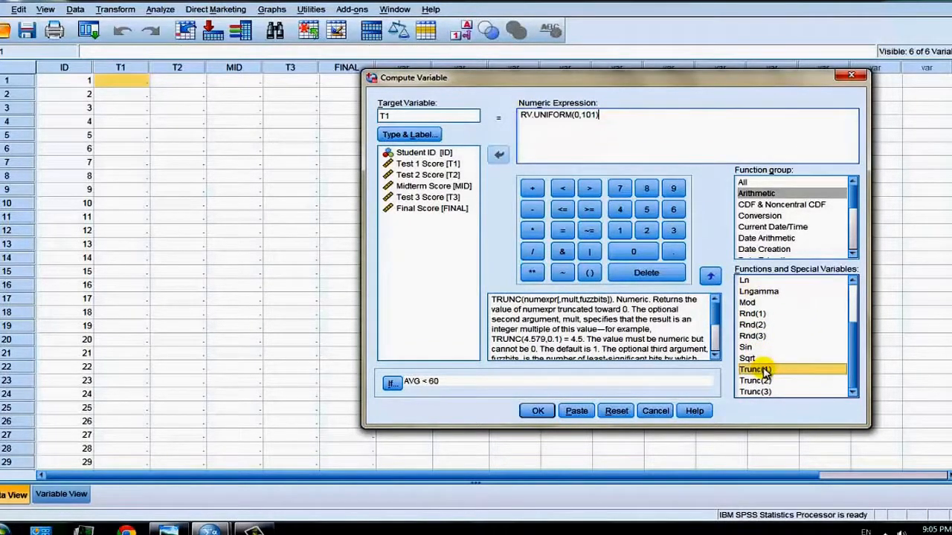
pyautogui.click(712, 279)
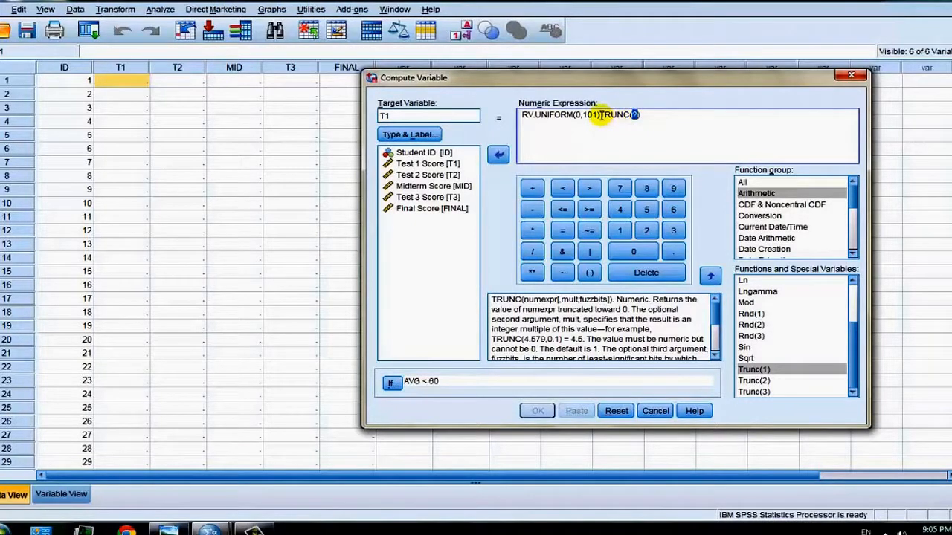
# - Move RV.UNIFORM(0,101) inside the parentheses of TRUNC, making the expression TRUNC(RV.UNIFORM(0,101))
pyautogui.moveTo(599, 114); pyautogui.dragTo(536, 119)
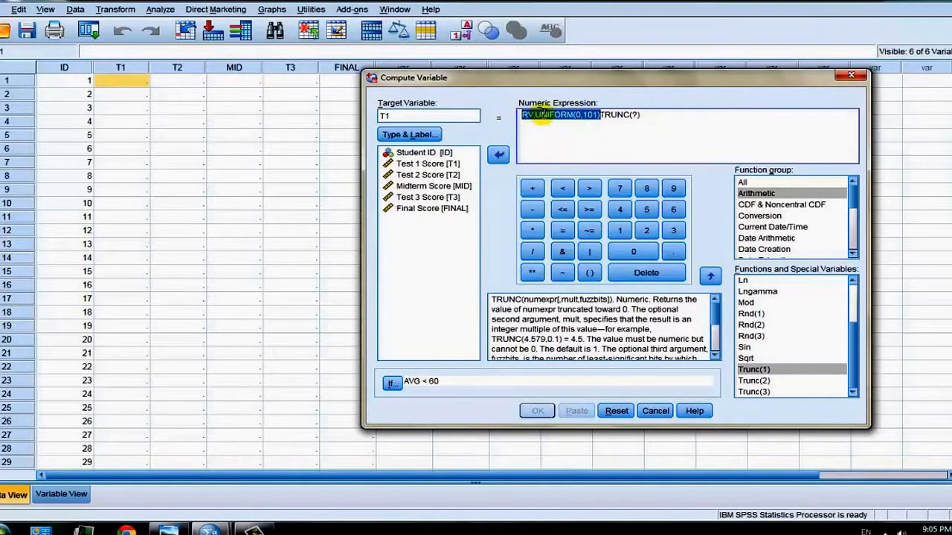
pyautogui.hotkey('ctrl', 'x')
pyautogui.doubleClick(557, 115)
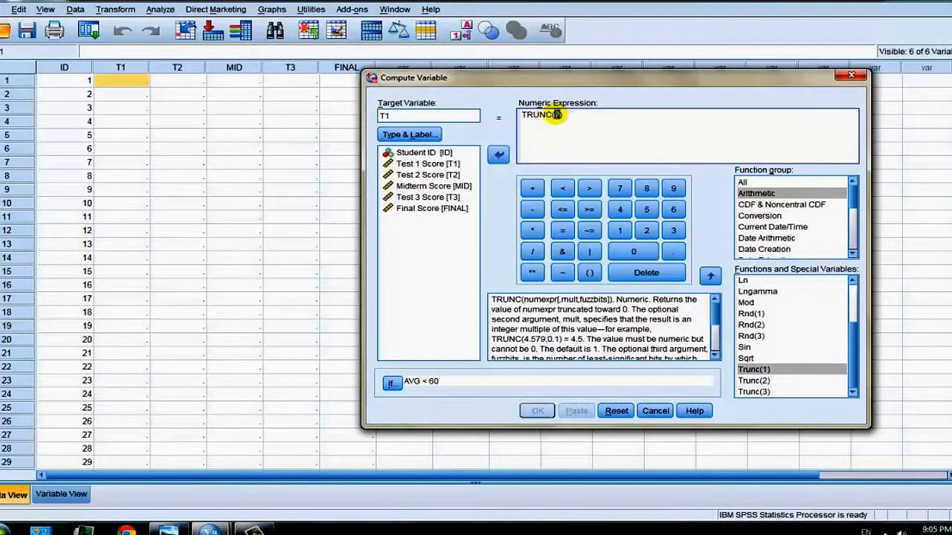
pyautogui.hotkey('ctrl', 'v')
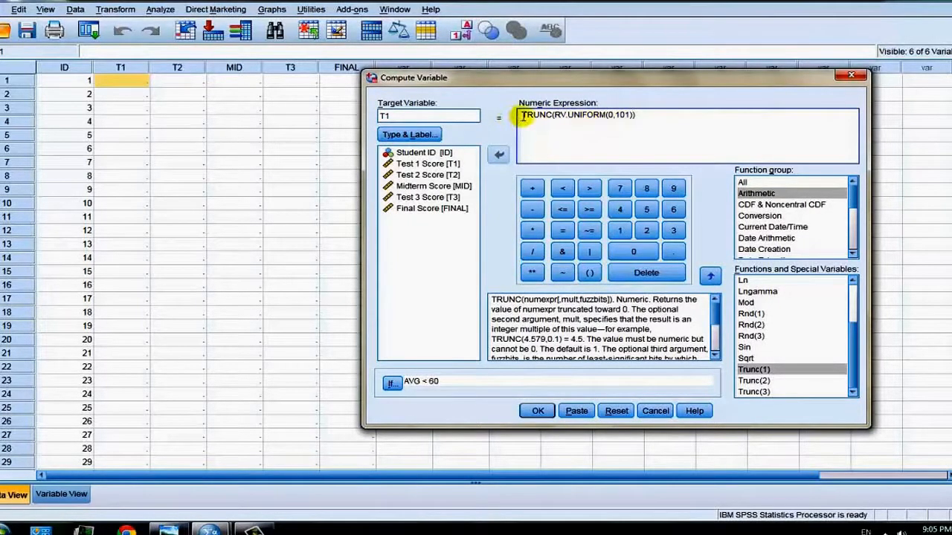
pyautogui.moveTo(522, 114); pyautogui.dragTo(547, 118)
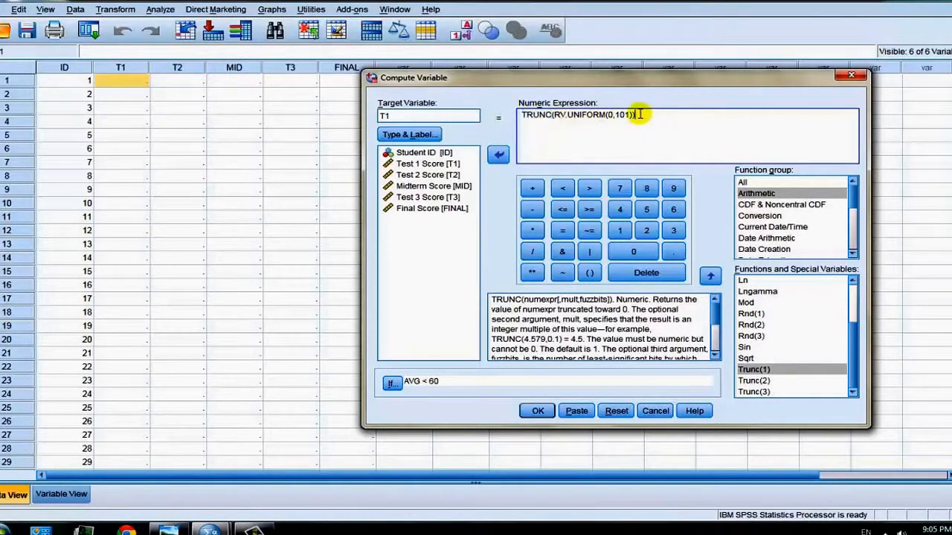
pyautogui.moveTo(638, 115); pyautogui.dragTo(524, 114)
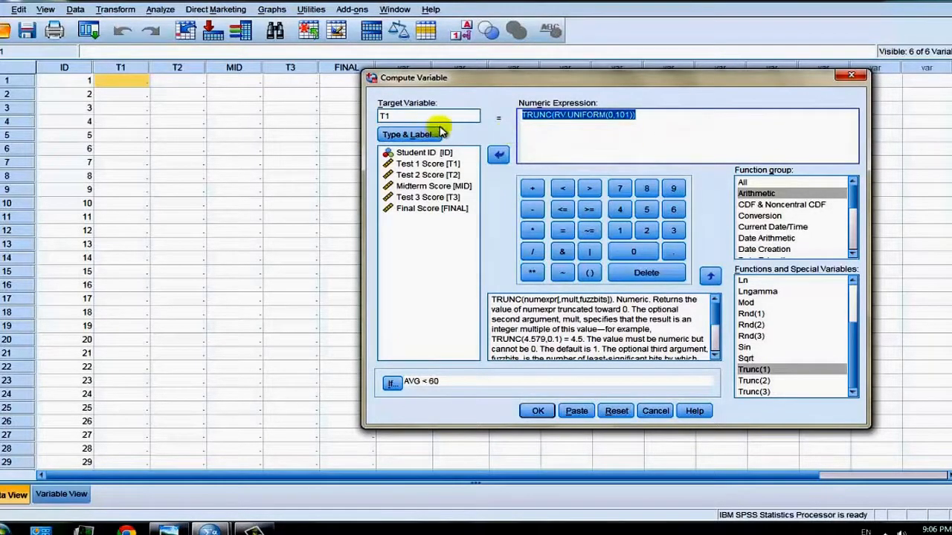
pyautogui.click(668, 119)
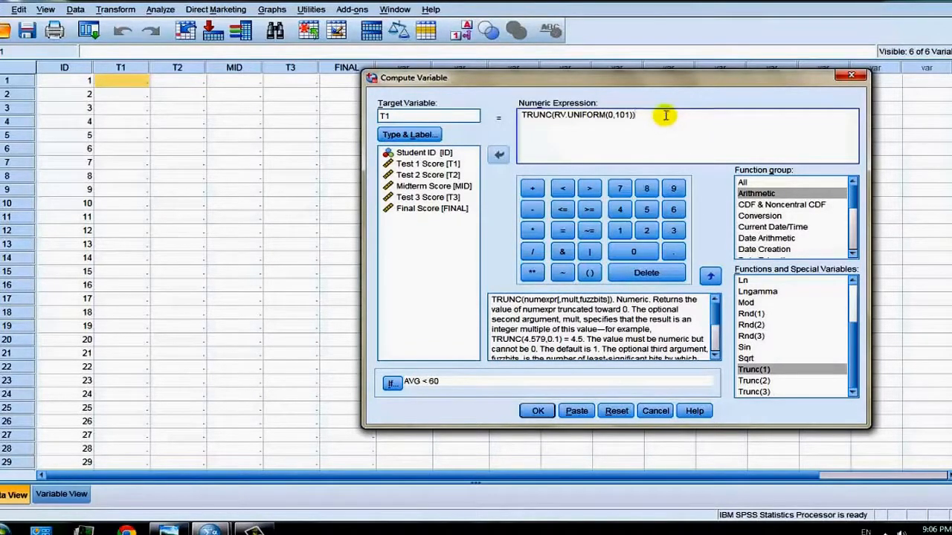
# - Replace the leftover AVG < 60 case condition with the option to include all cases
pyautogui.click(391, 386)
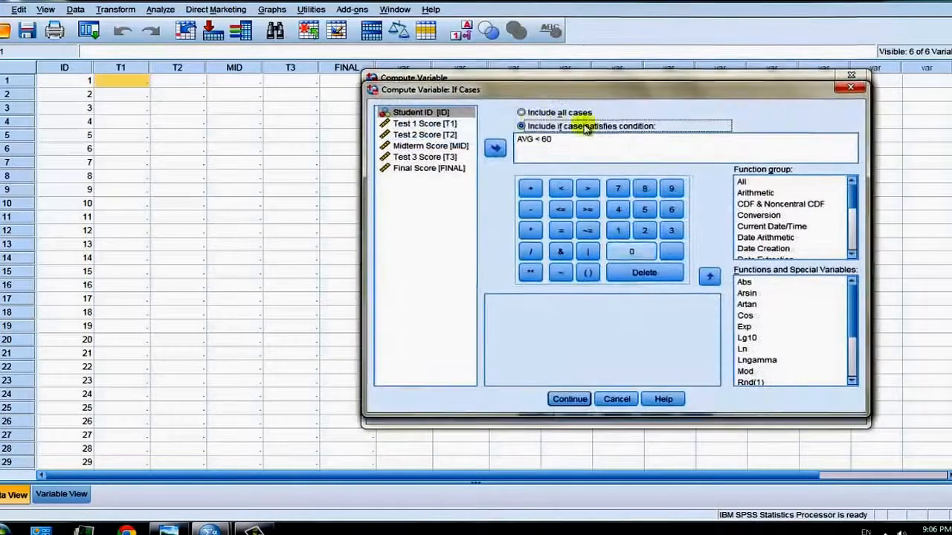
pyautogui.click(523, 112)
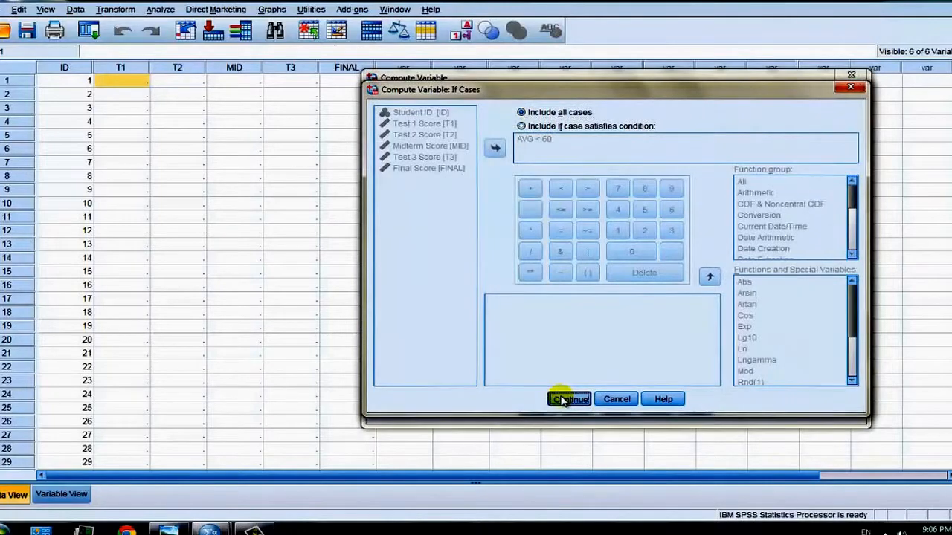
pyautogui.click(569, 400)
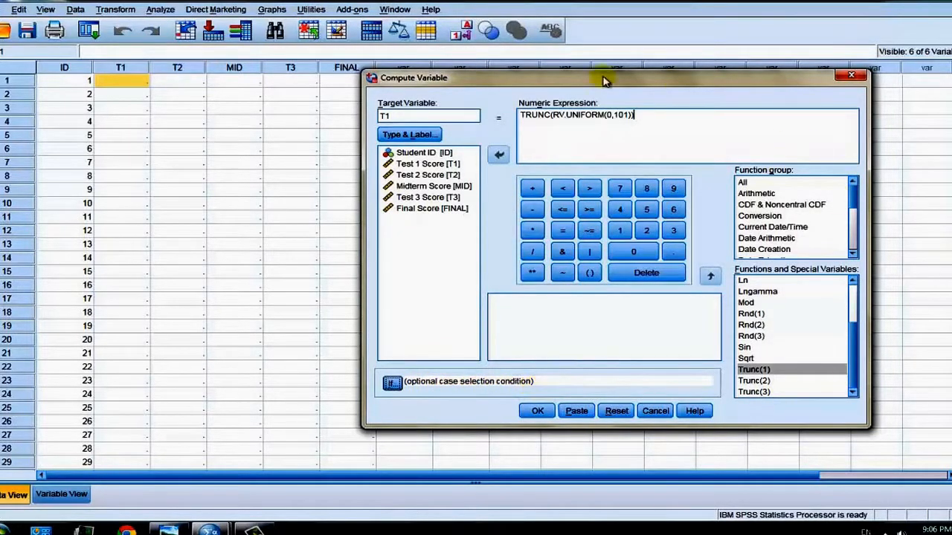
# - Run the T1 computation and accept changing the existing variable
pyautogui.moveTo(385, 116); pyautogui.dragTo(398, 117)
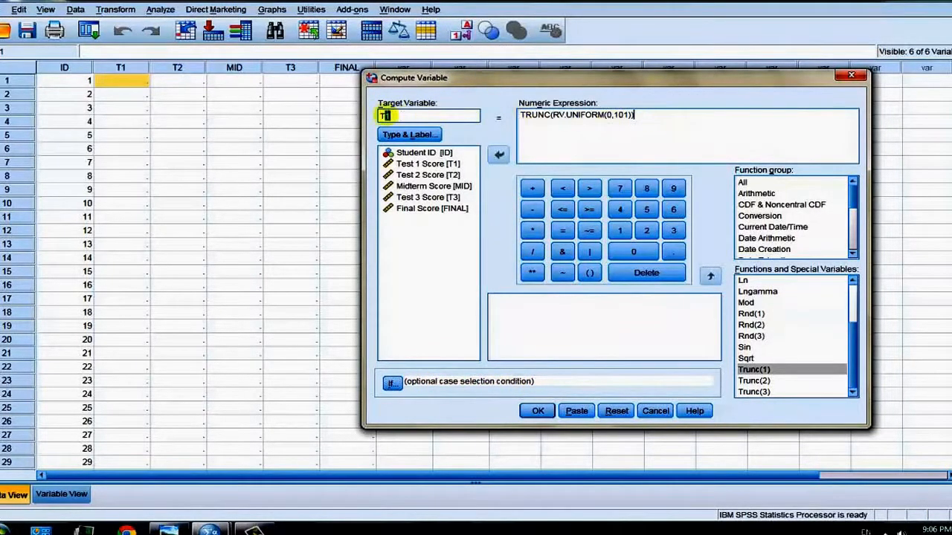
pyautogui.click(539, 412)
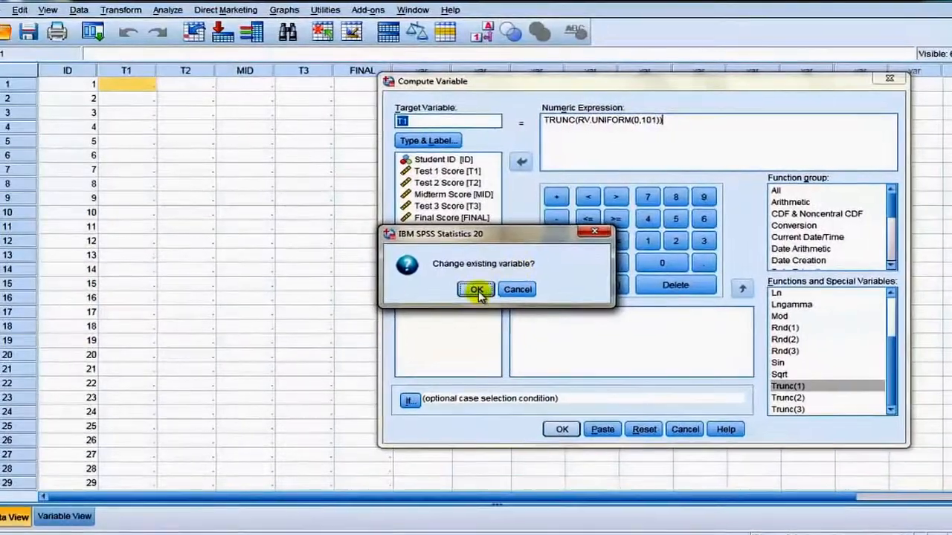
pyautogui.click(476, 290)
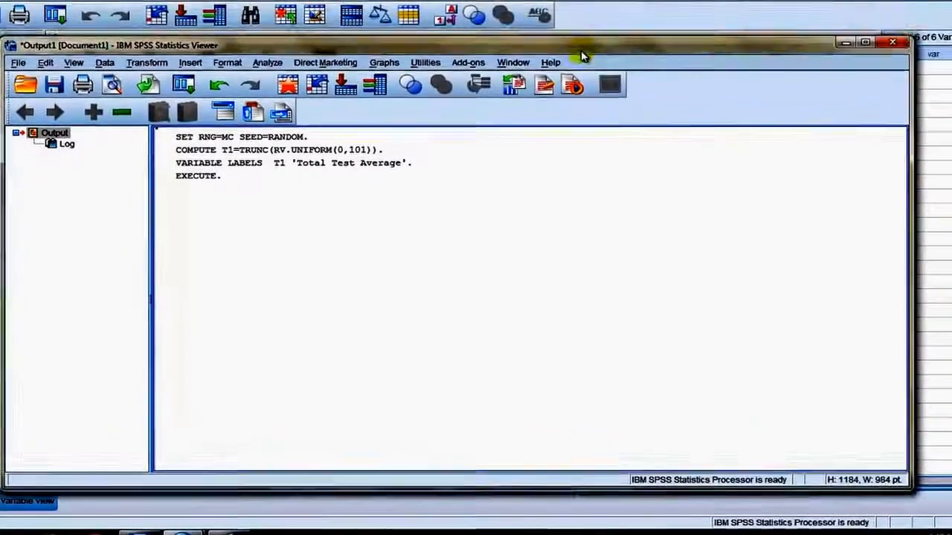
# - Review the computation log in the output viewer and check the generated T1 scores in the dataset
pyautogui.moveTo(582, 55); pyautogui.dragTo(581, 56)
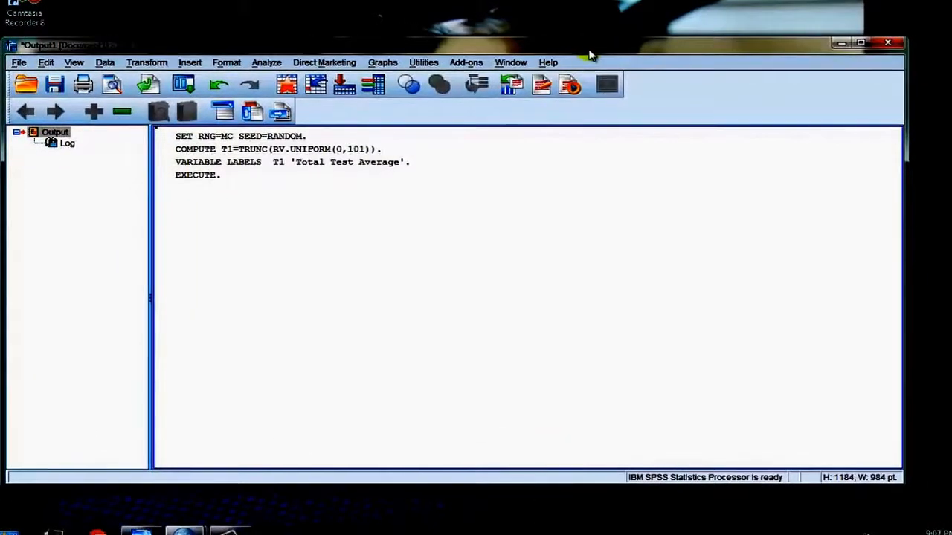
pyautogui.click(342, 175)
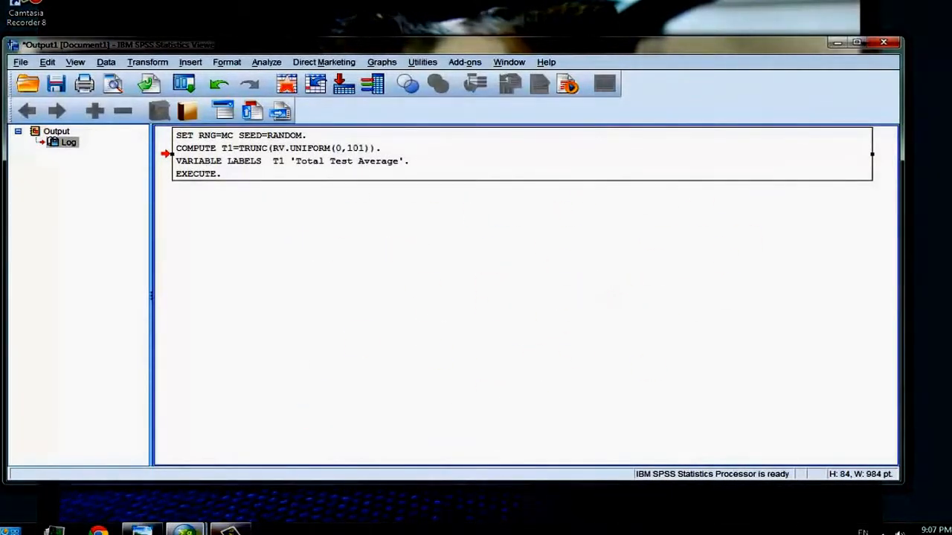
pyautogui.click(187, 532)
pyautogui.click(651, 313)
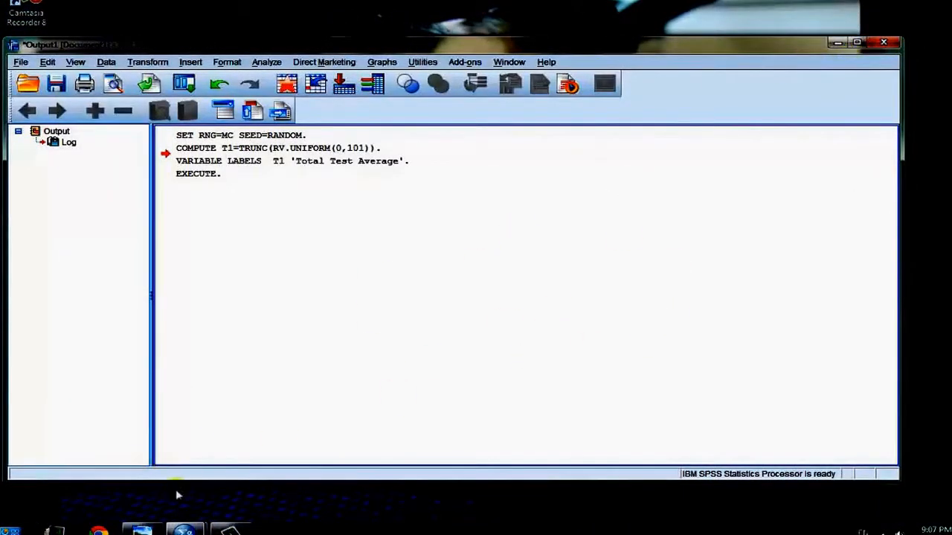
pyautogui.click(186, 531)
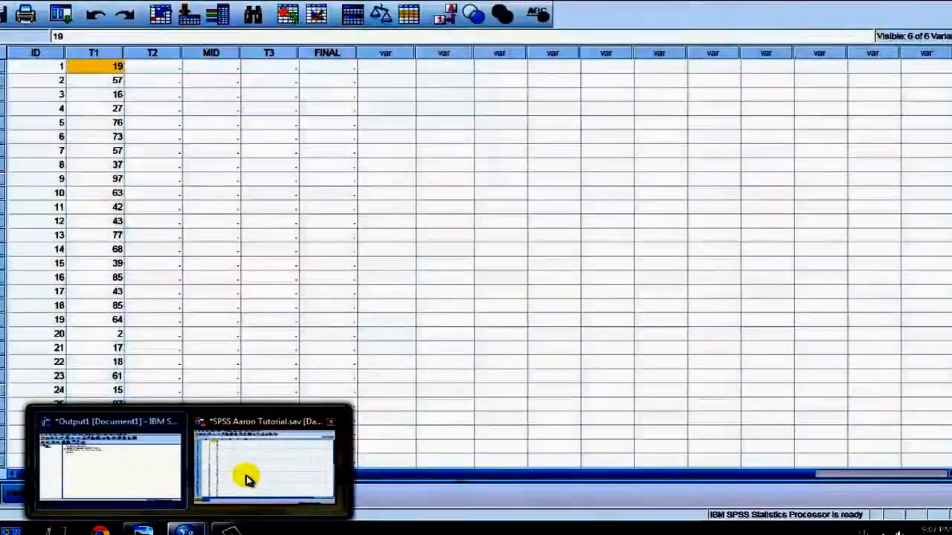
pyautogui.click(245, 476)
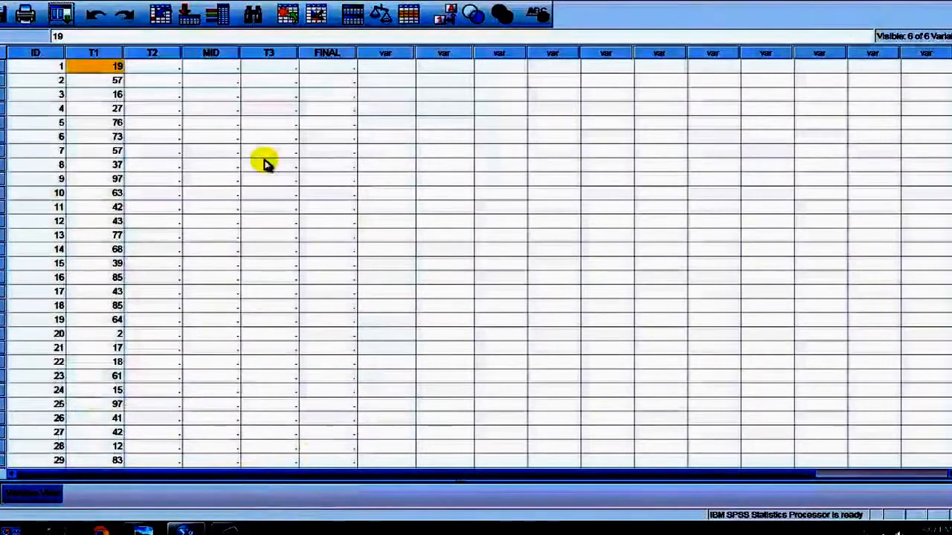
pyautogui.scroll(-6, 186, 170)
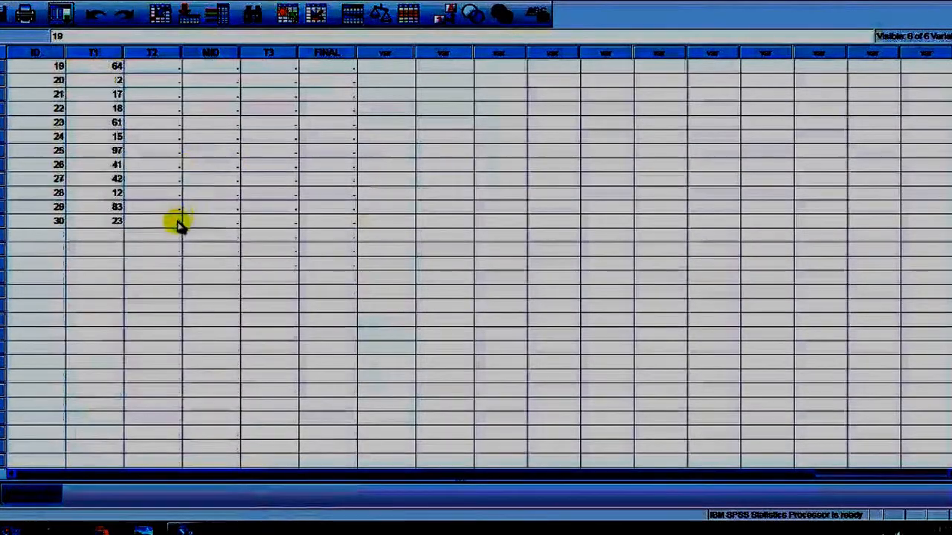
pyautogui.scroll(6, 171, 223)
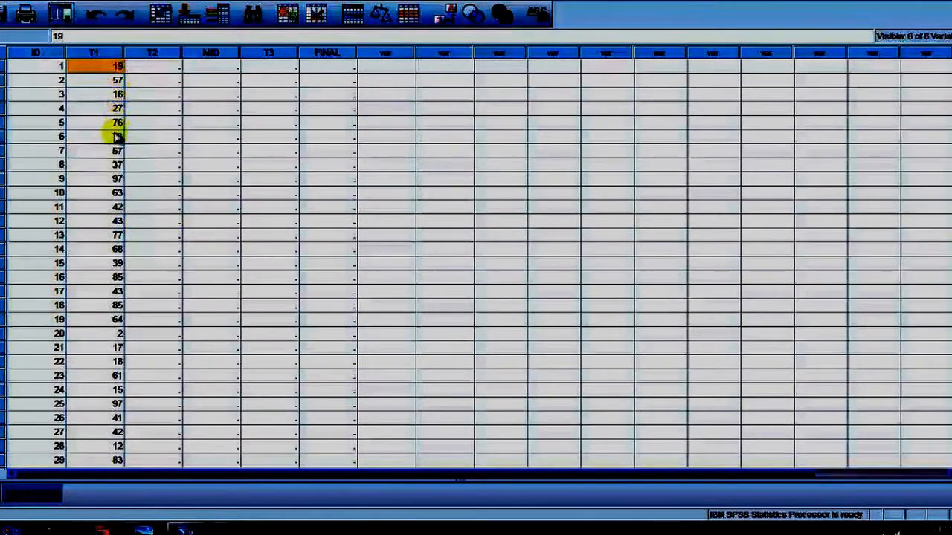
pyautogui.click(113, 180)
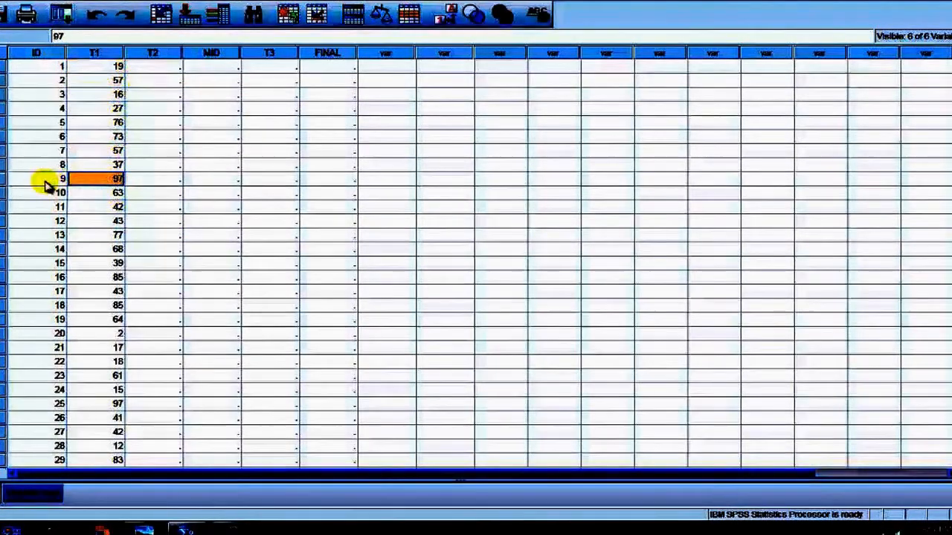
# - Show the value labels for the student IDs, dismiss the Use Variable Sets dialog and restore the numeric IDs
pyautogui.click(454, 16)
pyautogui.click(518, 145)
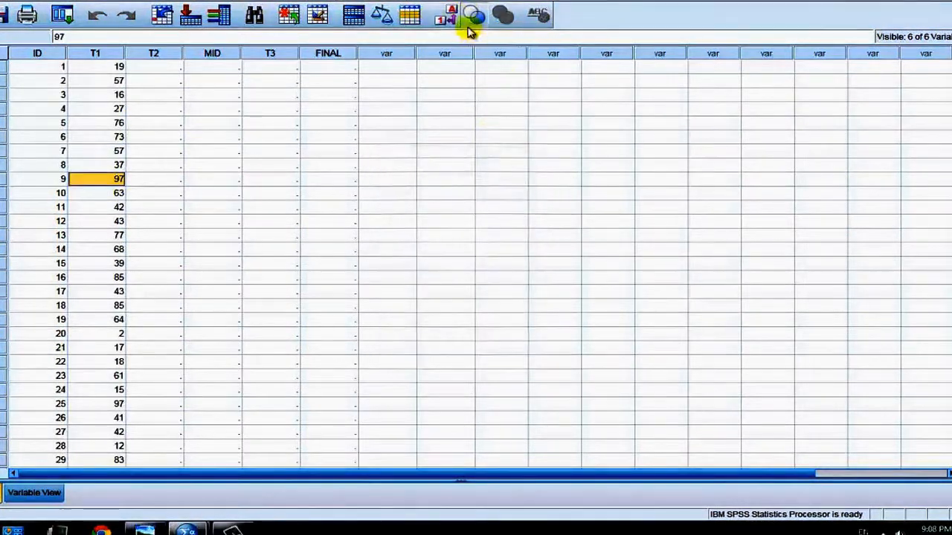
pyautogui.click(449, 16)
pyautogui.click(476, 17)
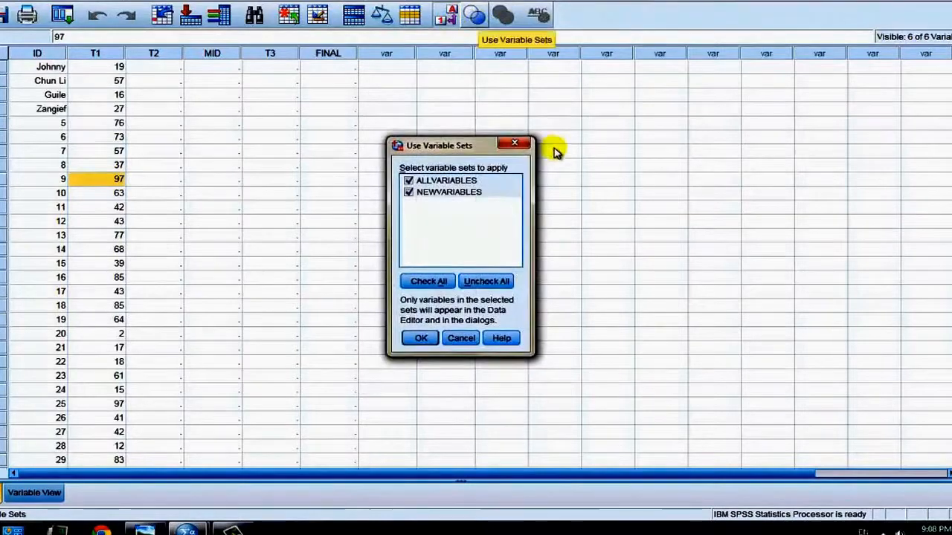
pyautogui.press('Escape')
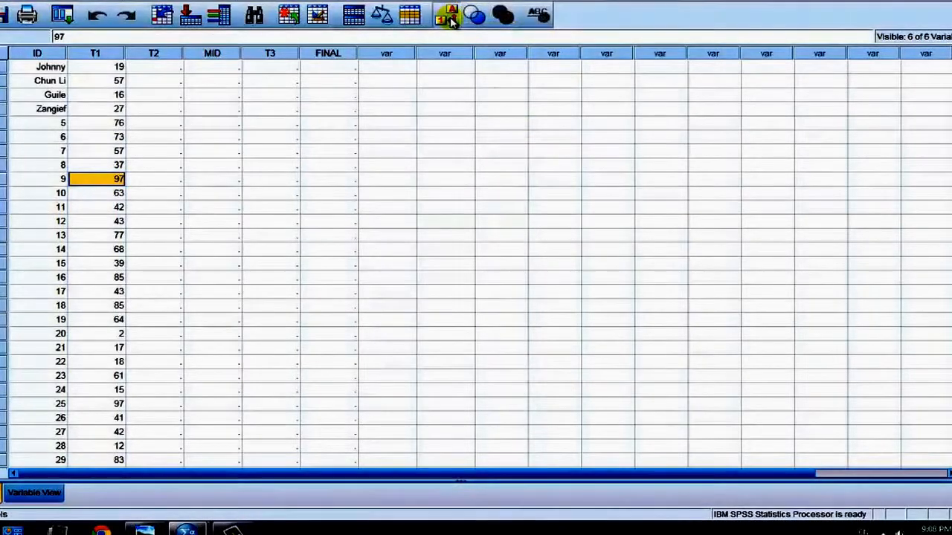
pyautogui.click(450, 17)
pyautogui.scroll(-3, 59, 194)
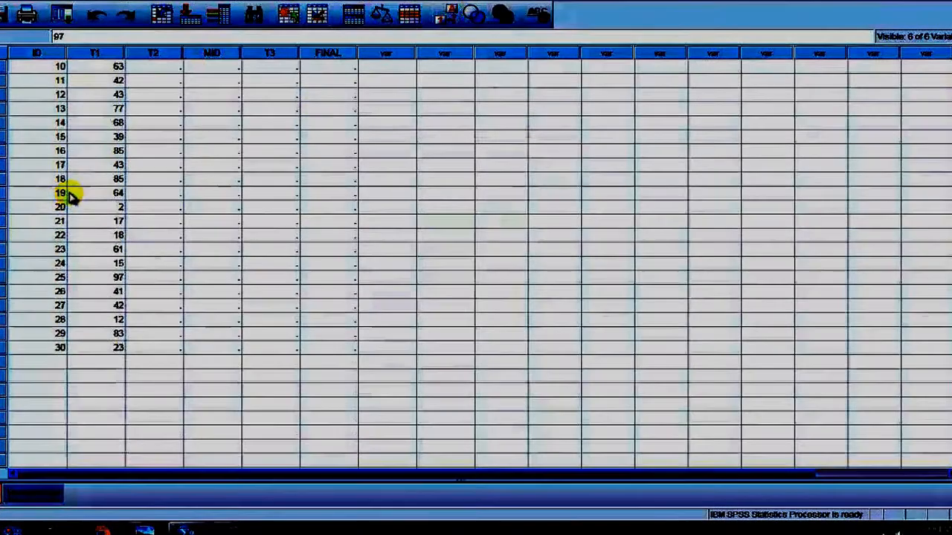
pyautogui.scroll(3, 74, 197)
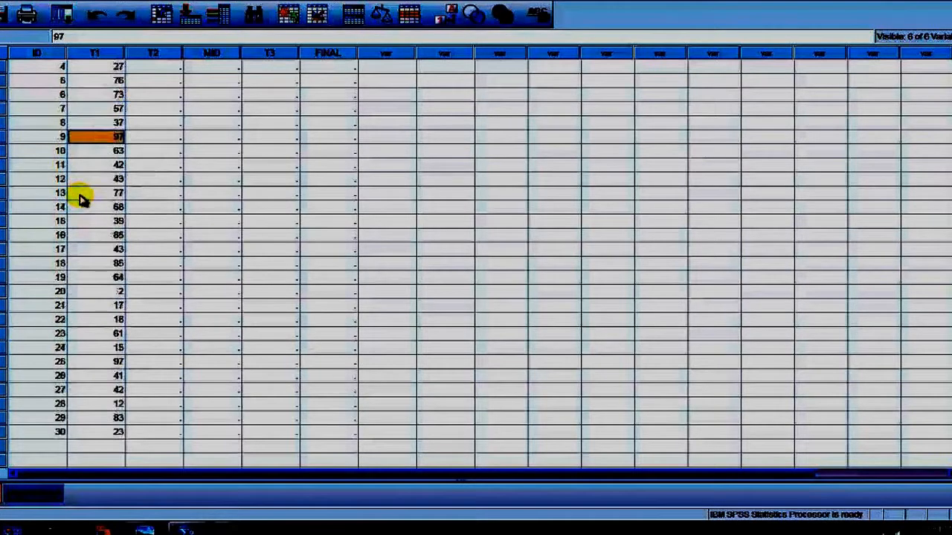
pyautogui.scroll(-2, 82, 199)
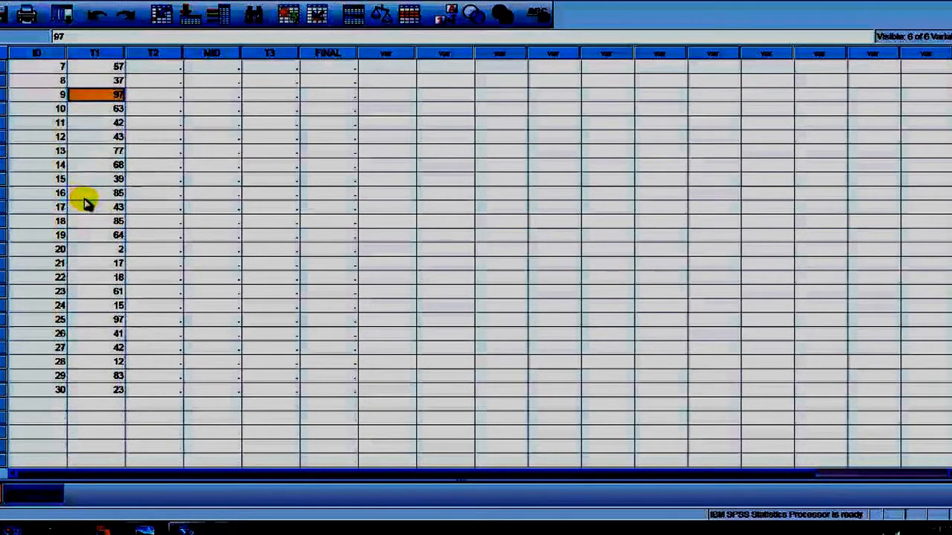
pyautogui.scroll(2, 84, 202)
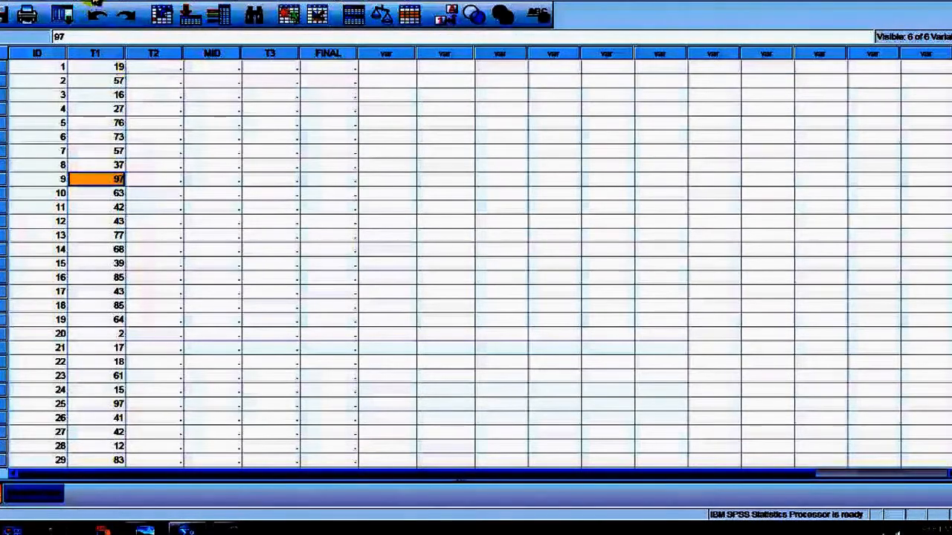
# - Compute T2 with the expression TRUNC(RV.UNIFORM(0,101)), accept changing the existing variable and return to the dataset
pyautogui.click(97, 2)
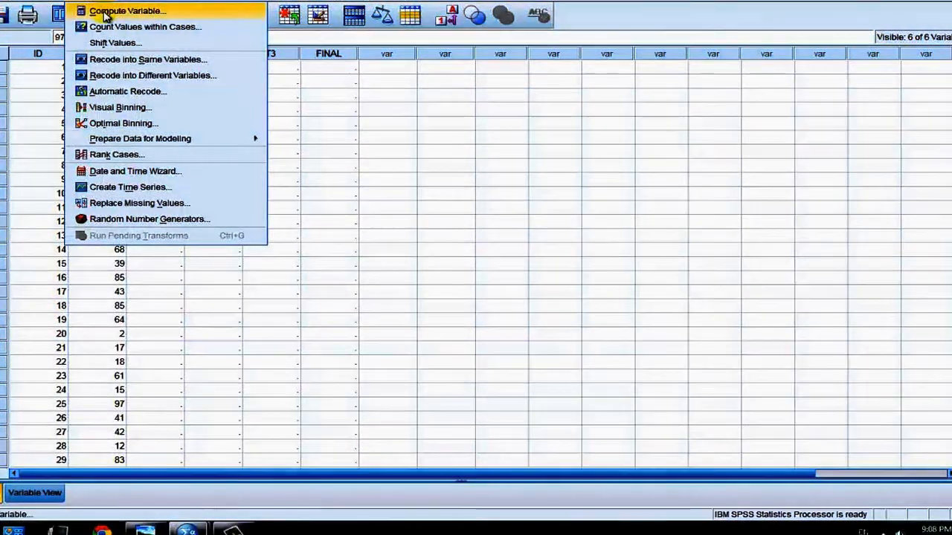
pyautogui.click(106, 12)
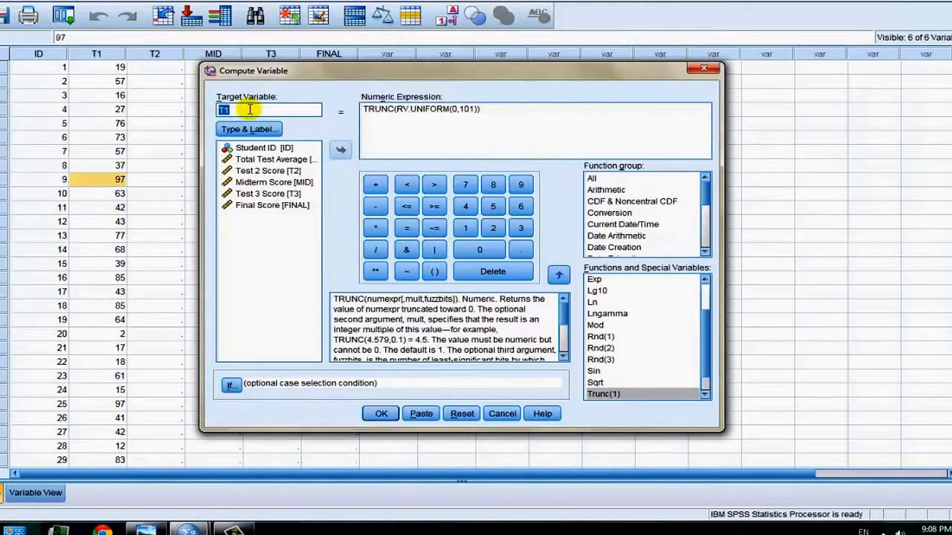
pyautogui.click(278, 111)
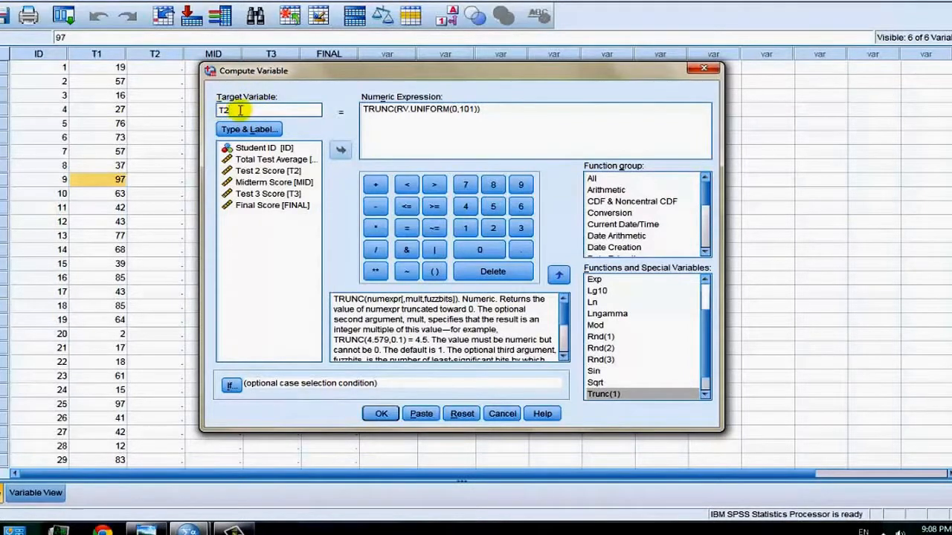
pyautogui.click(287, 175)
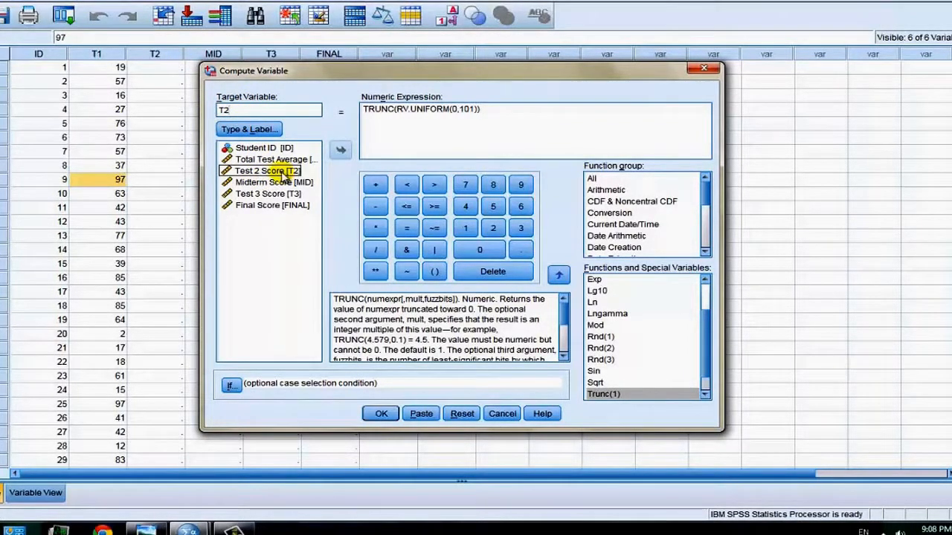
pyautogui.click(252, 111)
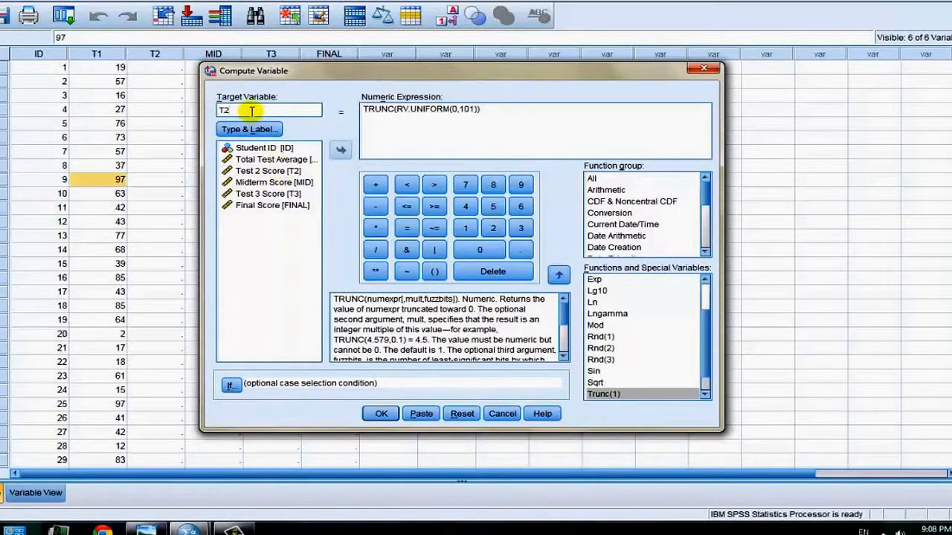
pyautogui.click(382, 415)
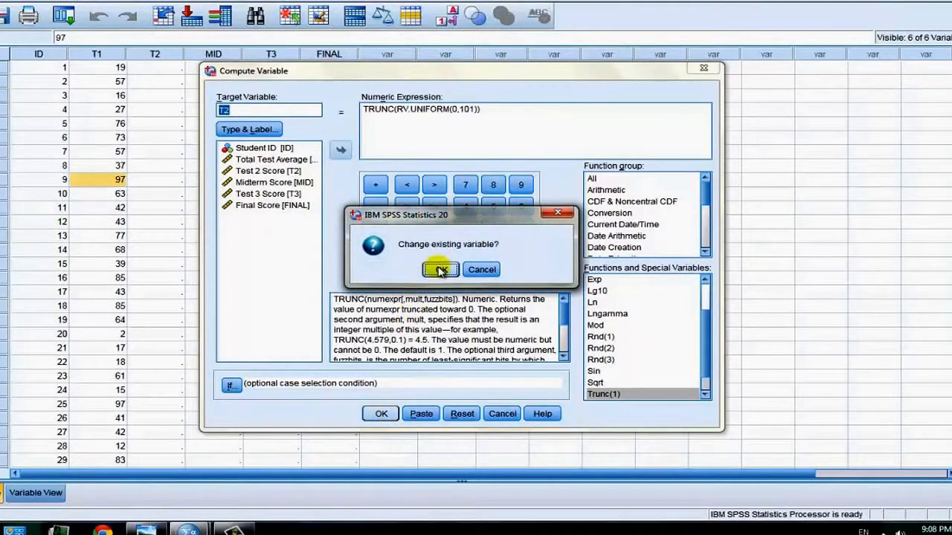
pyautogui.click(441, 273)
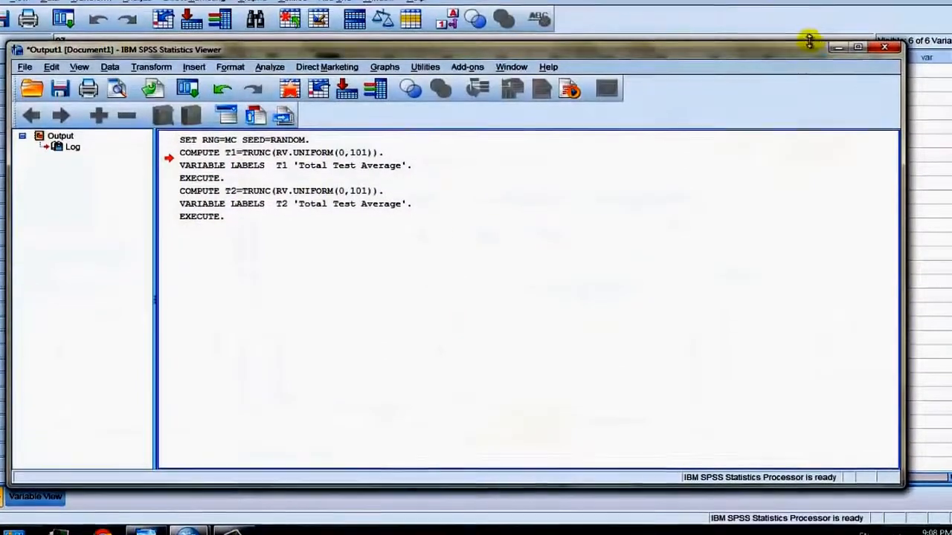
pyautogui.click(838, 44)
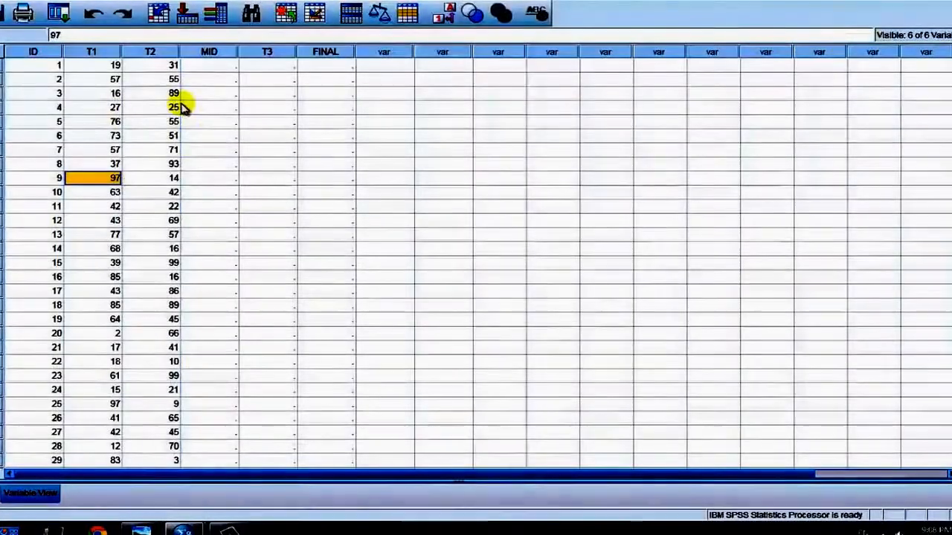
# - Examine the generated T1 and T2 scores for all students, comparing both scores of student 25
pyautogui.scroll(-2, 179, 98)
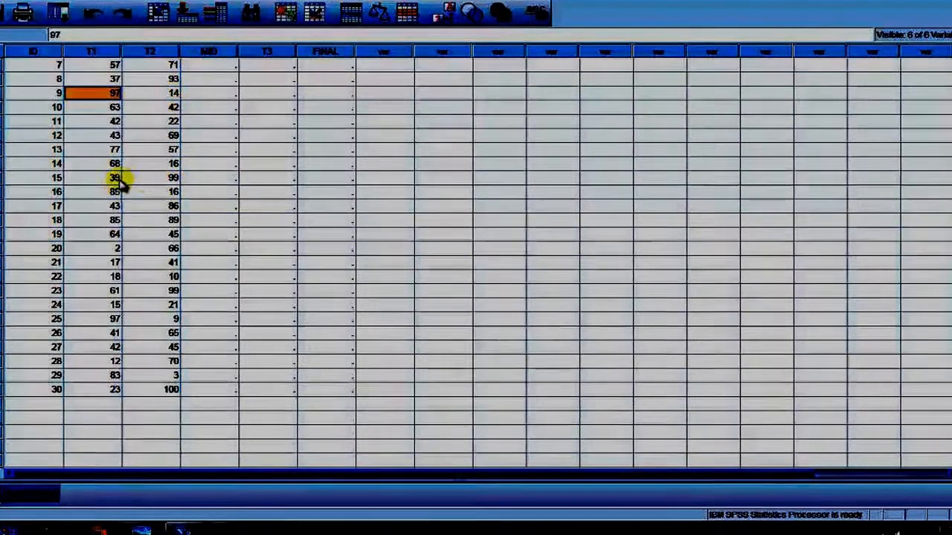
pyautogui.scroll(2, 170, 181)
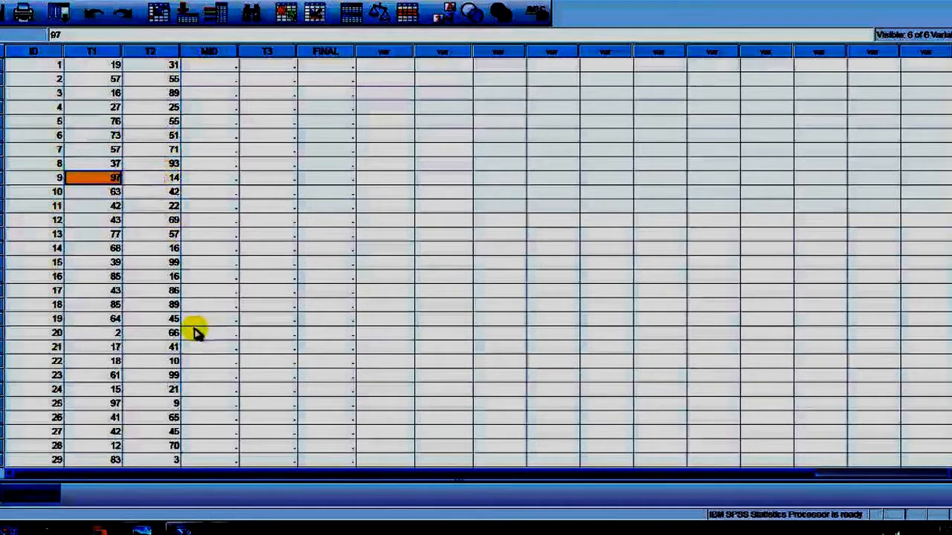
pyautogui.scroll(-1, 195, 335)
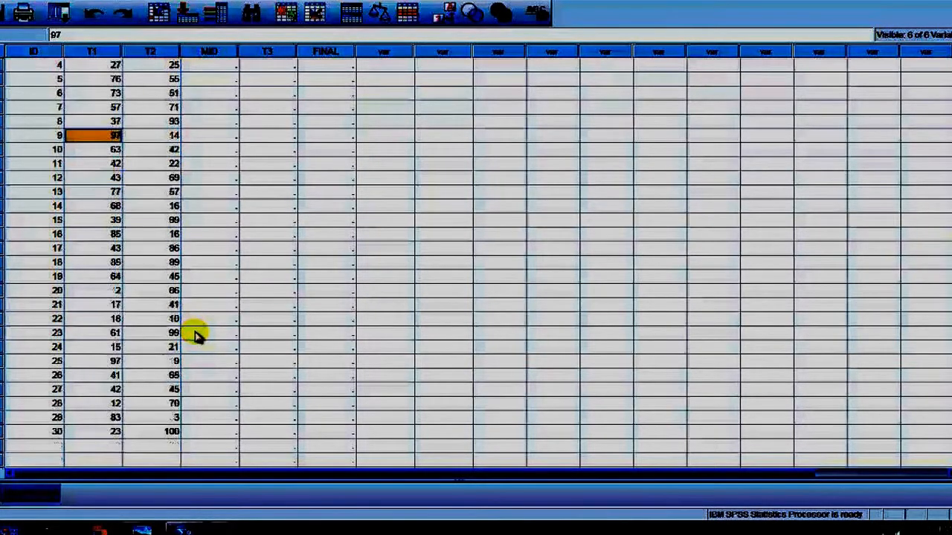
pyautogui.click(119, 362)
pyautogui.click(163, 365)
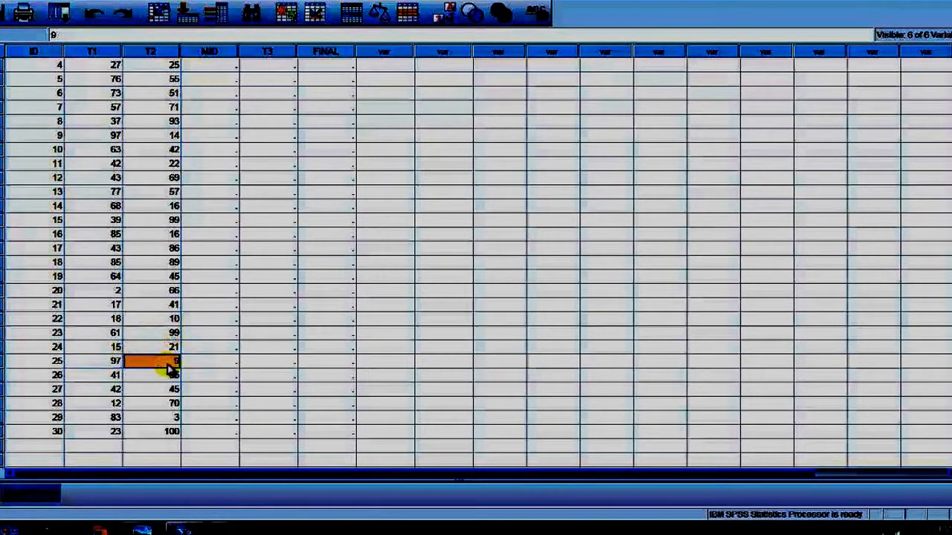
pyautogui.click(111, 366)
pyautogui.click(147, 371)
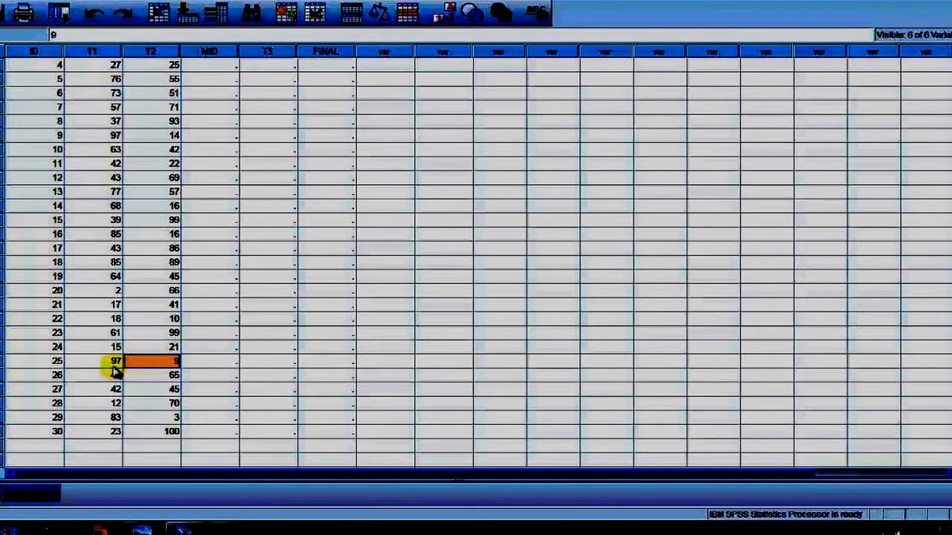
pyautogui.scroll(1, 124, 370)
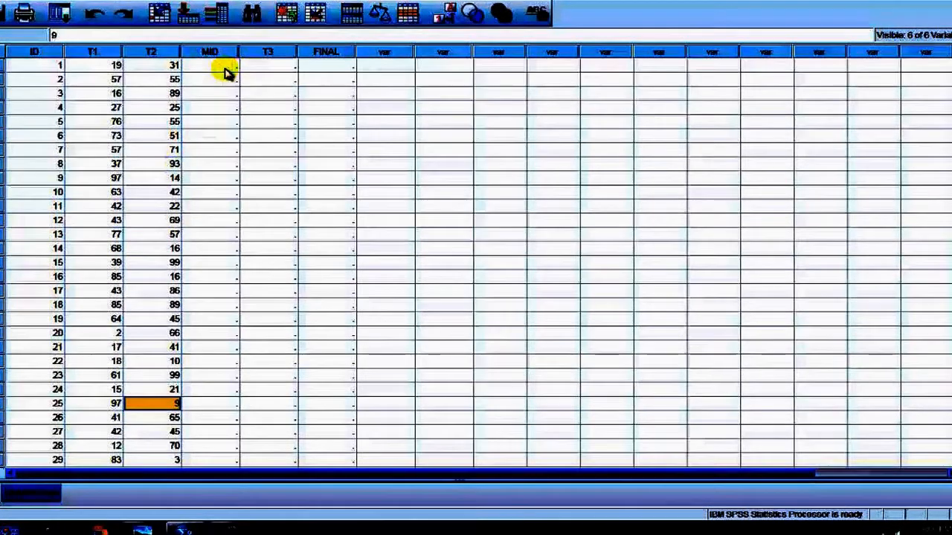
# - Compute MID with the same TRUNC(RV.UNIFORM(0,101)) expression, accept changing the existing variable and return to the dataset
pyautogui.click(46, 3)
pyautogui.click(74, 10)
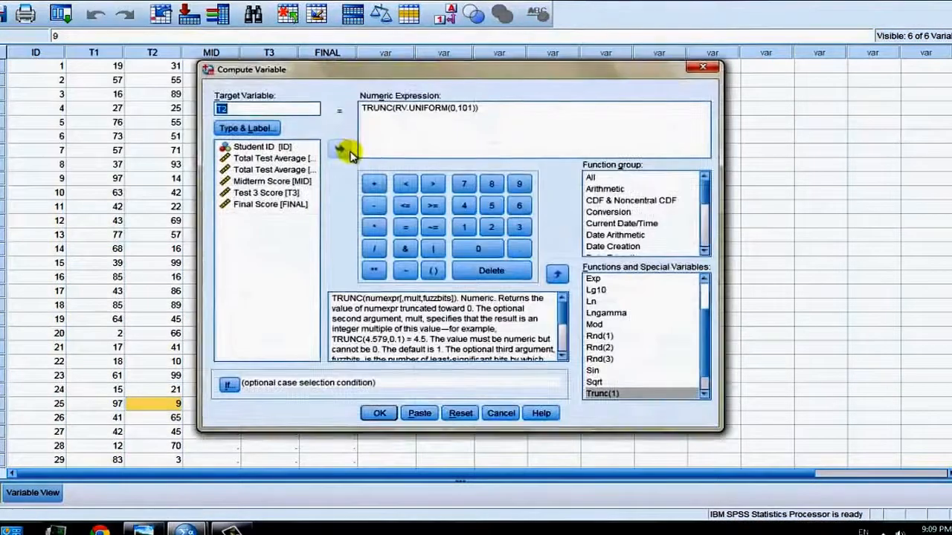
pyautogui.click(244, 108)
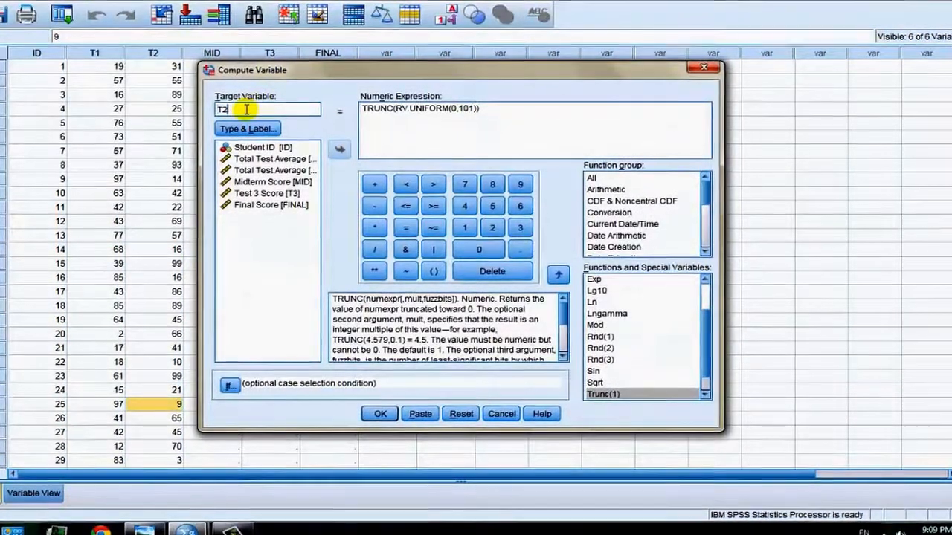
pyautogui.press('BackSpace')
pyautogui.write('3')
pyautogui.press('BackSpace')
pyautogui.press('BackSpace')
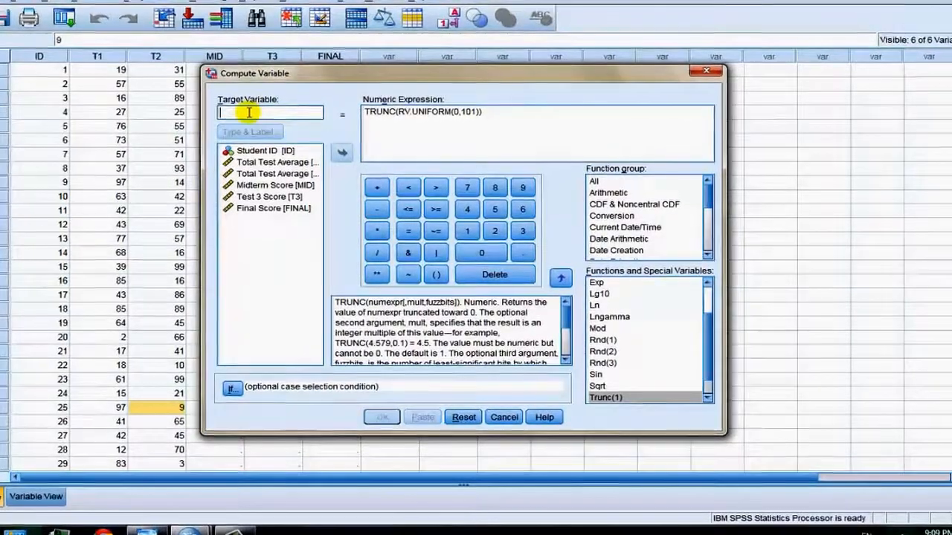
pyautogui.write('MID')
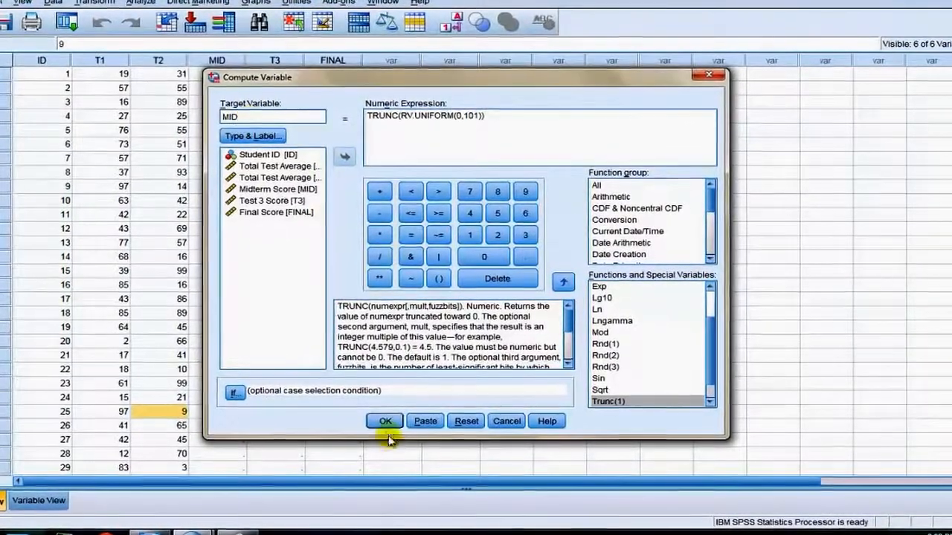
pyautogui.click(384, 421)
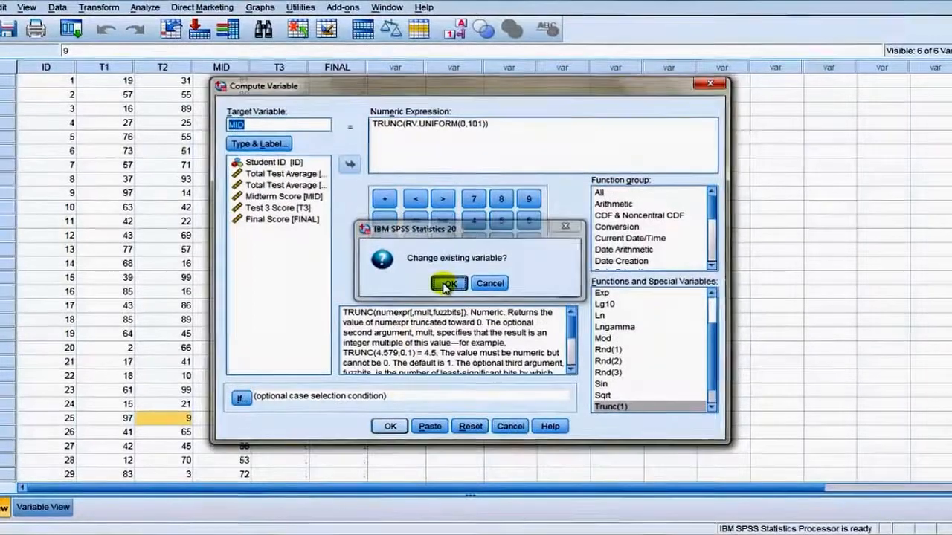
pyautogui.click(437, 278)
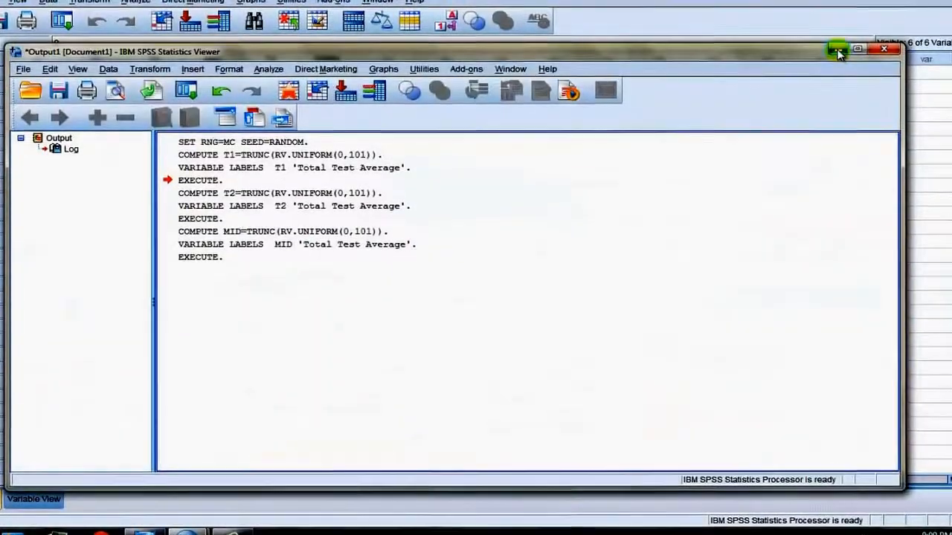
pyautogui.click(837, 46)
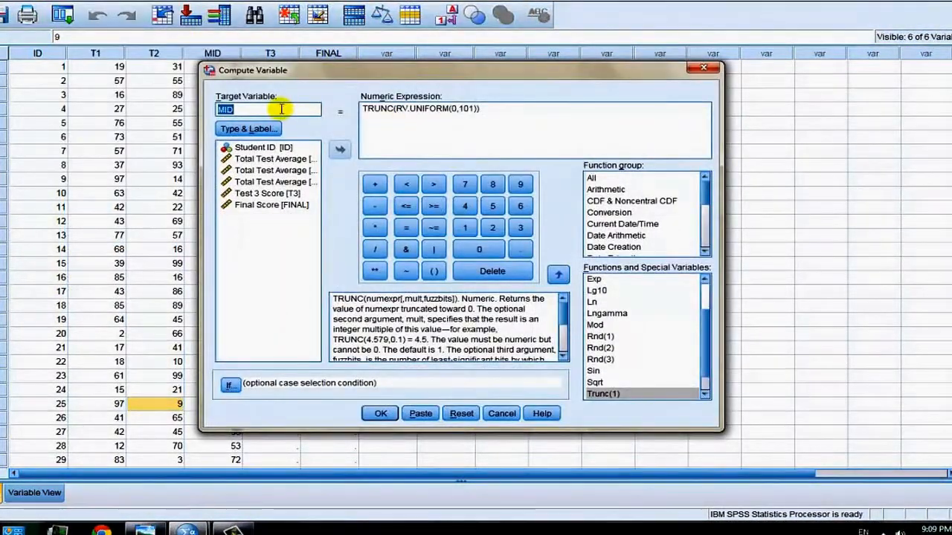
# - Compute T3 with the same random whole-number expression, accept changing the existing variable and return to the dataset
pyautogui.write('3')
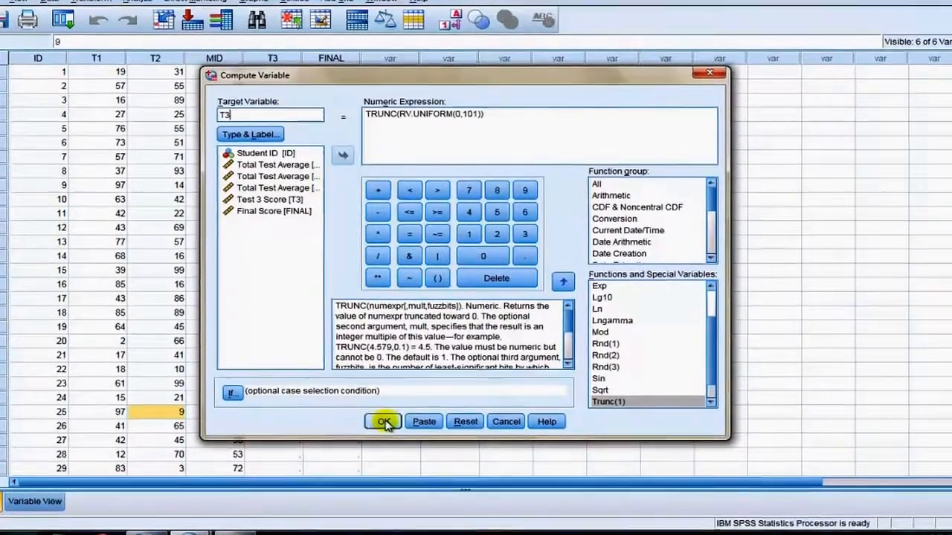
pyautogui.click(380, 413)
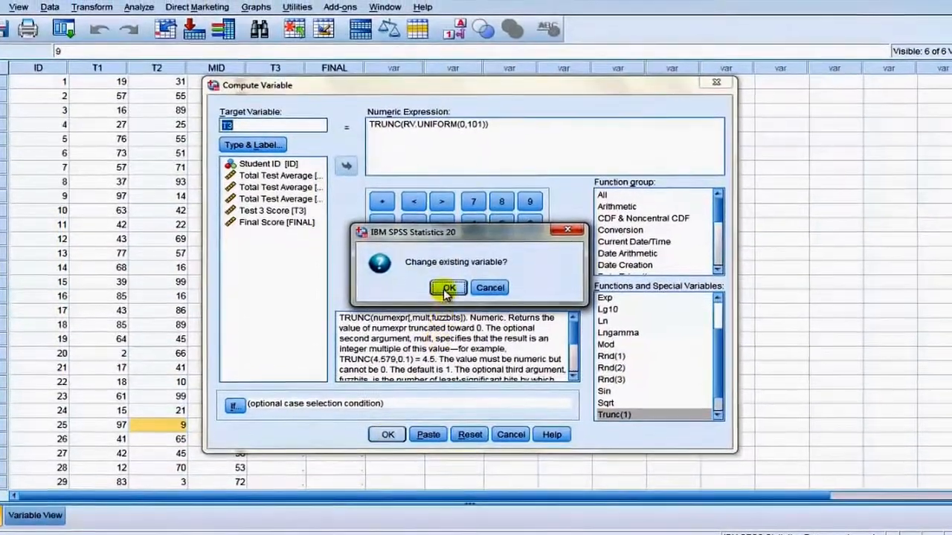
pyautogui.click(447, 285)
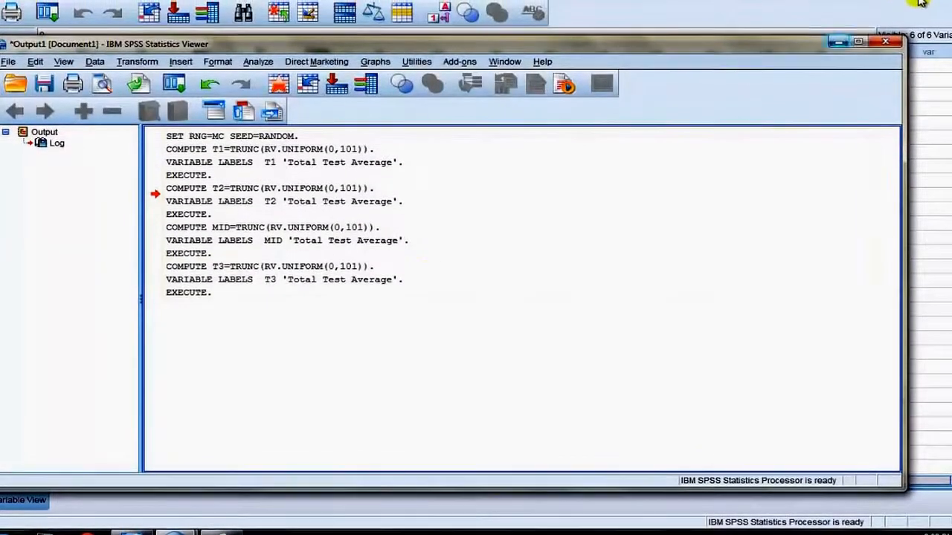
pyautogui.click(835, 45)
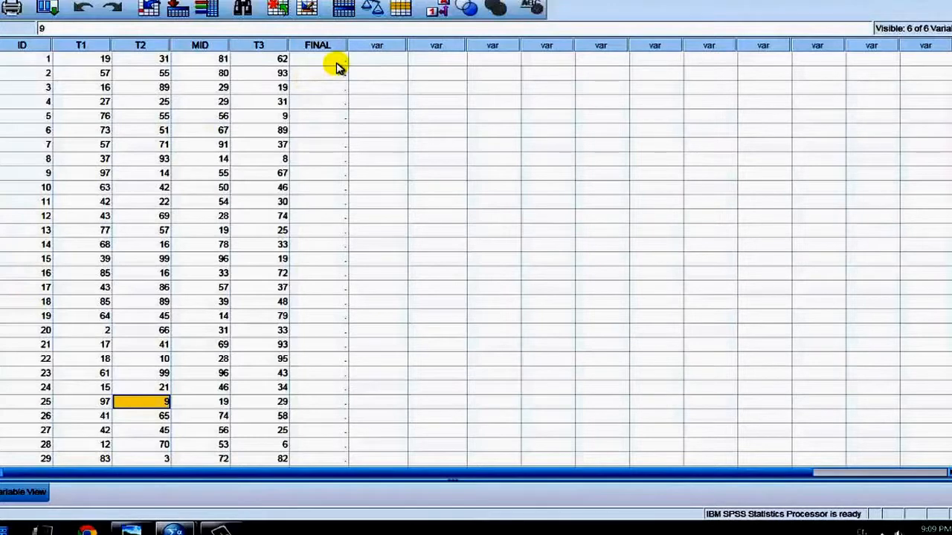
# - Look over the four score columns, reopen Compute Variable and remove RV.UNIFORM(0,101) from inside the TRUNC function
pyautogui.click(338, 67)
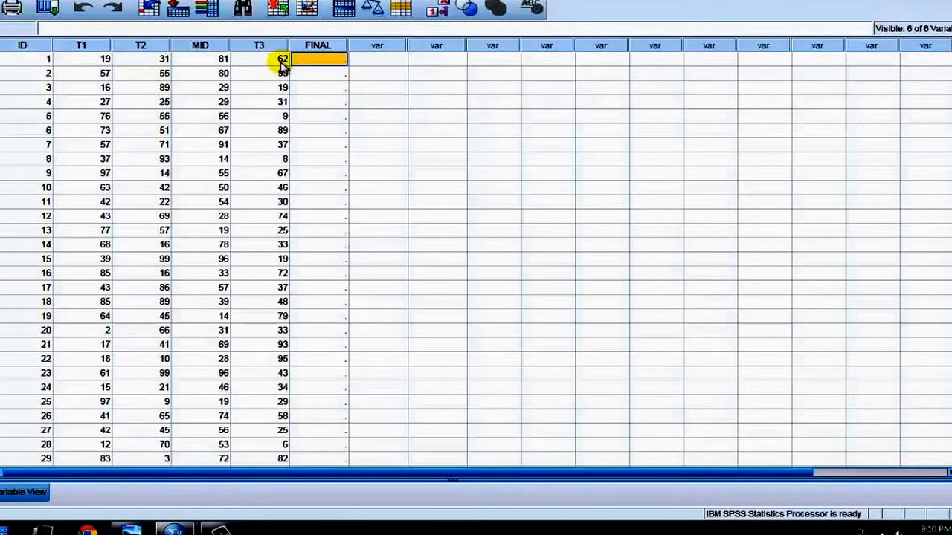
pyautogui.scroll(-1, 184, 299)
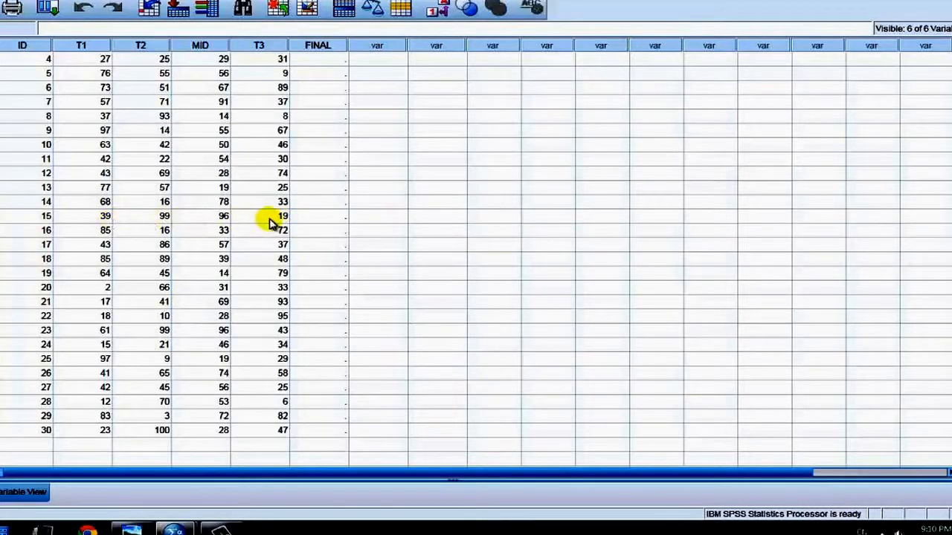
pyautogui.scroll(1, 320, 166)
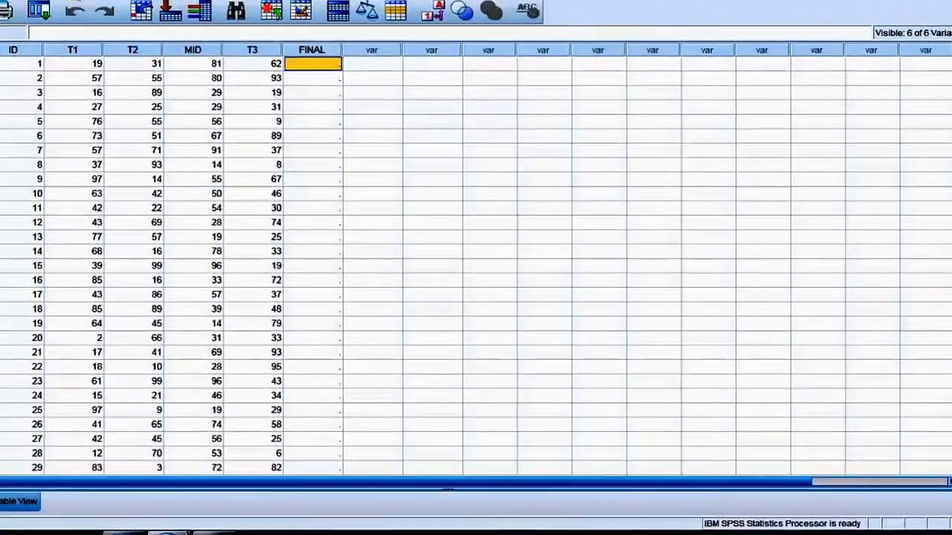
pyautogui.click(79, 0)
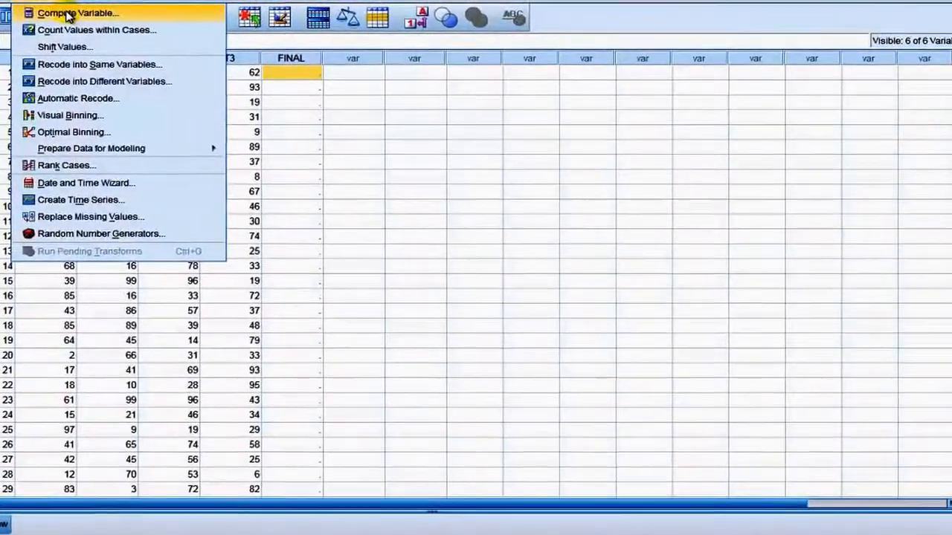
pyautogui.click(93, 9)
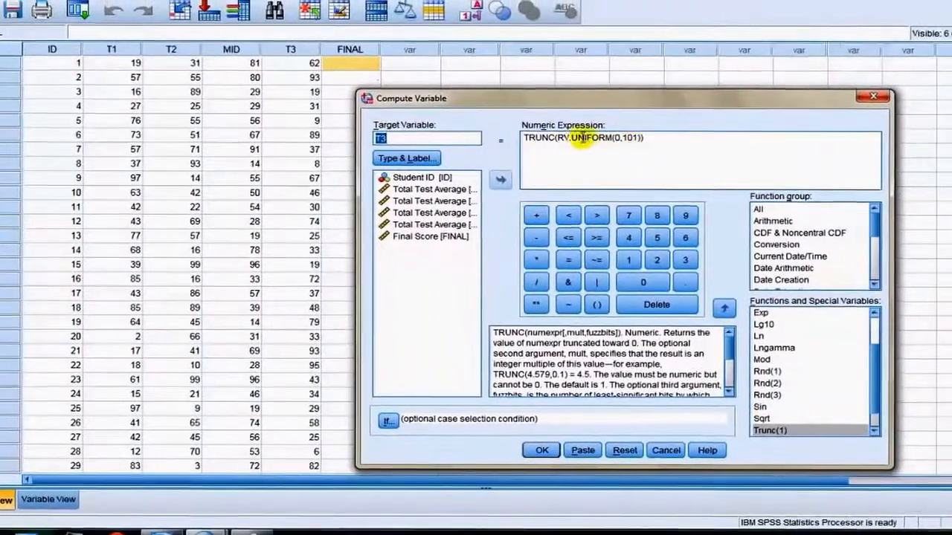
pyautogui.moveTo(585, 136); pyautogui.dragTo(618, 142)
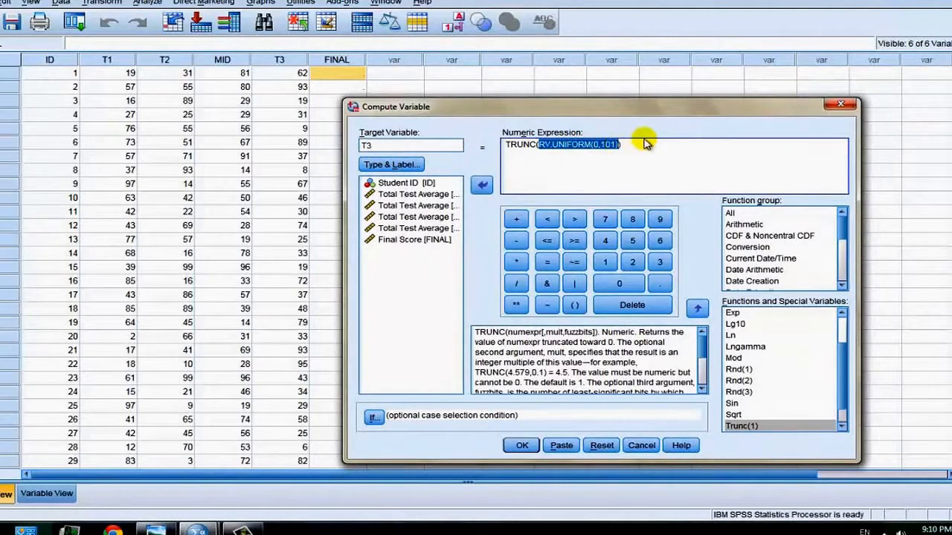
pyautogui.press('Delete')
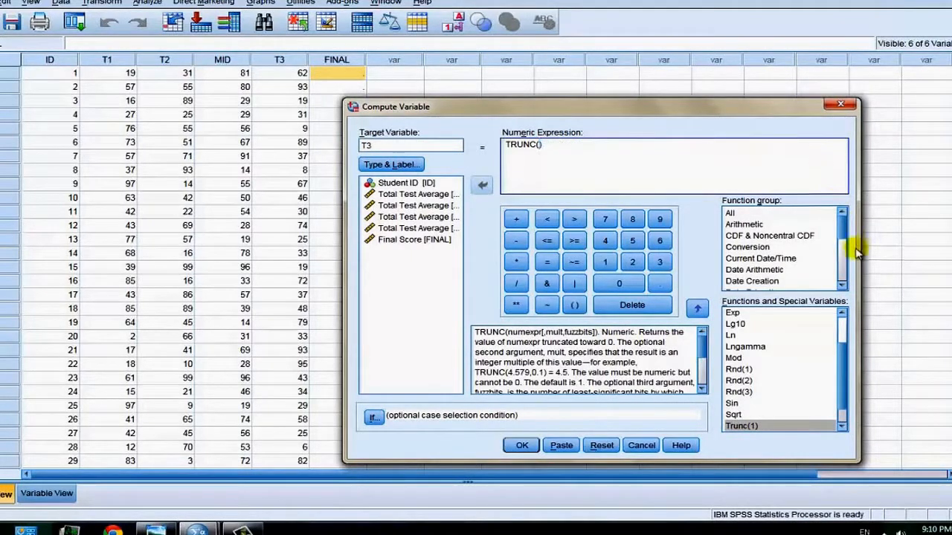
# - Insert the statistical Mean function inside TRUNC and complete the expression as TRUNC(MEAN(T1,T2, MID, T3)) + 5
pyautogui.moveTo(843, 232); pyautogui.dragTo(838, 265)
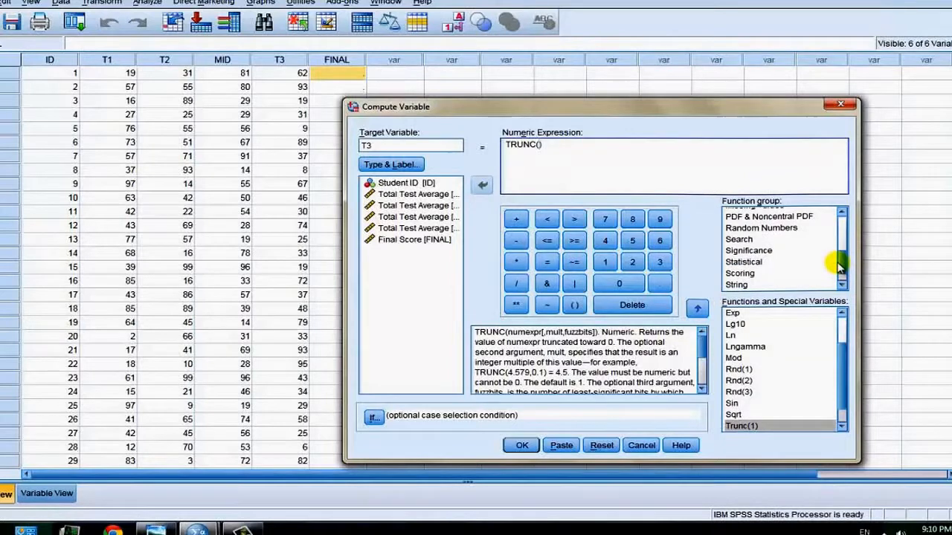
pyautogui.click(754, 266)
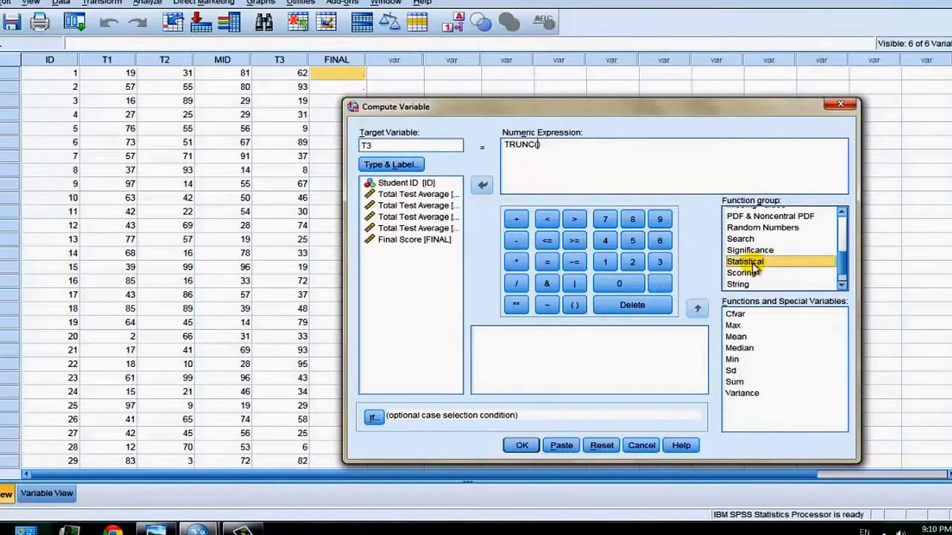
pyautogui.click(739, 338)
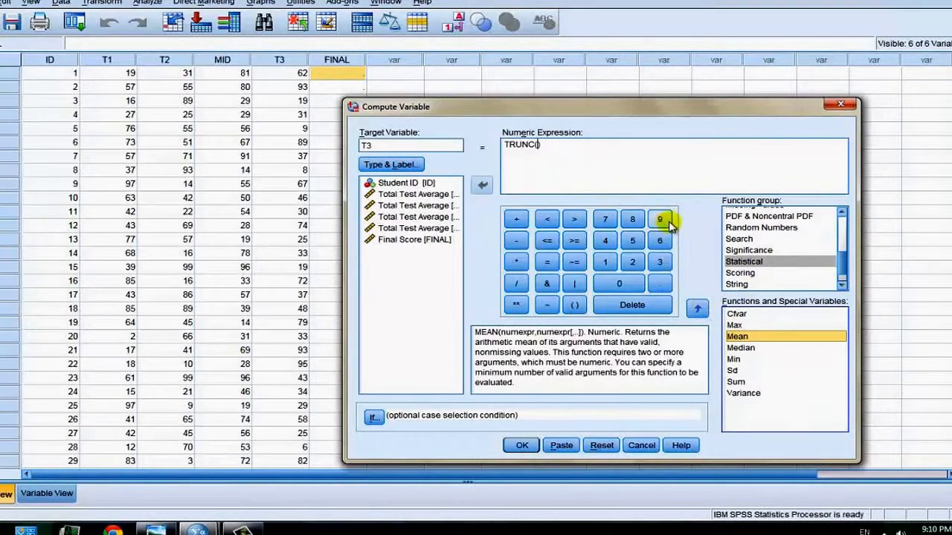
pyautogui.click(697, 308)
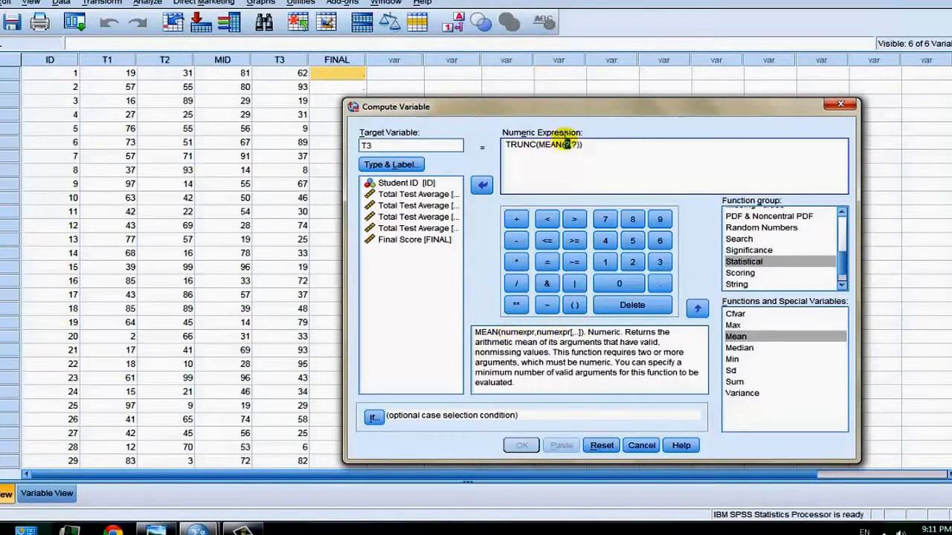
pyautogui.click(584, 145)
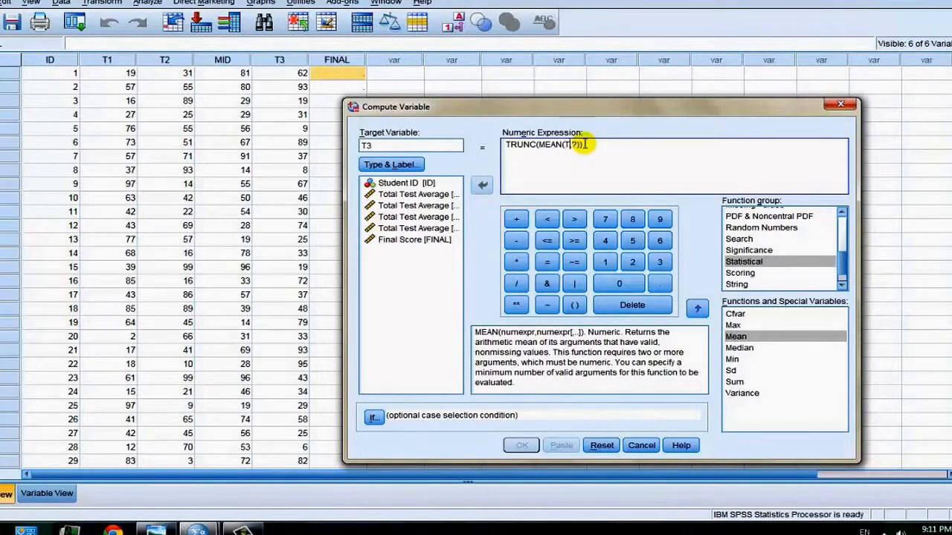
pyautogui.press('BackSpace')
pyautogui.write('T2, MID, T3')
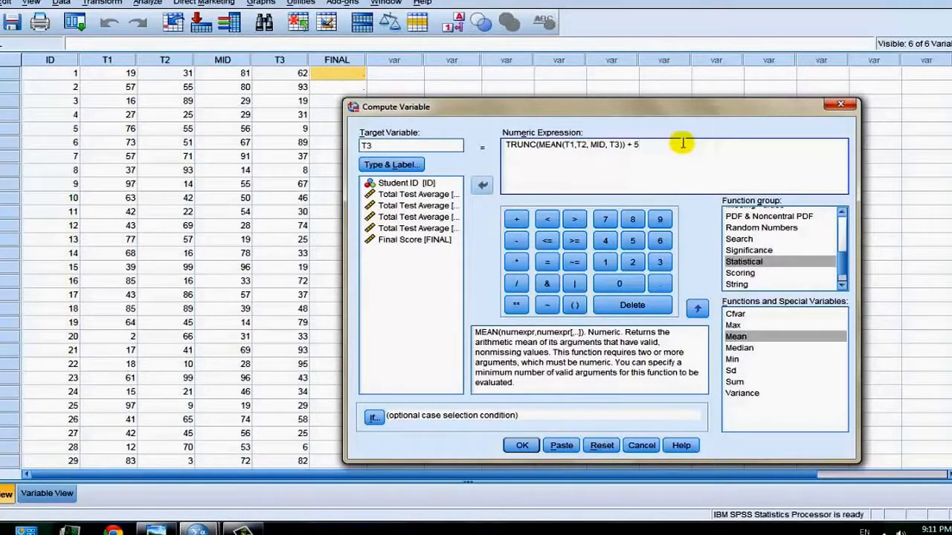
# - Set the target variable to FINAL, run the computation, accept changing the existing variable and return to the dataset
pyautogui.doubleClick(395, 146)
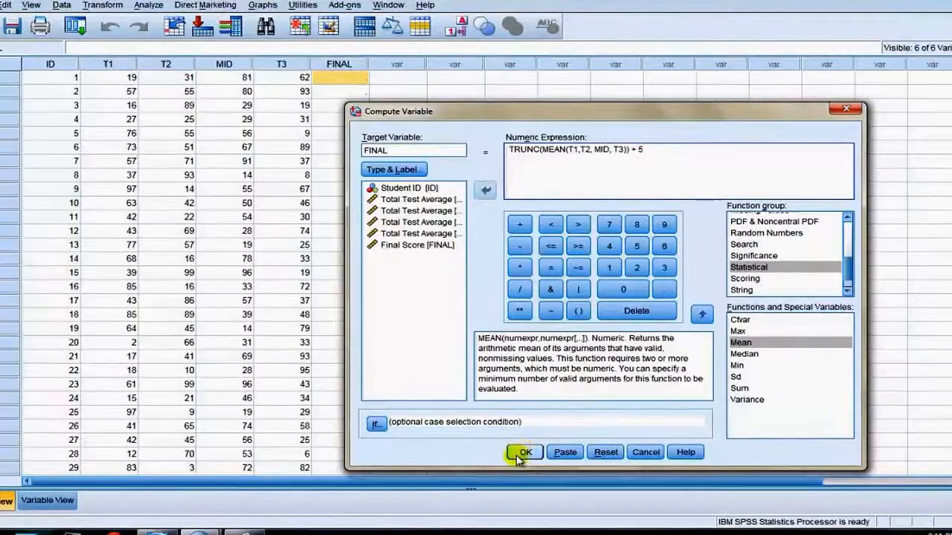
pyautogui.click(523, 447)
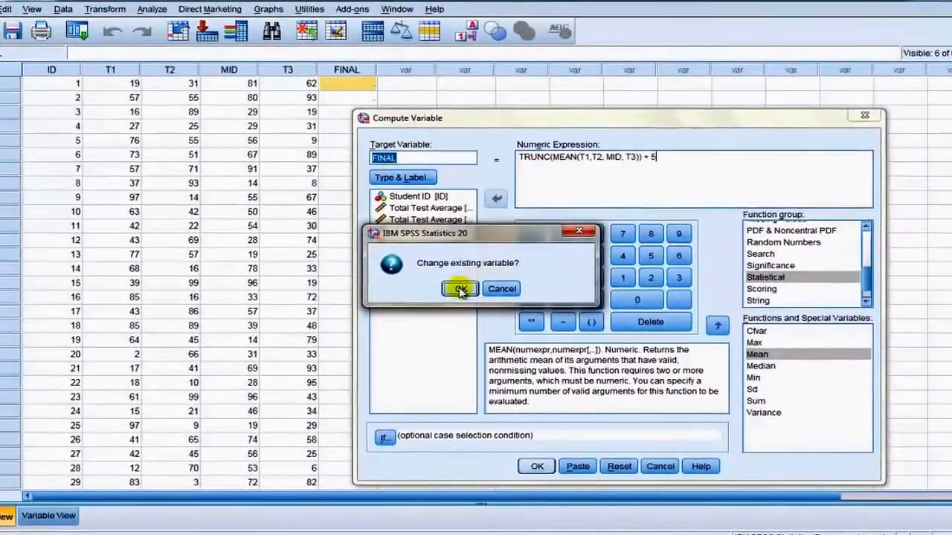
pyautogui.click(455, 282)
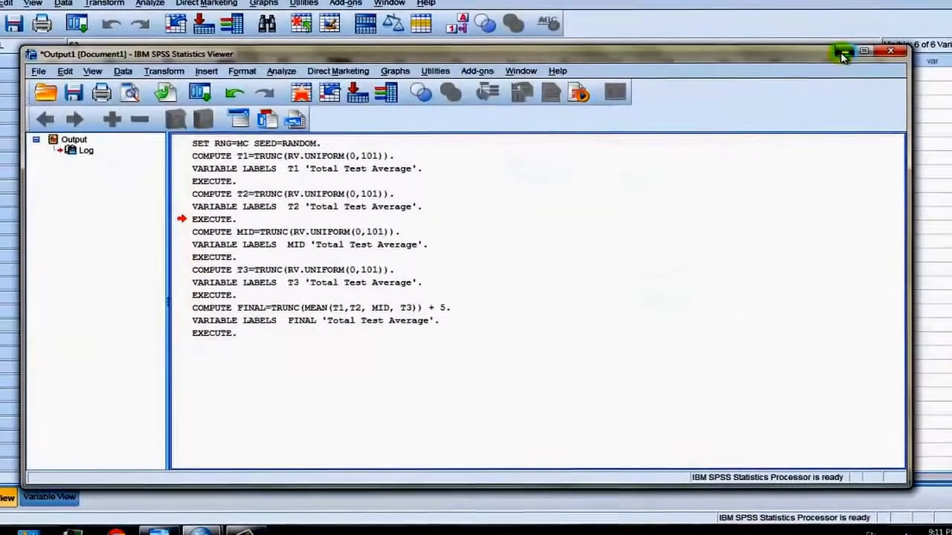
pyautogui.click(842, 54)
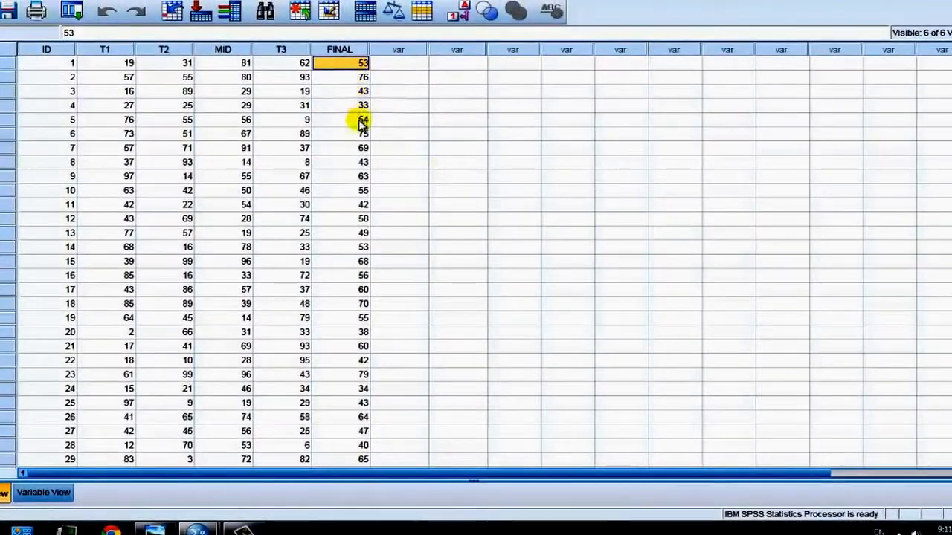
# - Look over the FINAL scores of all students and check the variable definitions
pyautogui.scroll(-2, 371, 279)
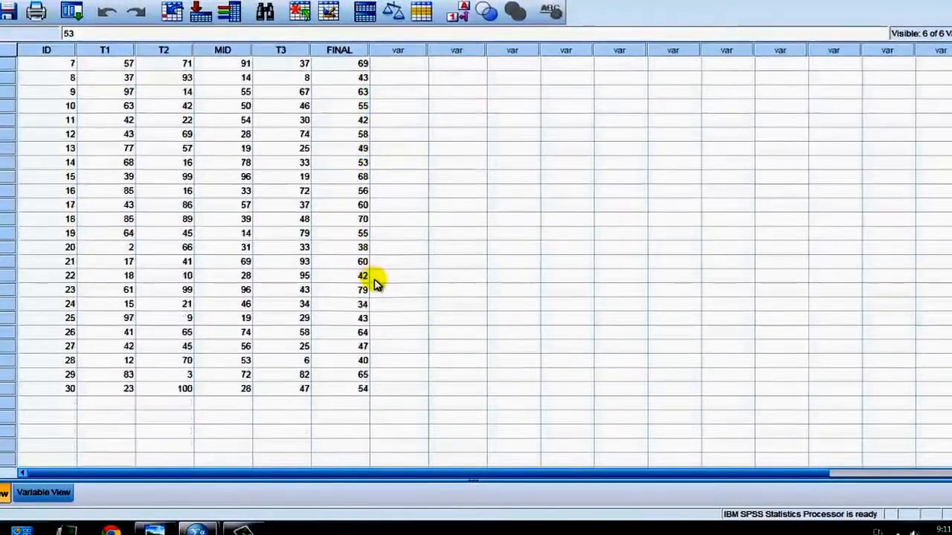
pyautogui.scroll(2, 375, 305)
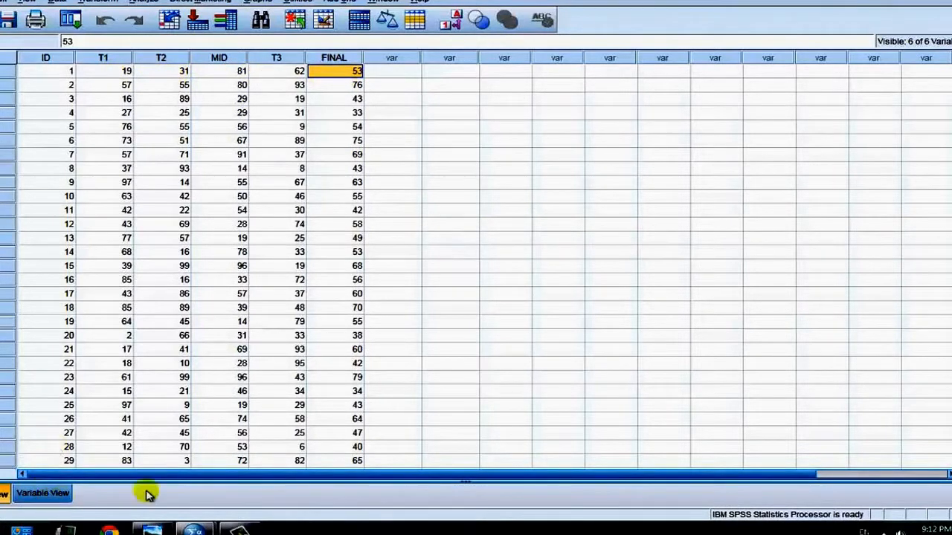
pyautogui.click(72, 498)
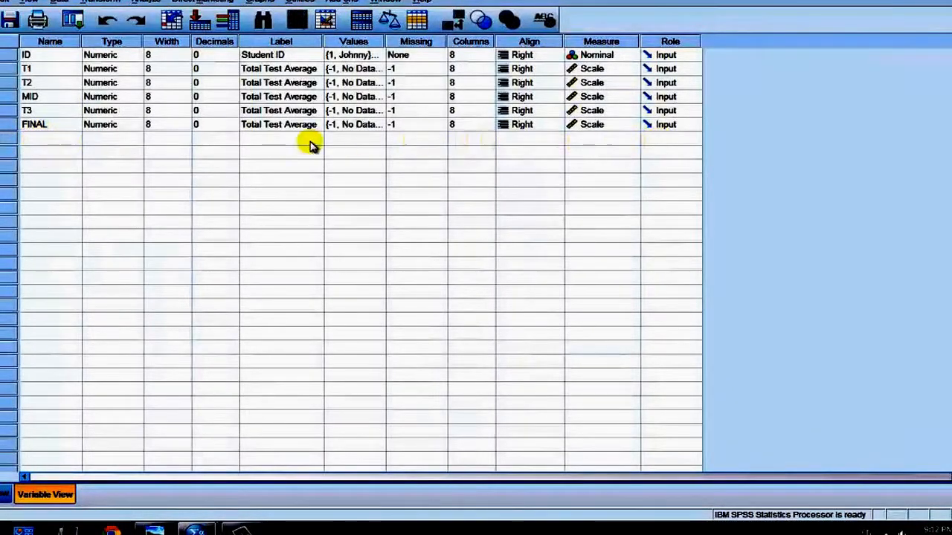
pyautogui.click(7, 495)
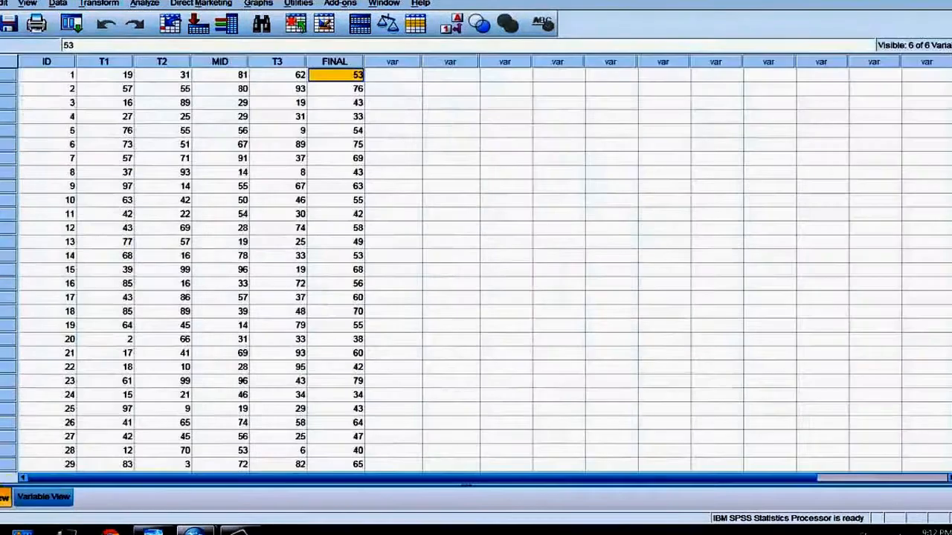
# - Reopen Compute Variable and define a new target variable AVG with the expression TRUNC(MEAN(T1,T2, MID, T3, FINAL))
pyautogui.click(95, 3)
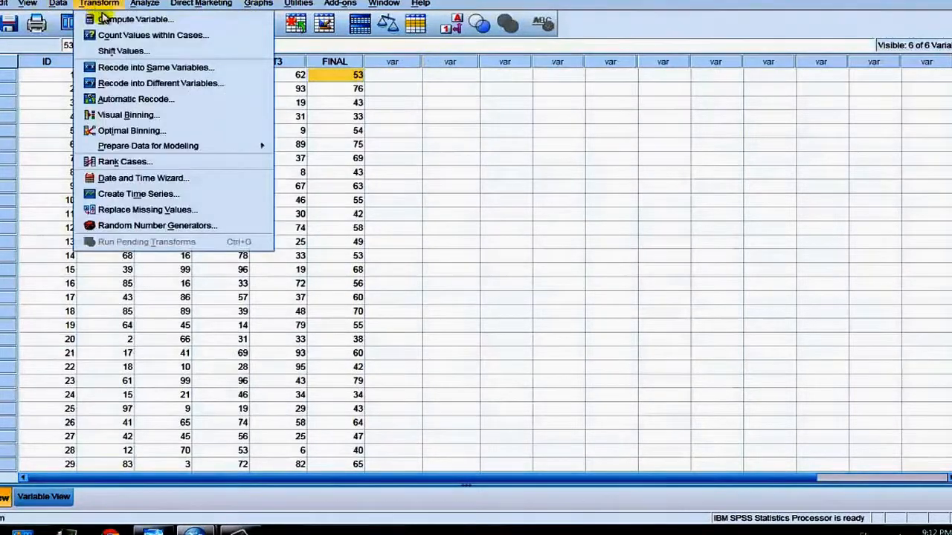
pyautogui.click(110, 20)
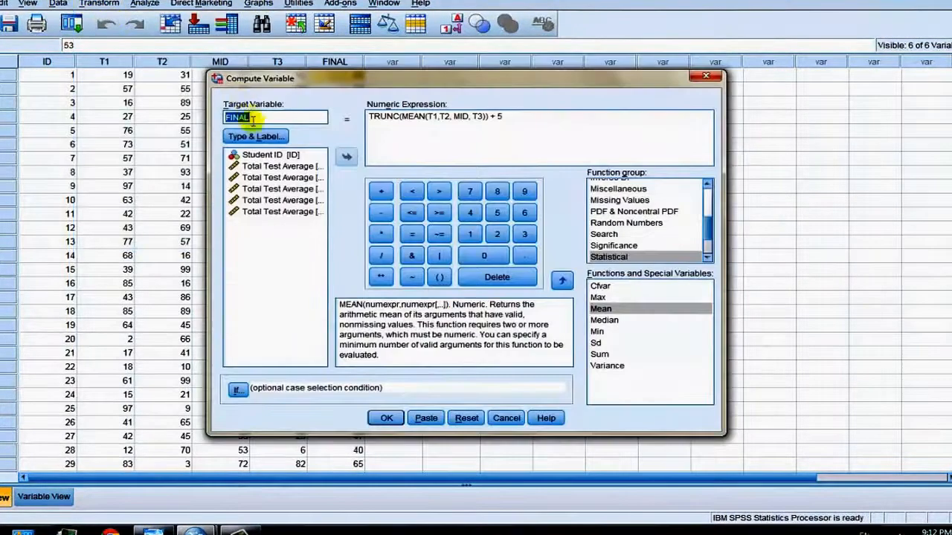
pyautogui.write('AVG')
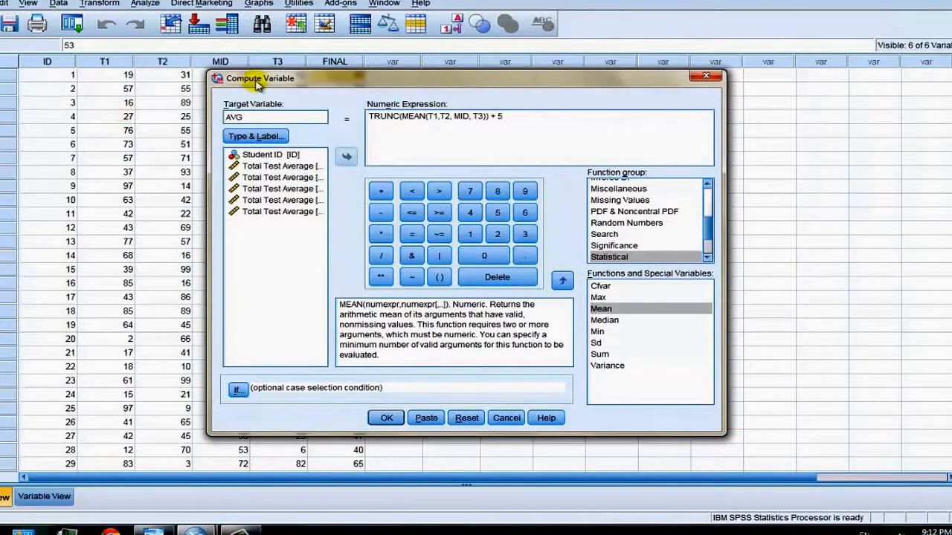
pyautogui.moveTo(537, 116); pyautogui.dragTo(165, 111)
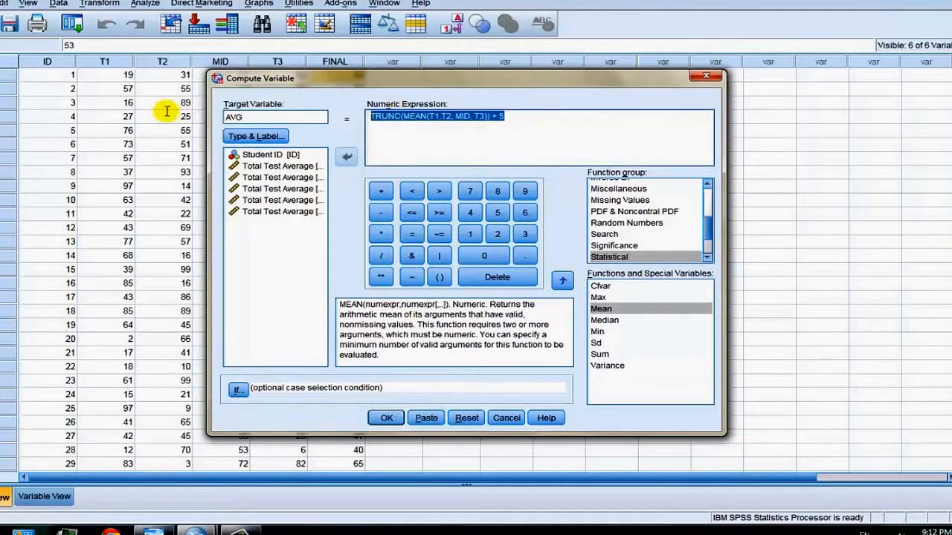
pyautogui.press('Right')
pyautogui.press('Right')
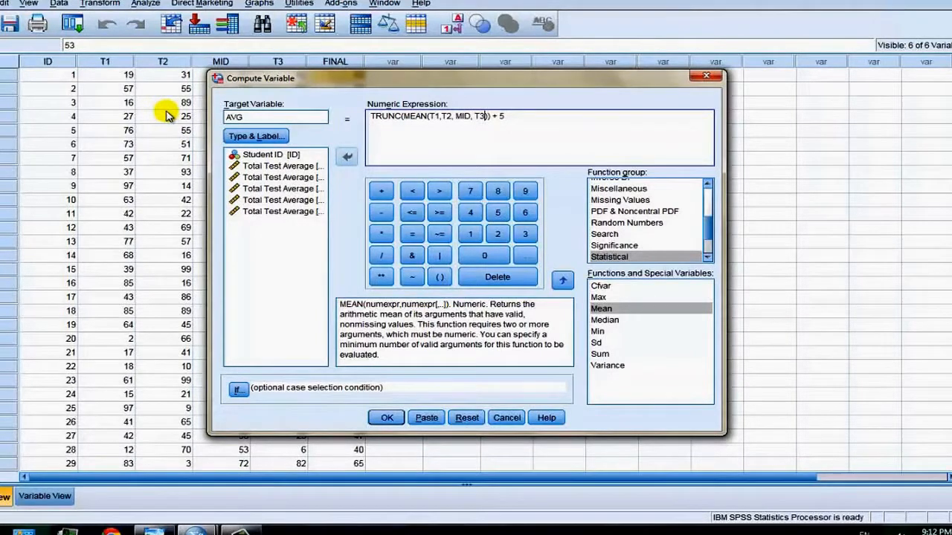
pyautogui.write(', FINA')
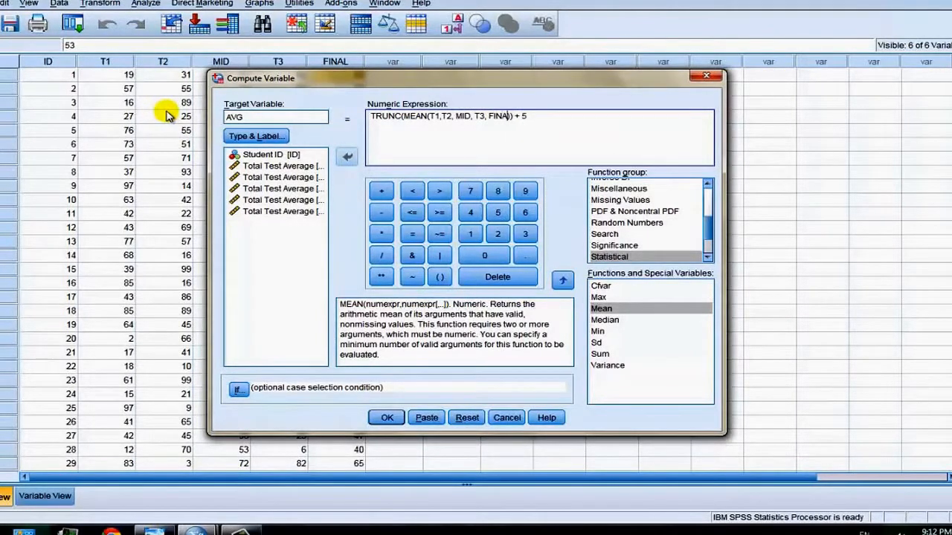
pyautogui.write('L')
pyautogui.click(559, 123)
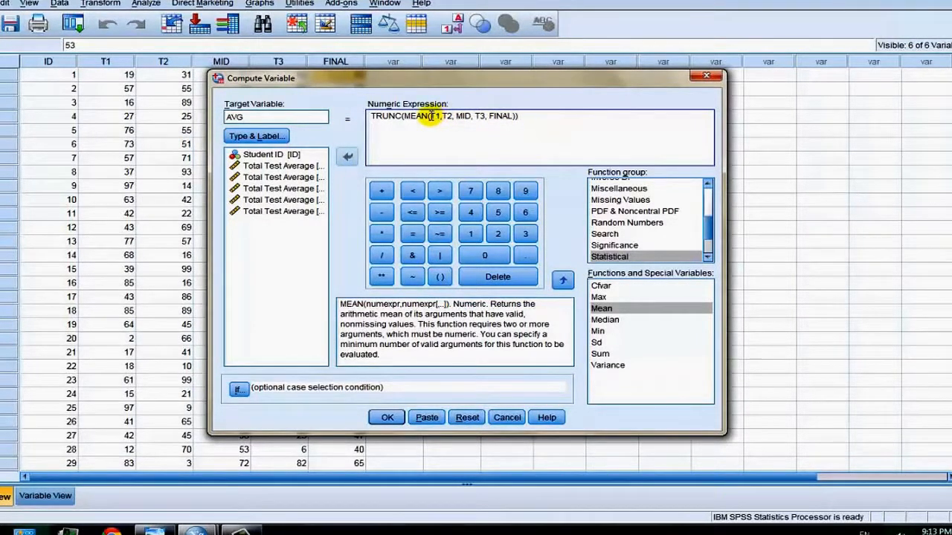
# - Review the AVG expression and read the description of the arithmetic Rnd(1) function
pyautogui.moveTo(431, 116); pyautogui.dragTo(516, 116)
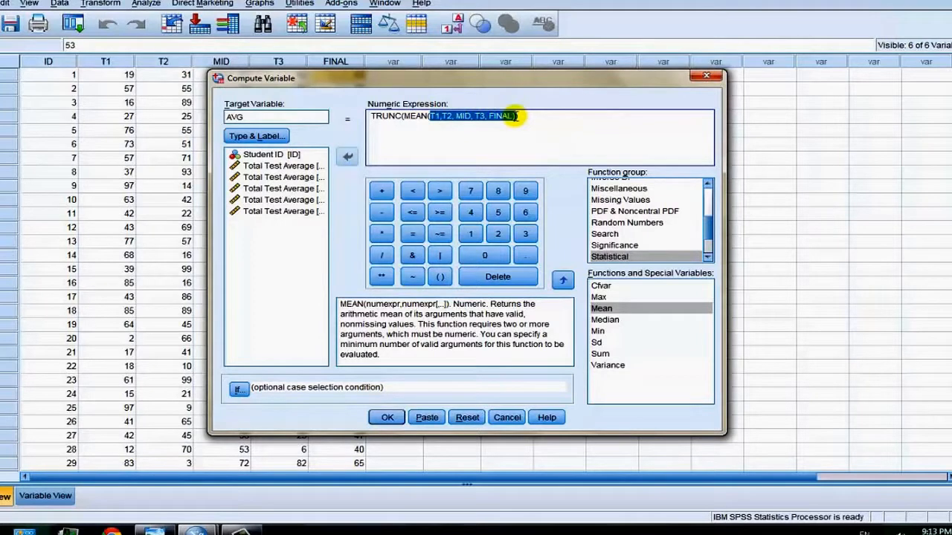
pyautogui.moveTo(370, 116); pyautogui.dragTo(673, 116)
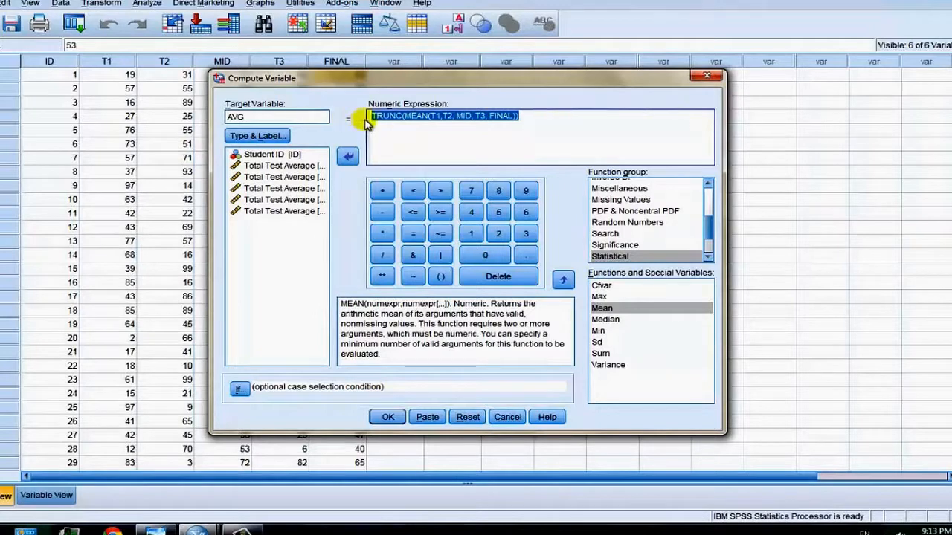
pyautogui.click(519, 117)
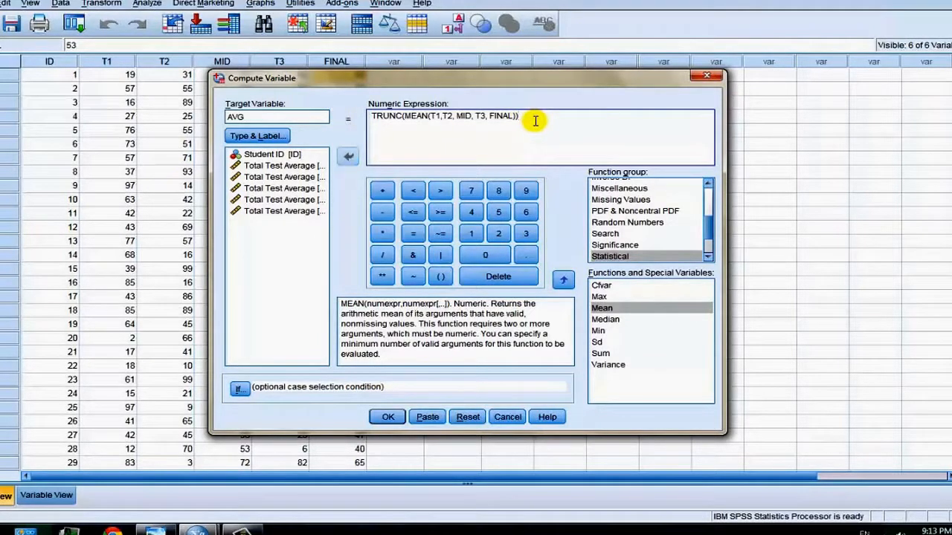
pyautogui.moveTo(708, 234); pyautogui.dragTo(708, 186)
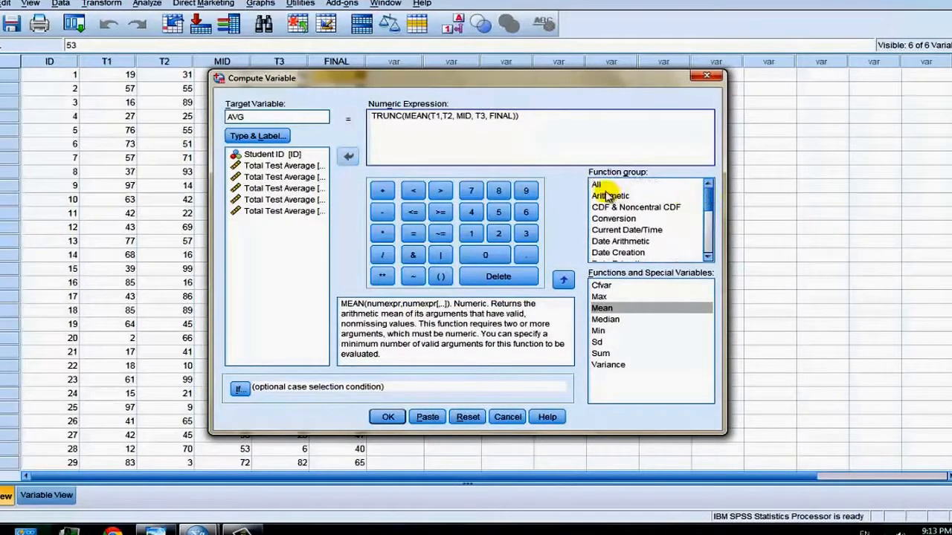
pyautogui.click(606, 195)
pyautogui.scroll(-2, 707, 323)
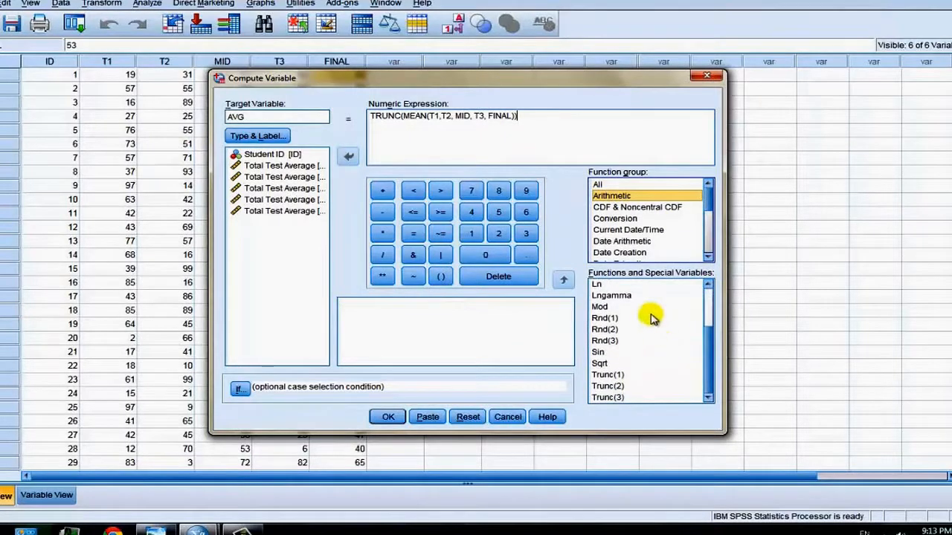
pyautogui.click(607, 319)
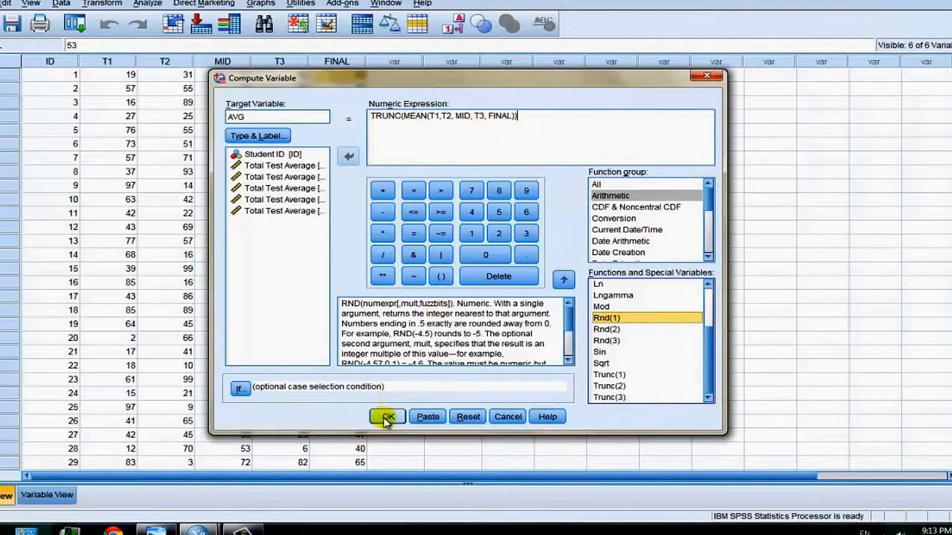
# - Change the label of AVG to Course Average, keeping the numeric type, and run the computation
pyautogui.click(255, 137)
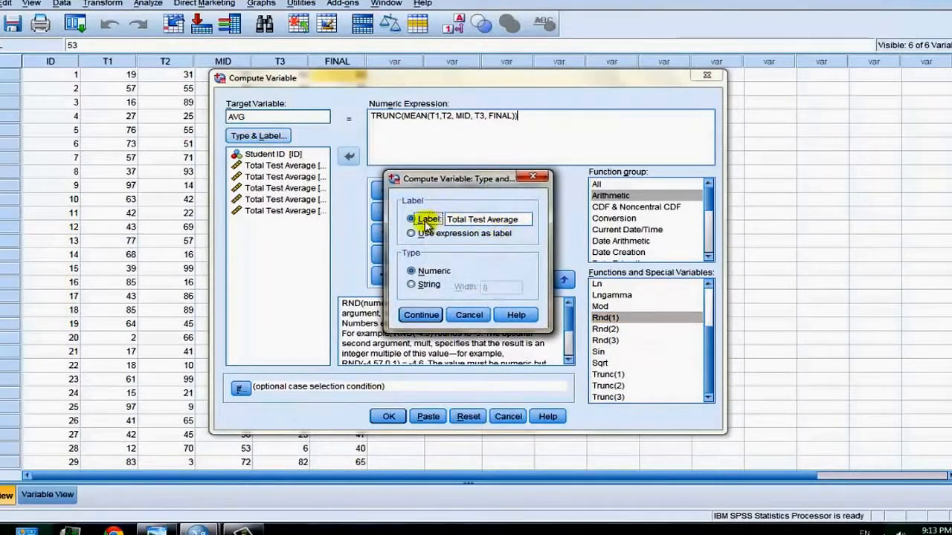
pyautogui.hotkey('ctrl', 'a')
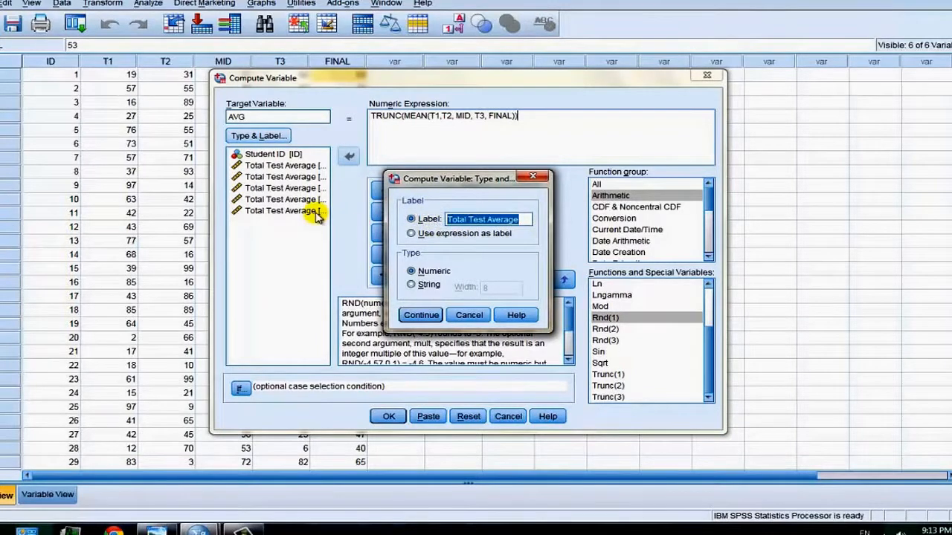
pyautogui.write('C')
pyautogui.press('BackSpace')
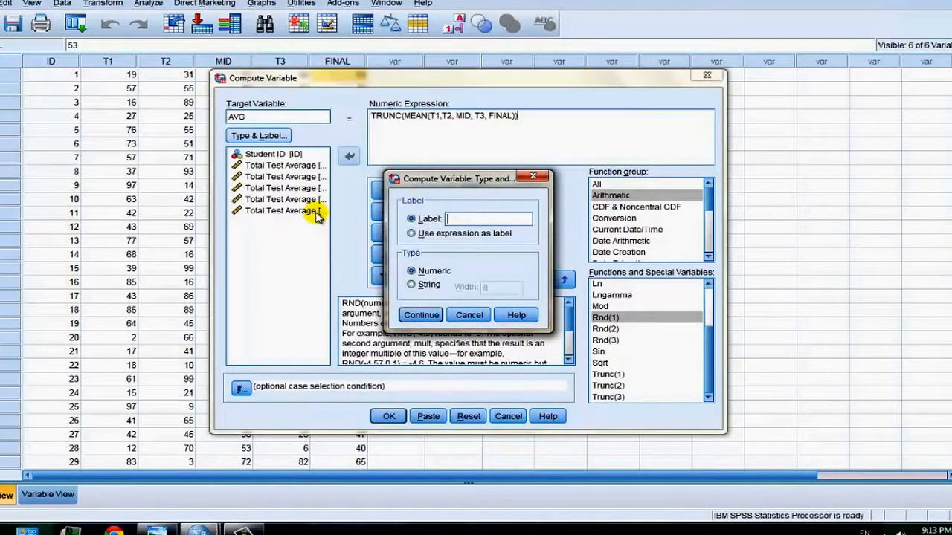
pyautogui.write('C')
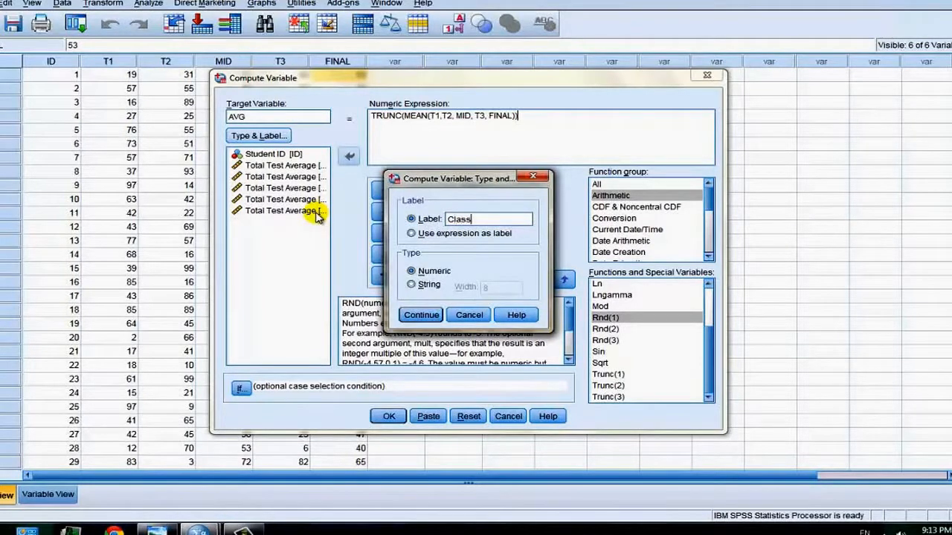
pyautogui.write('las')
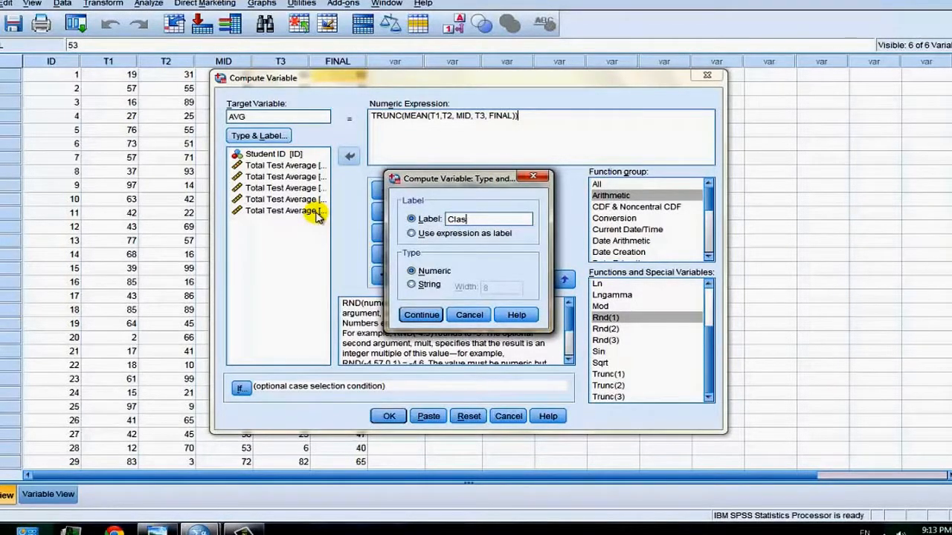
pyautogui.press('BackSpace')
pyautogui.press('BackSpace')
pyautogui.press('BackSpace')
pyautogui.write('ourse AVer')
pyautogui.write('rage')
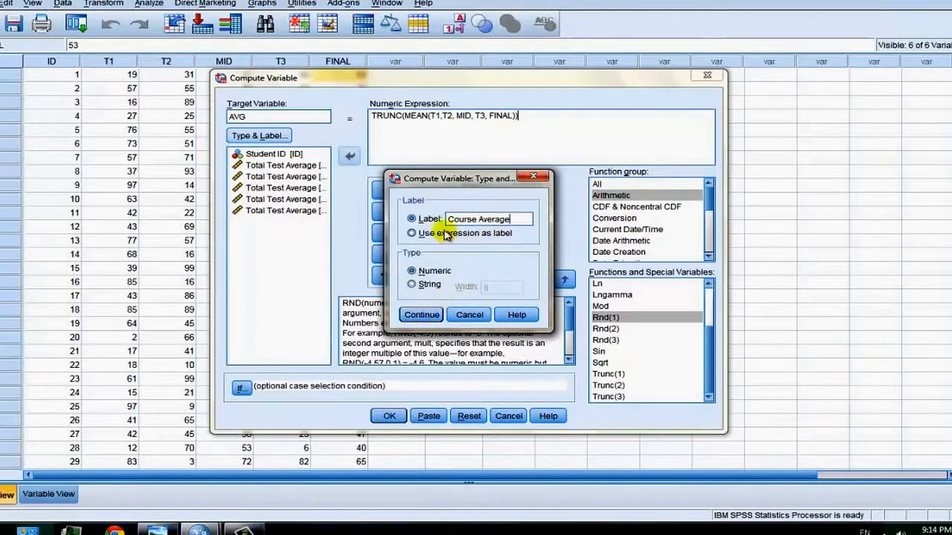
pyautogui.click(425, 317)
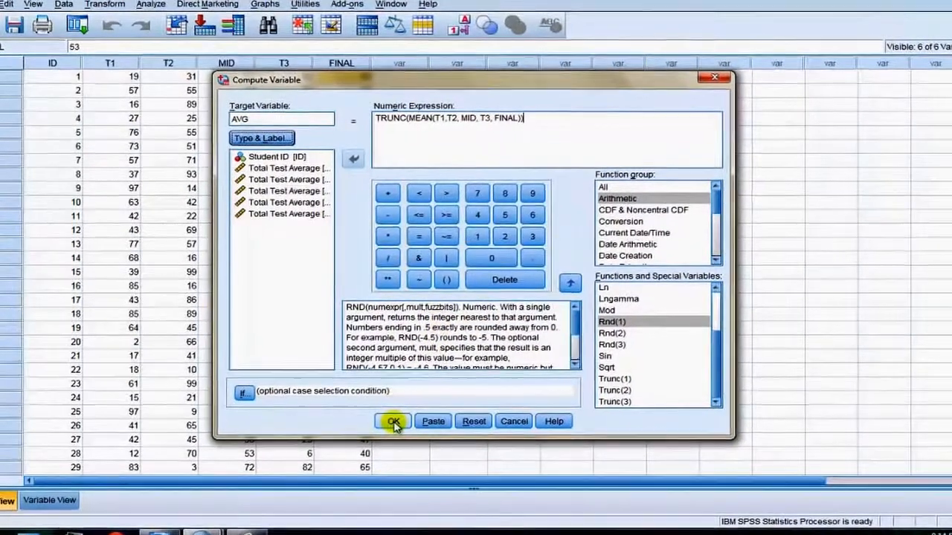
pyautogui.click(394, 422)
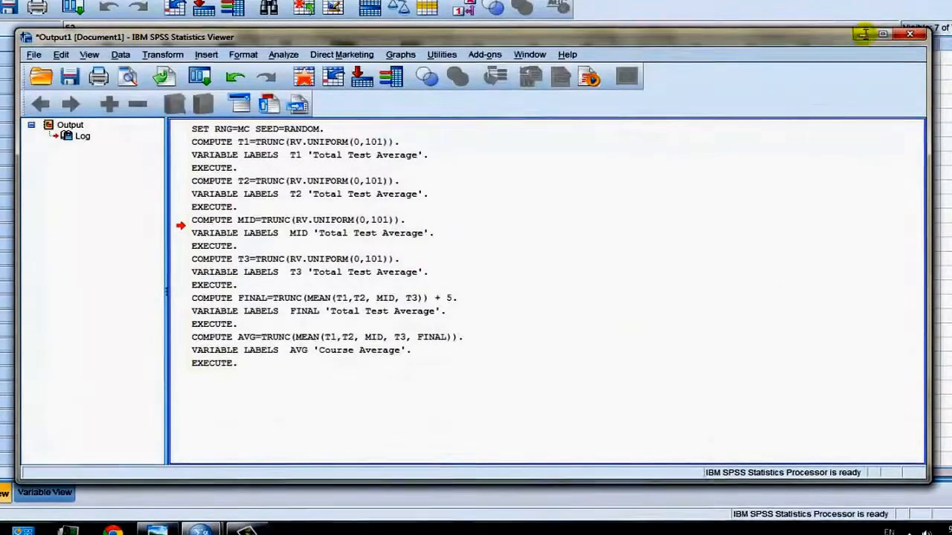
# - Minimize the output viewer and look over the computed AVG scores in the dataset
pyautogui.click(863, 33)
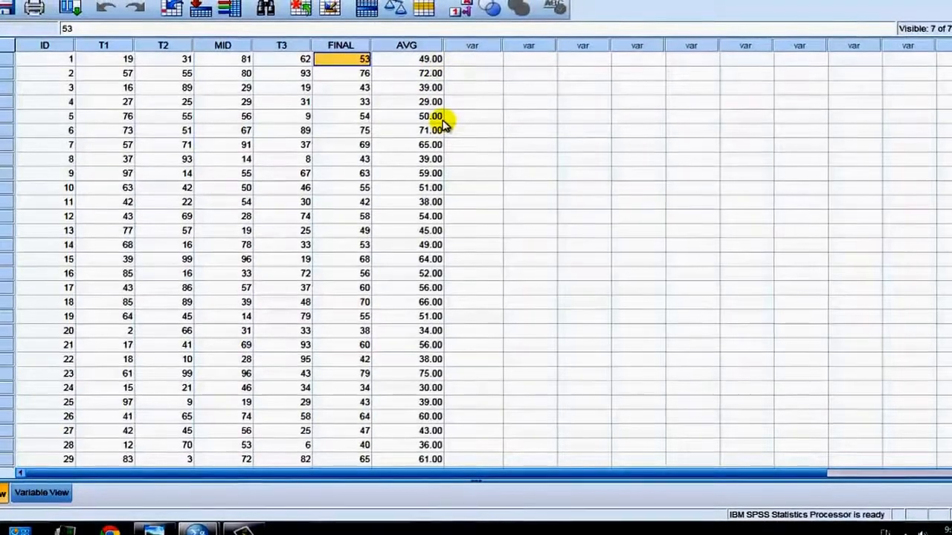
pyautogui.scroll(-2, 467, 127)
pyautogui.scroll(2, 470, 132)
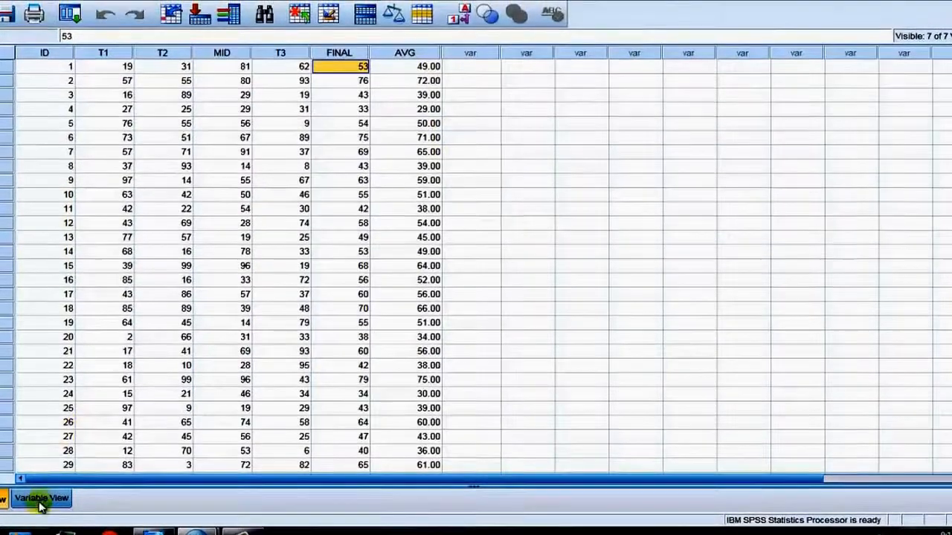
# - Set the decimals of the AVG variable to 0 and review the course averages of all students in the data
pyautogui.click(41, 495)
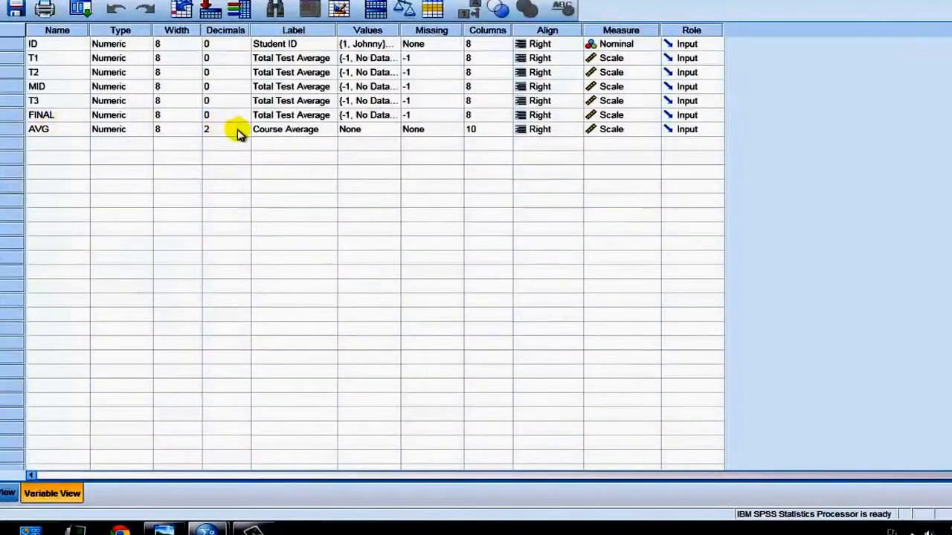
pyautogui.click(10, 493)
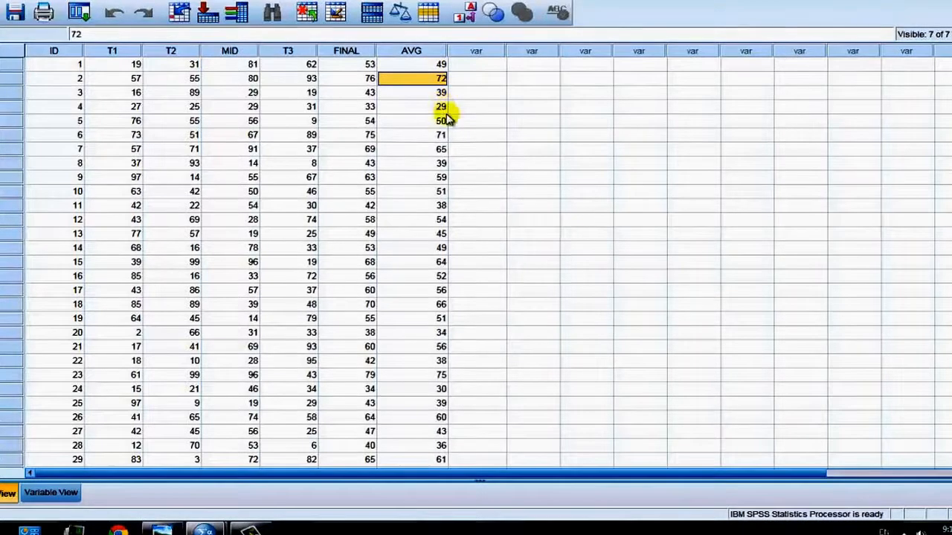
pyautogui.click(440, 137)
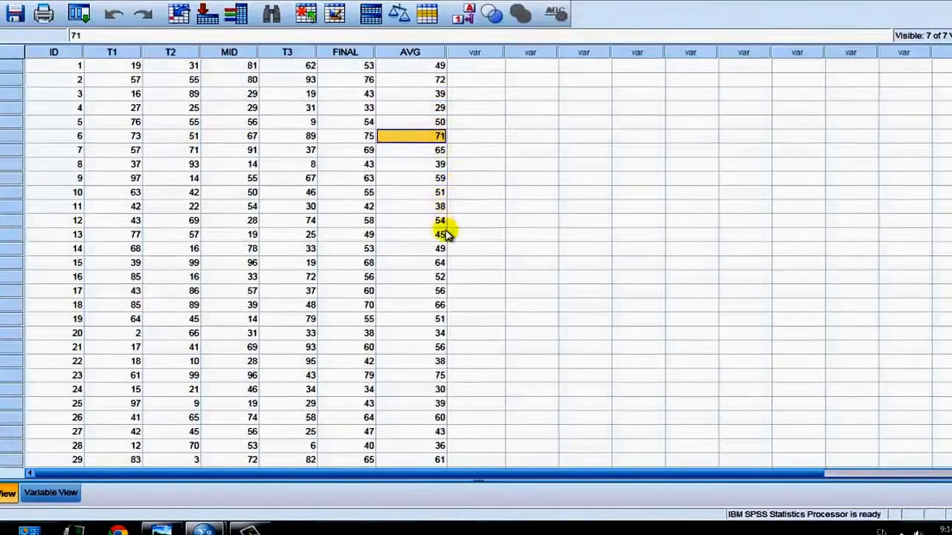
pyautogui.scroll(-1, 446, 308)
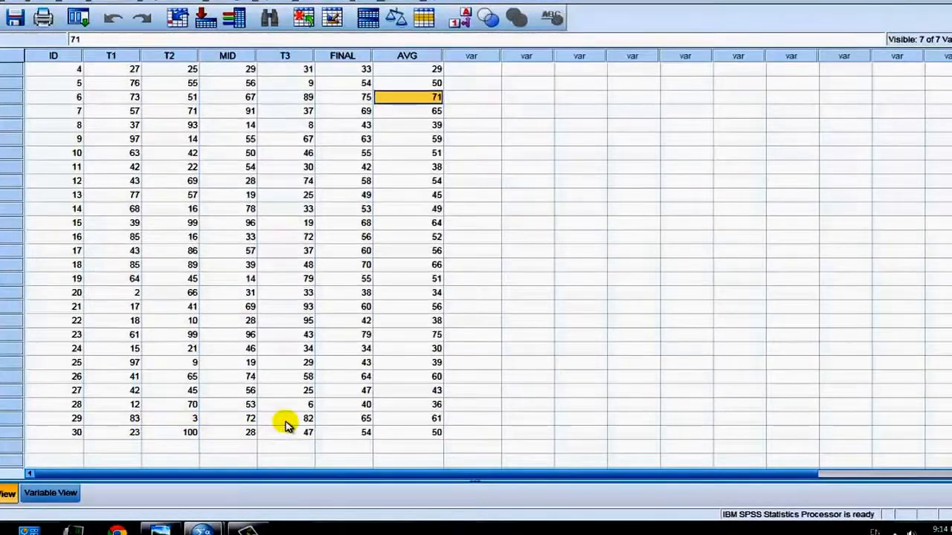
pyautogui.scroll(1, 288, 424)
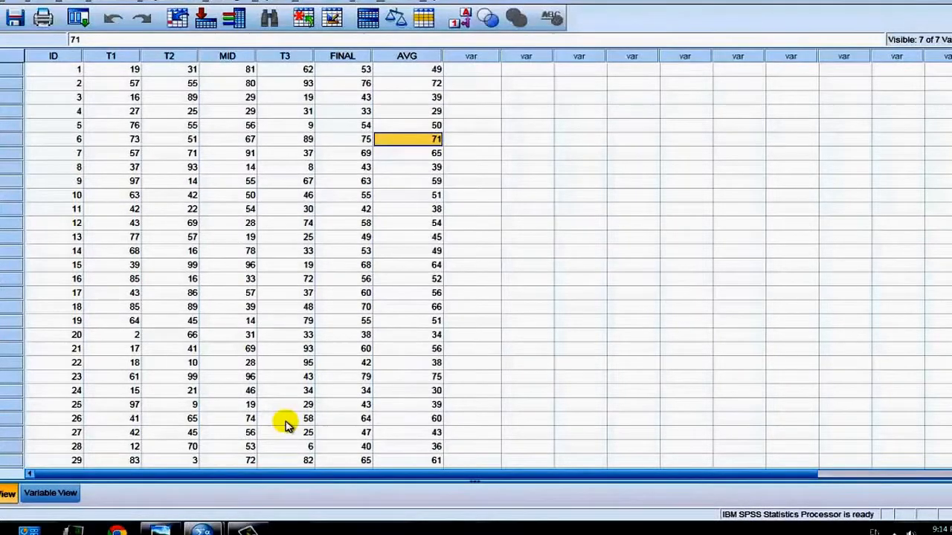
pyautogui.scroll(-1, 430, 334)
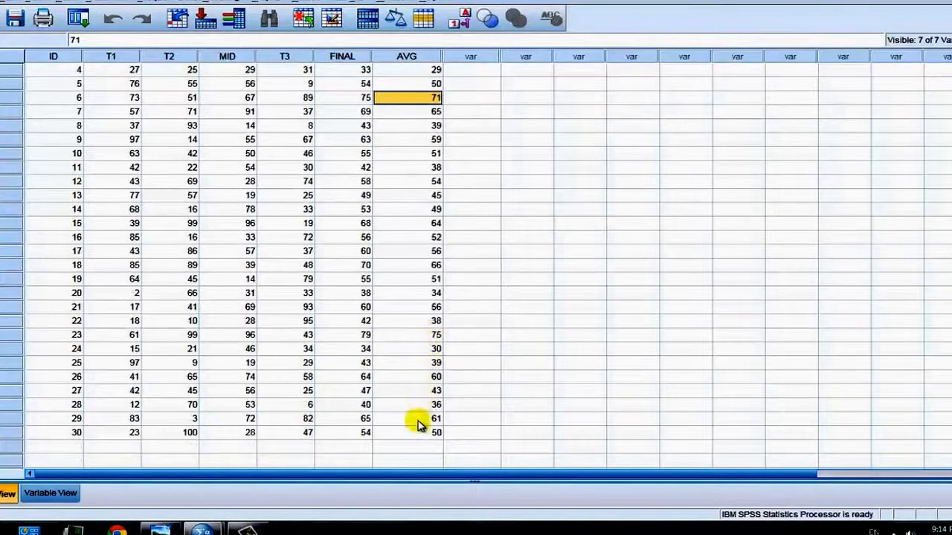
pyautogui.scroll(1, 429, 283)
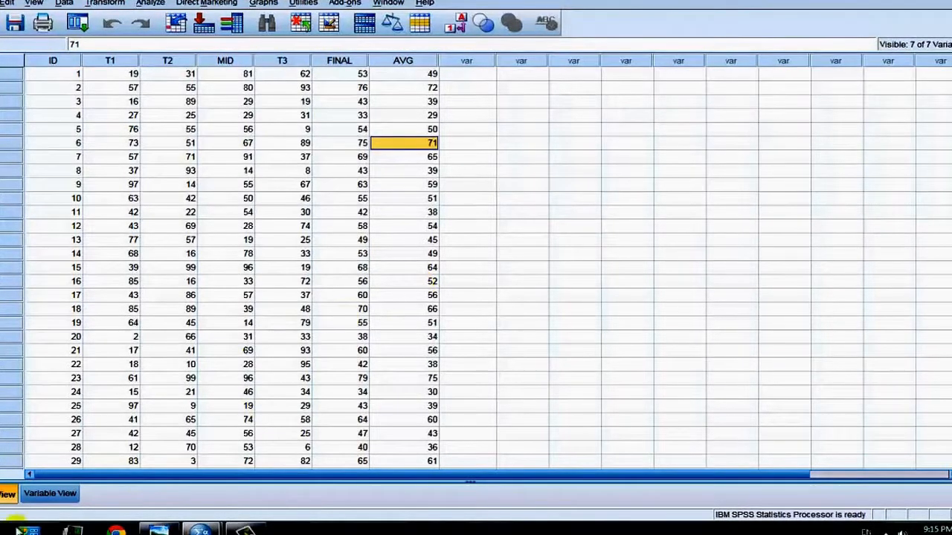
# - Define a new numeric variable named HOURS below AVG in the variable list
pyautogui.click(48, 497)
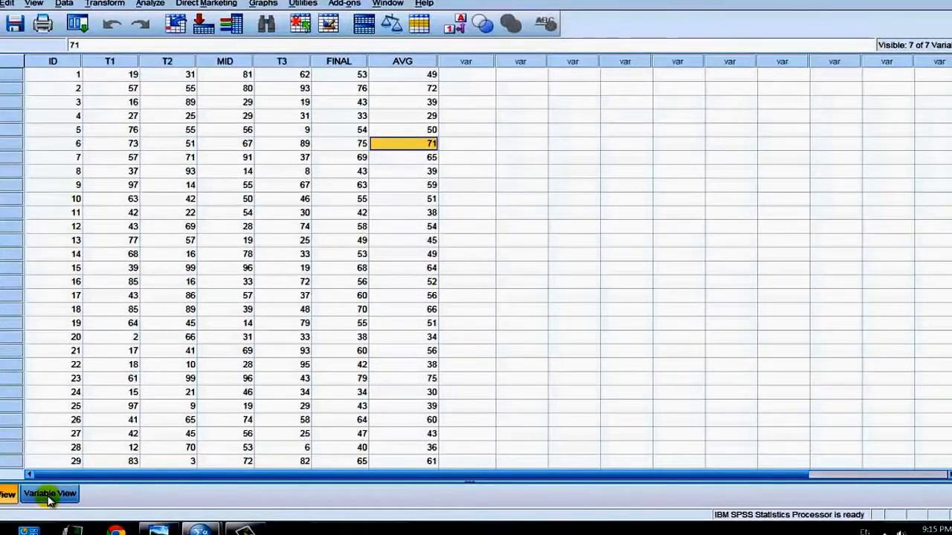
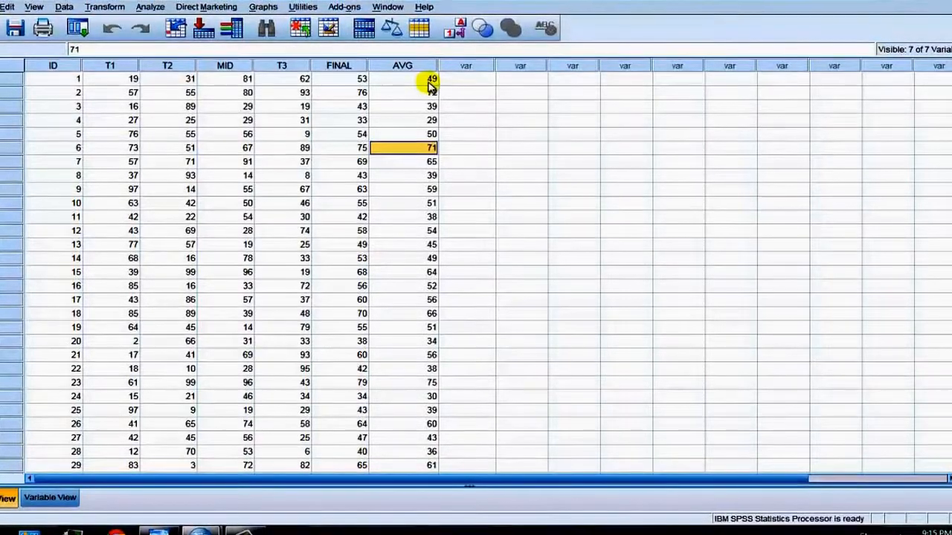
pyautogui.click(51, 500)
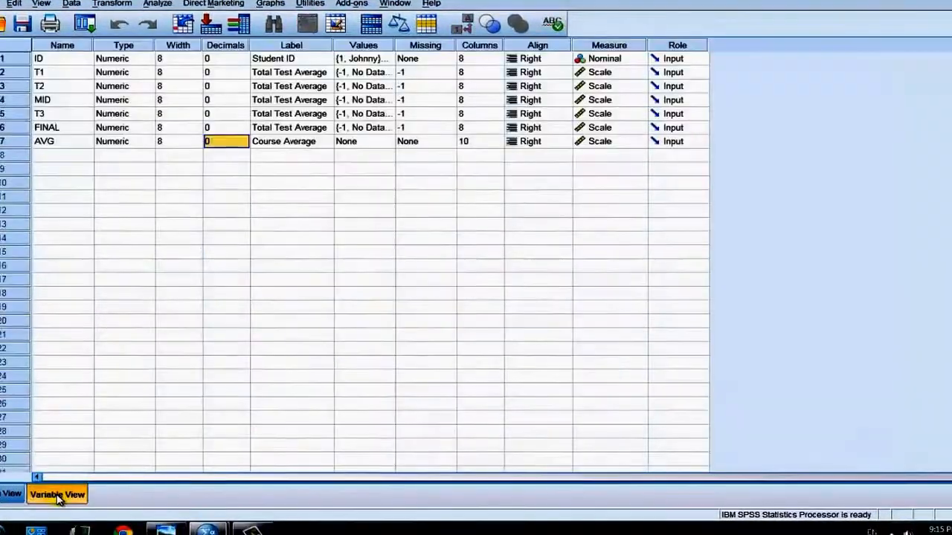
pyautogui.click(65, 160)
pyautogui.click(65, 157)
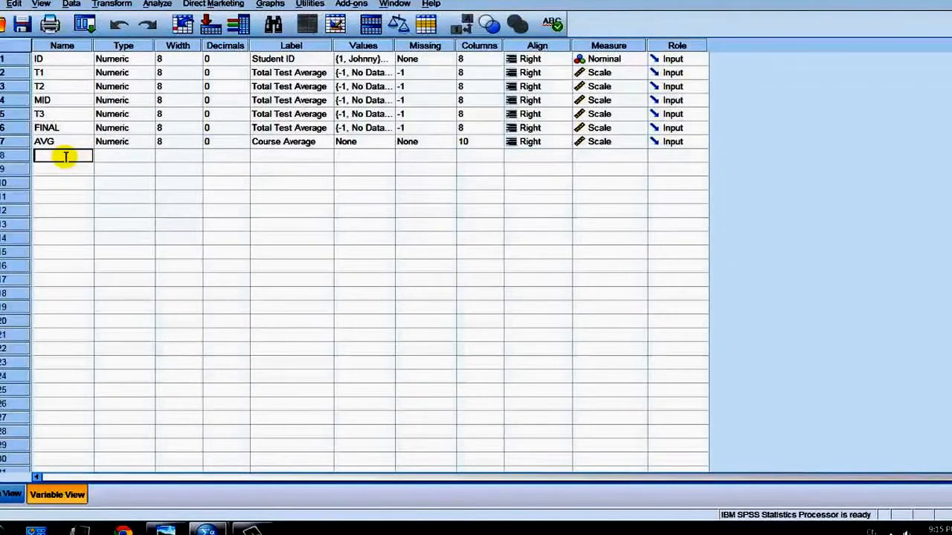
pyautogui.write('HOURS')
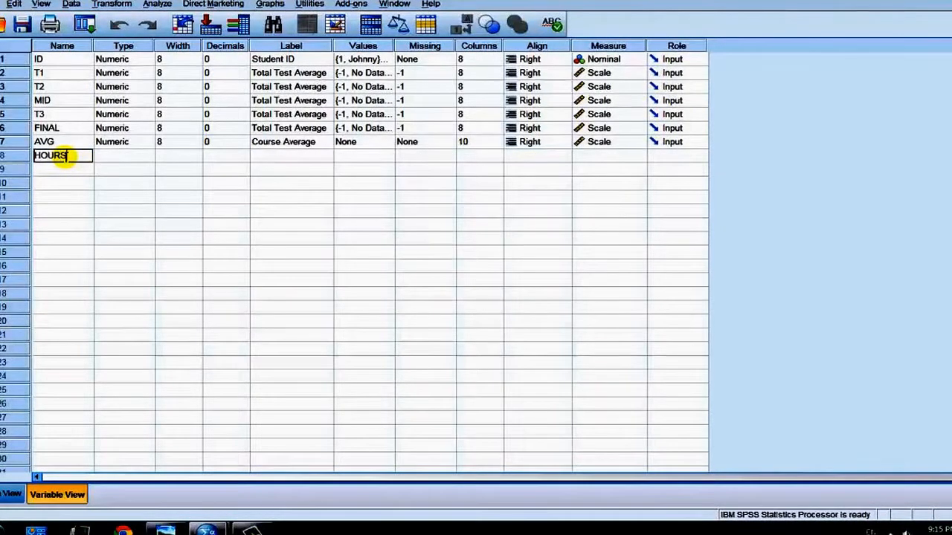
pyautogui.click(138, 162)
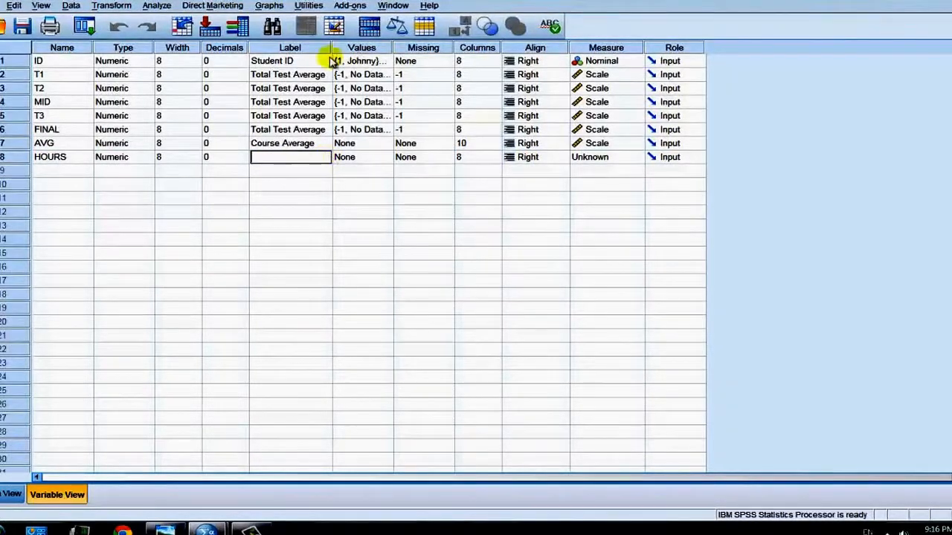
pyautogui.click(305, 76)
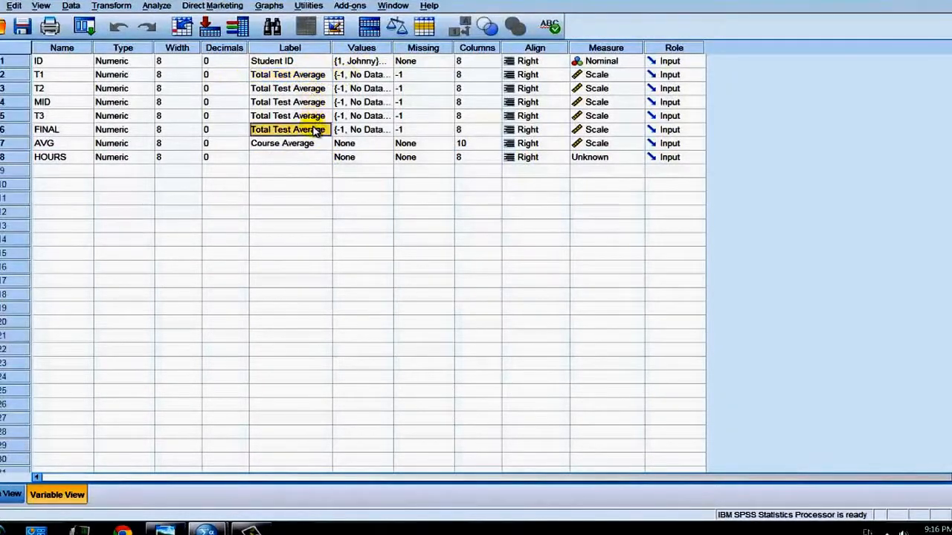
pyautogui.click(308, 89)
pyautogui.click(308, 79)
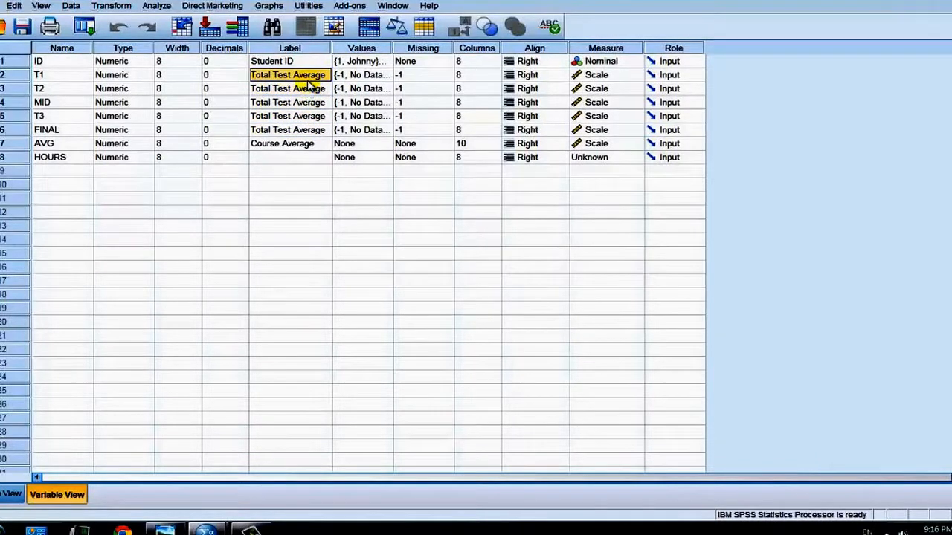
pyautogui.click(312, 119)
pyautogui.click(317, 131)
pyautogui.click(311, 76)
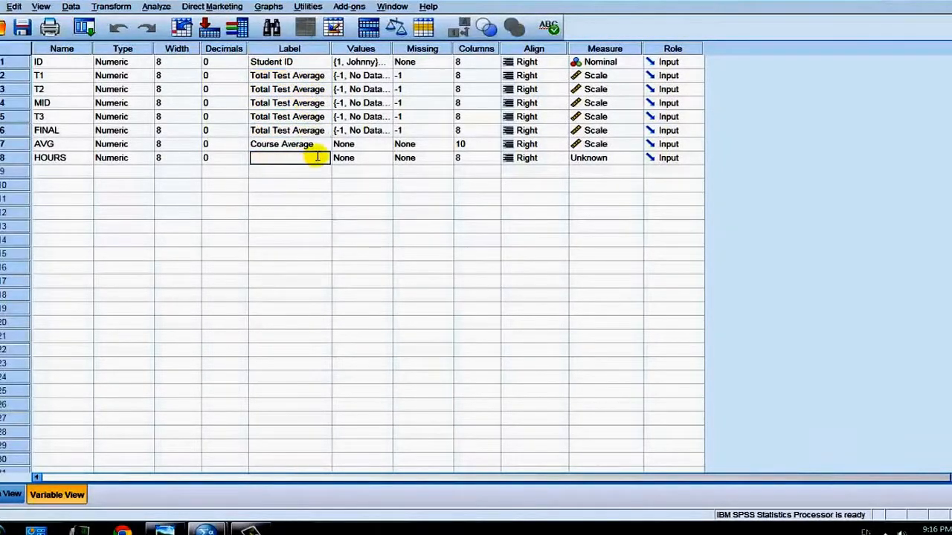
# - Set the label of the HOURS variable to "Hours Studied Per Week"
pyautogui.write('T')
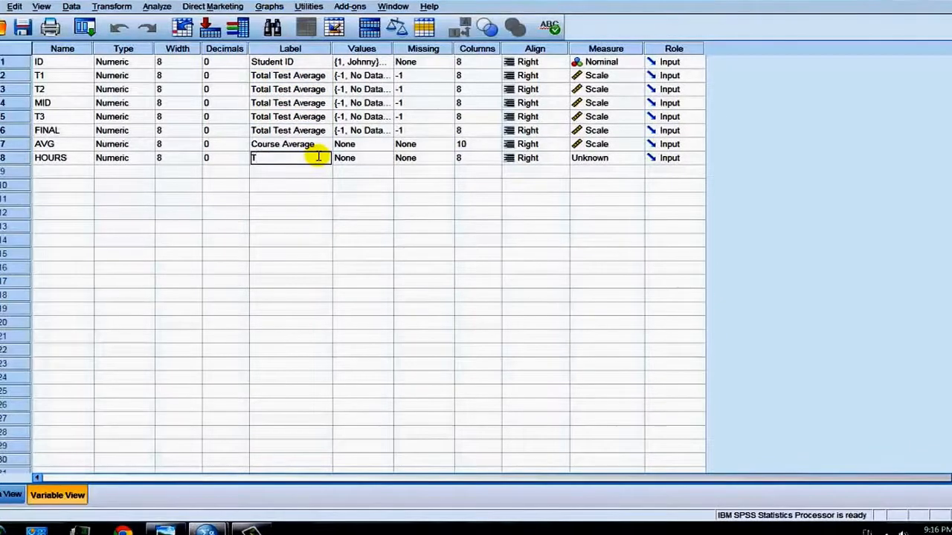
pyautogui.press('BackSpace')
pyautogui.write('Hours Studie')
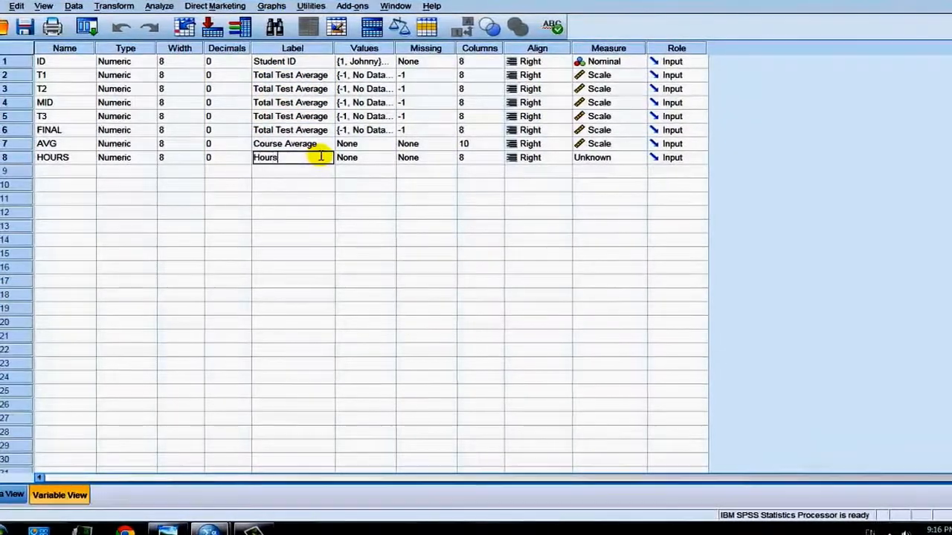
pyautogui.write('d Per Week')
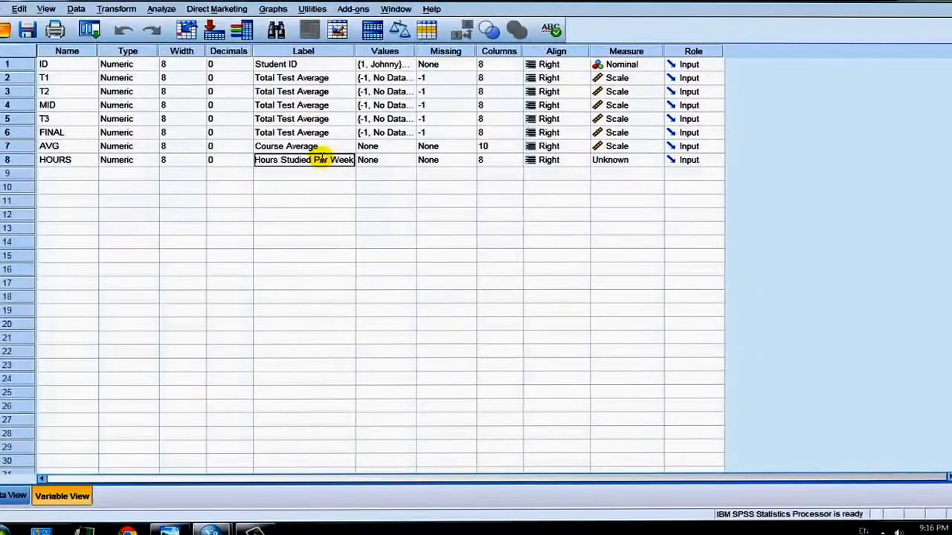
pyautogui.press('Return')
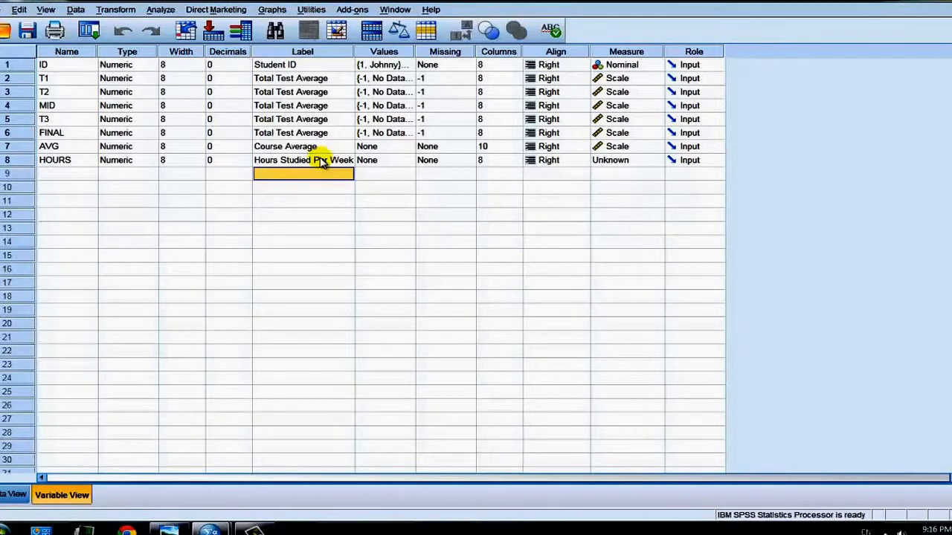
# - Change the label of the T1 variable to "Test 1 Average"
pyautogui.click(333, 81)
pyautogui.click(338, 79)
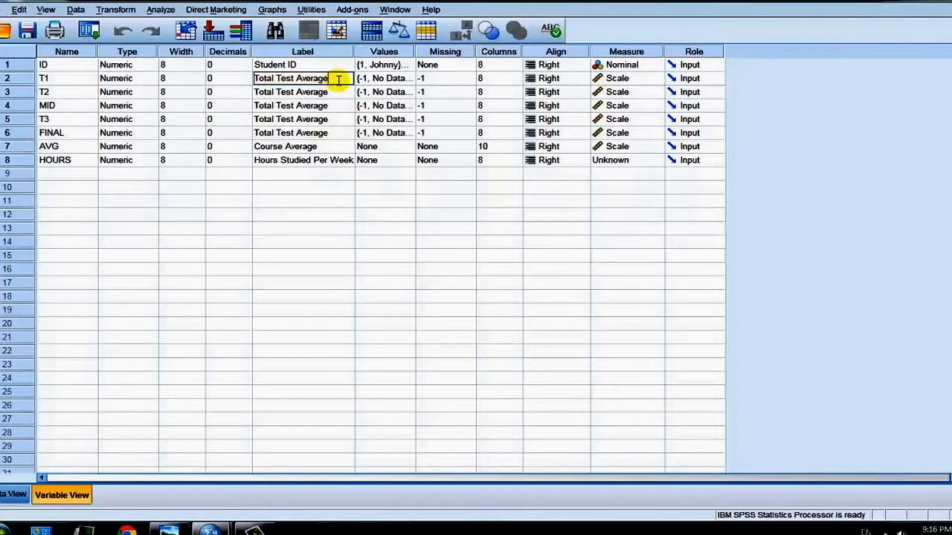
pyautogui.moveTo(276, 79); pyautogui.dragTo(204, 79)
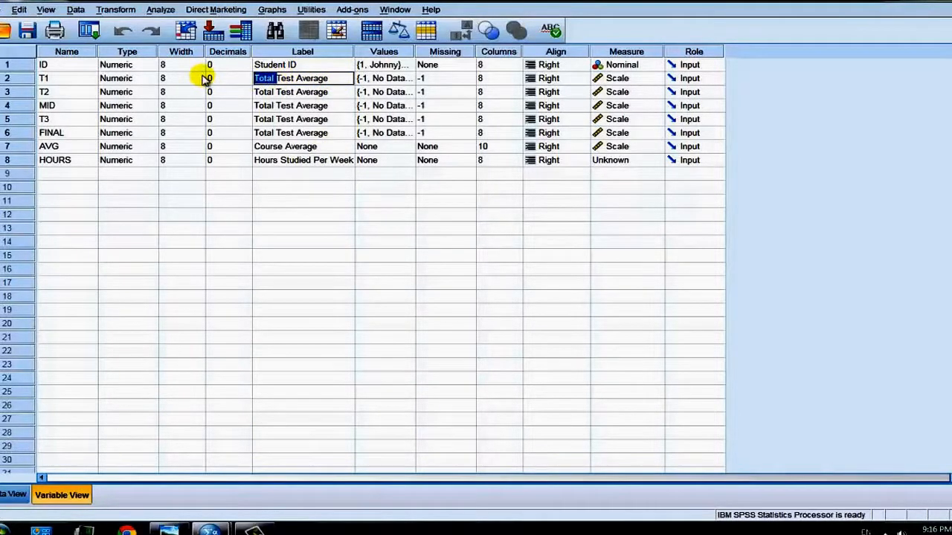
pyautogui.press('BackSpace')
pyautogui.press('Right')
pyautogui.press('Right')
pyautogui.press('Right')
pyautogui.press('Right')
pyautogui.write('1')
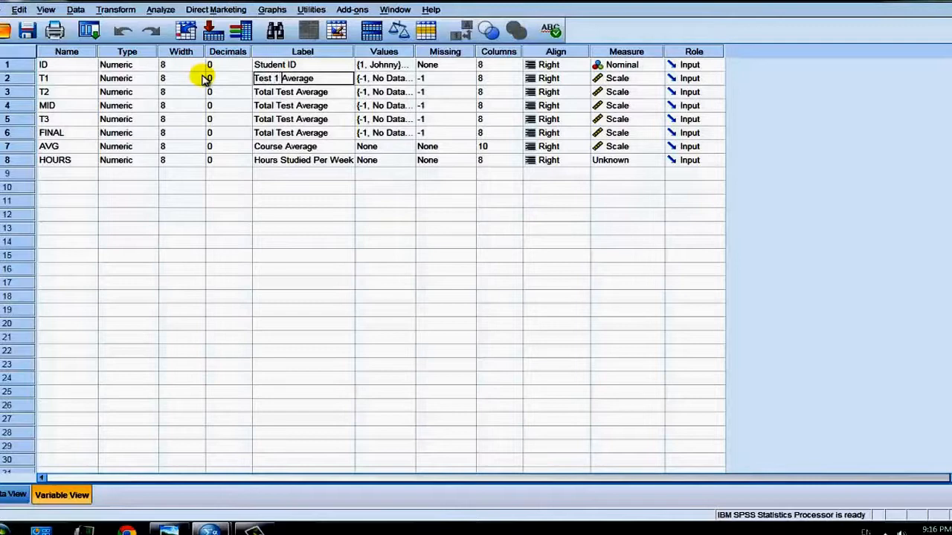
# - Change the label of the T2 variable to "Test 2 Average"
pyautogui.click(264, 93)
pyautogui.click(264, 93)
pyautogui.moveTo(301, 92); pyautogui.dragTo(128, 91)
pyautogui.write('T')
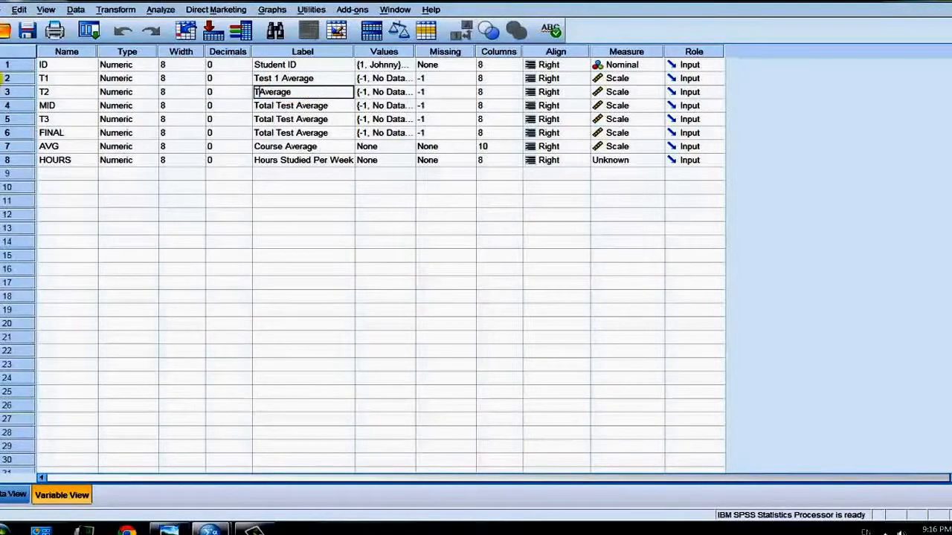
pyautogui.write('est 2')
# - Change the label of the MID variable to "Test 3 Average"
pyautogui.click(293, 106)
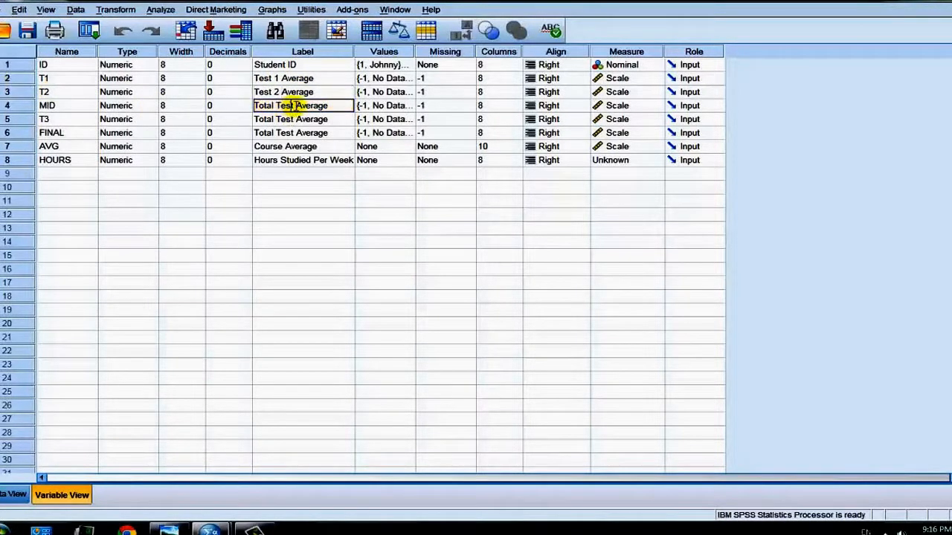
pyautogui.moveTo(294, 106); pyautogui.dragTo(139, 94)
pyautogui.write('Test 3')
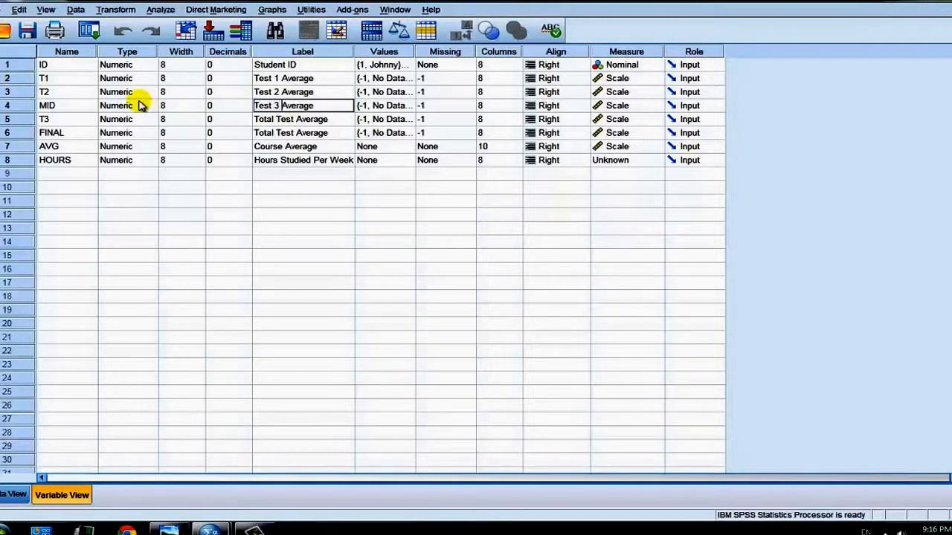
# - Change the label of the T3 variable to "Test 3 Average"
pyautogui.click(296, 119)
pyautogui.moveTo(296, 119); pyautogui.dragTo(49, 108)
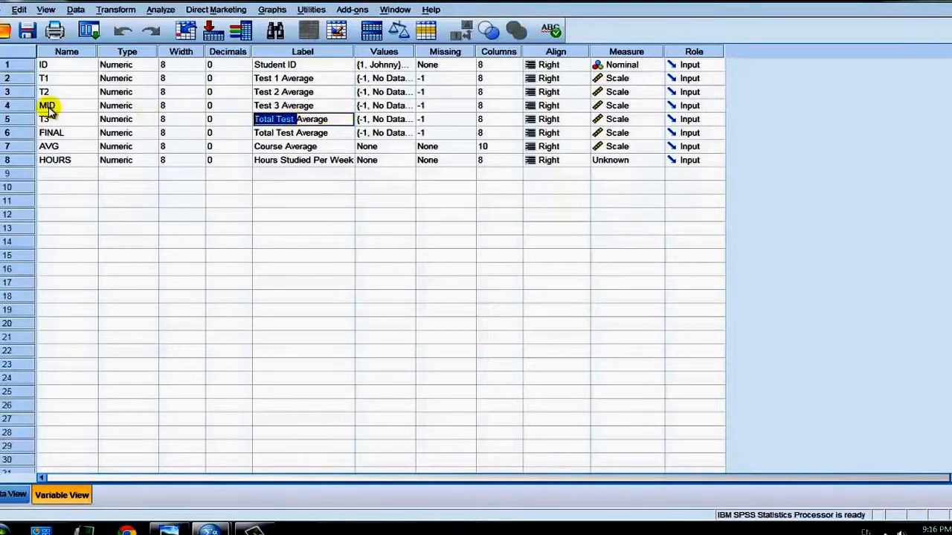
pyautogui.write('Test')
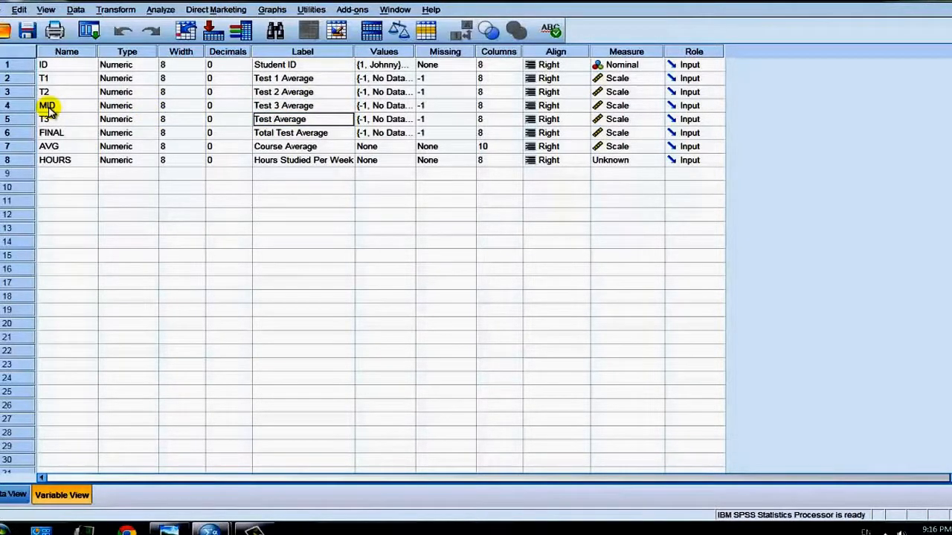
pyautogui.write(' 3')
# - Replace the label of the MID variable with "Midterm Score"
pyautogui.click(283, 106)
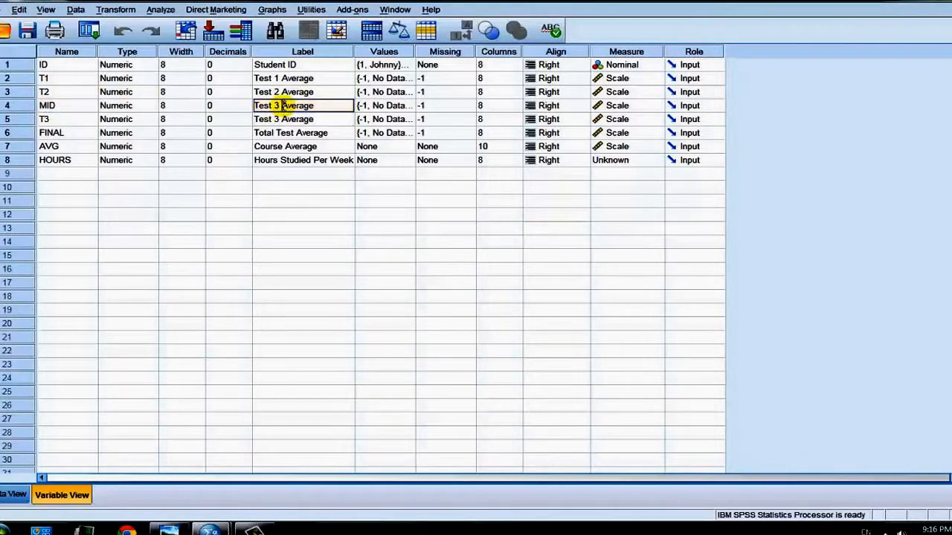
pyautogui.moveTo(283, 107); pyautogui.dragTo(100, 94)
pyautogui.write('Mid')
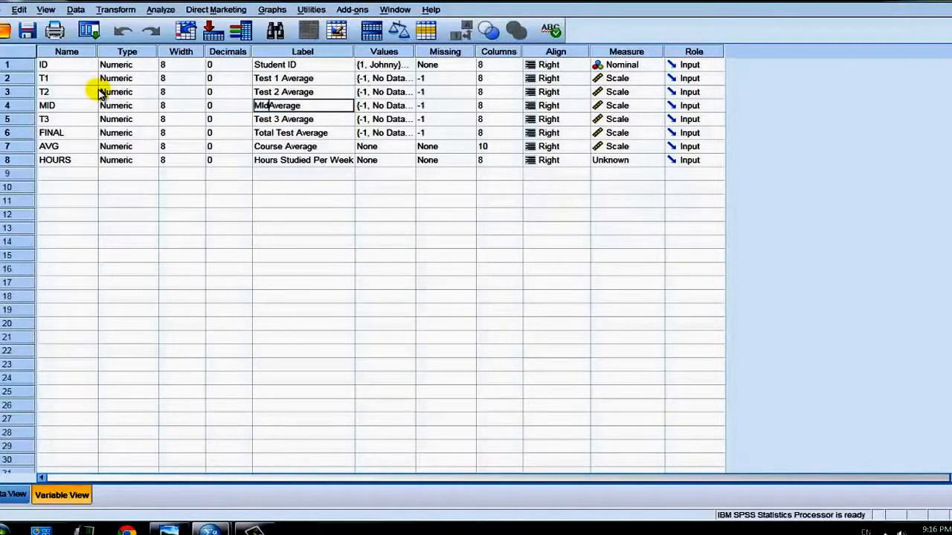
pyautogui.write('term')
pyautogui.press('BackSpace')
pyautogui.press('BackSpace')
pyautogui.press('BackSpace')
pyautogui.press('BackSpace')
pyautogui.write('Score')
# - Reword the T2 and T1 labels to "Test 2 Score" and "Test 1 Score"
pyautogui.click(293, 92)
pyautogui.click(293, 92)
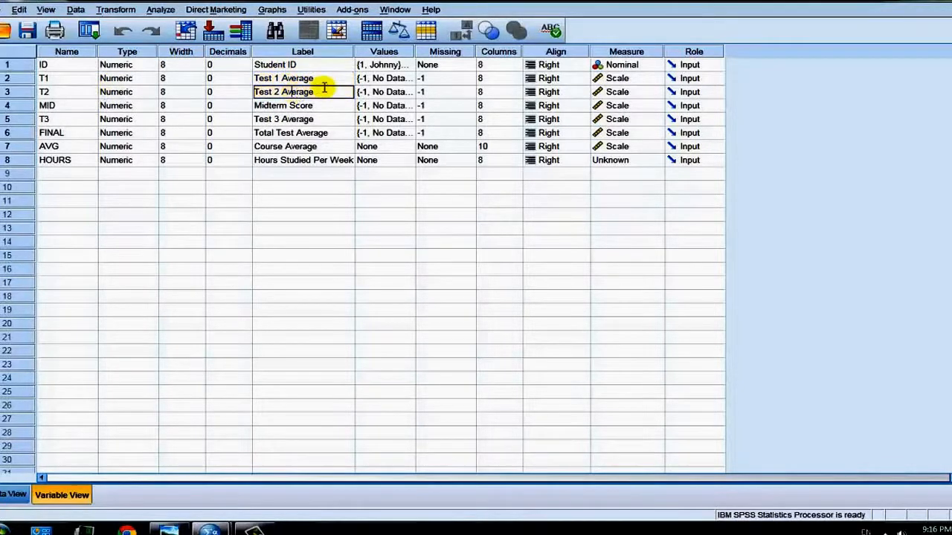
pyautogui.doubleClick(306, 92)
pyautogui.write('Score')
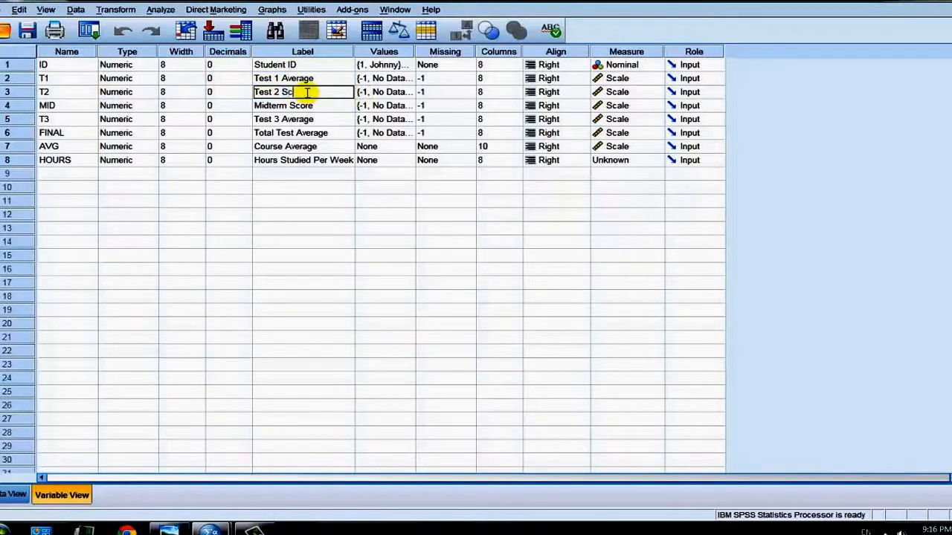
pyautogui.click(293, 78)
pyautogui.doubleClick(298, 78)
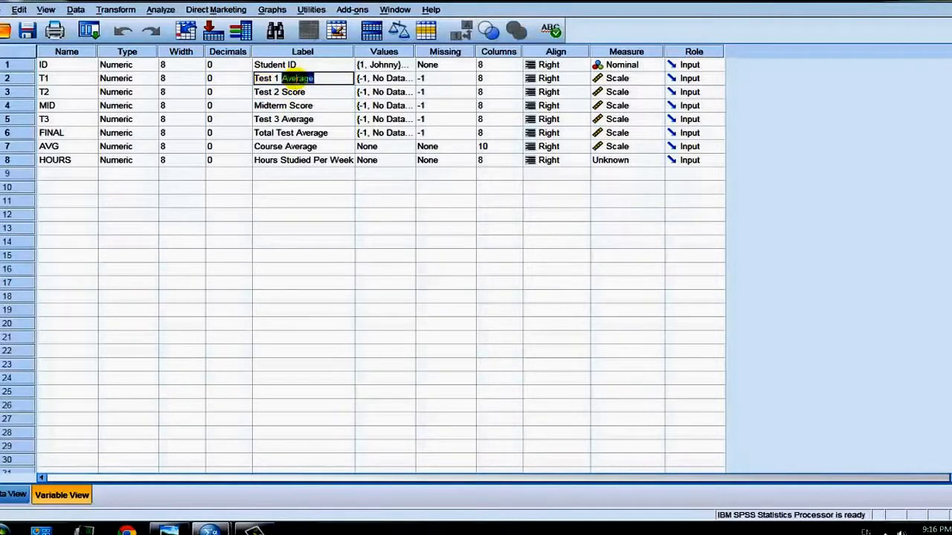
pyautogui.write('Score')
# - Reword the label of the T3 variable to "Test 3 Score"
pyautogui.click(307, 119)
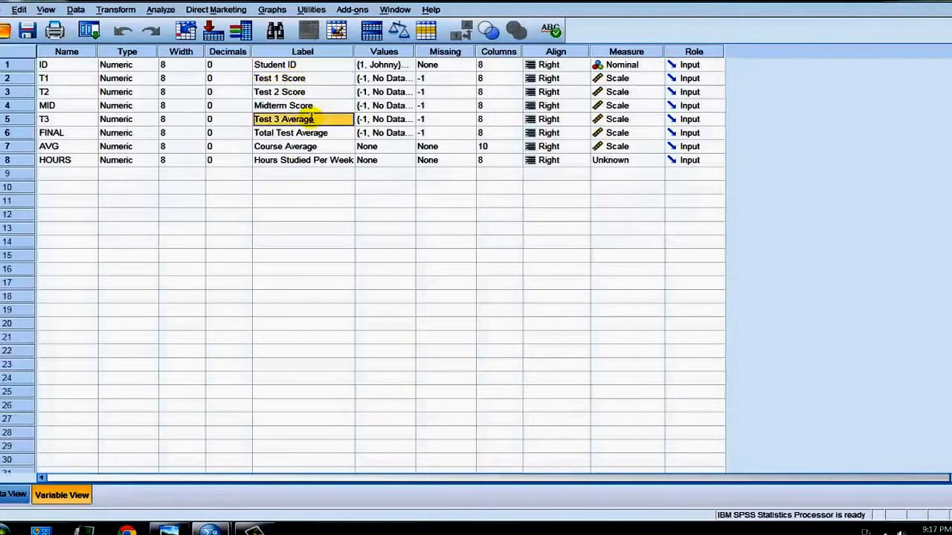
pyautogui.click(308, 119)
pyautogui.doubleClick(306, 119)
pyautogui.write('Score')
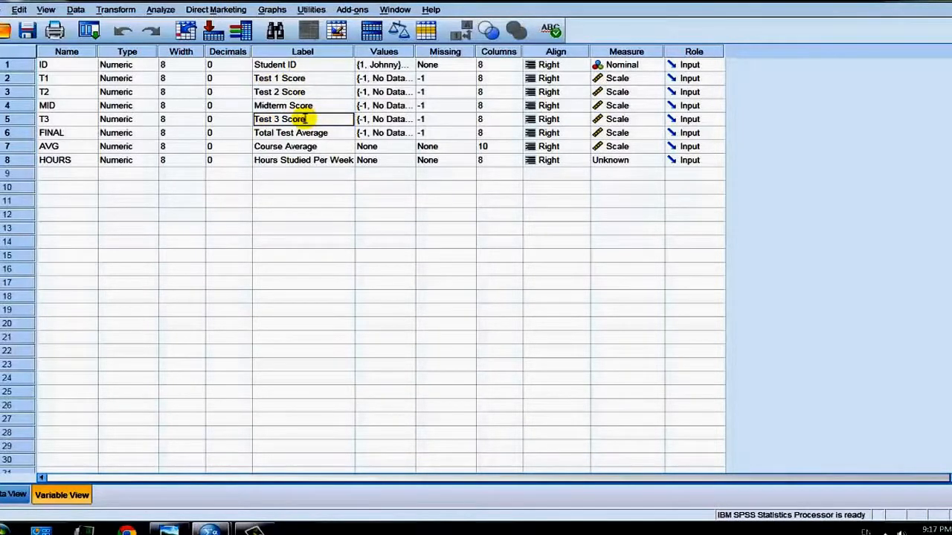
# - Replace the label of the FINAL variable with "Final Score"
pyautogui.click(324, 135)
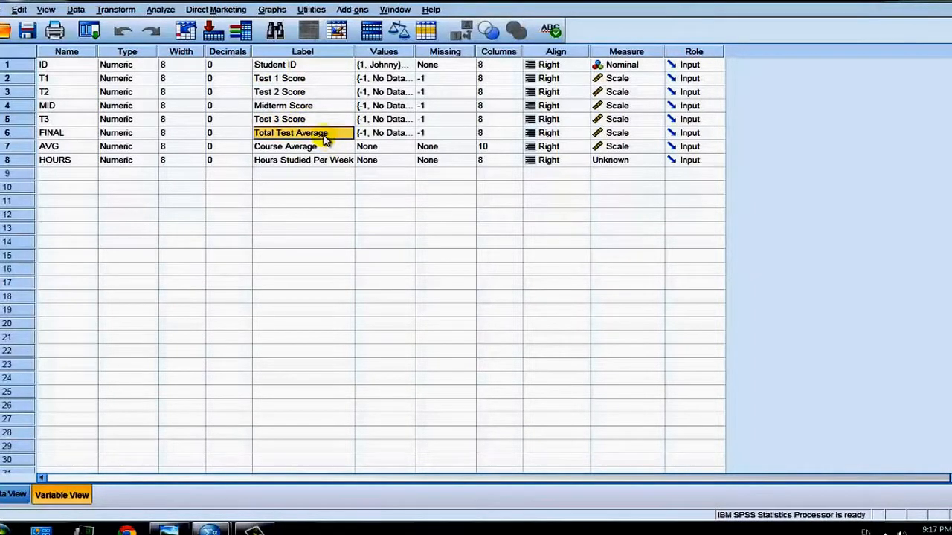
pyautogui.doubleClick(326, 134)
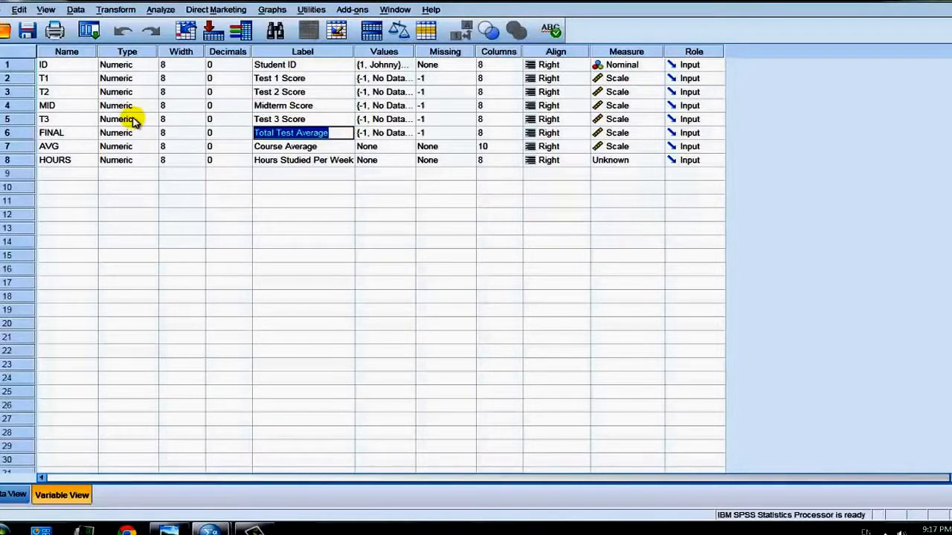
pyautogui.press('Left')
pyautogui.press('Right')
pyautogui.press('Right')
pyautogui.press('Right')
pyautogui.press('Right')
pyautogui.press('Right')
pyautogui.press('Right')
pyautogui.press('Right')
pyautogui.press('Right')
pyautogui.press('Right')
pyautogui.press('Right')
pyautogui.press('Right')
pyautogui.press('Right')
pyautogui.press('Right')
pyautogui.press('Right')
pyautogui.press('Right')
pyautogui.press('Right')
pyautogui.press('Right')
pyautogui.press('Right')
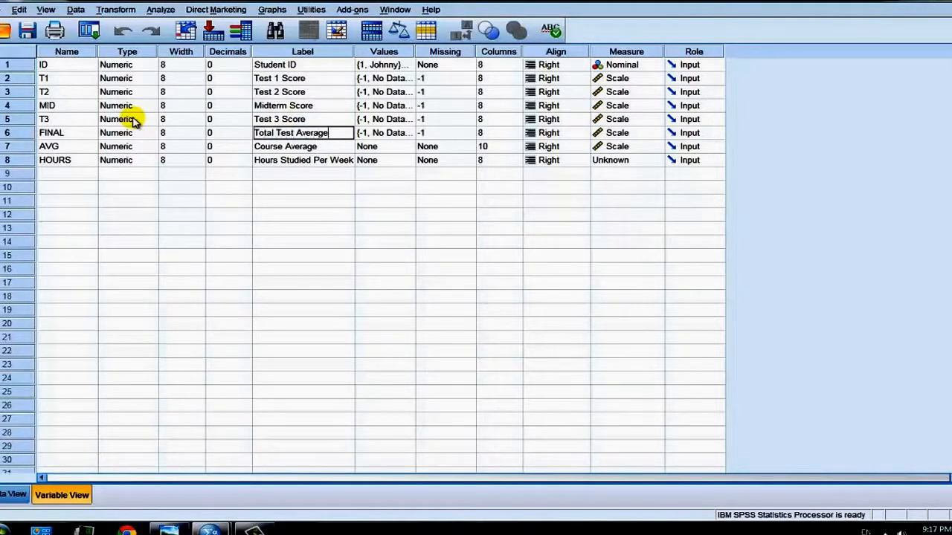
pyautogui.press('BackSpace')
pyautogui.press('BackSpace')
pyautogui.press('BackSpace')
pyautogui.press('BackSpace')
pyautogui.press('BackSpace')
pyautogui.press('BackSpace')
pyautogui.press('BackSpace')
pyautogui.press('BackSpace')
pyautogui.press('BackSpace')
pyautogui.press('BackSpace')
pyautogui.press('BackSpace')
pyautogui.press('BackSpace')
pyautogui.press('BackSpace')
pyautogui.press('BackSpace')
pyautogui.press('BackSpace')
pyautogui.press('BackSpace')
pyautogui.press('BackSpace')
pyautogui.press('BackSpace')
pyautogui.write('Final ')
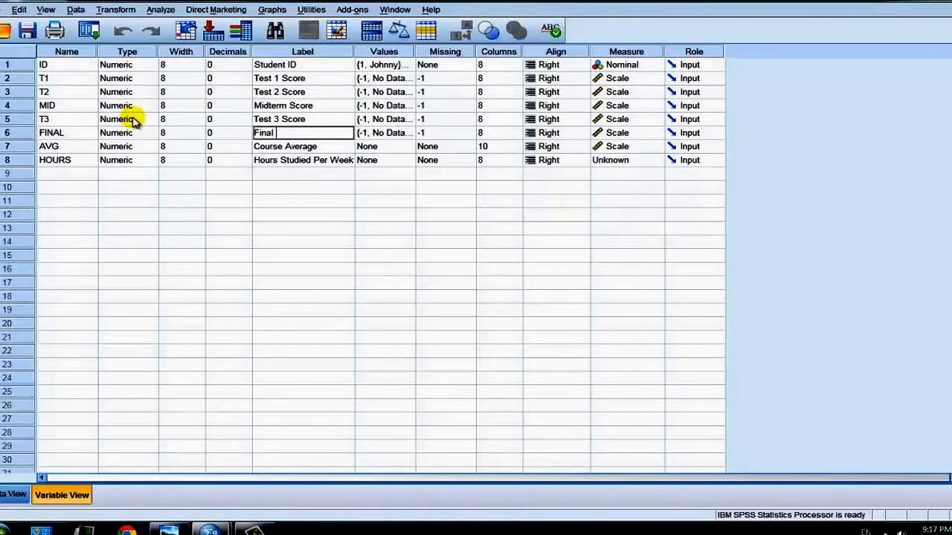
pyautogui.write('Score')
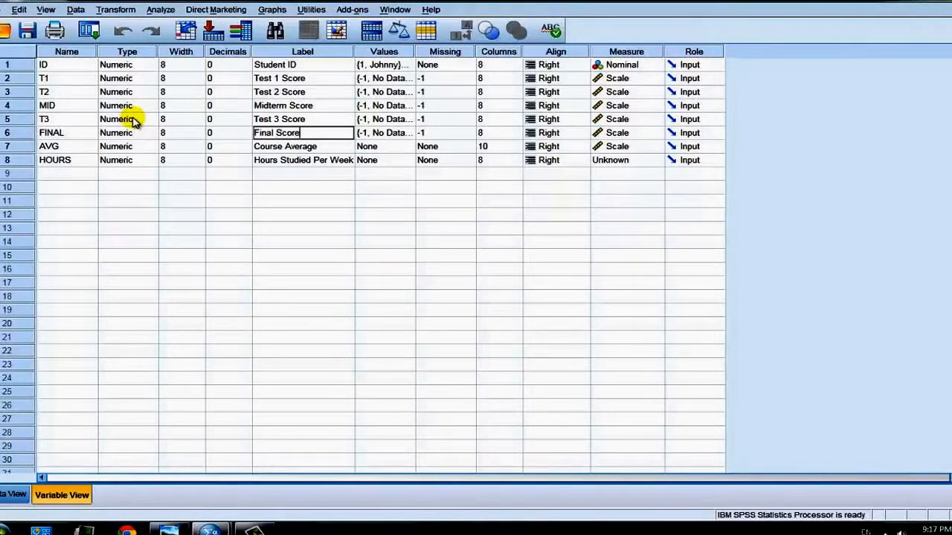
pyautogui.click(334, 148)
# - Set the measurement level of the HOURS variable to Scale
pyautogui.click(333, 162)
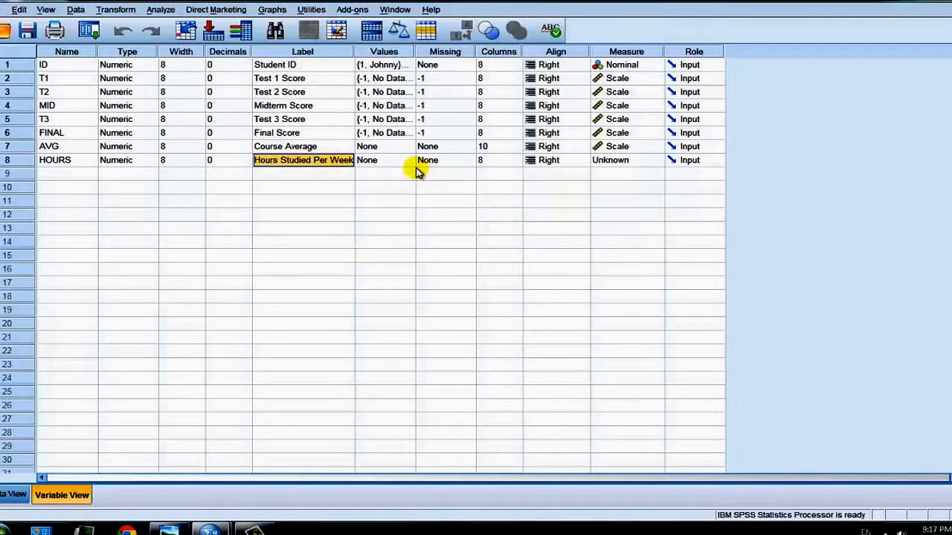
pyautogui.click(49, 146)
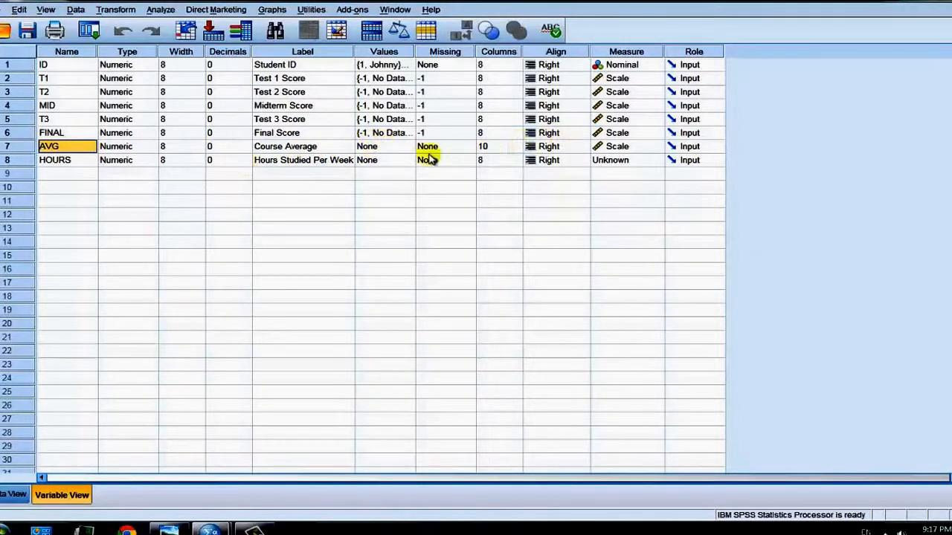
pyautogui.click(70, 162)
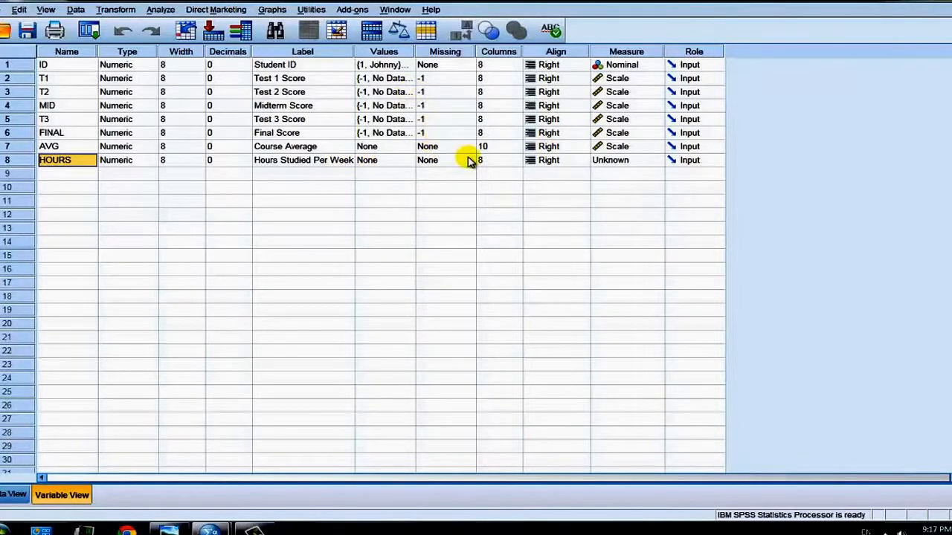
pyautogui.click(655, 160)
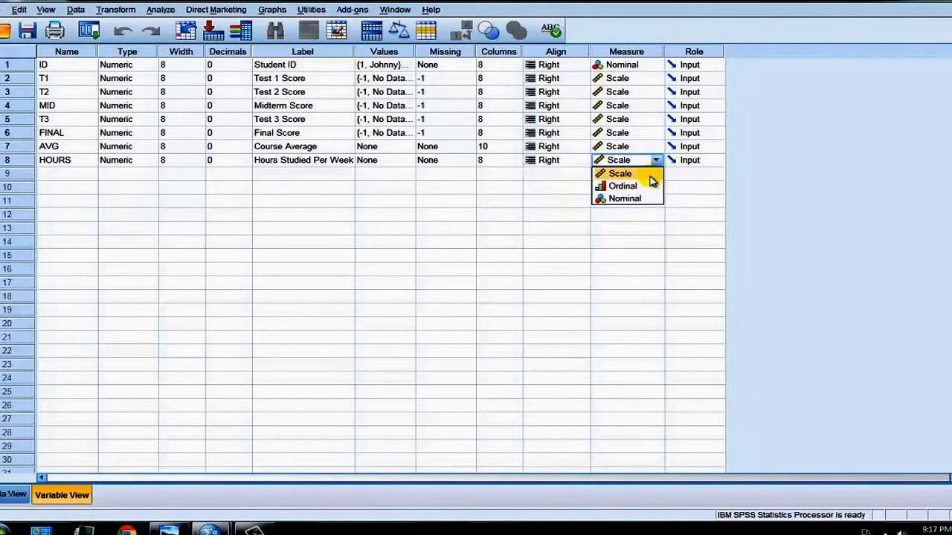
pyautogui.click(652, 176)
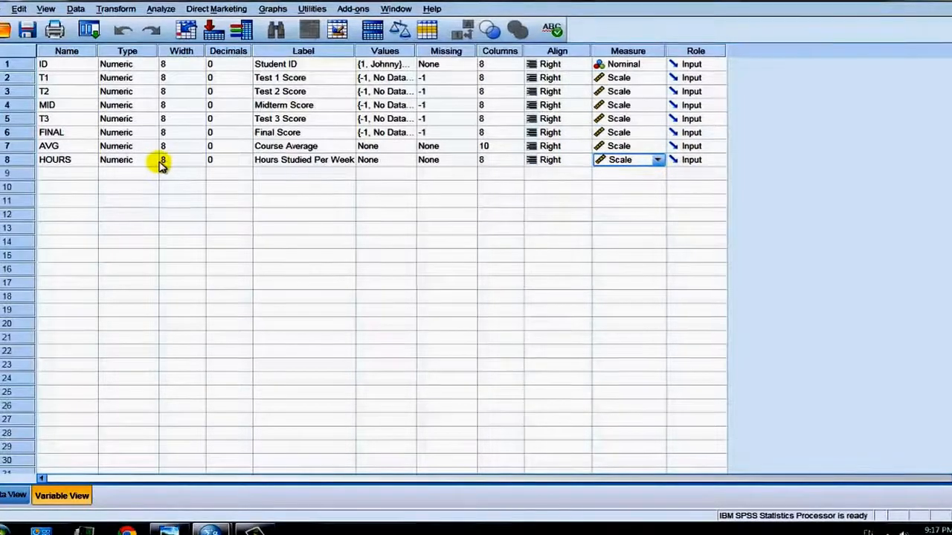
# - Start a Compute Variable operation from the data view with HOURS as the target, and clear the old numeric expression
pyautogui.click(14, 495)
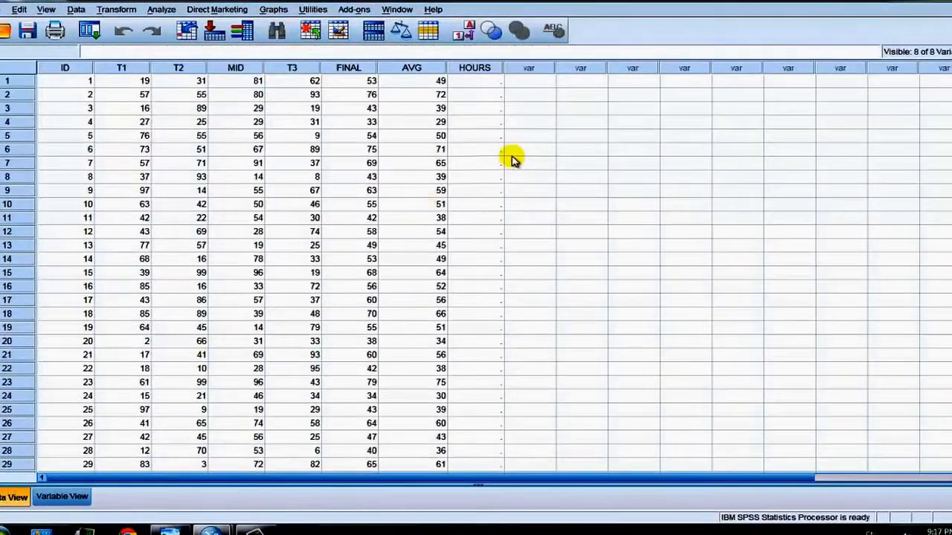
pyautogui.scroll(-3, 511, 159)
pyautogui.scroll(3, 512, 158)
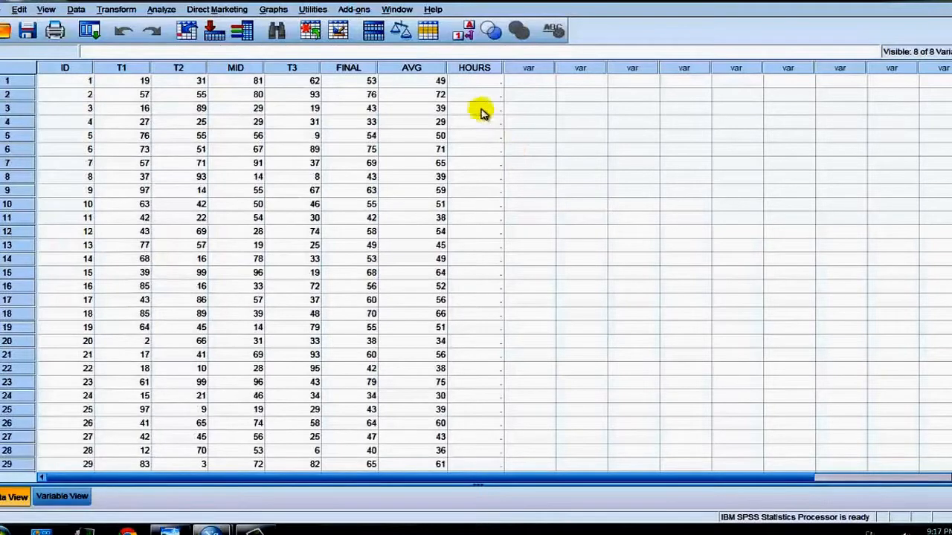
pyautogui.click(115, 9)
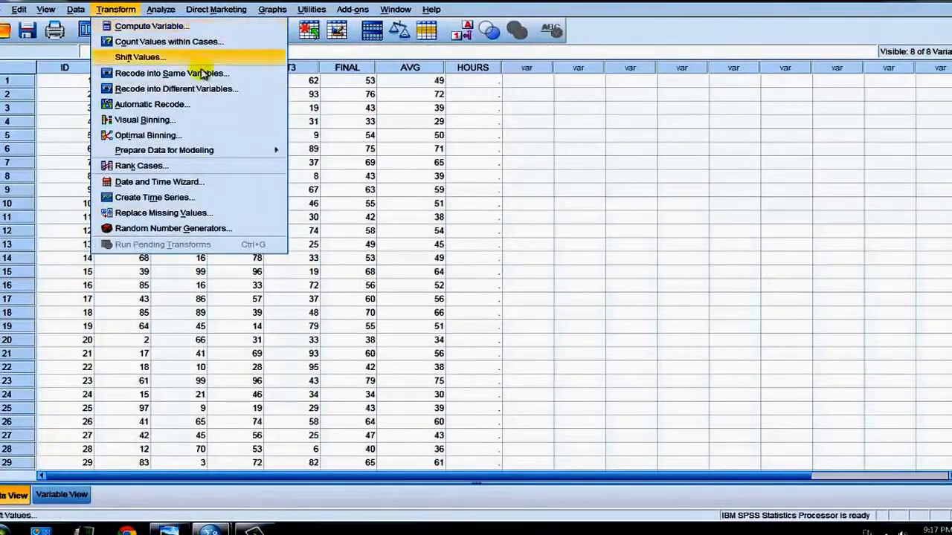
pyautogui.click(160, 26)
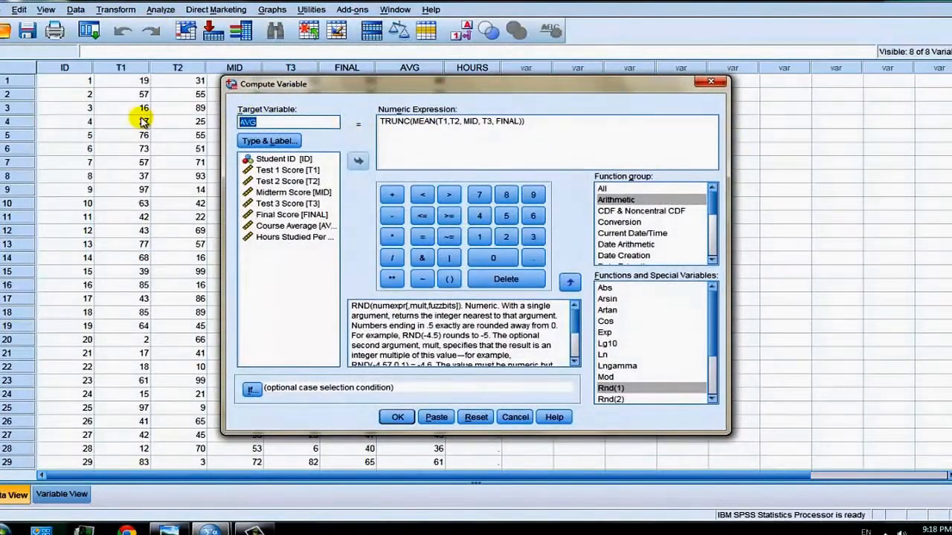
pyautogui.write('HOURS')
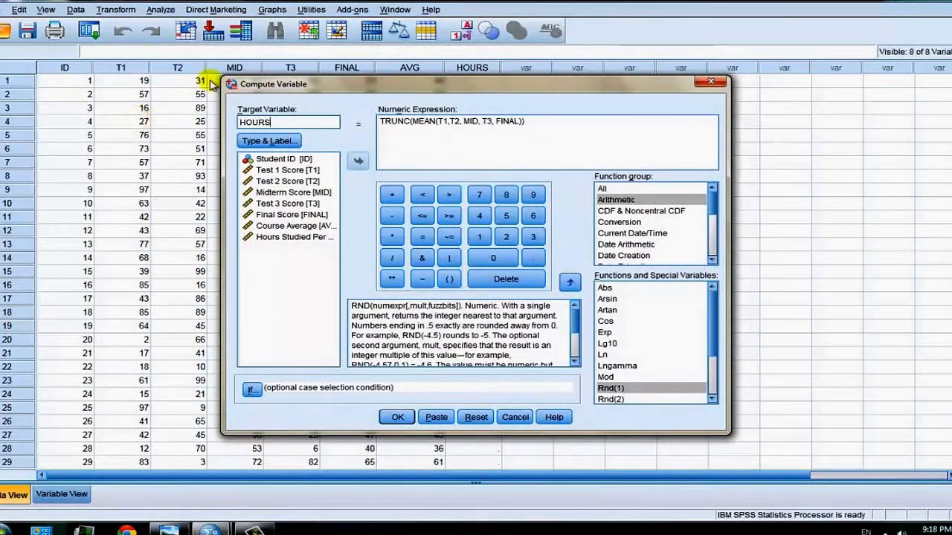
pyautogui.click(565, 123)
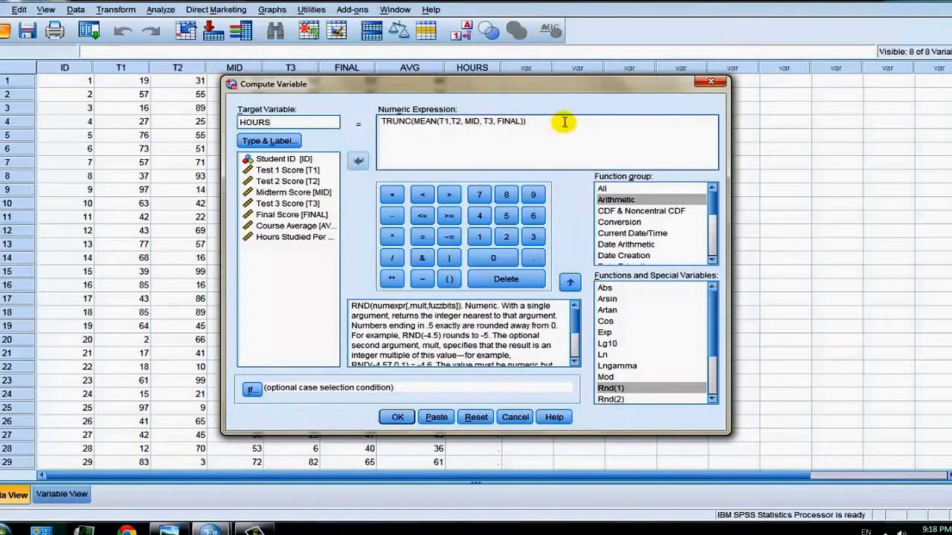
pyautogui.moveTo(552, 122); pyautogui.dragTo(323, 113)
pyautogui.press('Delete')
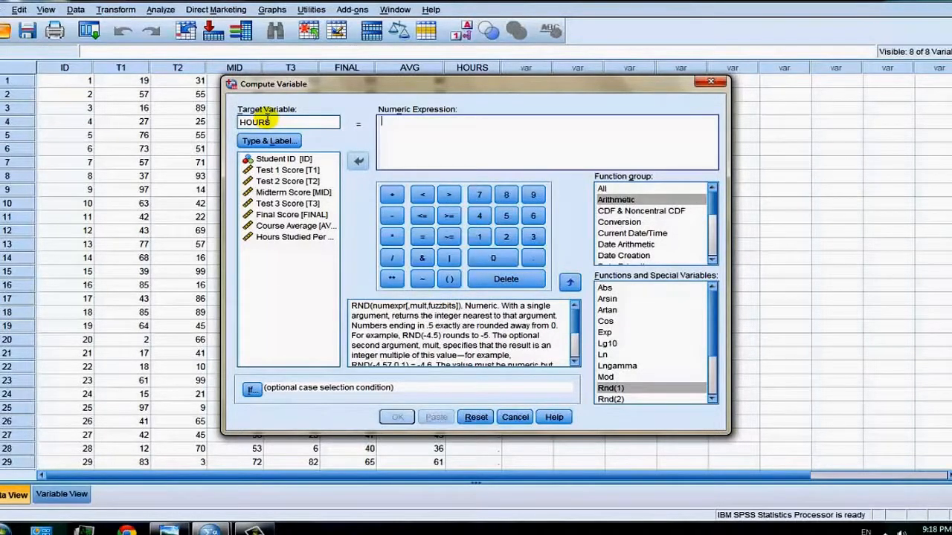
# - Restrict the HOURS computation to cases that satisfy the condition AVG >= 60, replacing the old condition
pyautogui.click(251, 390)
pyautogui.click(381, 132)
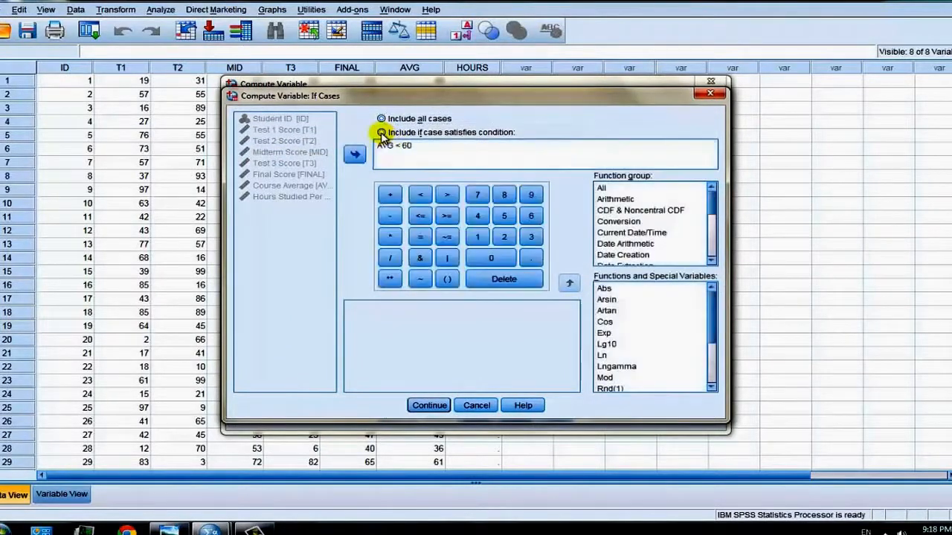
pyautogui.moveTo(426, 147); pyautogui.dragTo(377, 149)
pyautogui.press('Delete')
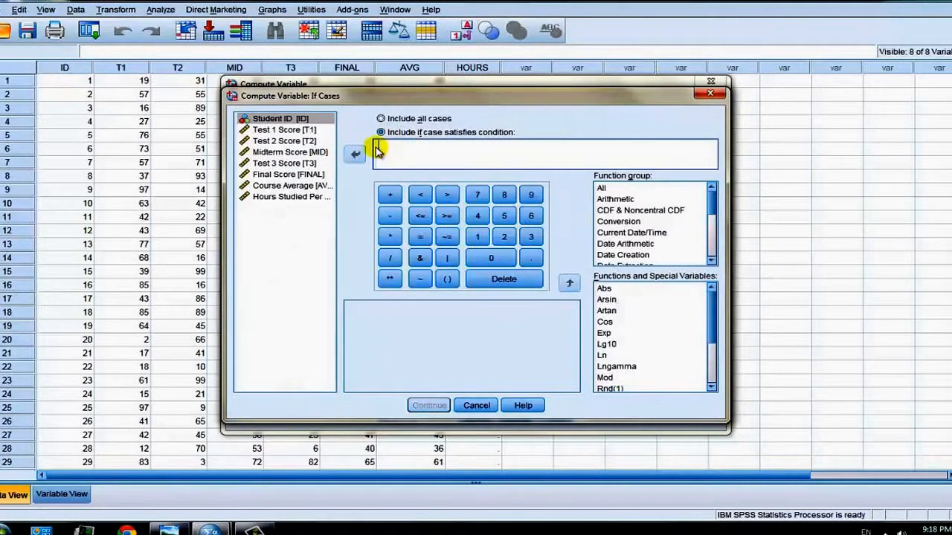
pyautogui.write('AVG >= 60')
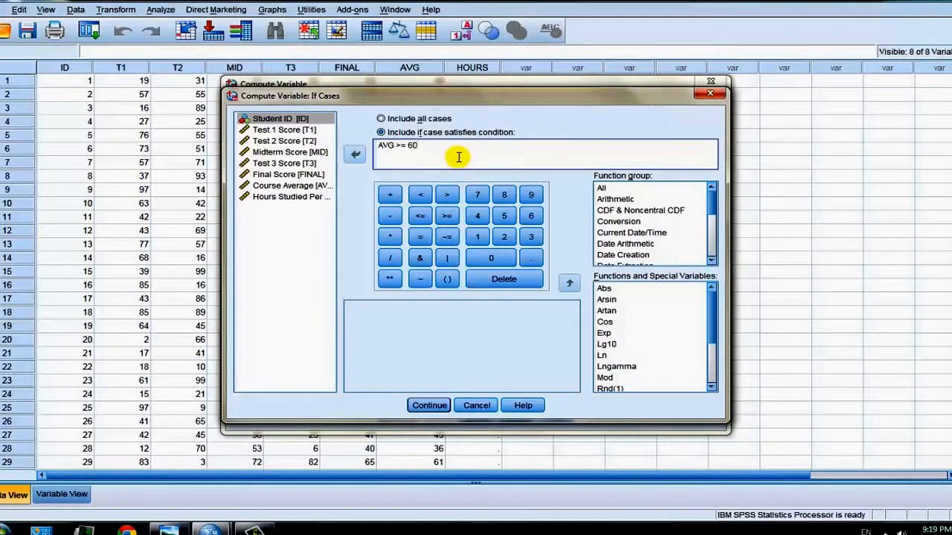
pyautogui.click(430, 406)
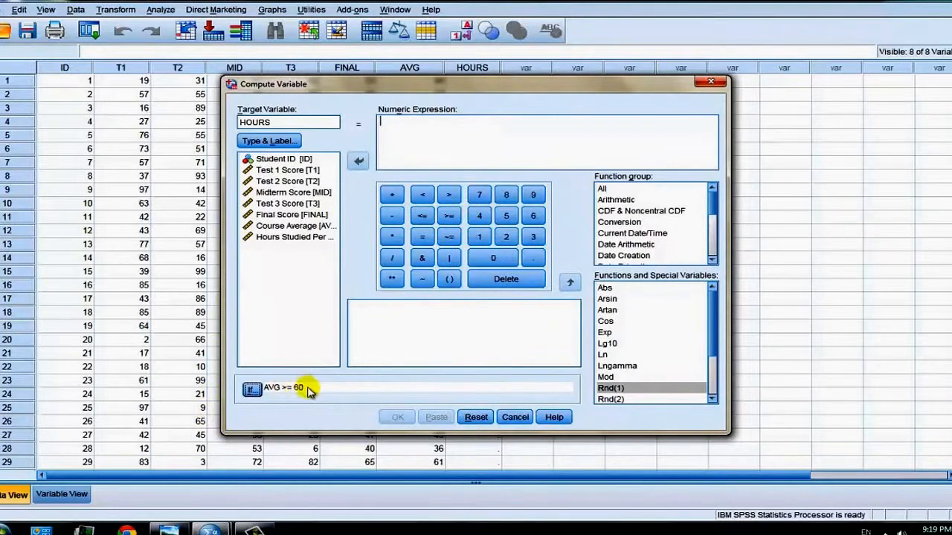
# - Insert the Rv.Uniform function from the Random Numbers group into the numeric expression for HOURS
pyautogui.click(395, 122)
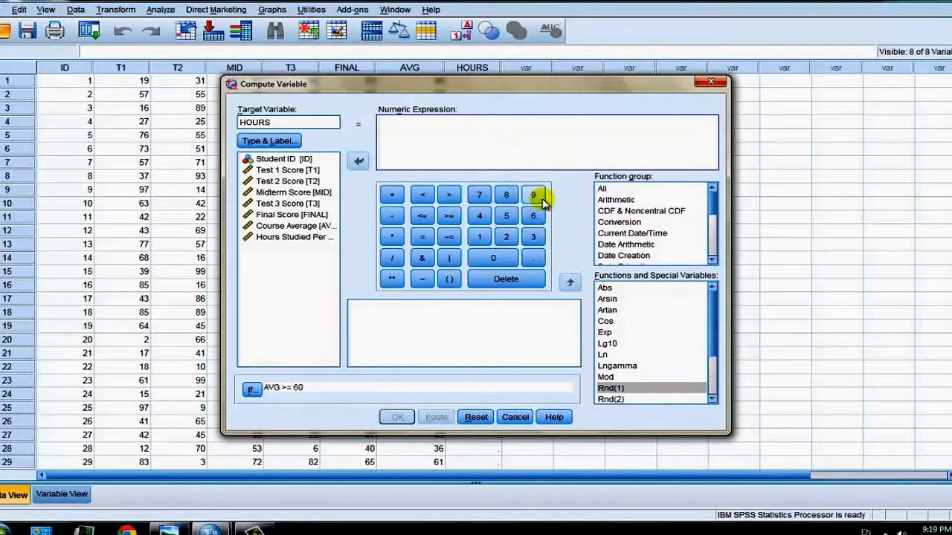
pyautogui.moveTo(712, 333); pyautogui.dragTo(710, 397)
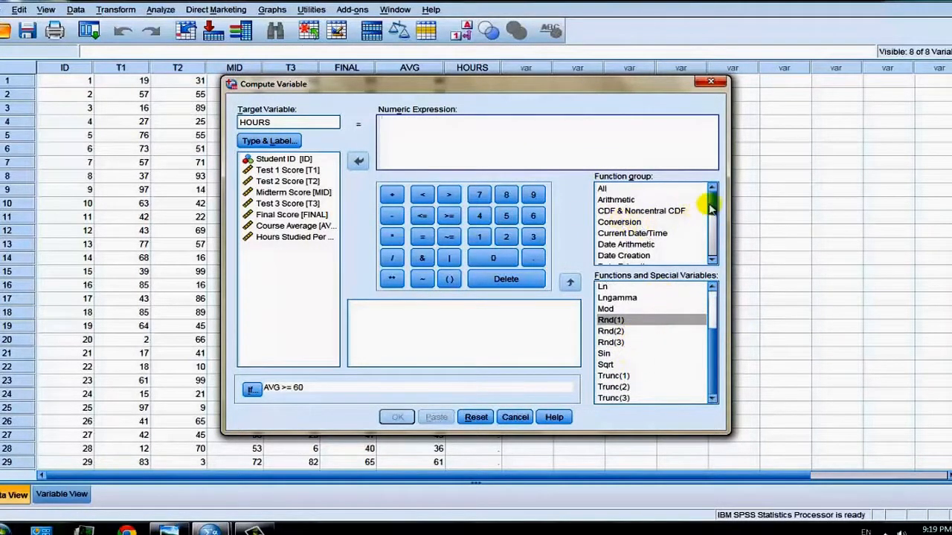
pyautogui.moveTo(712, 202); pyautogui.dragTo(711, 233)
pyautogui.click(655, 221)
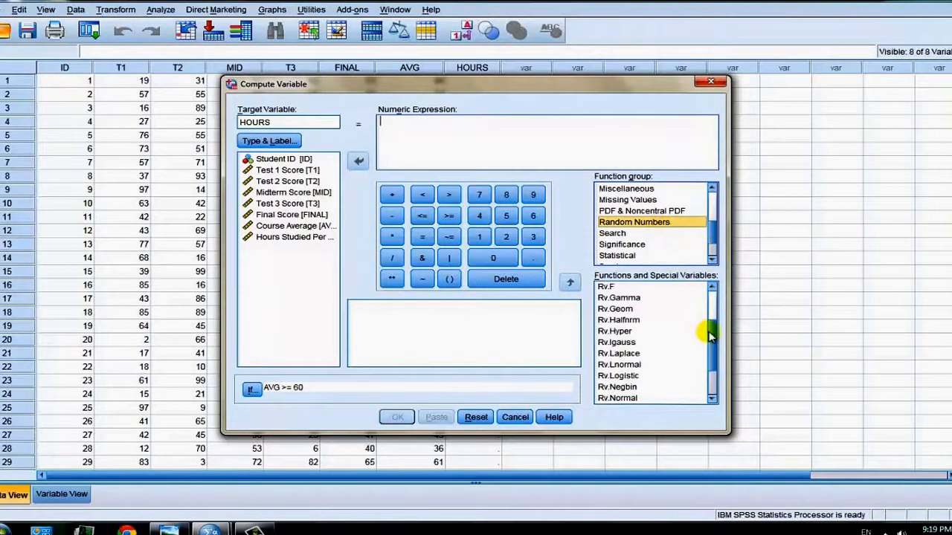
pyautogui.moveTo(709, 324); pyautogui.dragTo(709, 379)
pyautogui.click(637, 386)
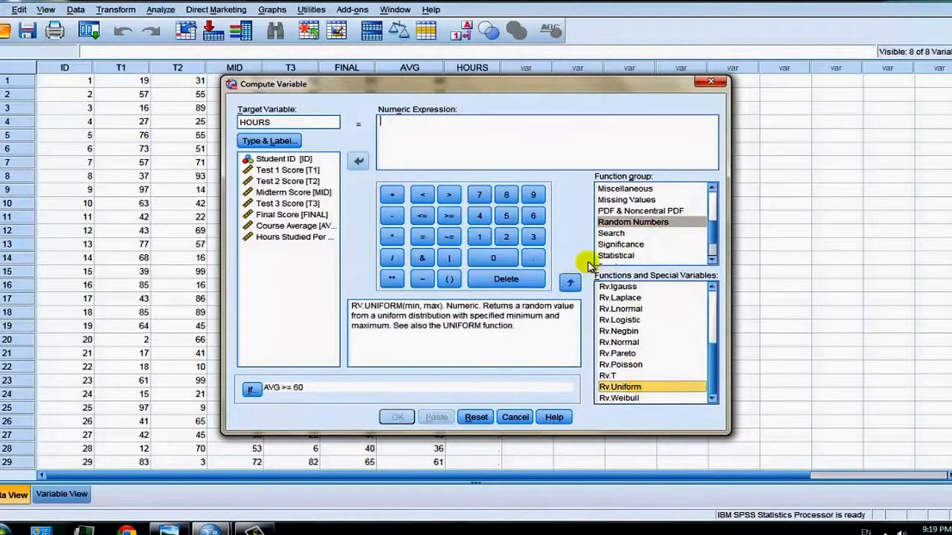
pyautogui.click(568, 283)
# - Set the random range to 5 through 9 and truncate it, making the expression TRUNC(RV.UNIFORM(5,9))
pyautogui.write('0')
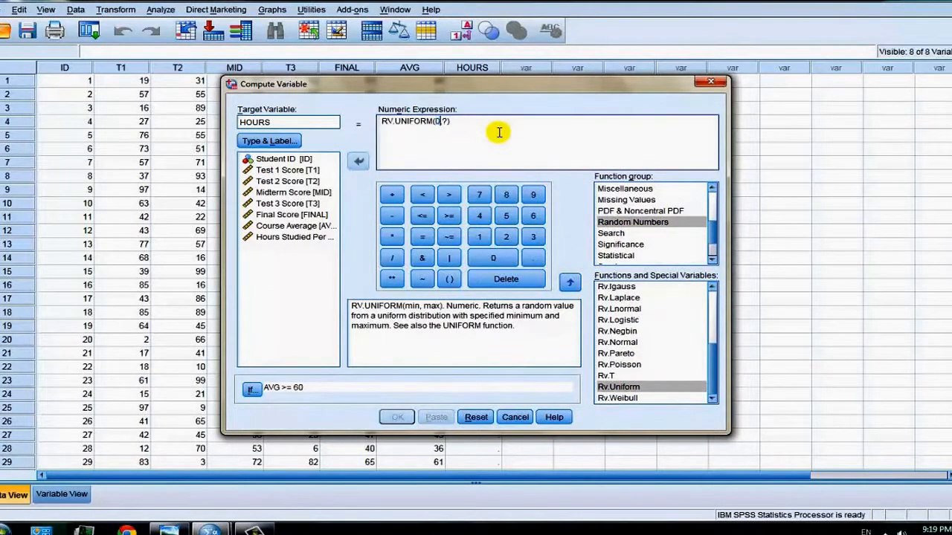
pyautogui.press('BackSpace')
pyautogui.press('BackSpace')
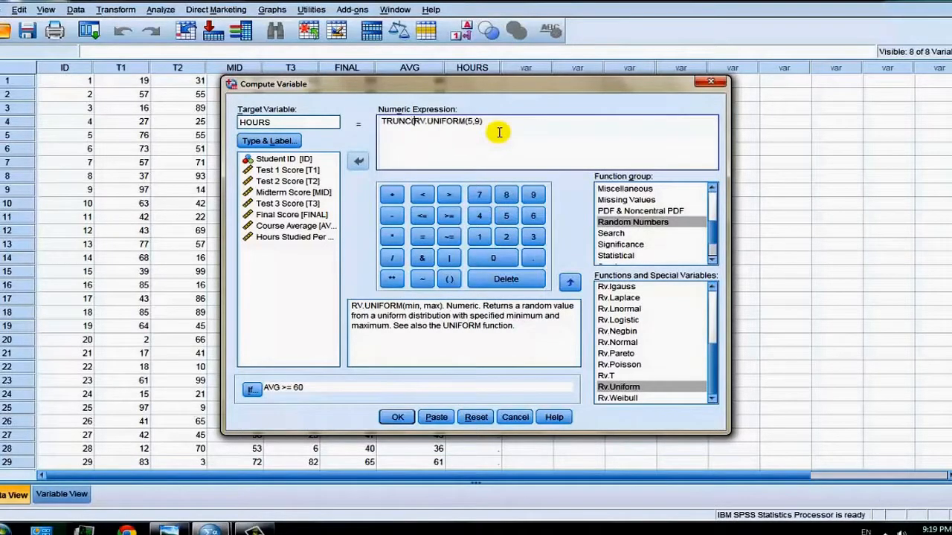
pyautogui.write(')')
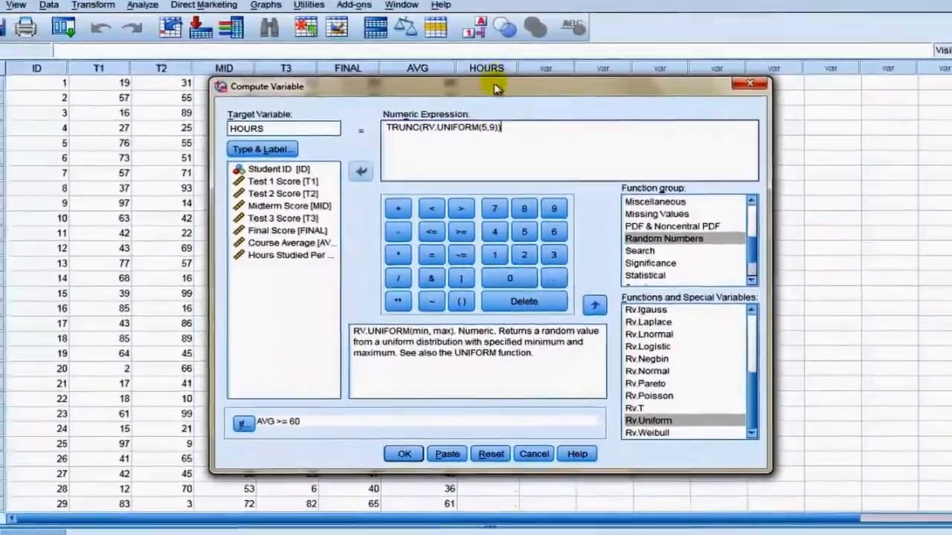
# - Run the HOURS computation, accept changing the existing variable, and return from the output log to the data
pyautogui.moveTo(474, 82); pyautogui.dragTo(661, 208)
pyautogui.moveTo(779, 271); pyautogui.dragTo(498, 34)
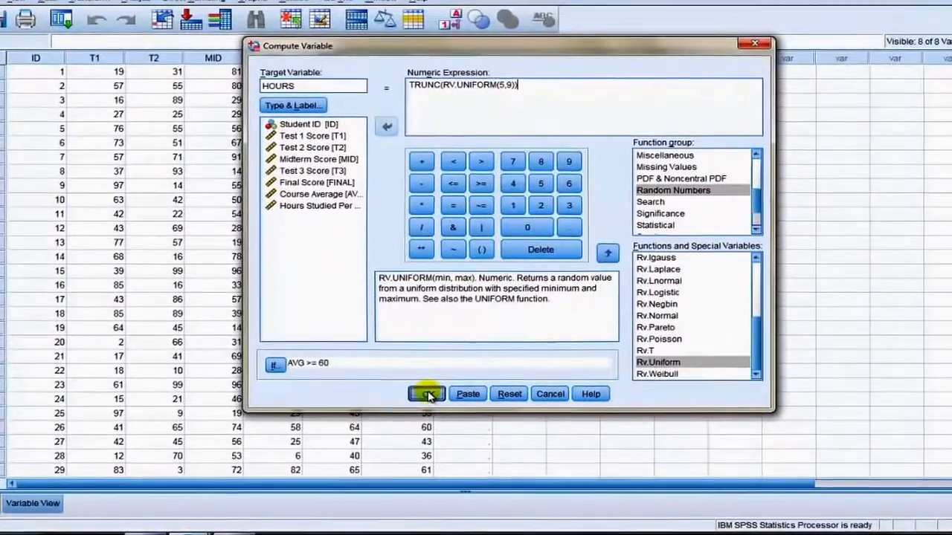
pyautogui.click(427, 395)
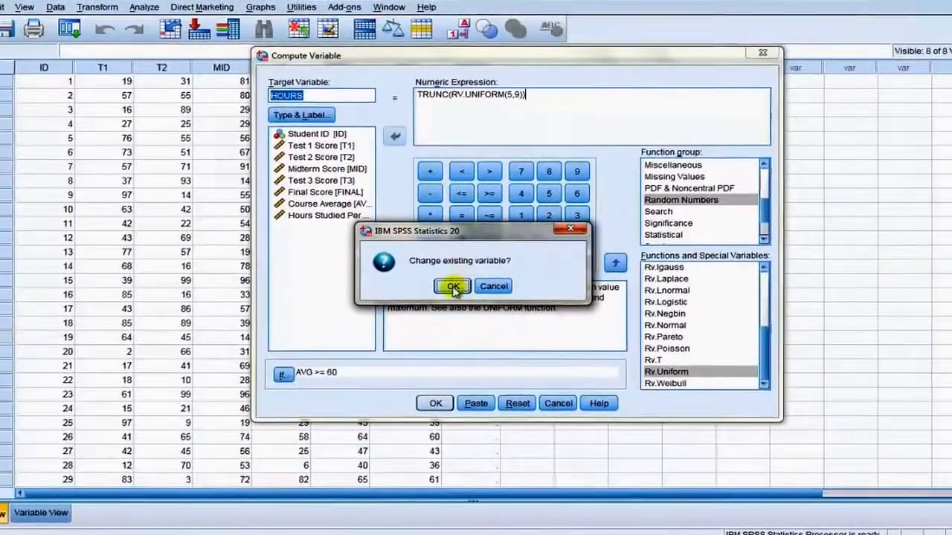
pyautogui.click(443, 282)
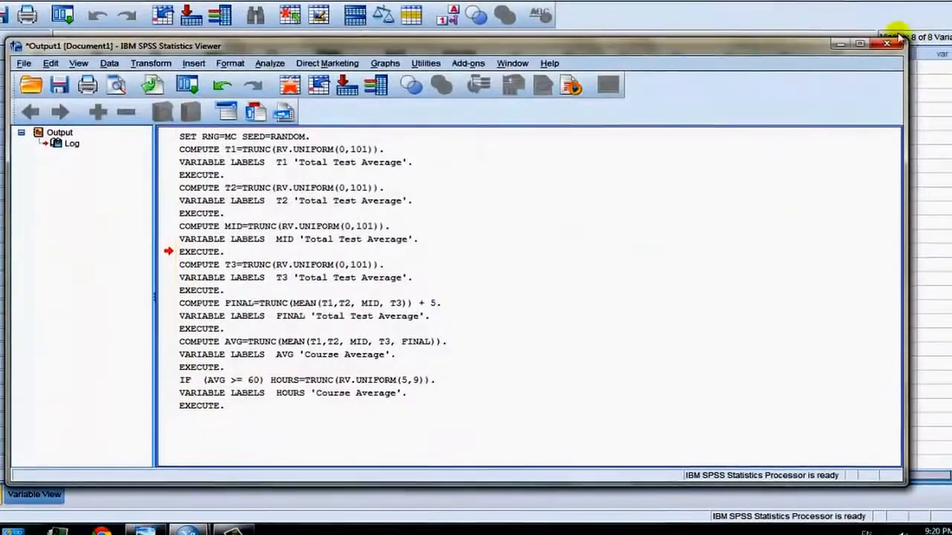
pyautogui.click(846, 37)
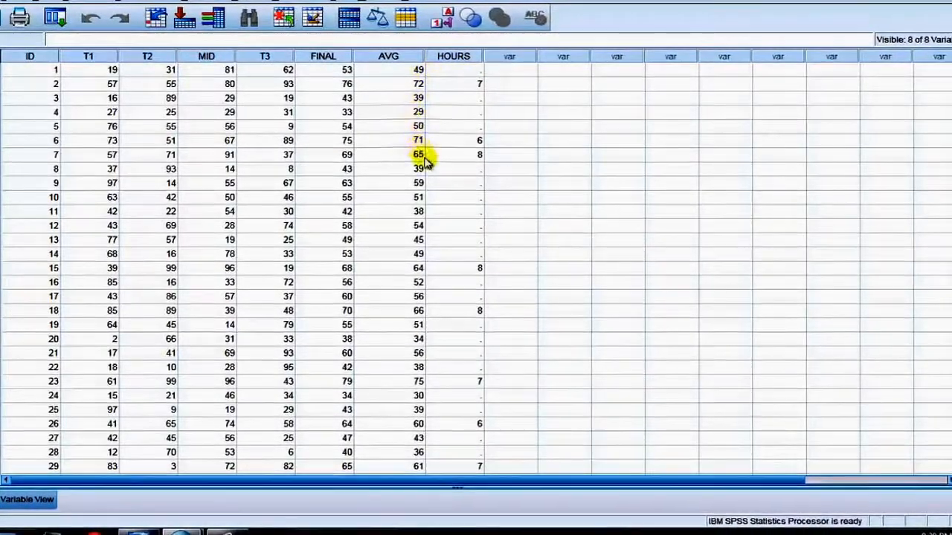
pyautogui.scroll(-2, 472, 238)
pyautogui.scroll(2, 501, 327)
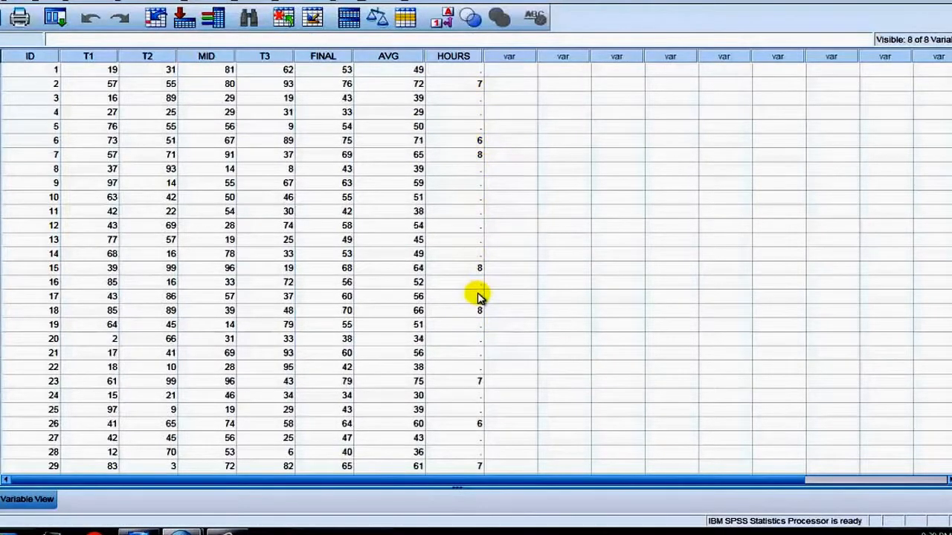
pyautogui.scroll(-1, 478, 293)
pyautogui.scroll(1, 478, 296)
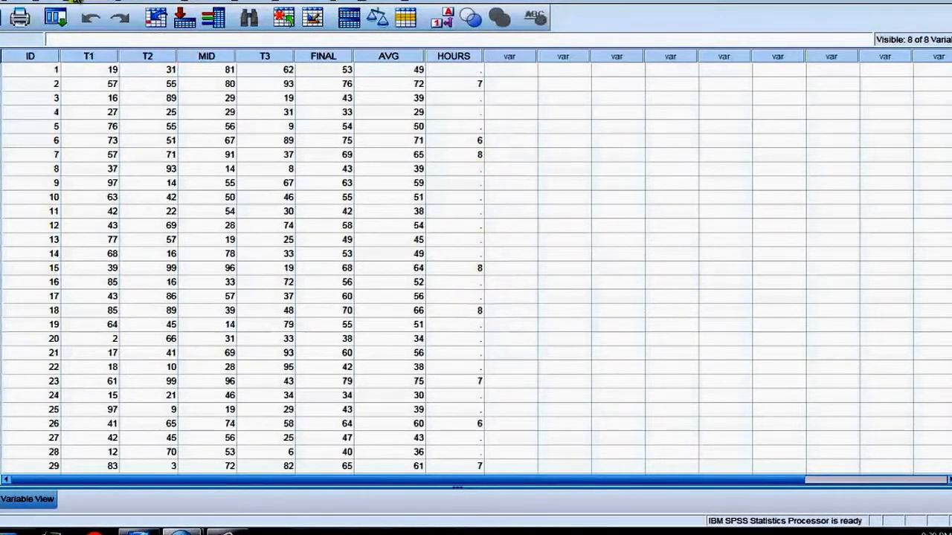
# - Reopen the Compute Variable setup for HOURS and change its case condition to AVG < 60
pyautogui.click(77, 2)
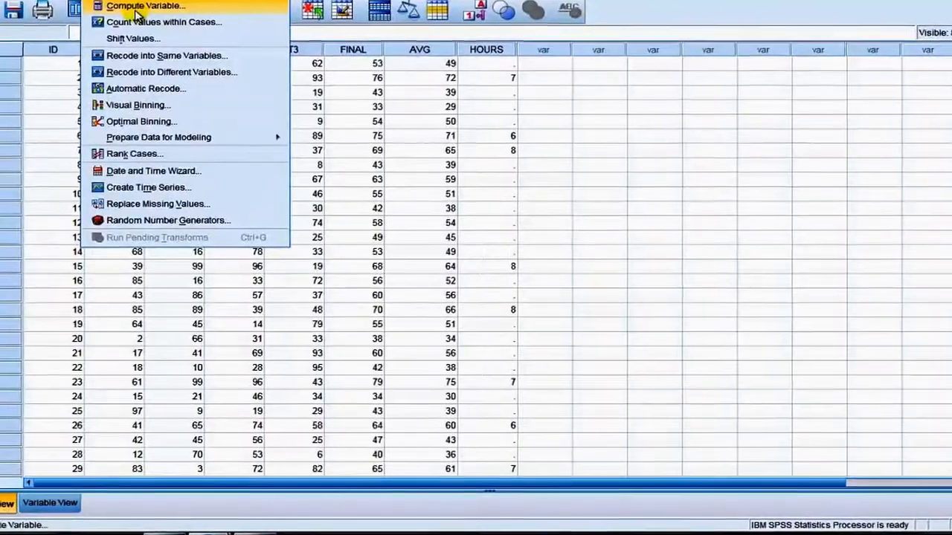
pyautogui.click(126, 11)
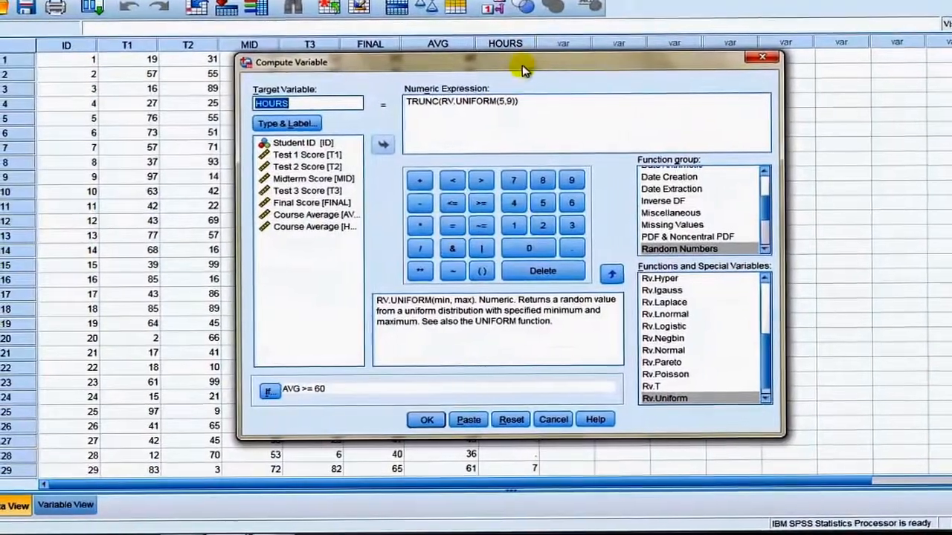
pyautogui.moveTo(523, 65); pyautogui.dragTo(739, 38)
pyautogui.click(445, 372)
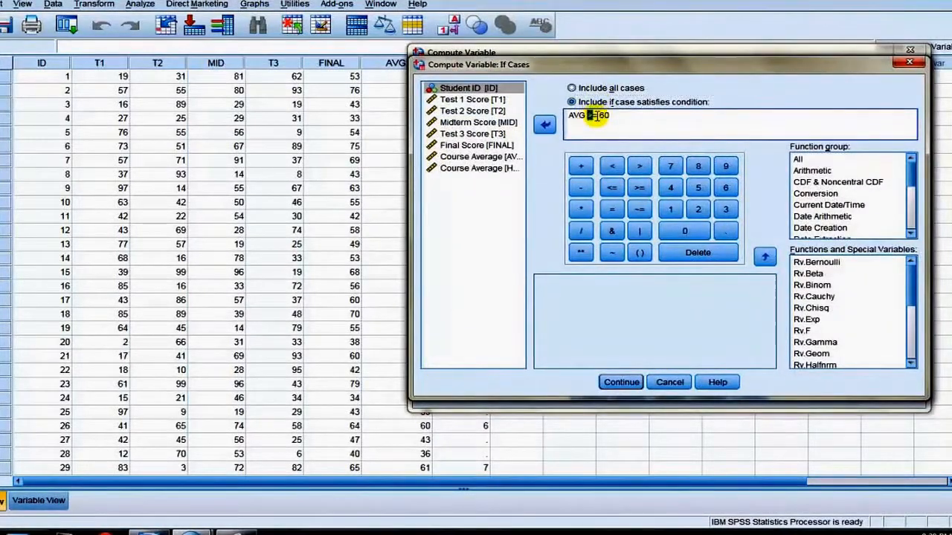
pyautogui.moveTo(598, 115)
pyautogui.mouseDown()
pyautogui.moveTo(577, 117)
pyautogui.moveTo(587, 115)
pyautogui.mouseUp()
pyautogui.write('<')
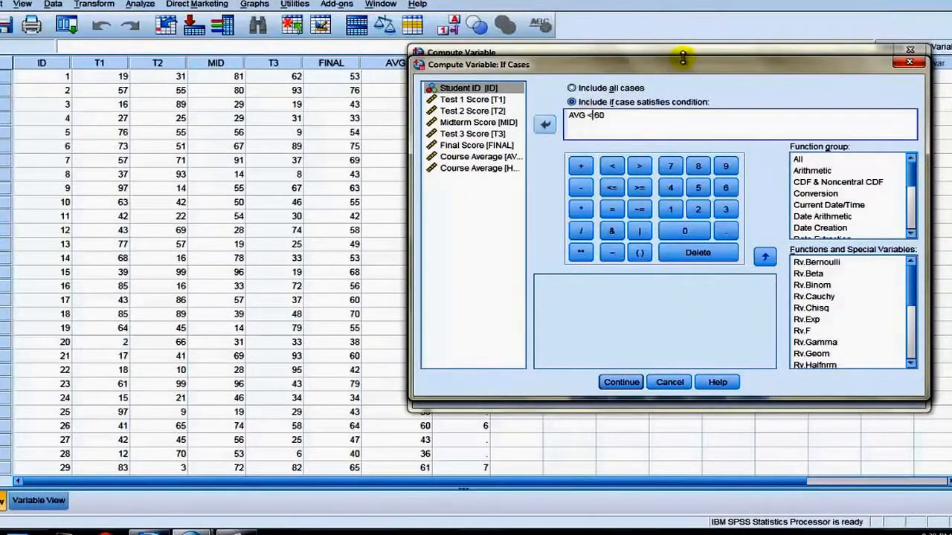
pyautogui.click(617, 381)
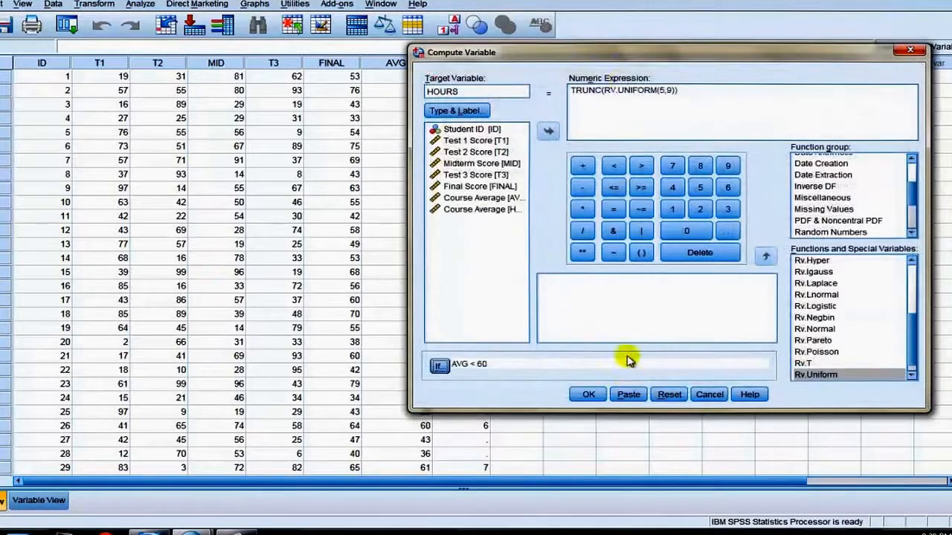
# - Change the HOURS expression to TRUNC(RV.UNIFORM(0,5)), run it over the existing variable, and return from the output log to the data
pyautogui.doubleClick(670, 90)
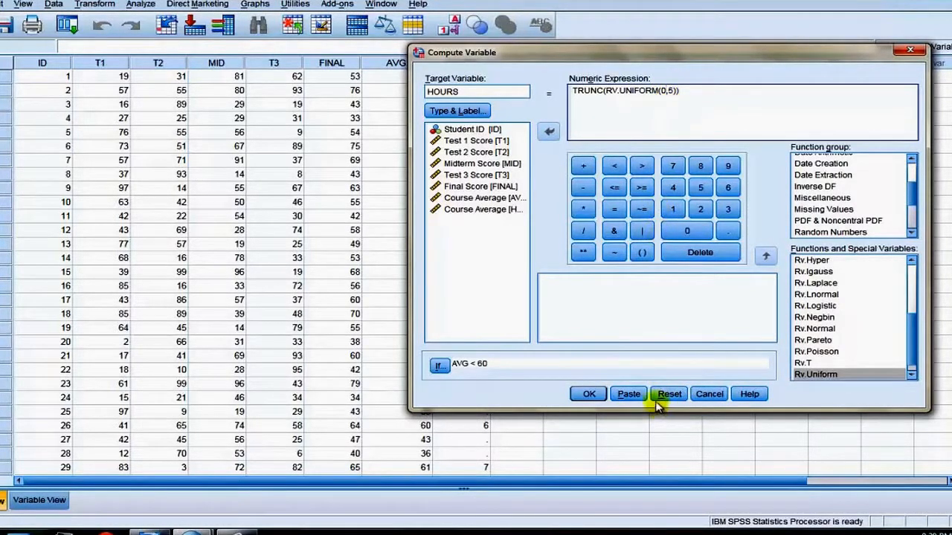
pyautogui.click(588, 396)
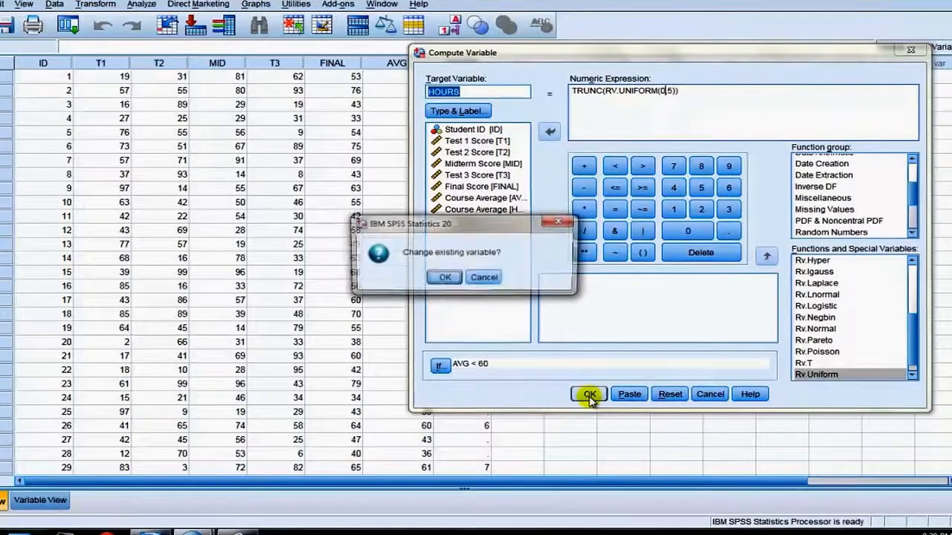
pyautogui.click(445, 278)
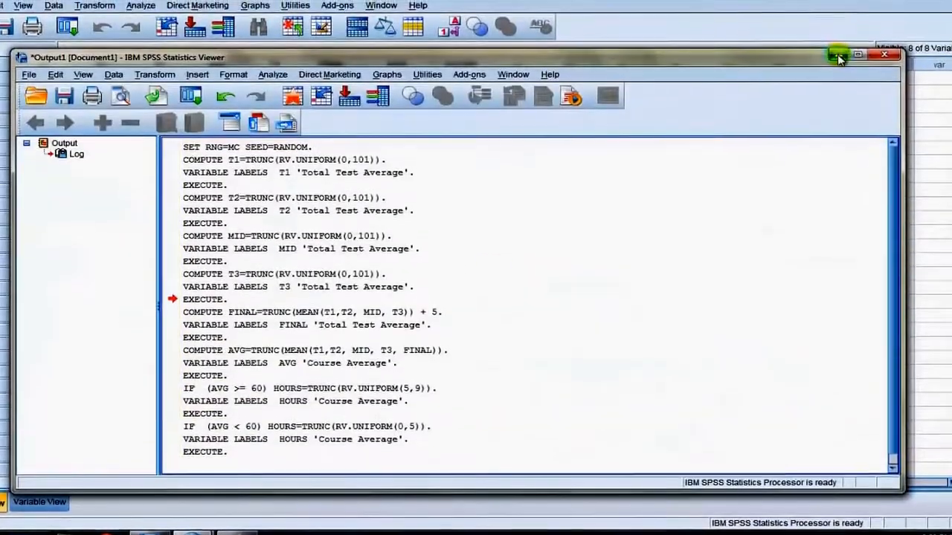
pyautogui.click(839, 48)
pyautogui.scroll(-3, 476, 283)
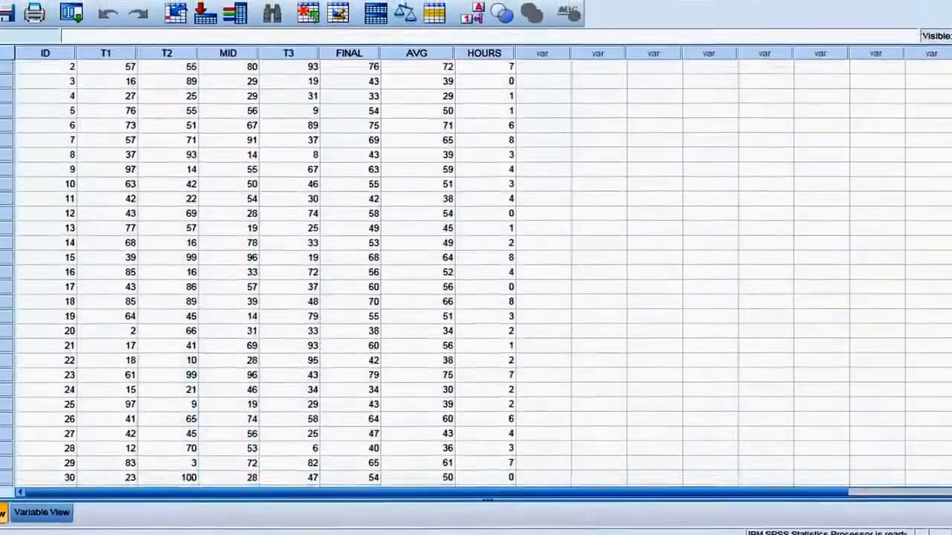
pyautogui.scroll(3, 476, 282)
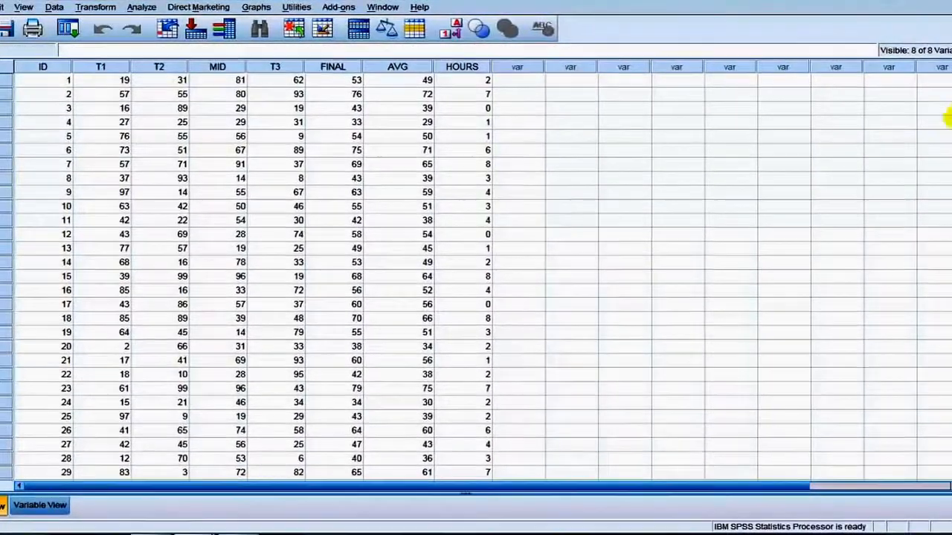
pyautogui.scroll(-3, 510, 293)
pyautogui.scroll(3, 513, 293)
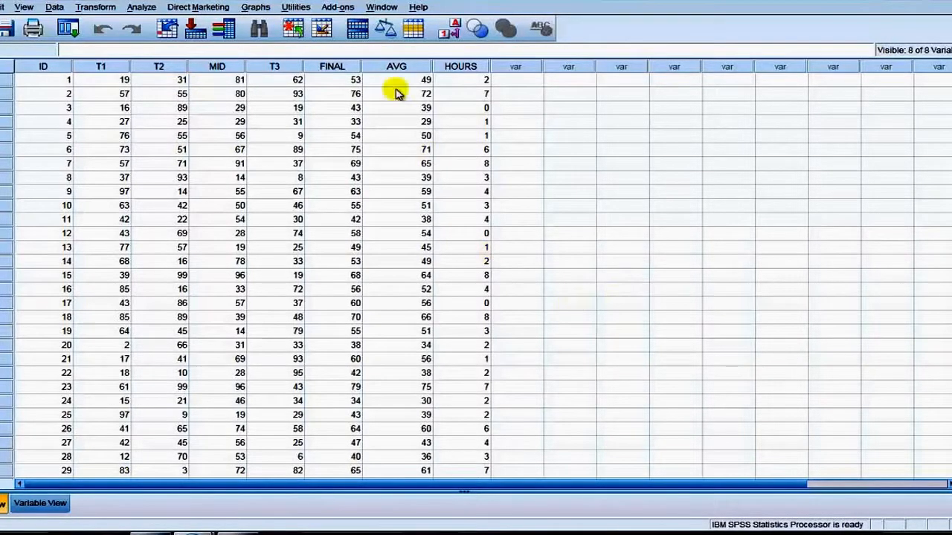
pyautogui.click(144, 9)
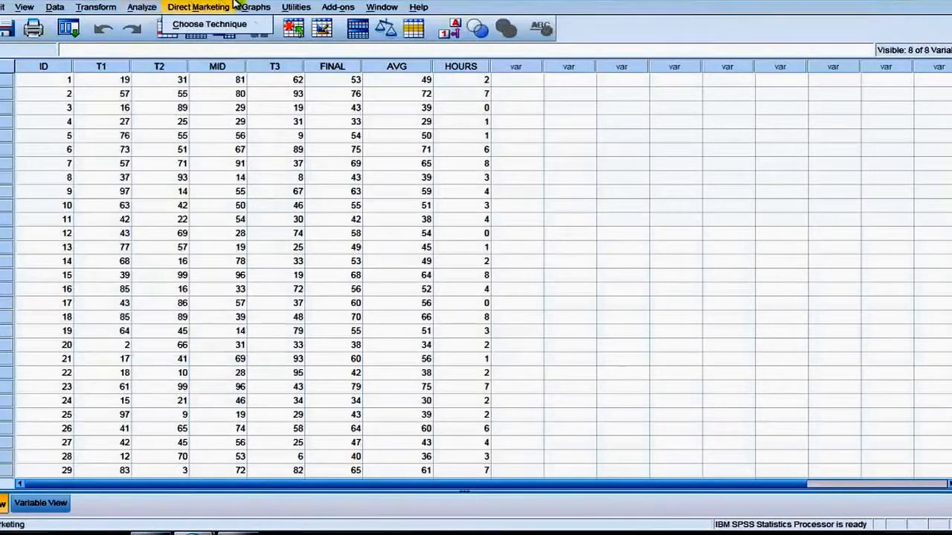
pyautogui.click(271, 0)
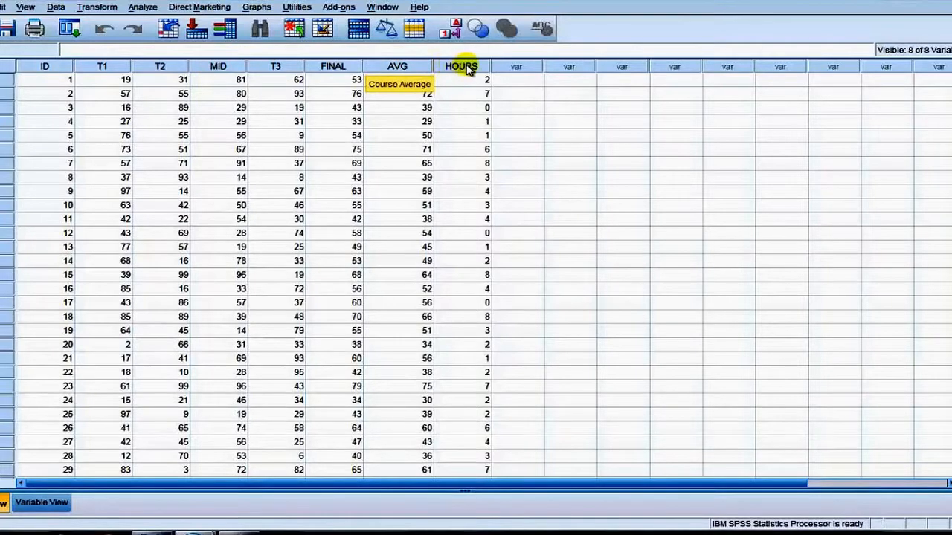
# - Replace the label of the HOURS variable with "Hours Studied Per Week" and return to the data sheet
pyautogui.click(42, 503)
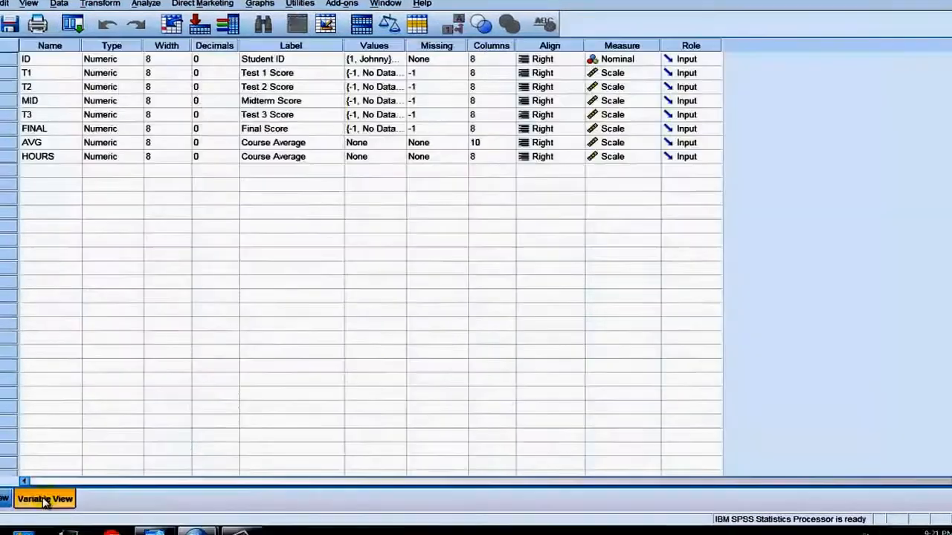
pyautogui.click(303, 154)
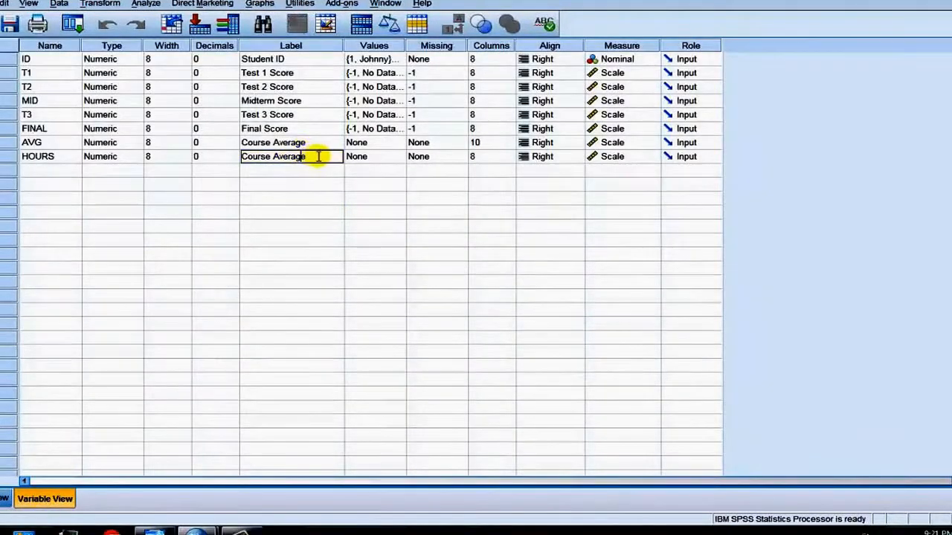
pyautogui.doubleClick(280, 158)
pyautogui.press('BackSpace')
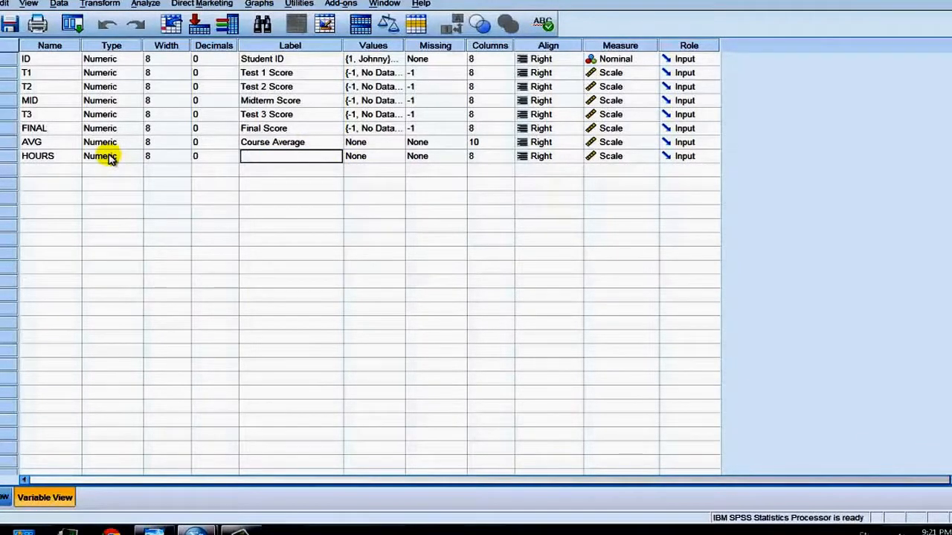
pyautogui.write('Hours Studied p')
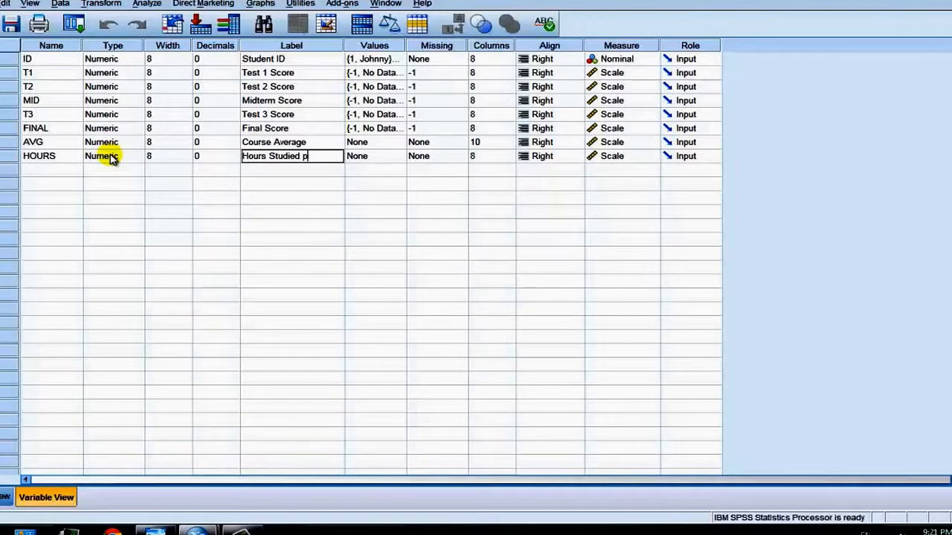
pyautogui.press('BackSpace')
pyautogui.write('Per We')
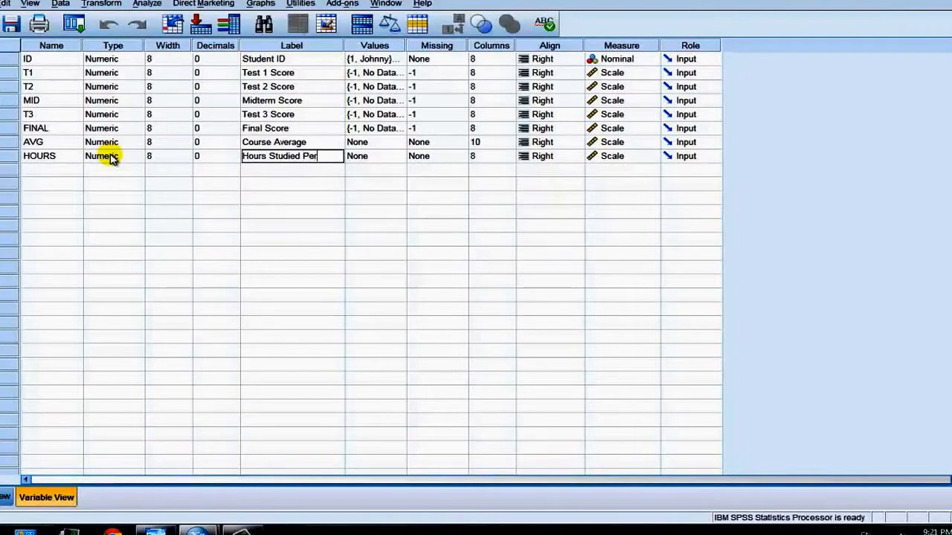
pyautogui.write('ek')
pyautogui.press('Return')
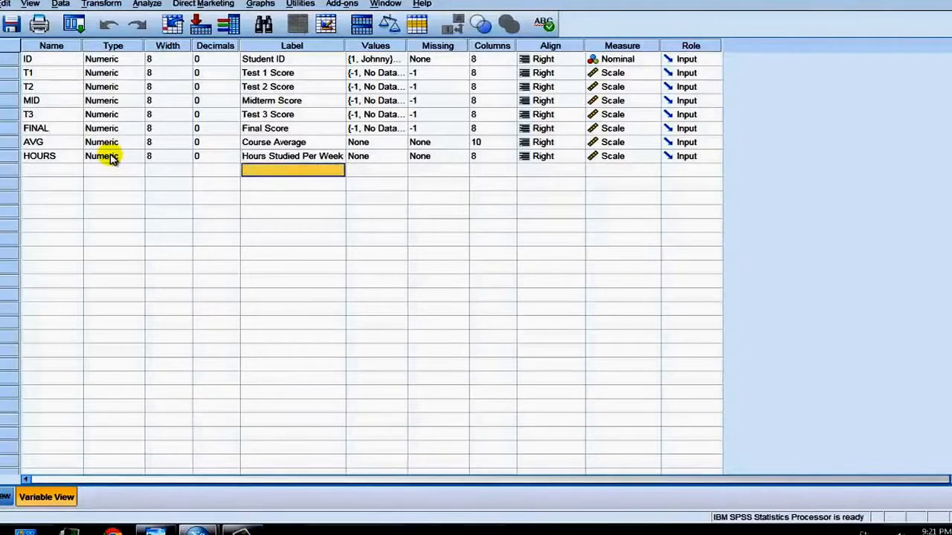
pyautogui.click(59, 175)
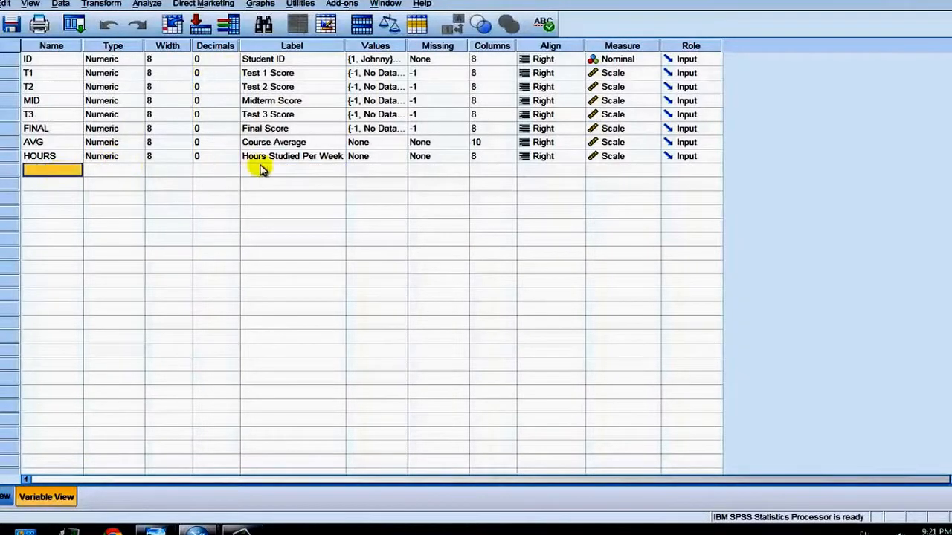
pyautogui.click(4, 497)
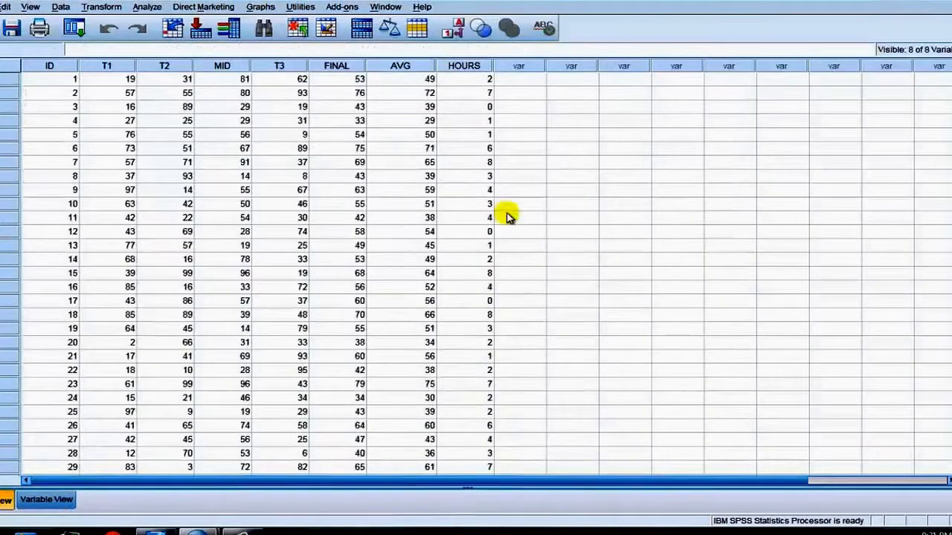
# - Start a Frequencies analysis and add Test 1 Score [T1] as the variable to analyze
pyautogui.moveTo(476, 72)
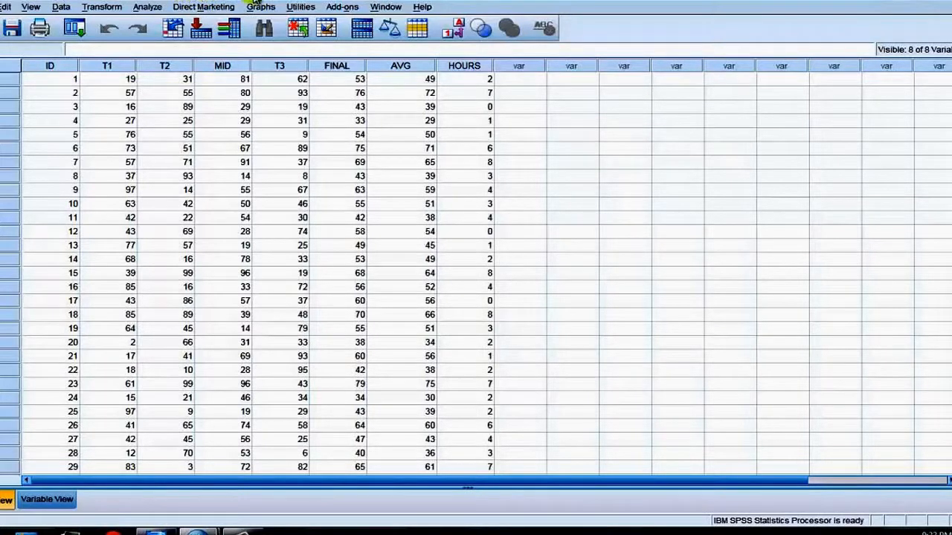
pyautogui.click(148, 7)
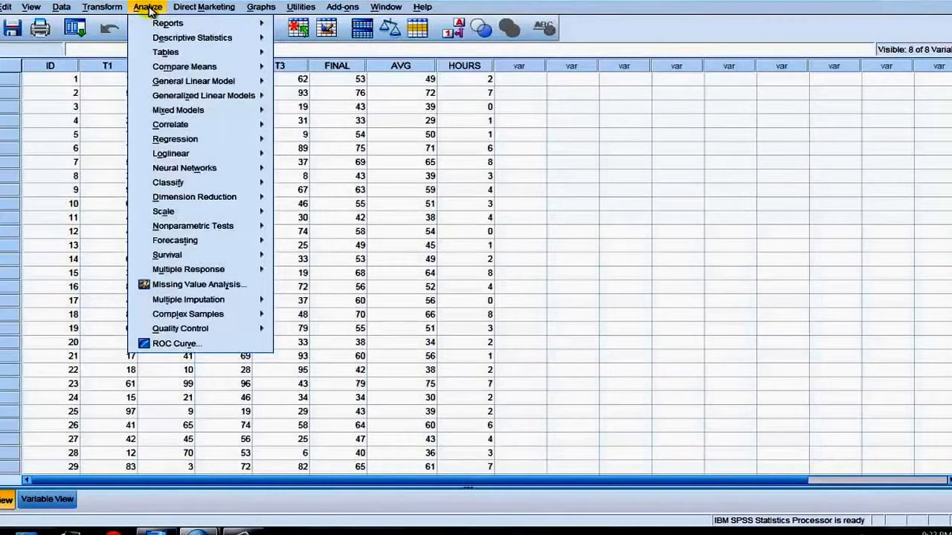
pyautogui.moveTo(182, 41)
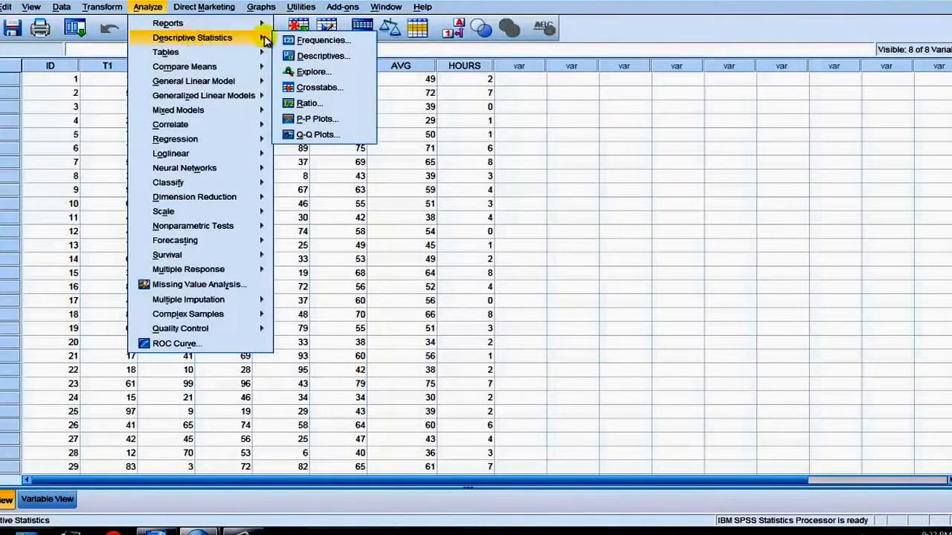
pyautogui.click(308, 41)
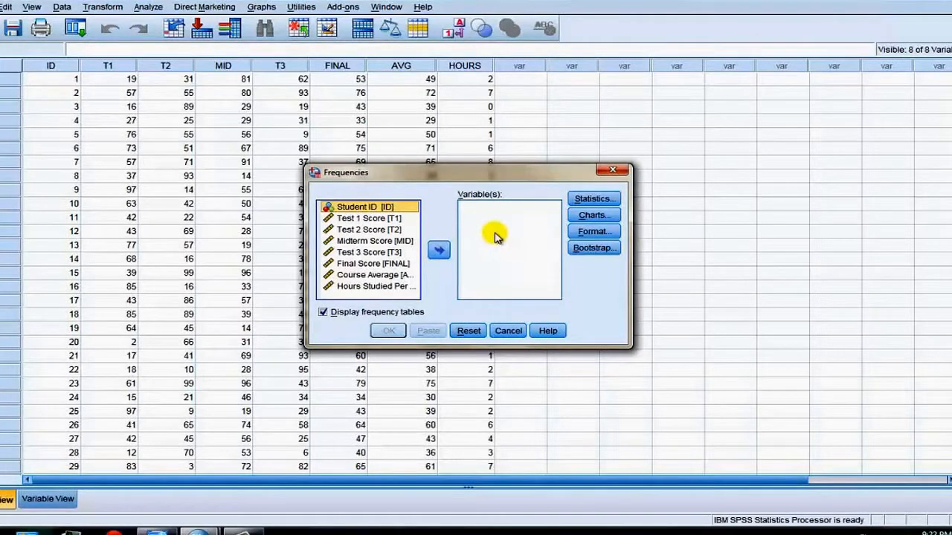
pyautogui.click(393, 218)
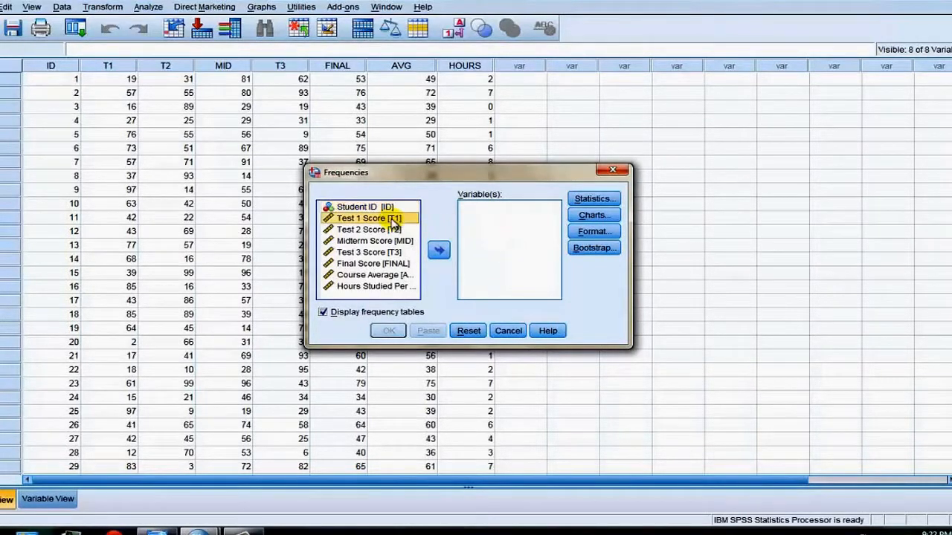
pyautogui.click(438, 253)
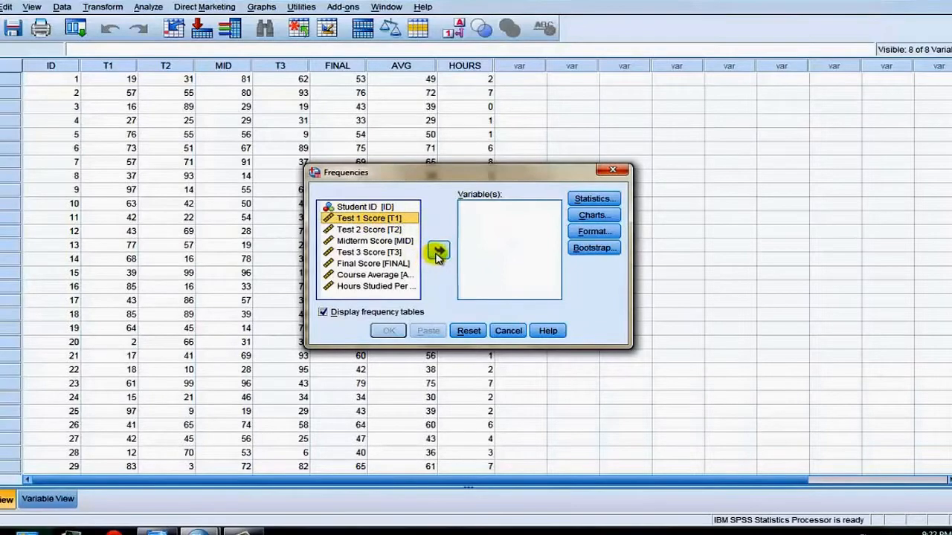
# - In the Frequencies statistics options, clear the Mean, Median, Mode, Skewness and Std. deviation selections
pyautogui.click(596, 201)
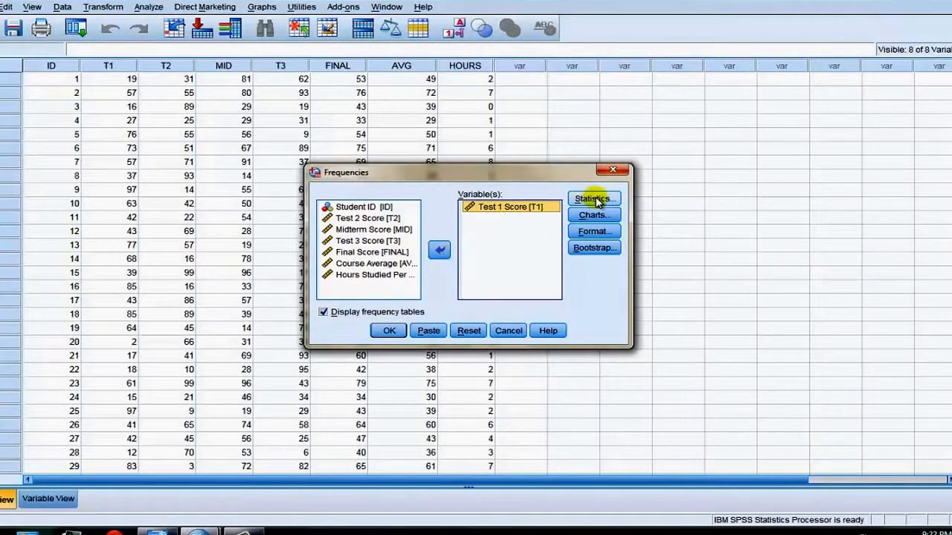
pyautogui.moveTo(571, 135); pyautogui.dragTo(274, 124)
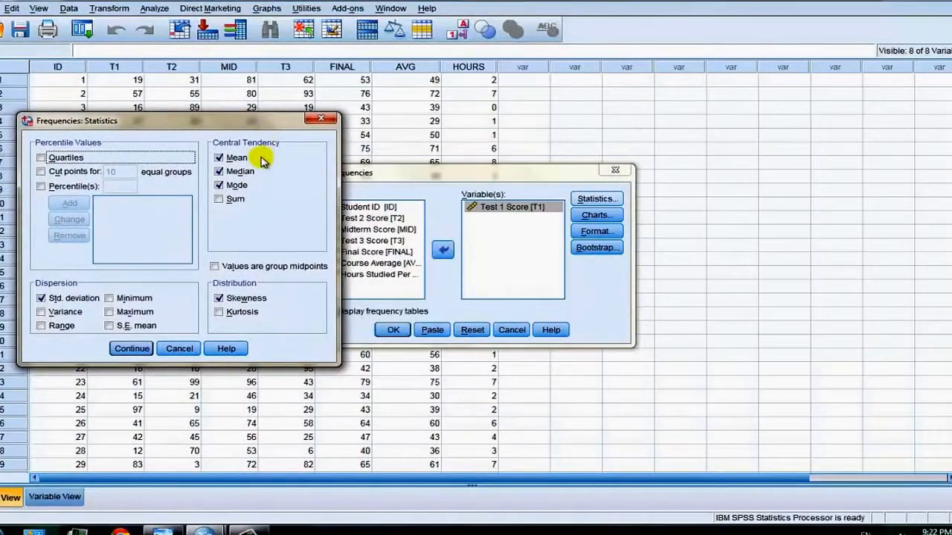
pyautogui.click(219, 157)
pyautogui.click(219, 171)
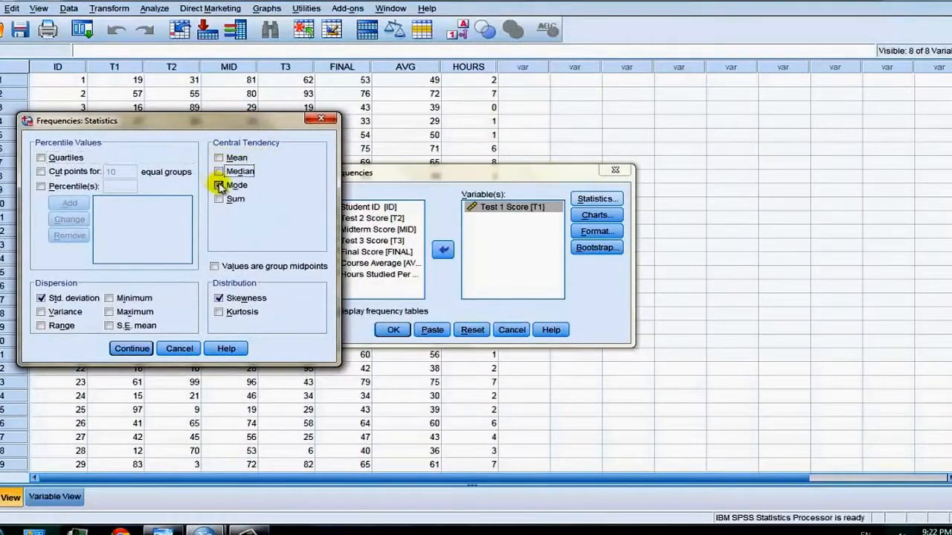
pyautogui.click(219, 184)
pyautogui.click(218, 297)
pyautogui.click(41, 298)
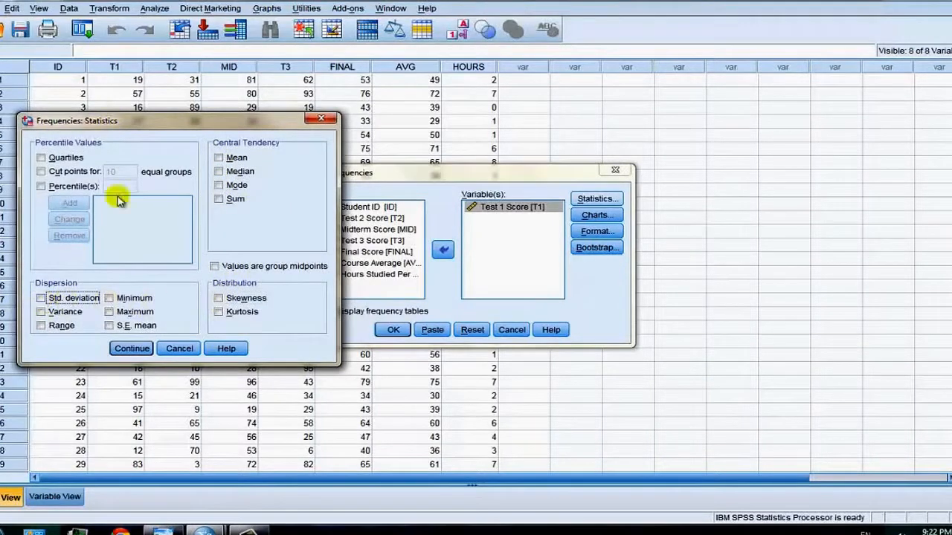
# - Select Mean, Median and Mode as the central tendency statistics for the Test 1 Score frequencies
pyautogui.click(219, 157)
pyautogui.click(219, 171)
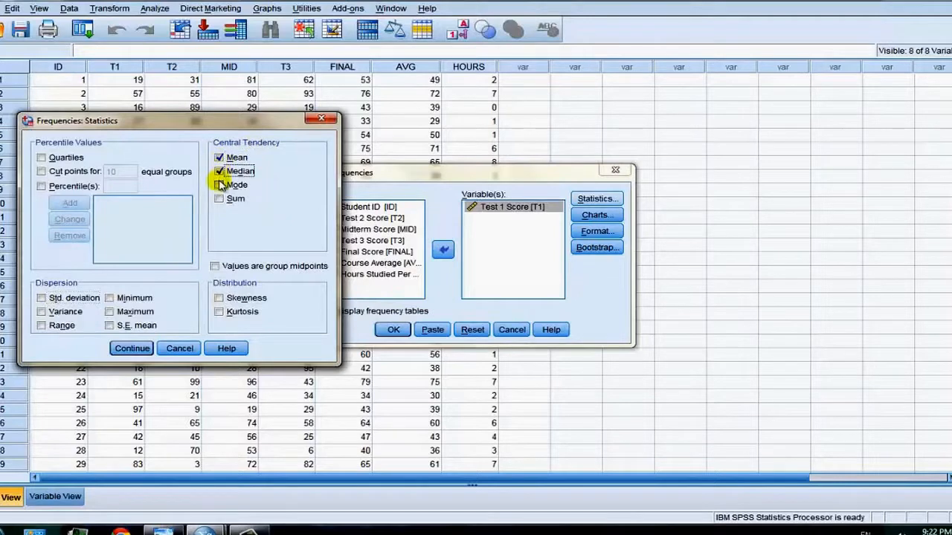
pyautogui.click(219, 184)
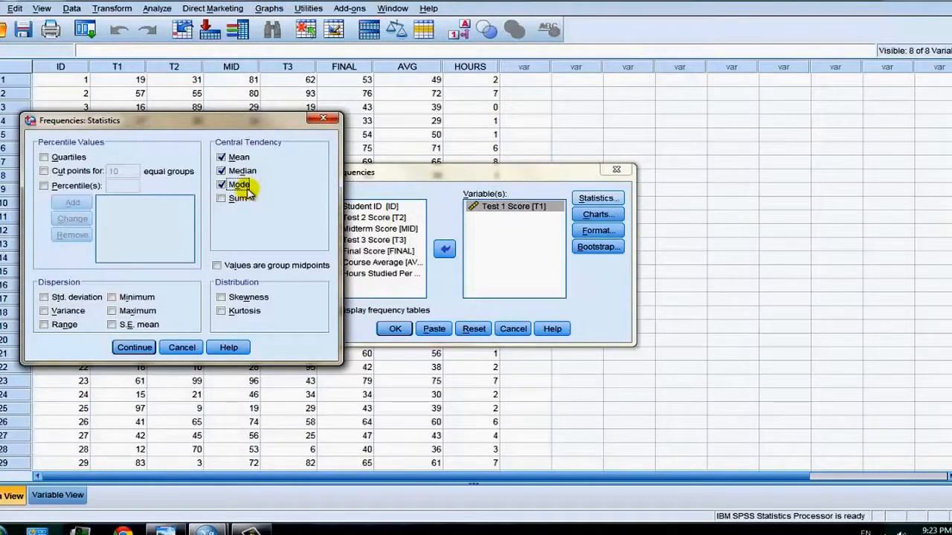
# - Add Std. deviation and Skewness to the Test 1 Score statistics and confirm the statistics selection
pyautogui.click(43, 297)
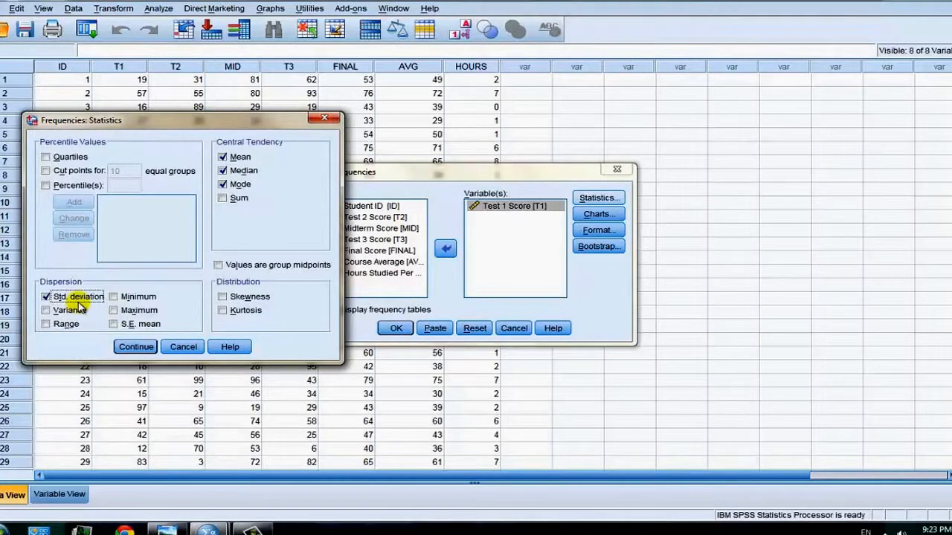
pyautogui.click(251, 298)
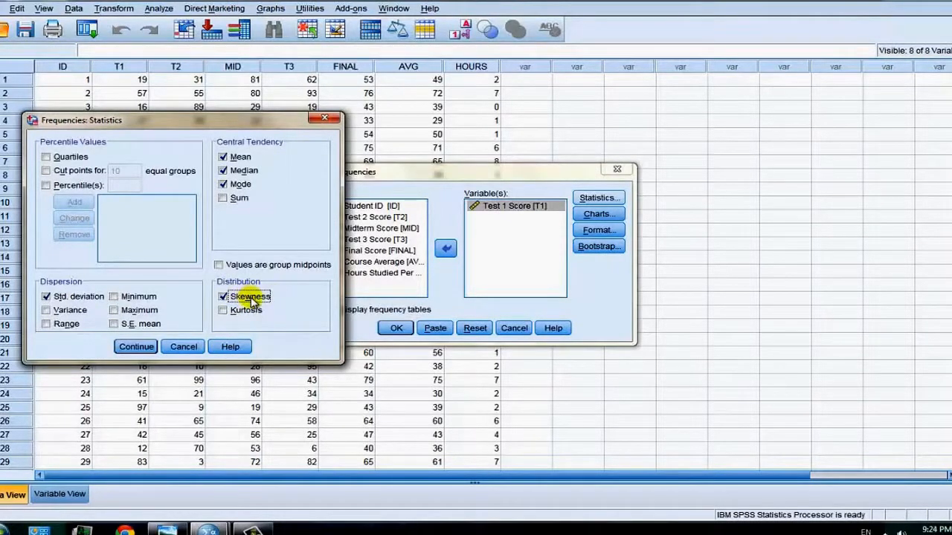
pyautogui.click(136, 347)
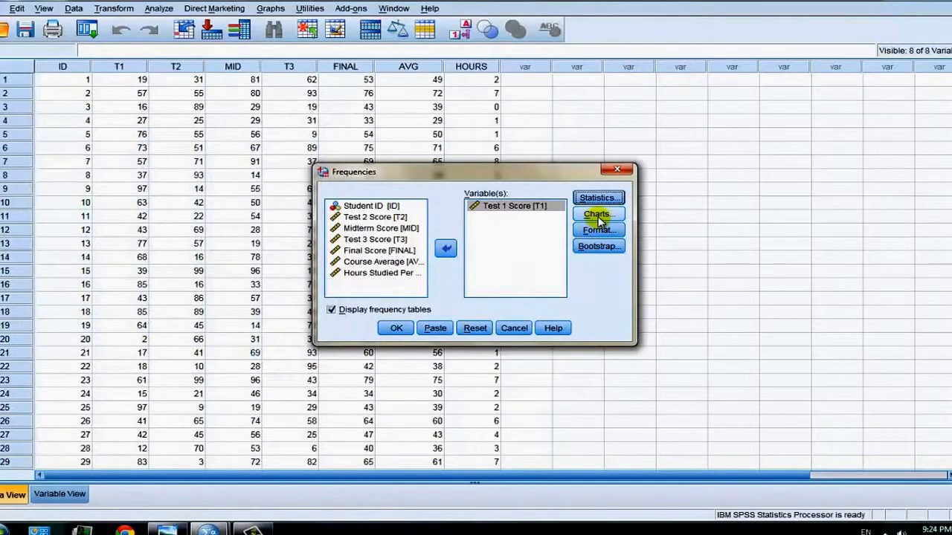
# - Set the Frequencies chart type to Histograms with the normal curve shown and confirm the chart options
pyautogui.click(599, 216)
pyautogui.click(428, 215)
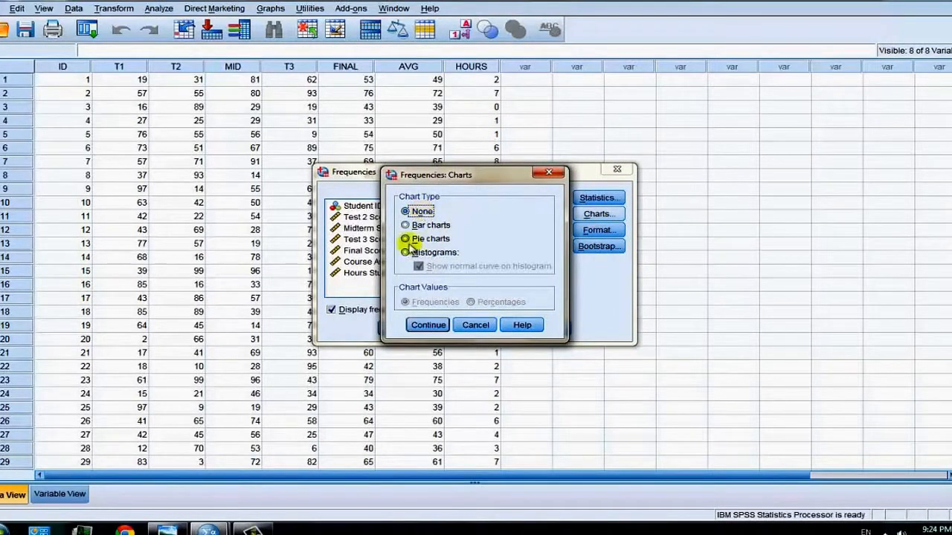
pyautogui.click(407, 254)
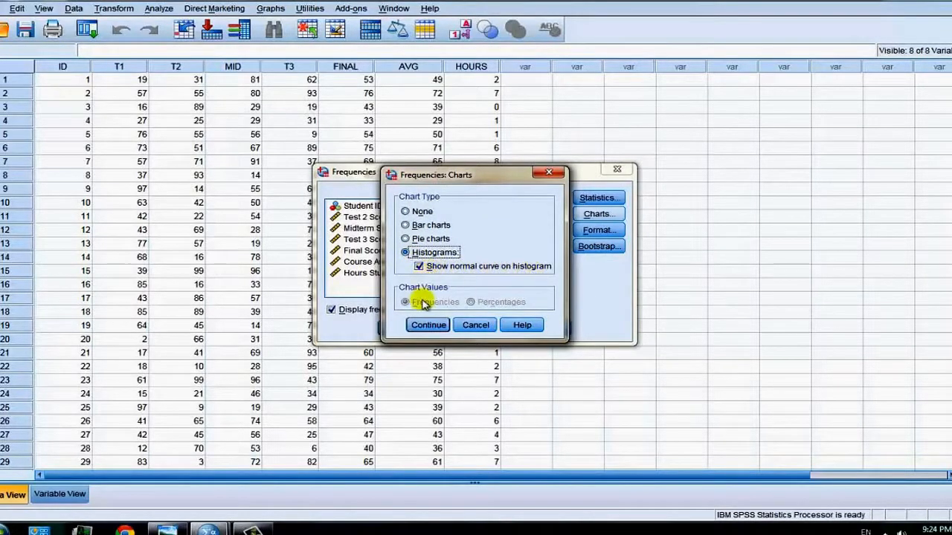
pyautogui.click(430, 326)
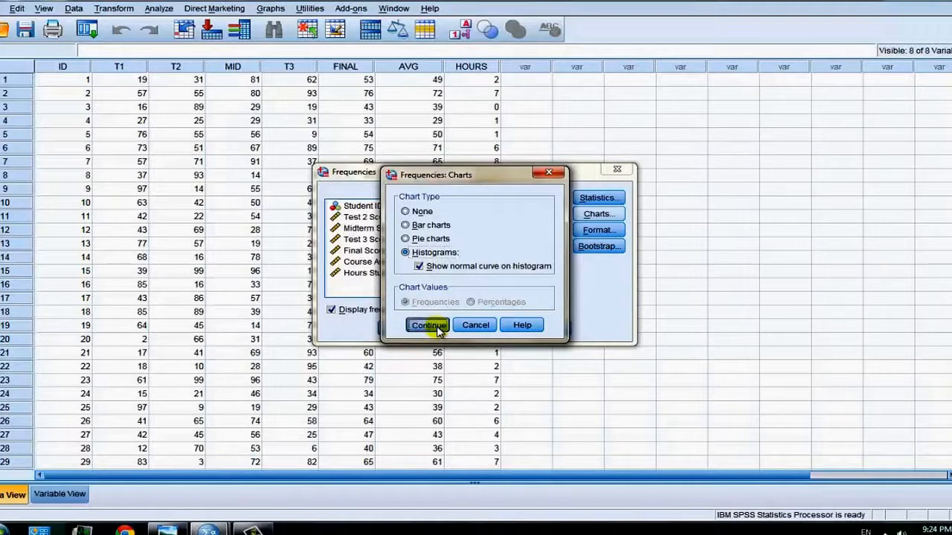
# - Accept the format options with ascending values and Compare variables, and run the Frequencies analysis
pyautogui.click(611, 234)
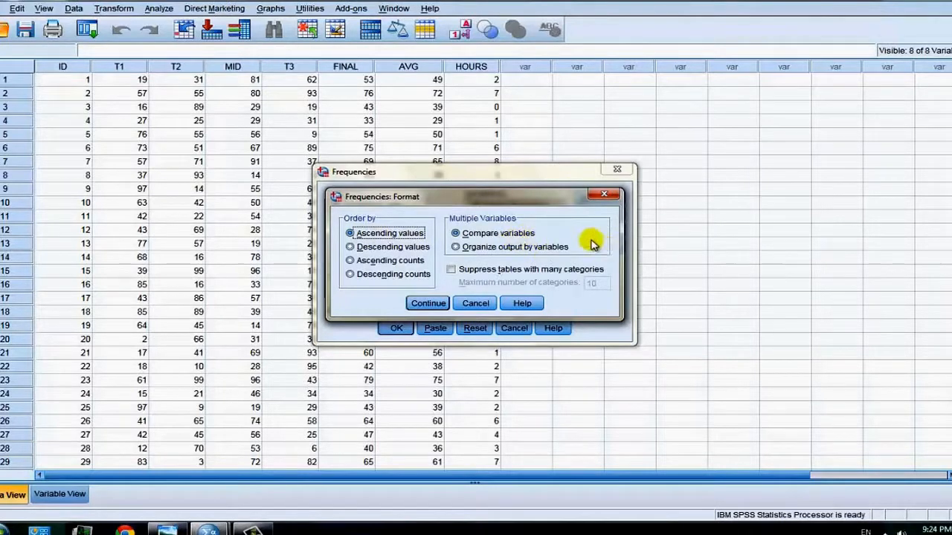
pyautogui.click(428, 303)
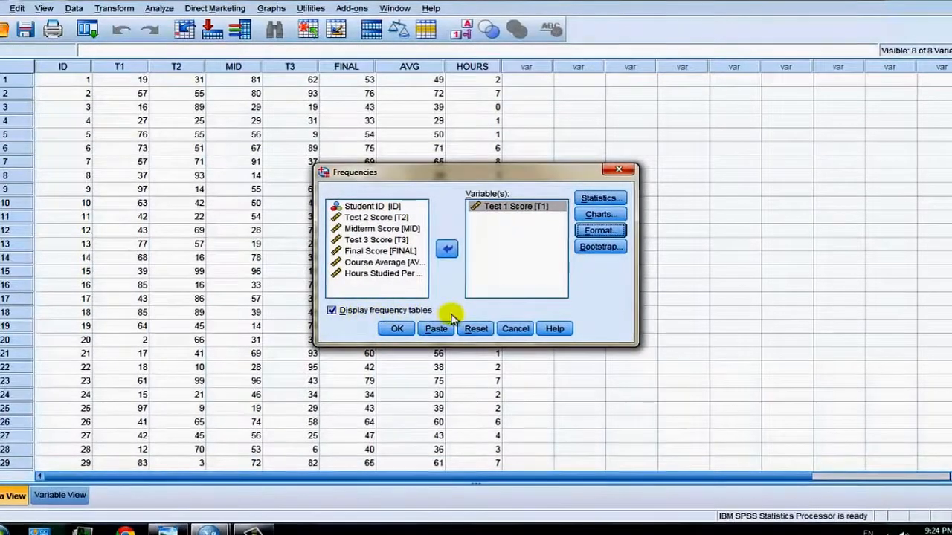
pyautogui.click(399, 333)
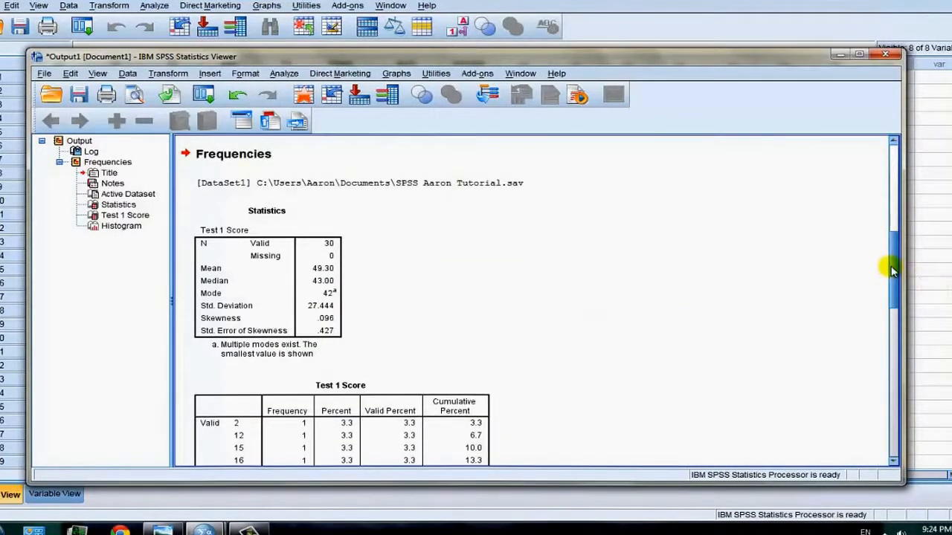
# - Examine the Test 1 Score Statistics table in the output, including the sample size, central tendency and skewness rows
pyautogui.moveTo(893, 268); pyautogui.dragTo(894, 278)
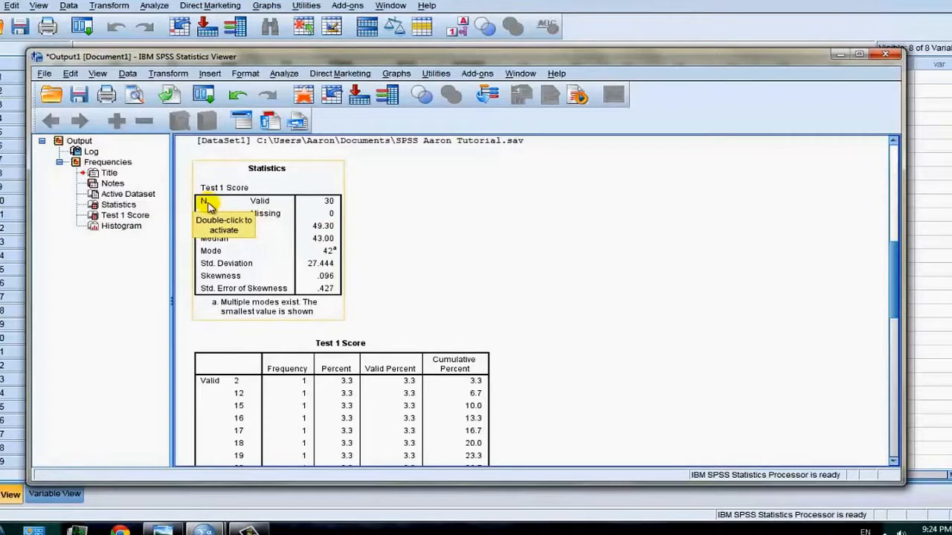
pyautogui.click(557, 209)
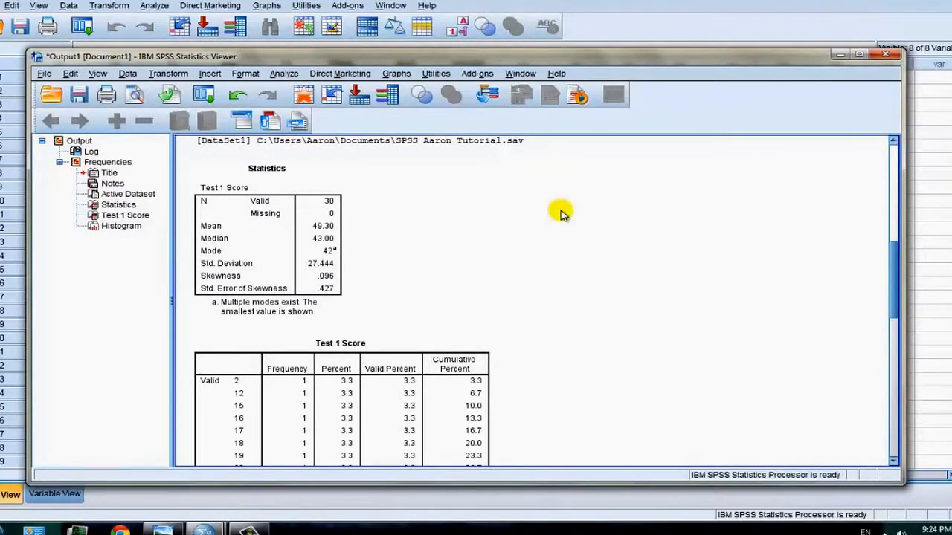
pyautogui.click(342, 203)
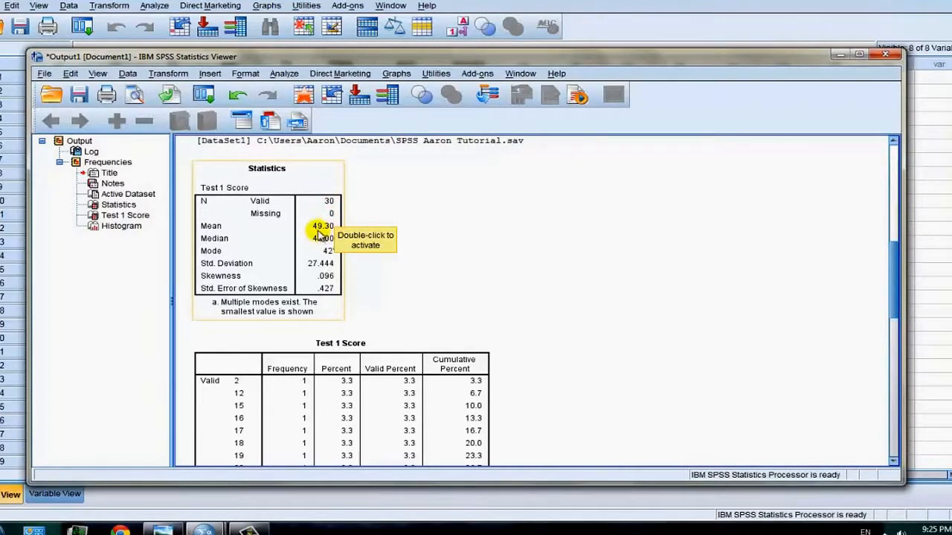
pyautogui.click(556, 229)
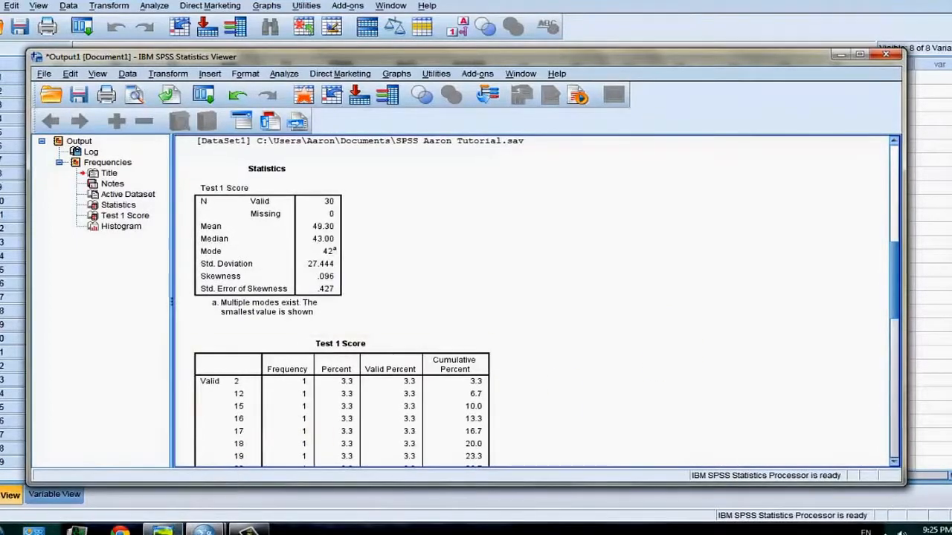
# - Switch to the skewed distributions figure in Windows Photo Viewer, widen it to show all three curves, and compare it with the Statistics table
pyautogui.click(163, 531)
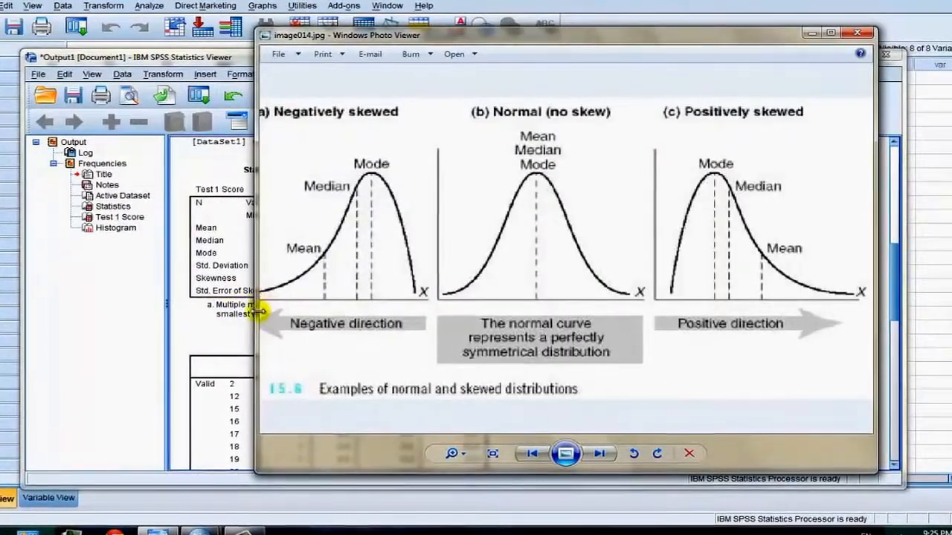
pyautogui.moveTo(258, 313); pyautogui.dragTo(98, 308)
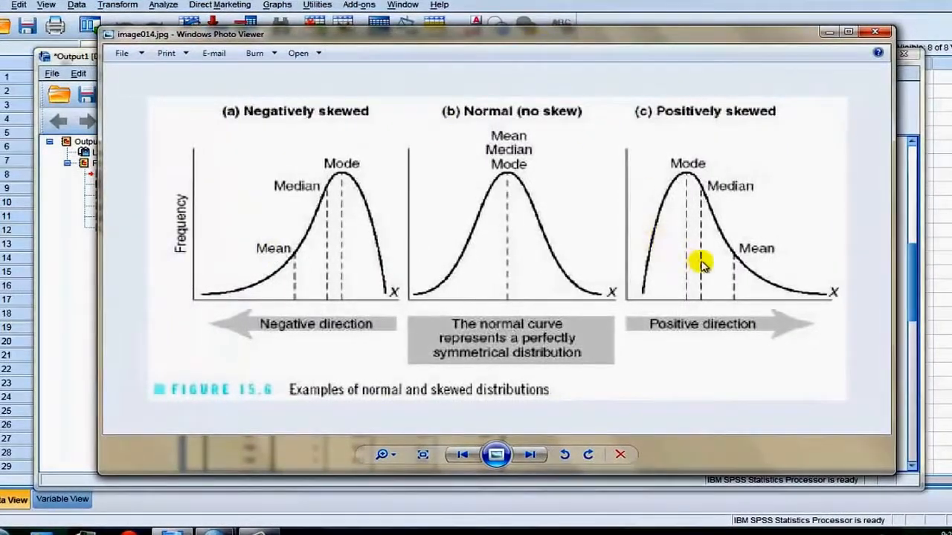
pyautogui.scroll(-2, 699, 260)
pyautogui.scroll(3, 702, 260)
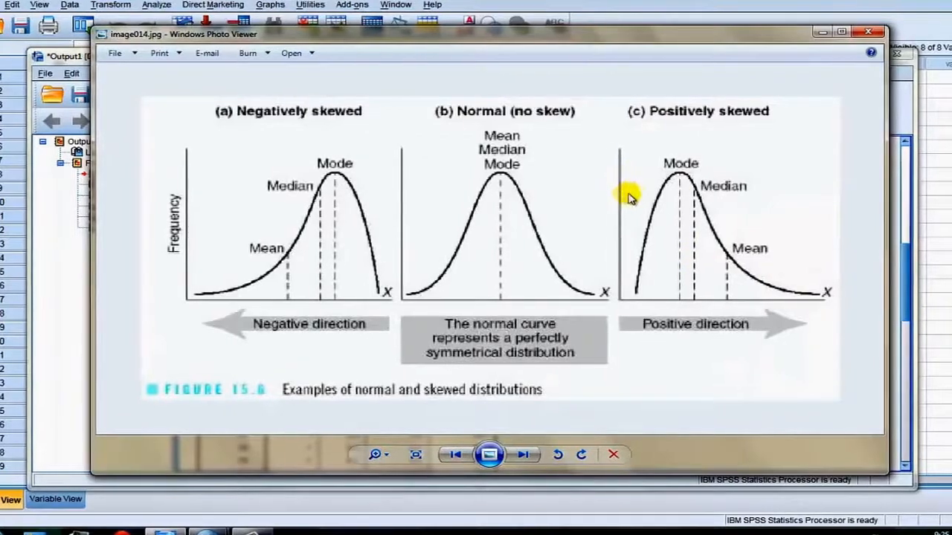
pyautogui.moveTo(770, 41)
pyautogui.mouseDown()
pyautogui.moveTo(730, 39)
pyautogui.moveTo(753, 38)
pyautogui.mouseUp()
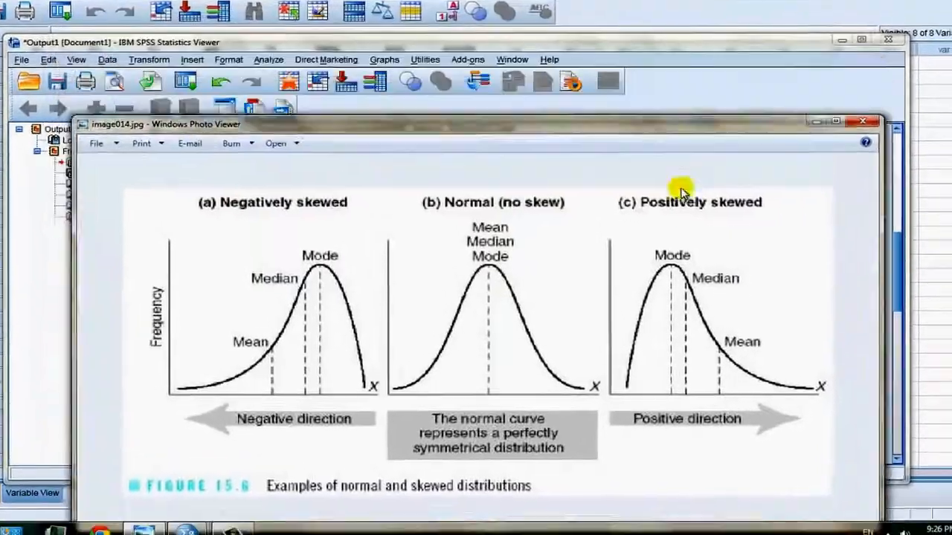
pyautogui.moveTo(376, 127); pyautogui.dragTo(267, 289)
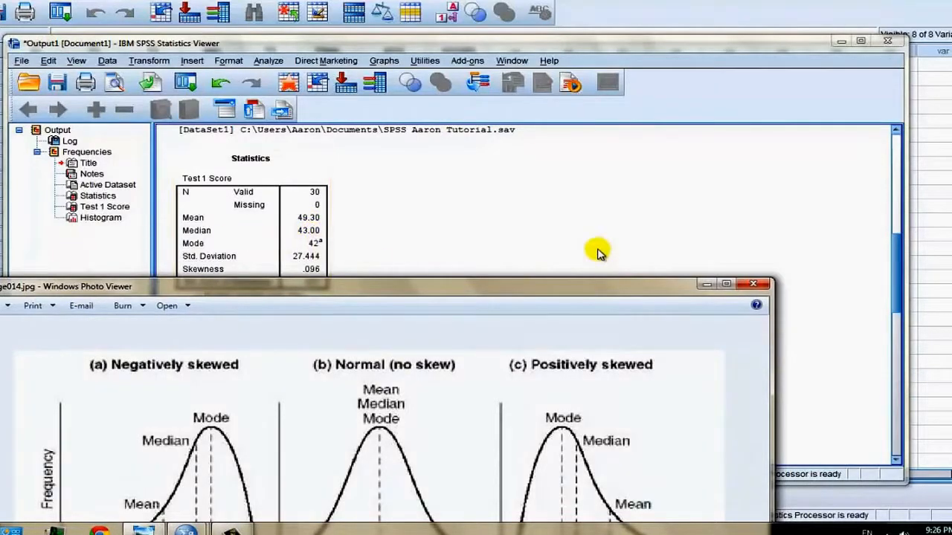
pyautogui.moveTo(480, 294); pyautogui.dragTo(564, 66)
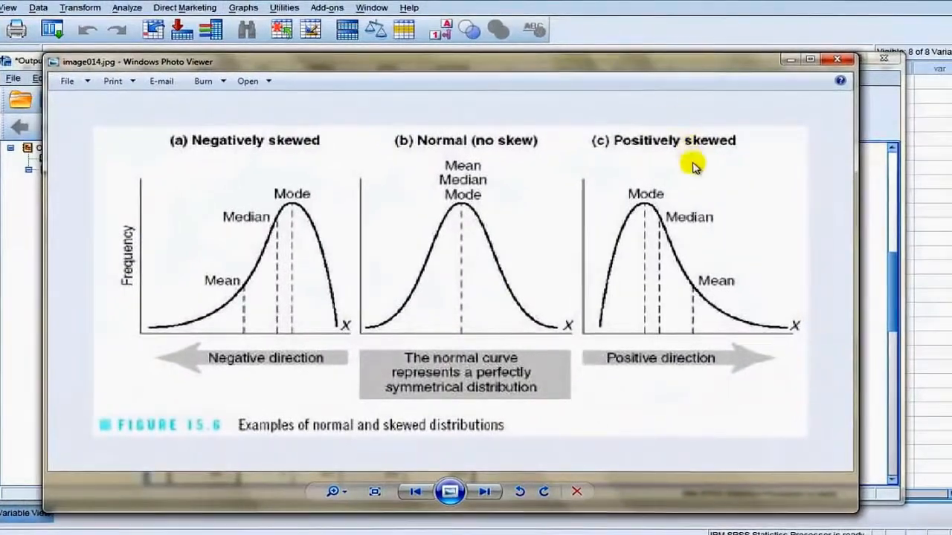
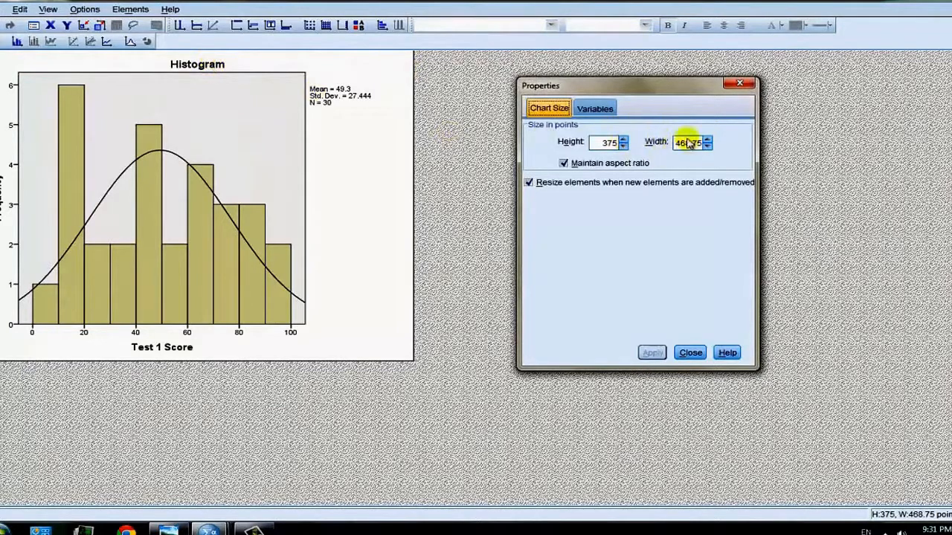
# - Enlarge the histogram to a height of 465 points with the aspect ratio maintained, apply the size and close the chart properties
pyautogui.click(603, 109)
pyautogui.click(566, 110)
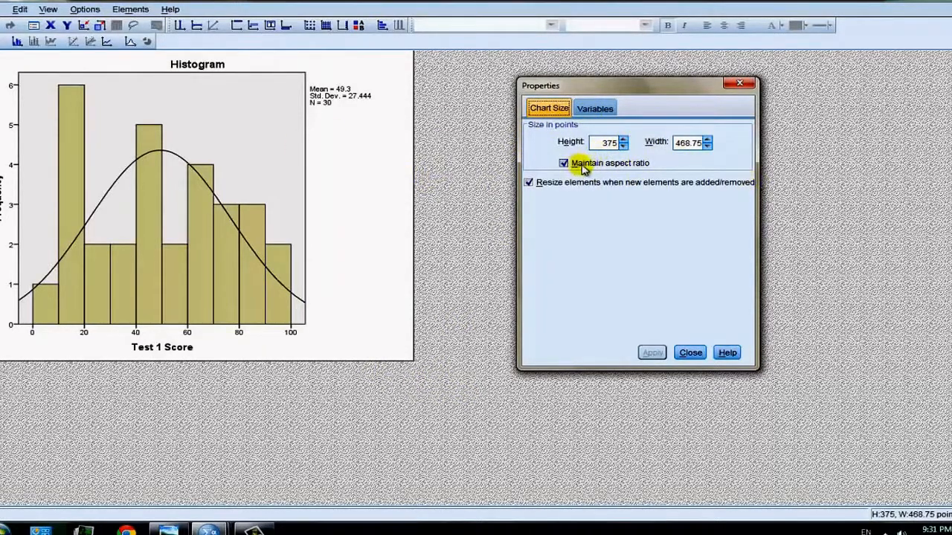
pyautogui.click(625, 139)
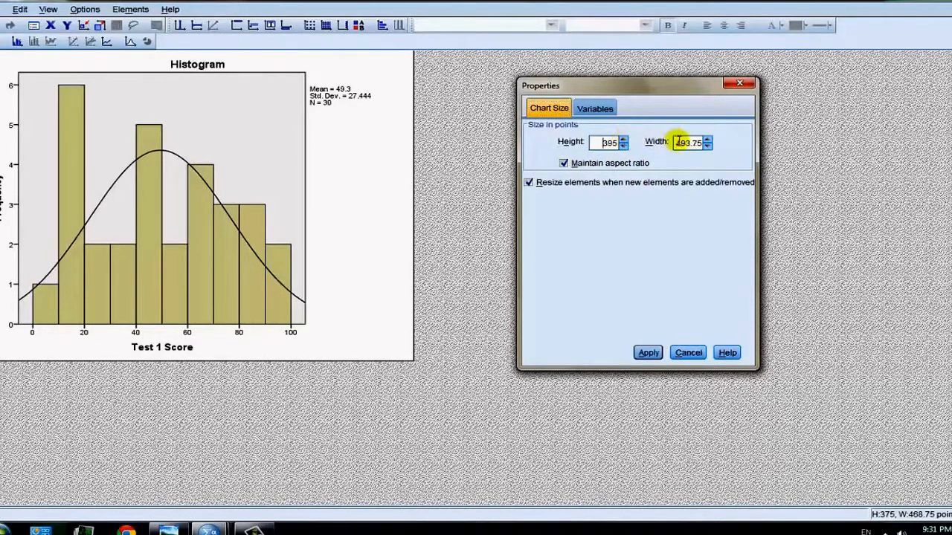
pyautogui.click(625, 140)
pyautogui.click(625, 140)
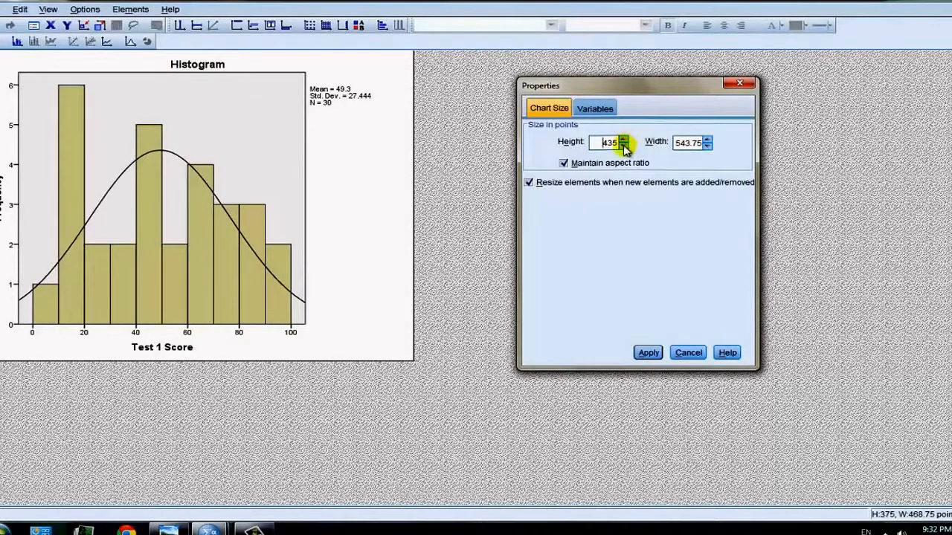
pyautogui.click(625, 140)
pyautogui.click(647, 352)
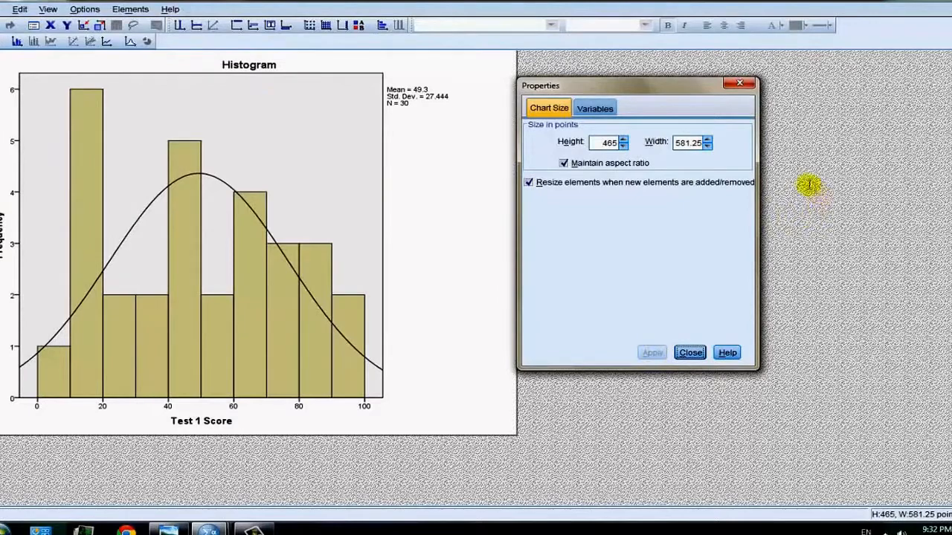
pyautogui.click(690, 352)
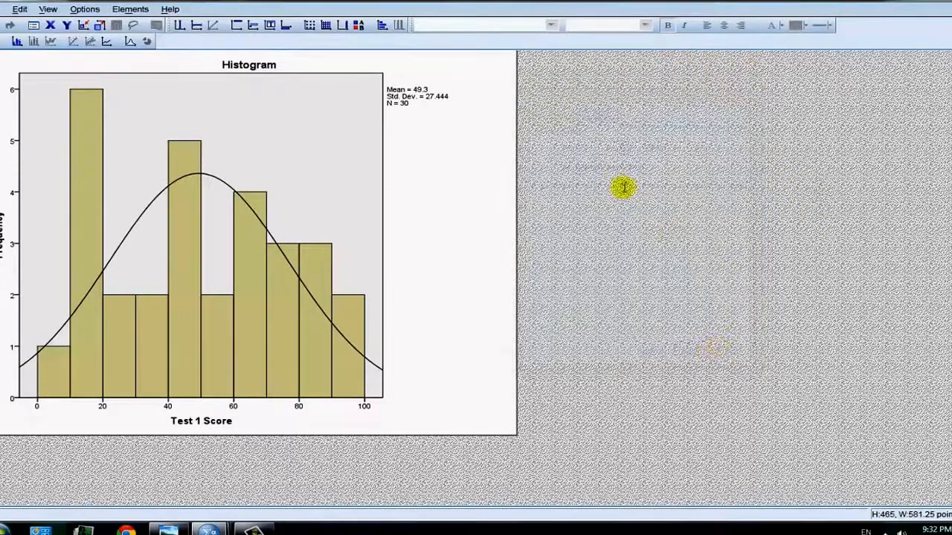
# - Review the histogram title's properties, including text style, fill and border, variables, text layout and chart size
pyautogui.click(262, 65)
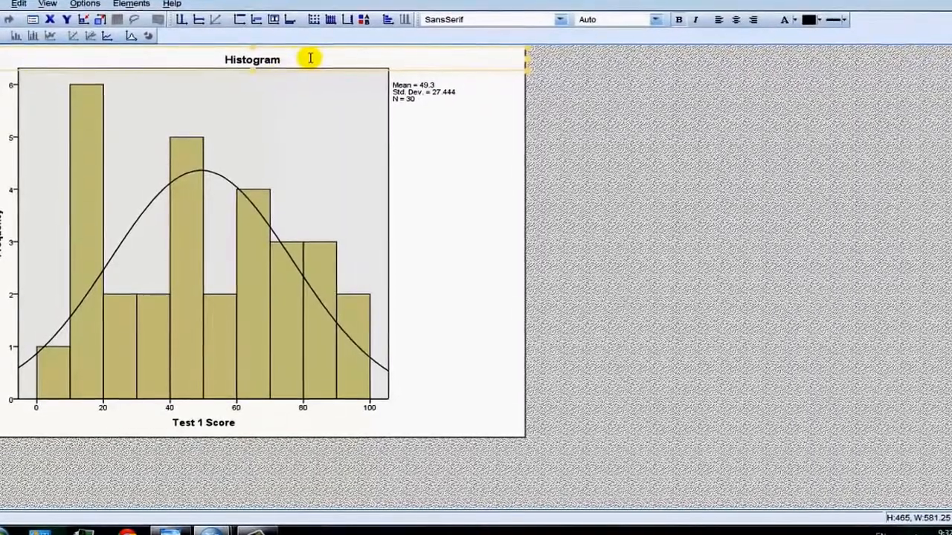
pyautogui.doubleClick(275, 56)
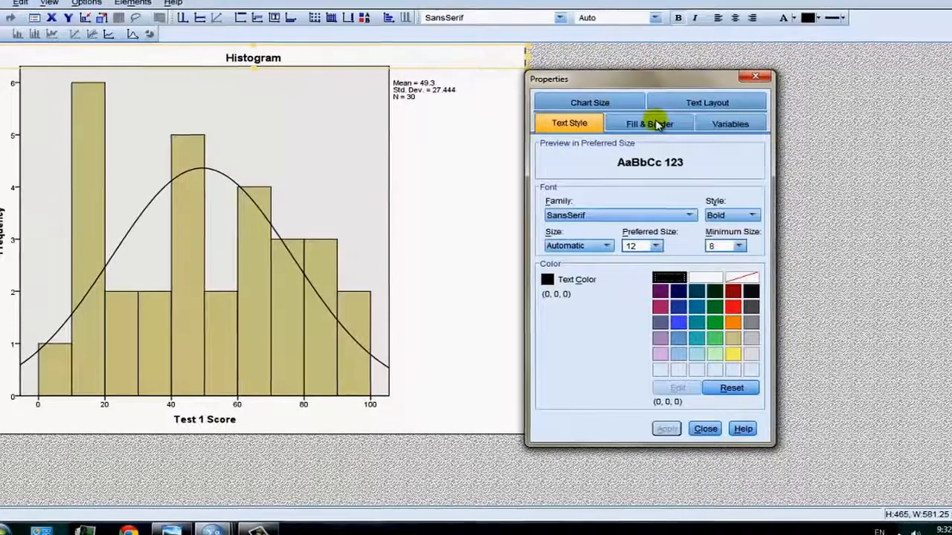
pyautogui.click(657, 122)
pyautogui.click(713, 125)
pyautogui.click(704, 104)
pyautogui.click(597, 108)
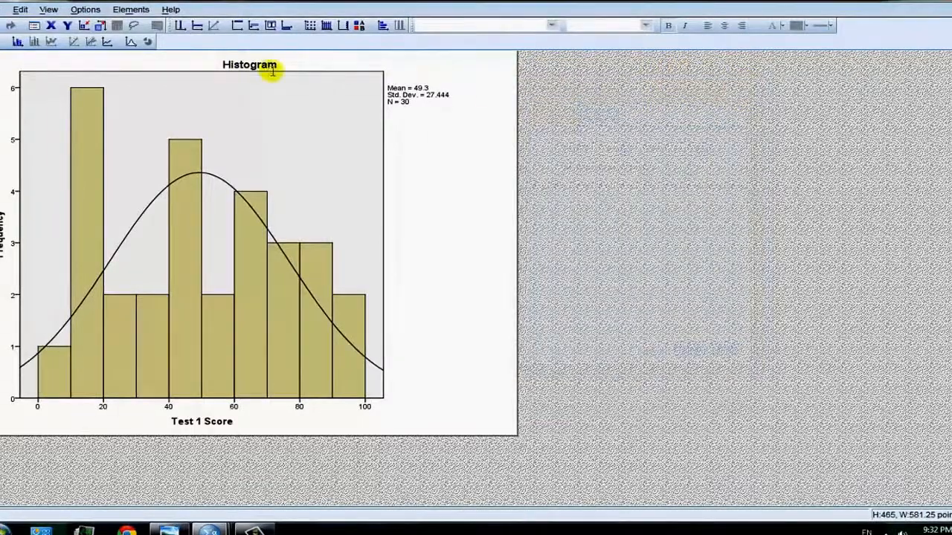
pyautogui.doubleClick(268, 64)
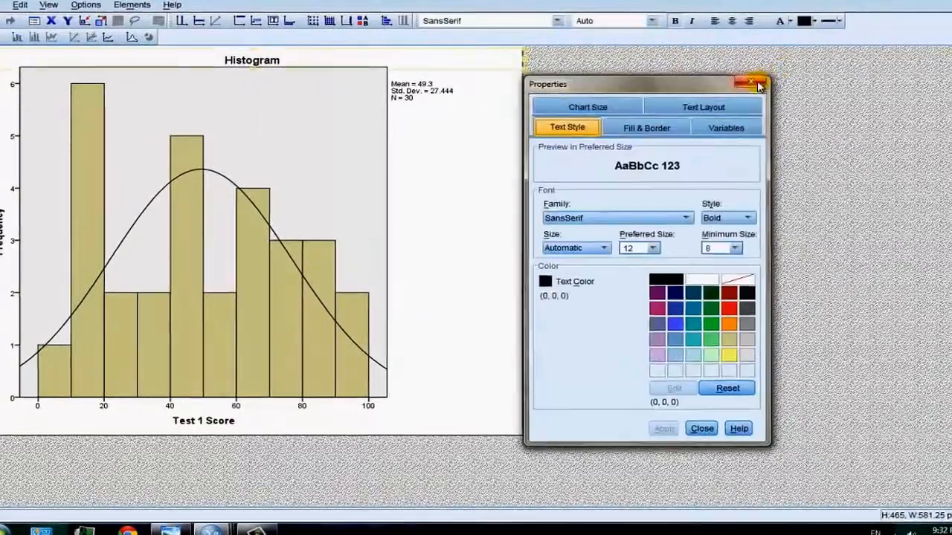
pyautogui.click(757, 84)
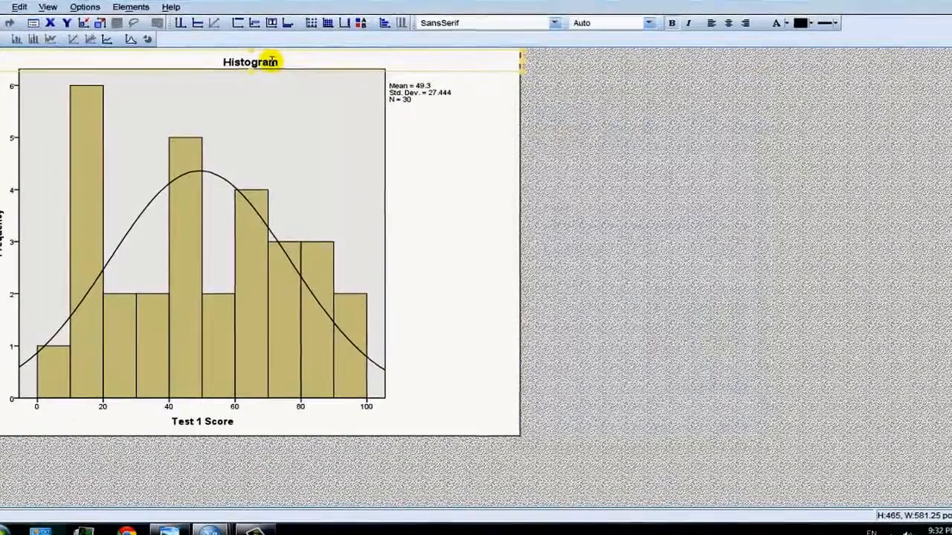
pyautogui.doubleClick(268, 61)
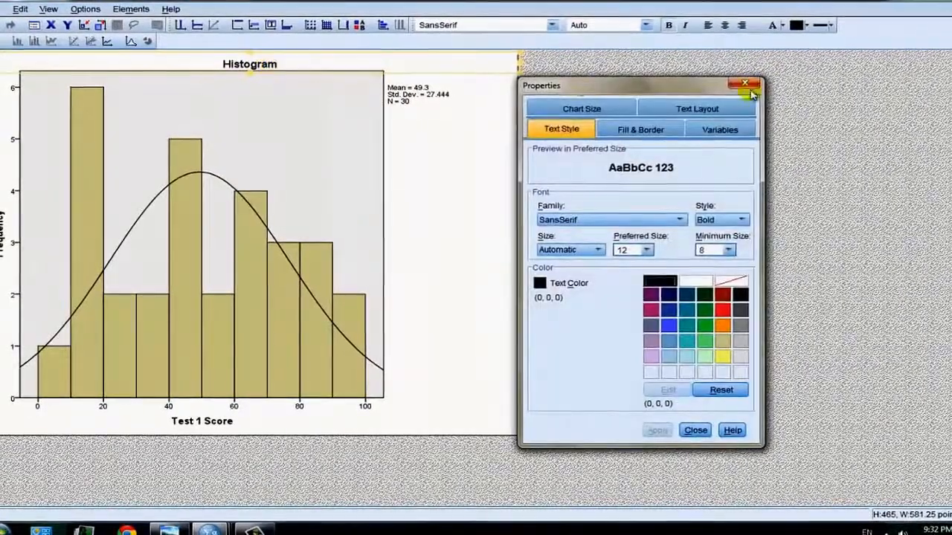
pyautogui.click(746, 84)
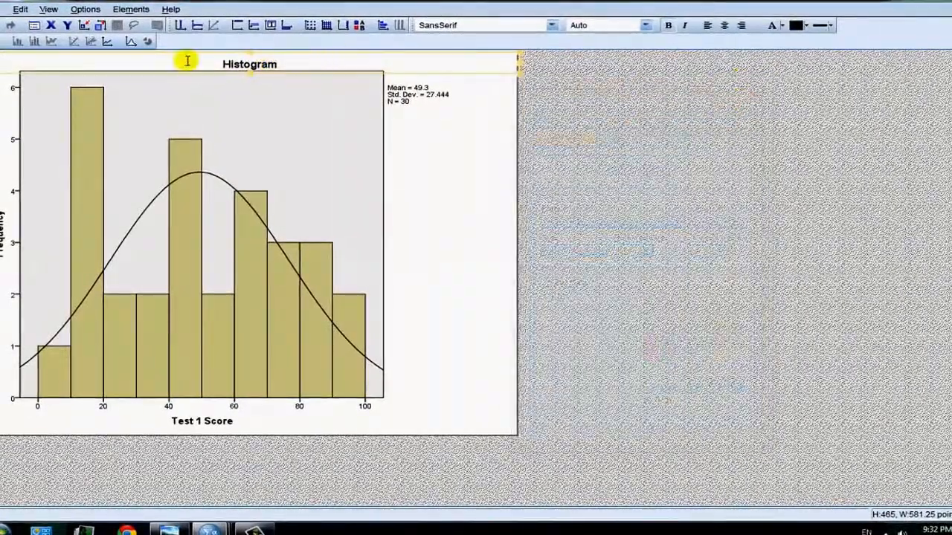
pyautogui.doubleClick(249, 64)
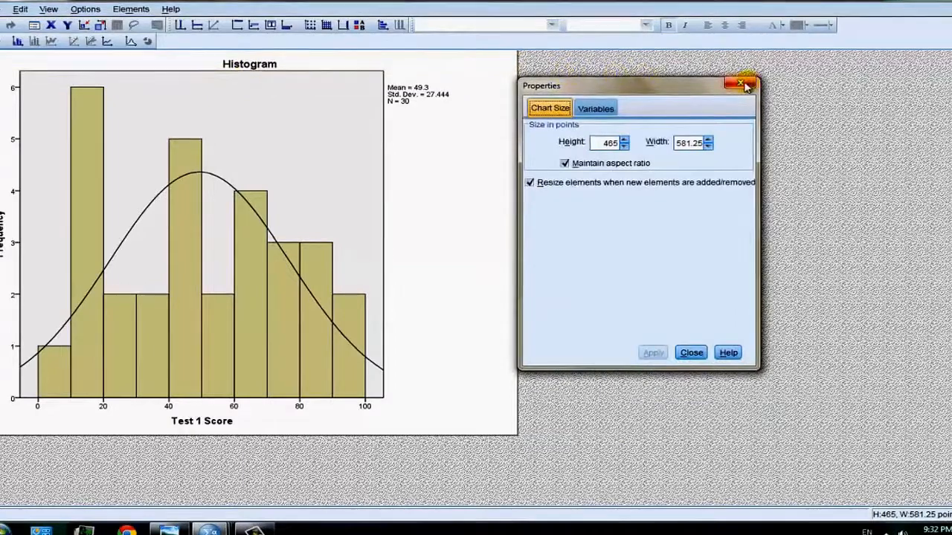
pyautogui.click(745, 86)
# - Replace the histogram's title with a person's first name in possessive form followed by "Math Class Test 1 Scores Distribution"
pyautogui.click(273, 64)
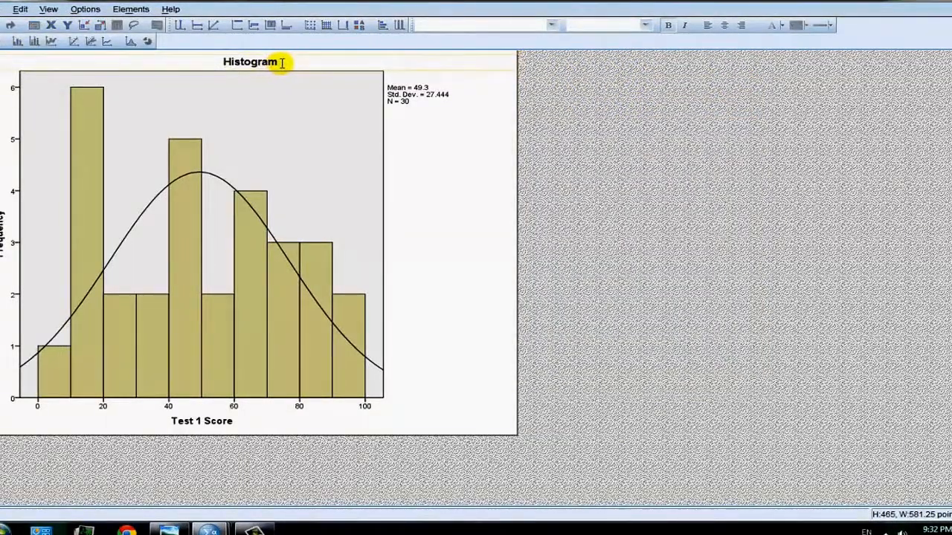
pyautogui.click(282, 63)
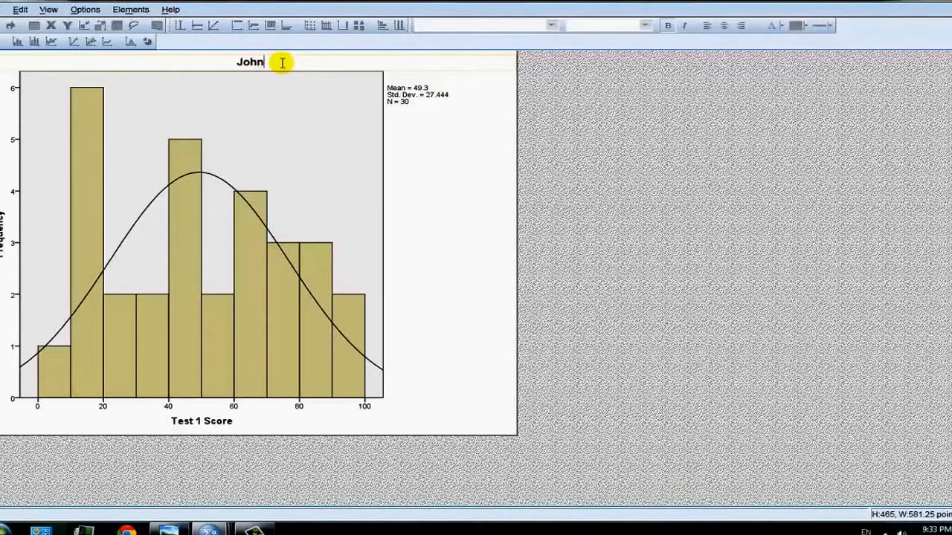
pyautogui.write('ath')
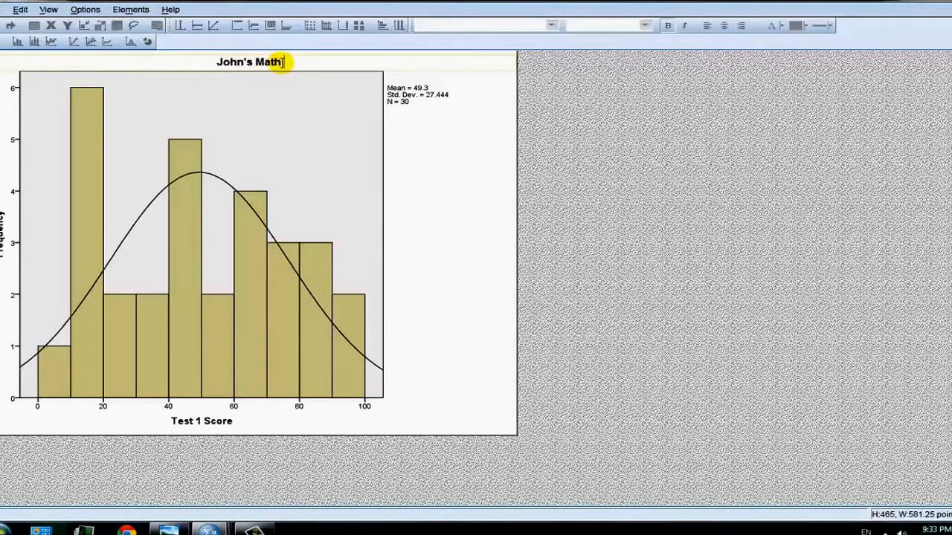
pyautogui.write(' Class Test 1 Score')
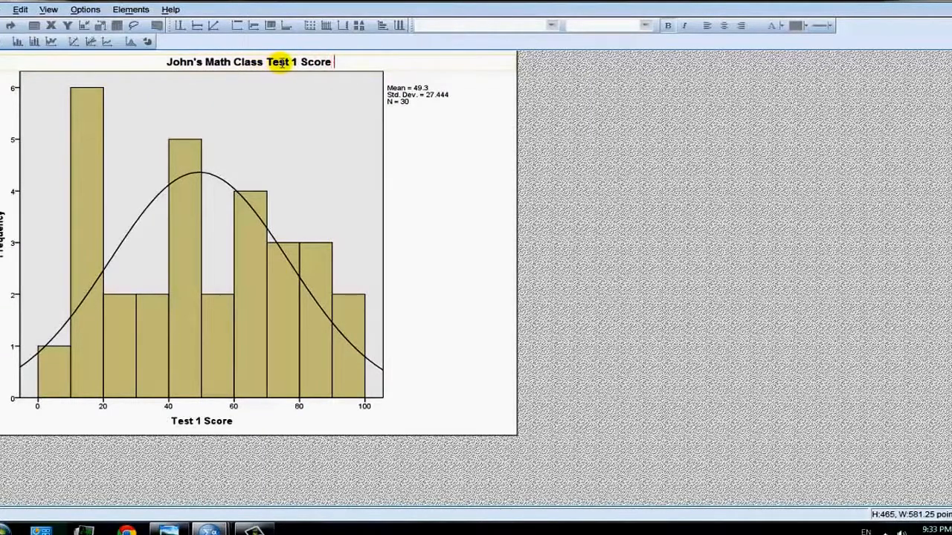
pyautogui.write('s Distribution')
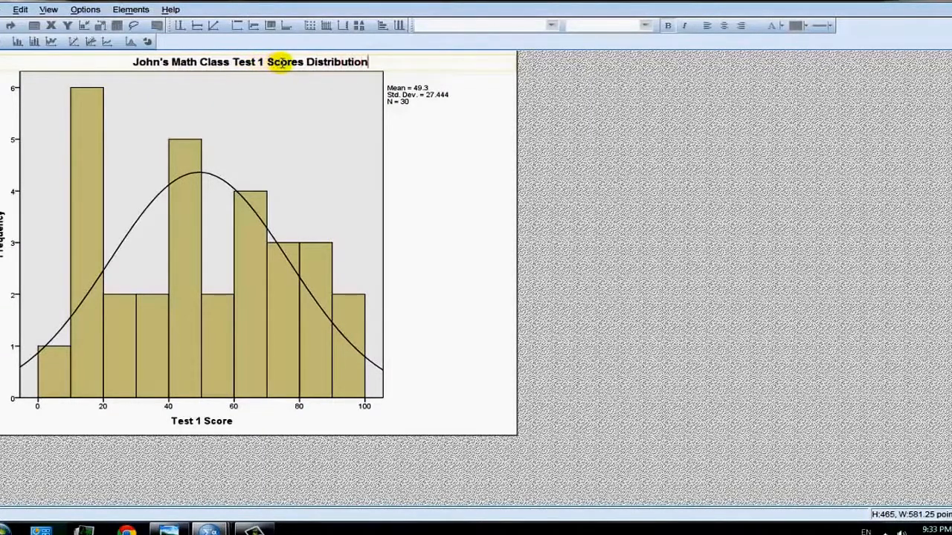
pyautogui.click(440, 128)
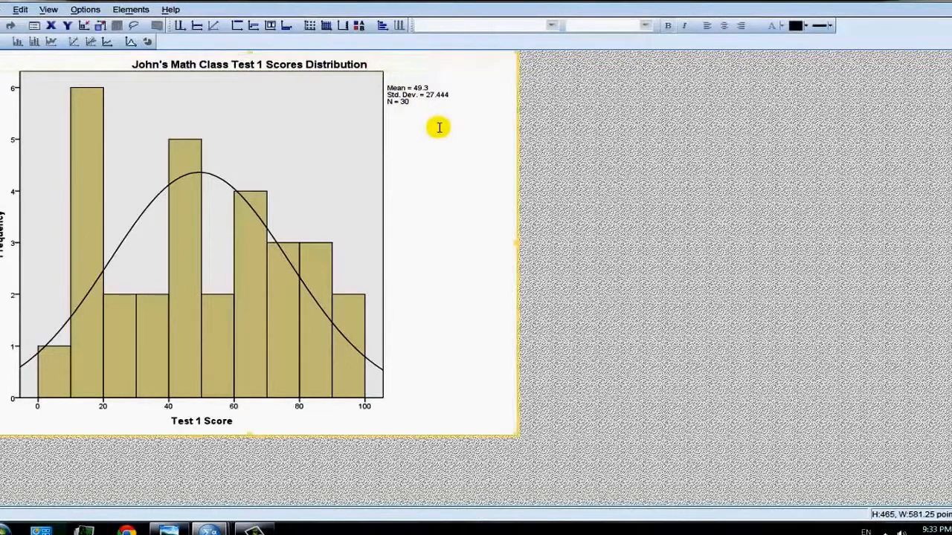
pyautogui.click(304, 66)
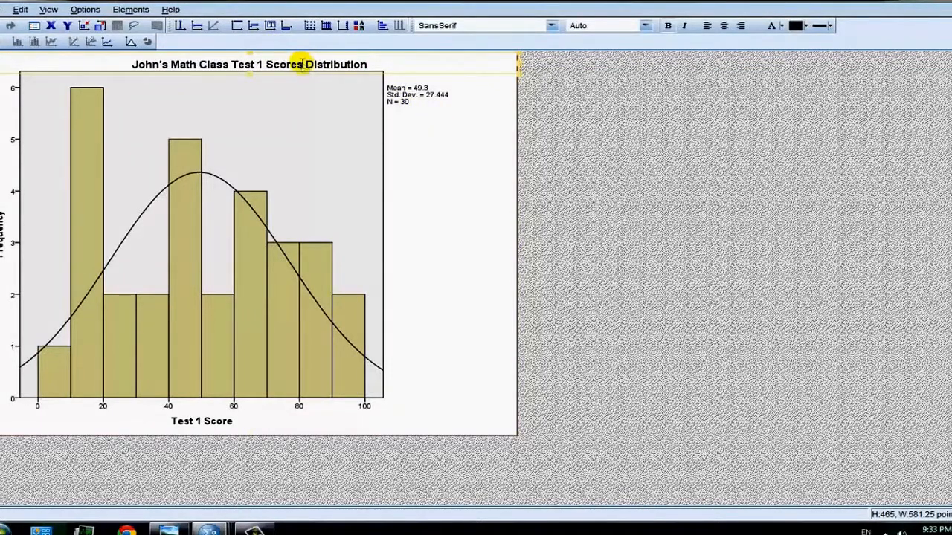
pyautogui.click(304, 63)
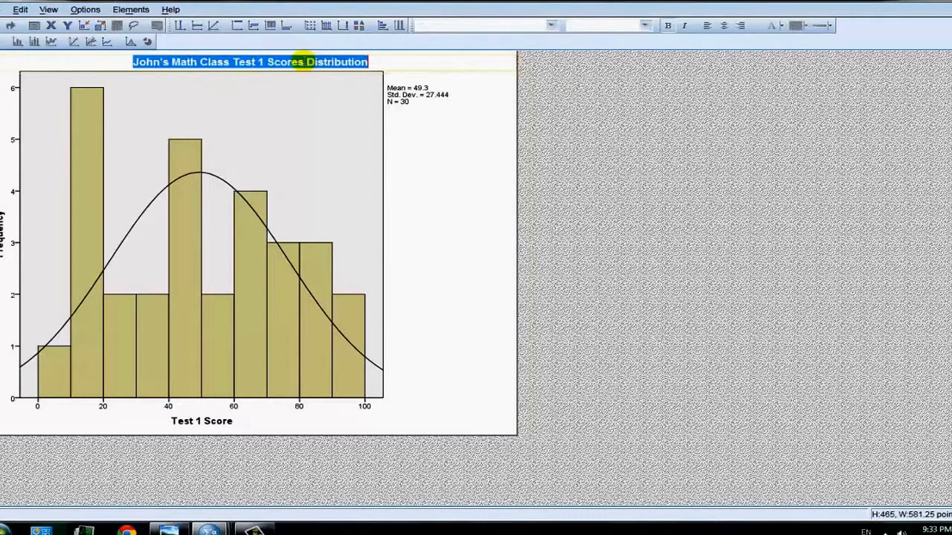
pyautogui.click(382, 61)
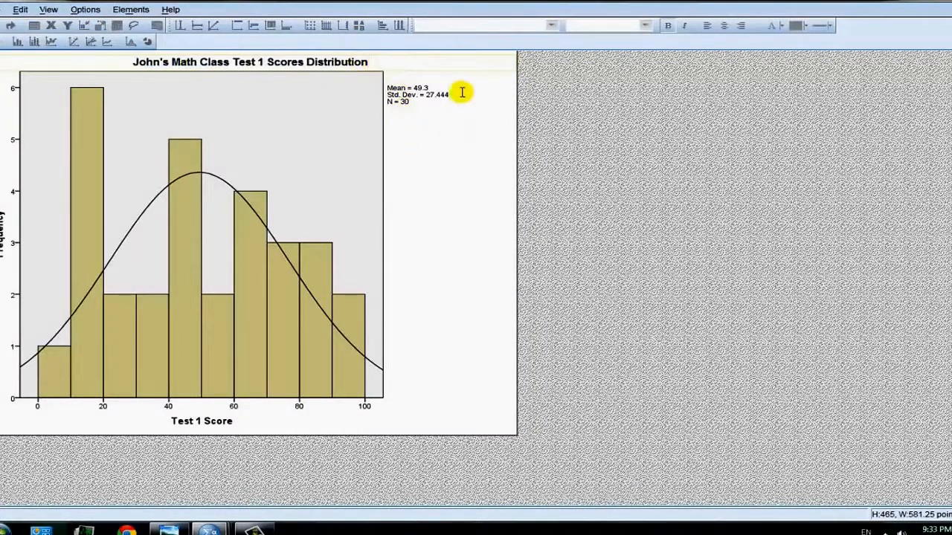
pyautogui.click(338, 65)
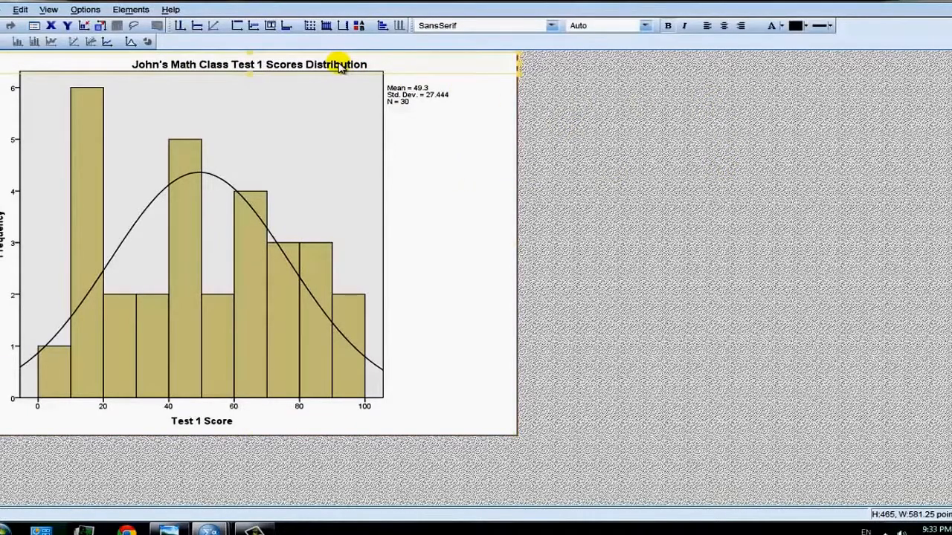
pyautogui.click(388, 79)
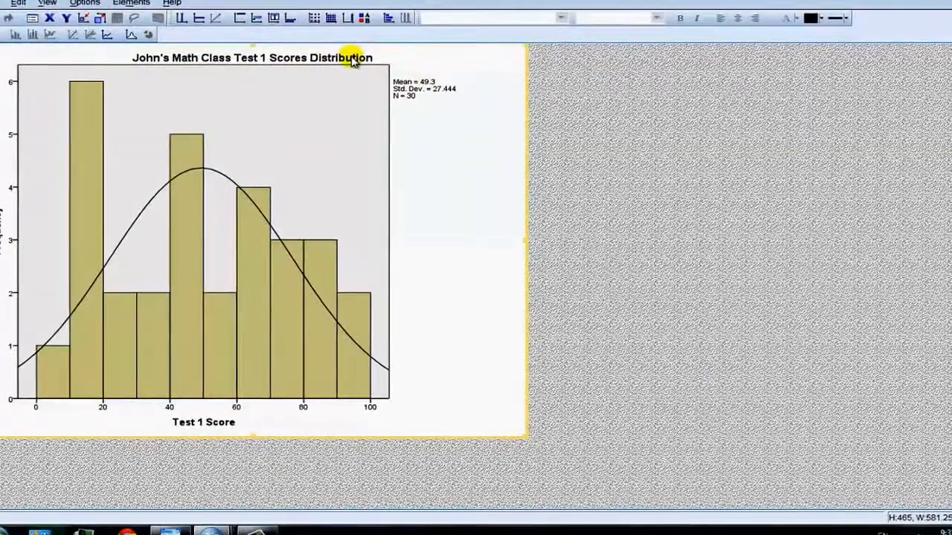
pyautogui.doubleClick(351, 58)
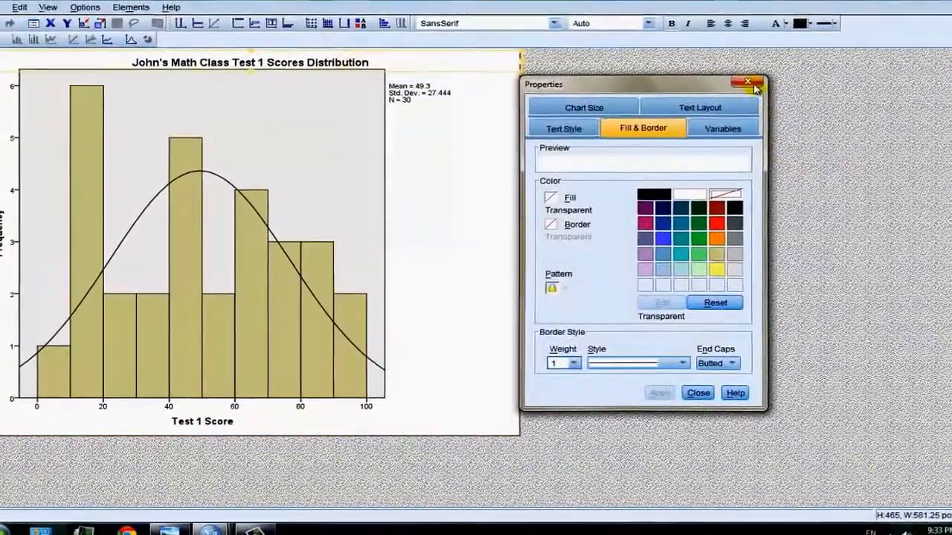
pyautogui.click(757, 79)
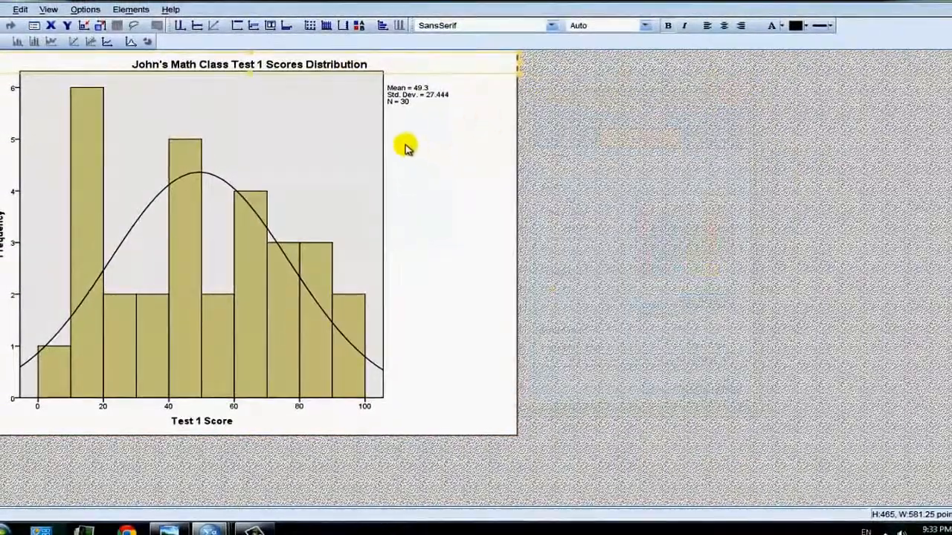
pyautogui.click(416, 154)
pyautogui.click(284, 67)
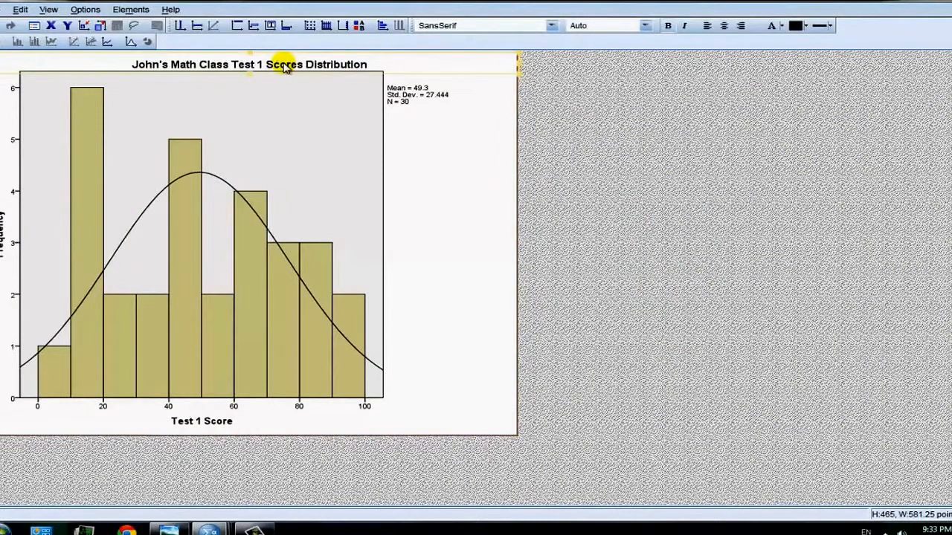
pyautogui.click(285, 65)
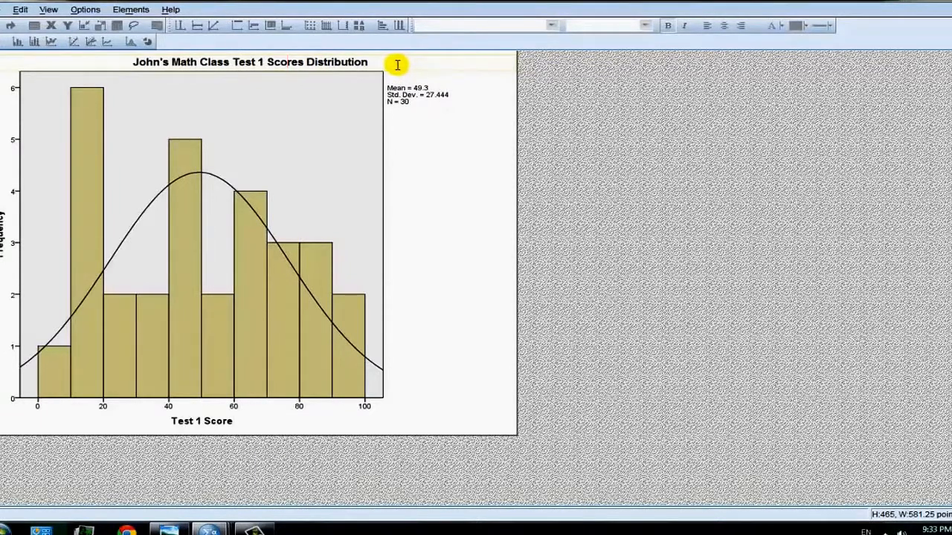
pyautogui.click(424, 178)
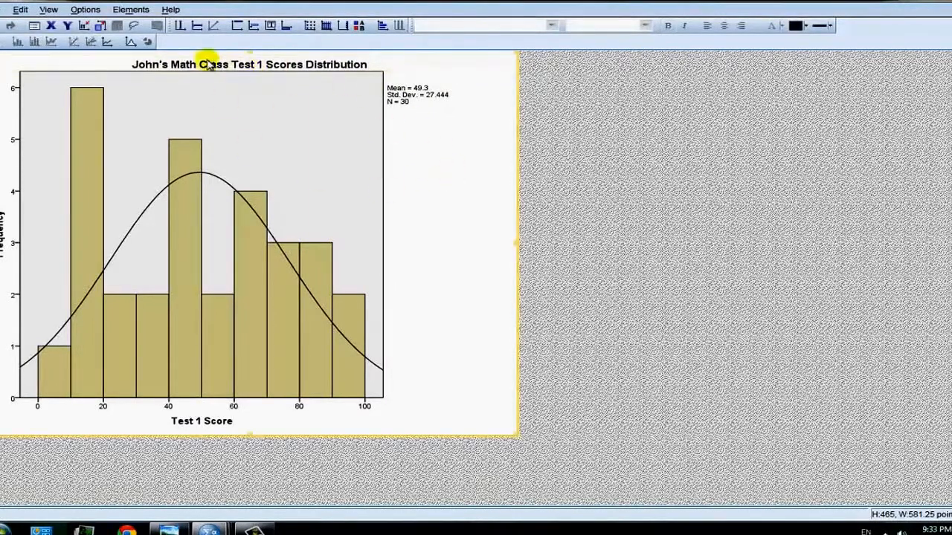
pyautogui.click(354, 143)
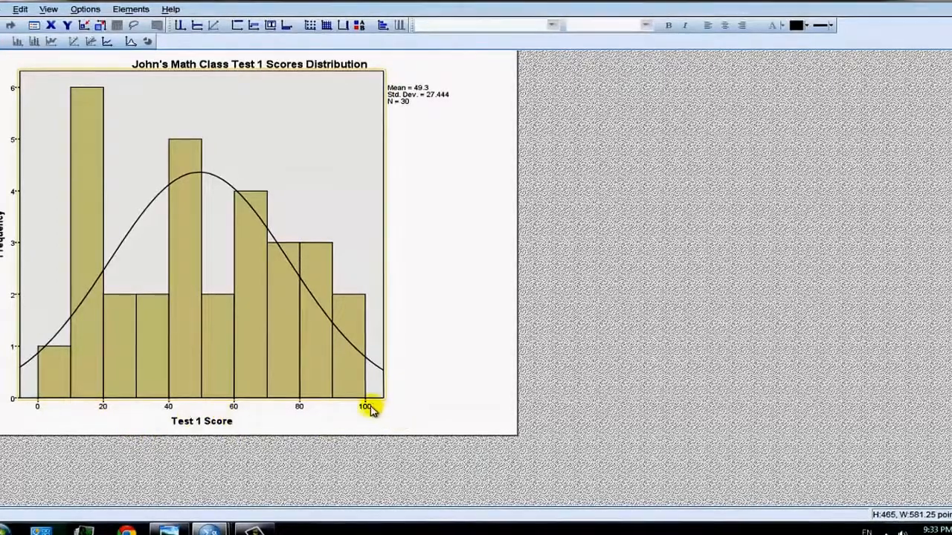
# - Set a custom major increment of 10 on the Test 1 Score axis scale, apply it and close the axis properties
pyautogui.click(369, 406)
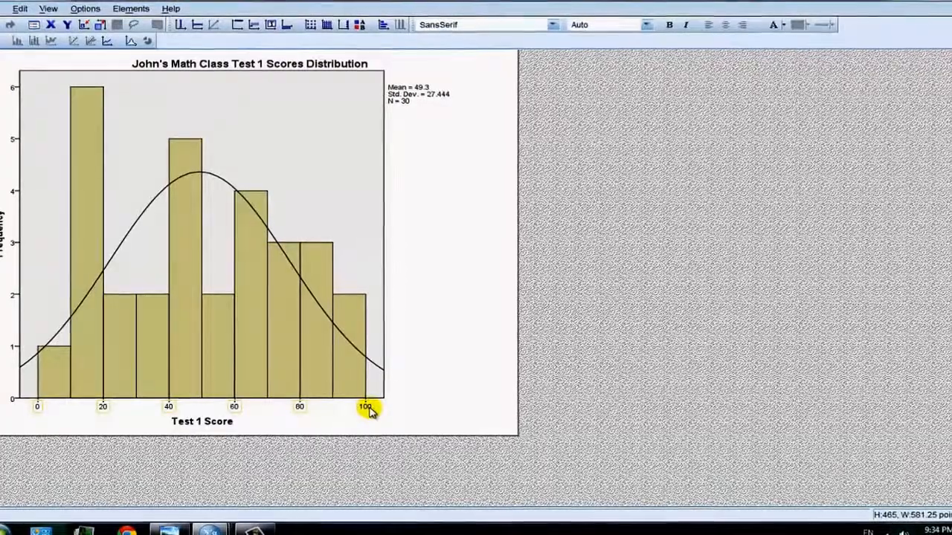
pyautogui.doubleClick(368, 407)
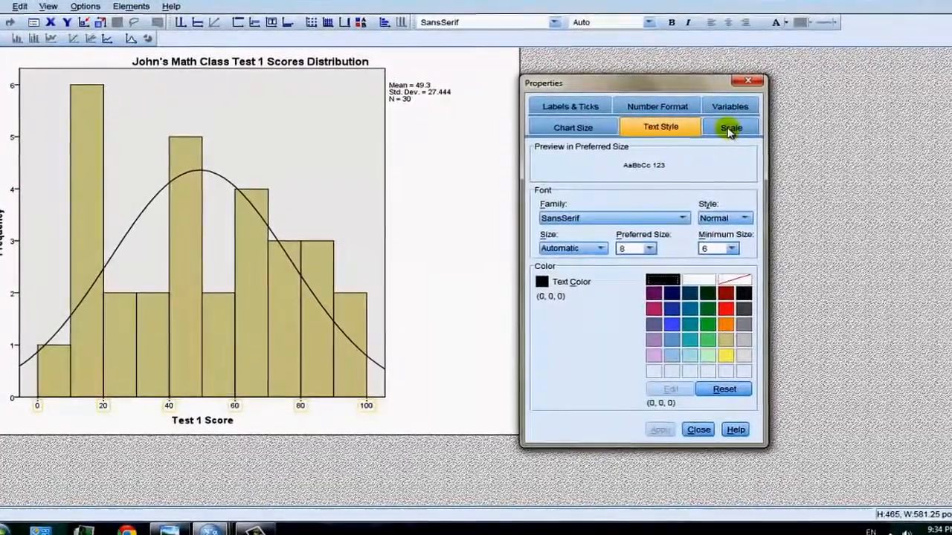
pyautogui.click(733, 128)
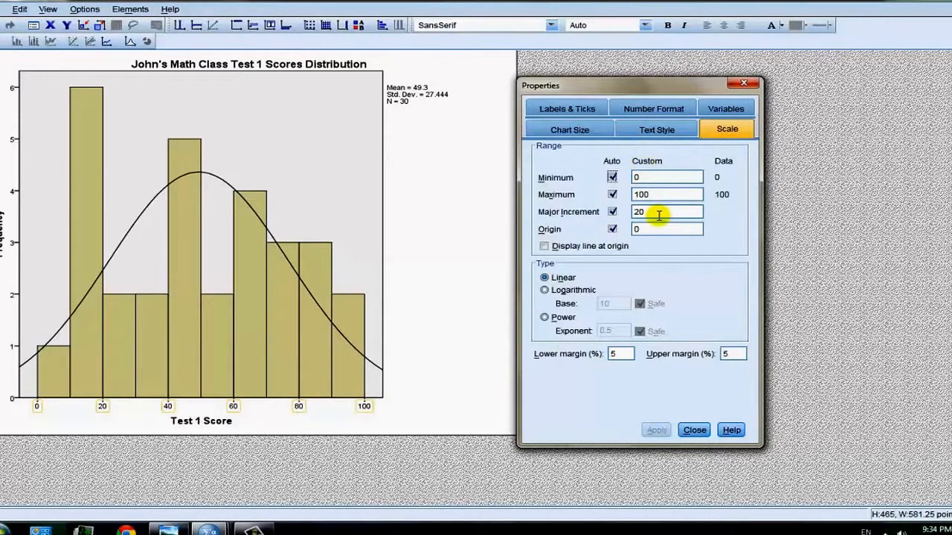
pyautogui.click(612, 212)
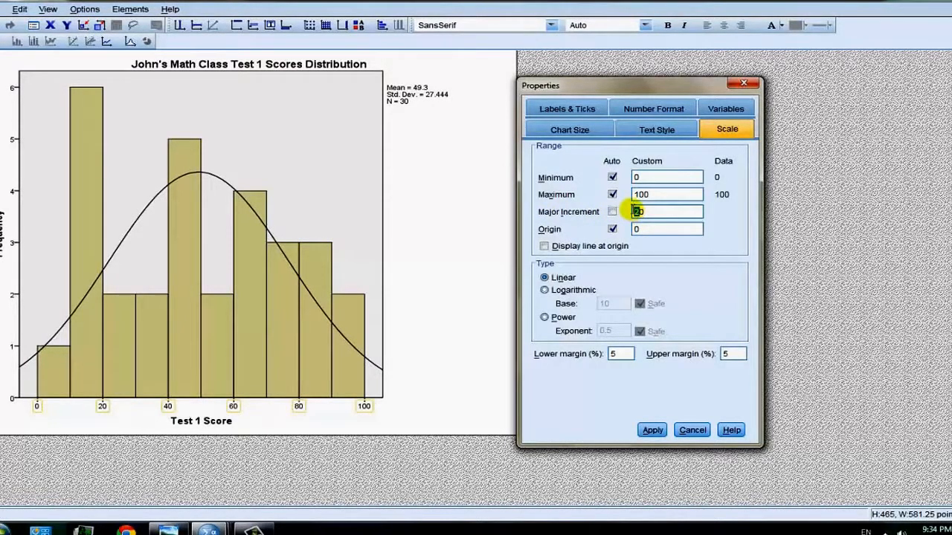
pyautogui.click(654, 433)
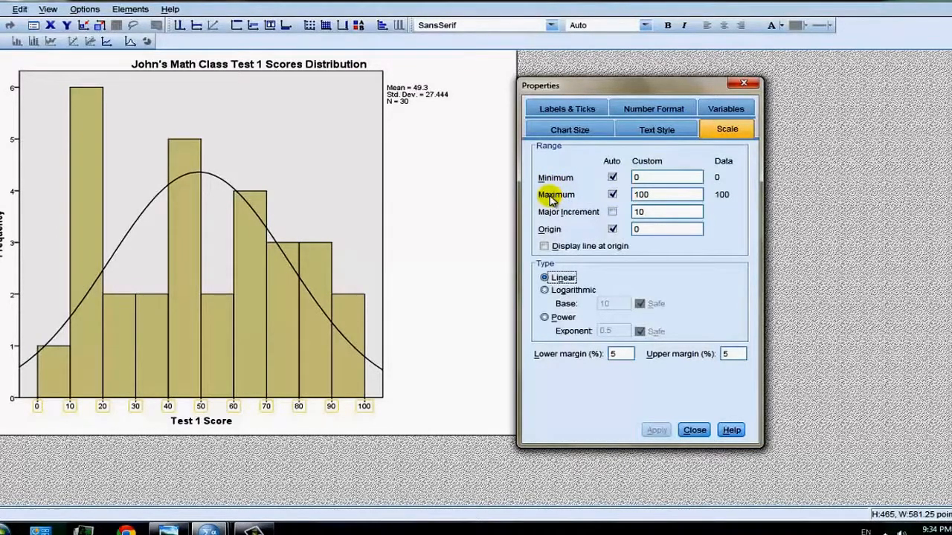
pyautogui.click(696, 430)
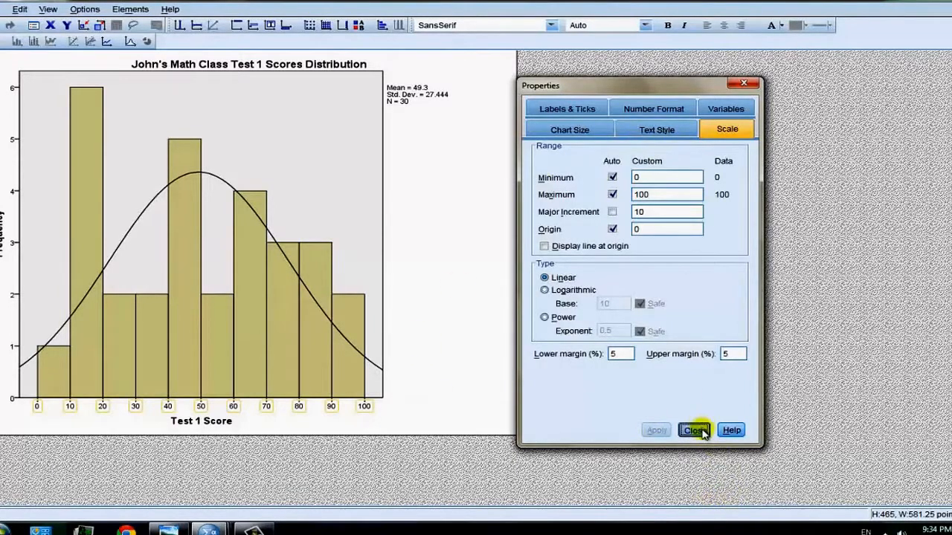
pyautogui.click(694, 430)
# - Fill all the histogram bars with dark blue (40, 42, 115) and apply the colour
pyautogui.click(282, 333)
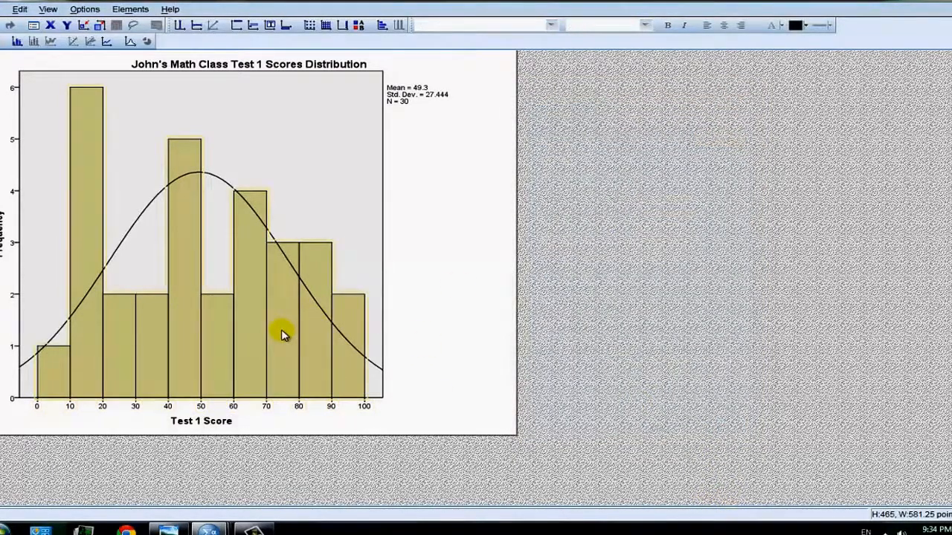
pyautogui.doubleClick(282, 333)
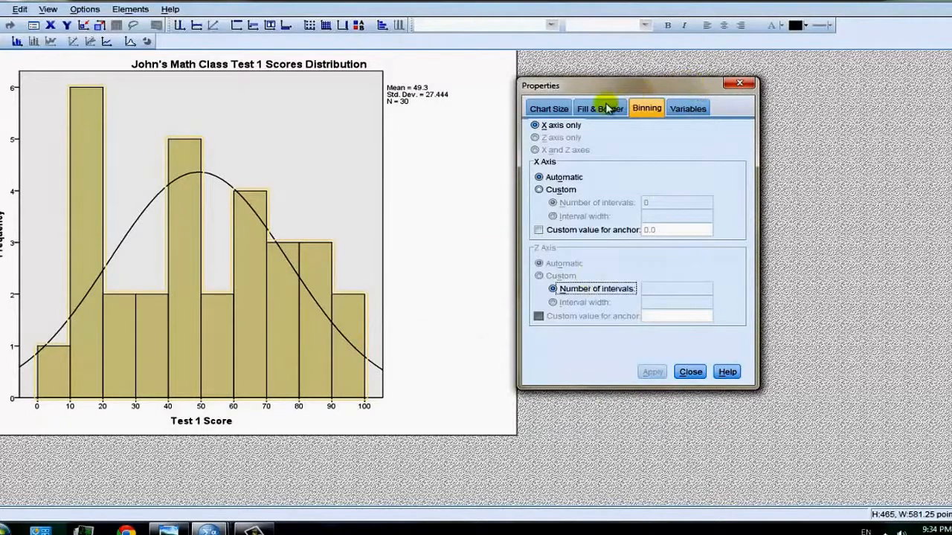
pyautogui.click(604, 109)
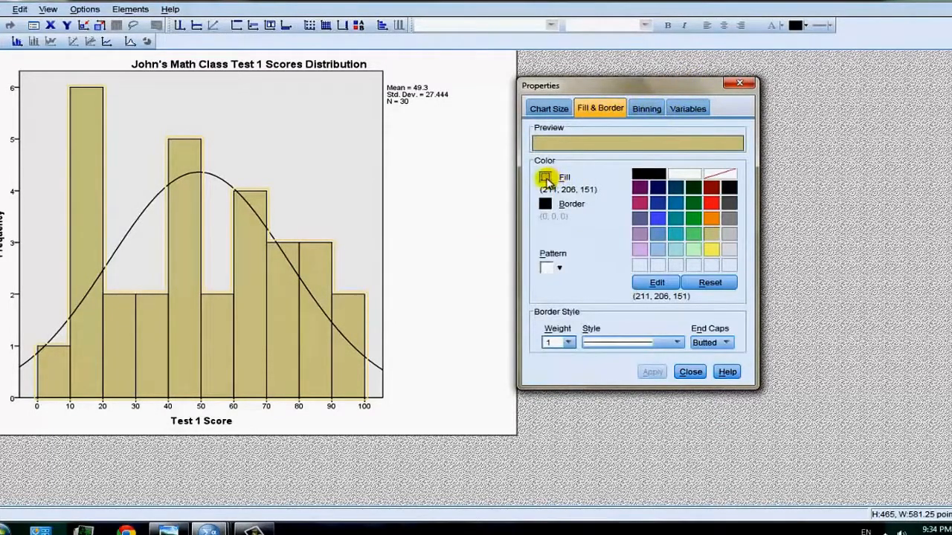
pyautogui.click(658, 188)
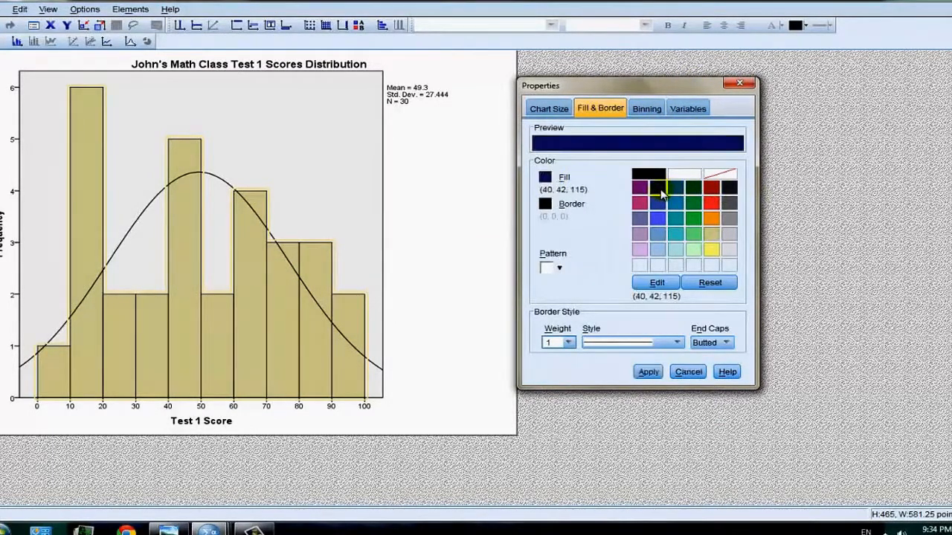
pyautogui.click(651, 373)
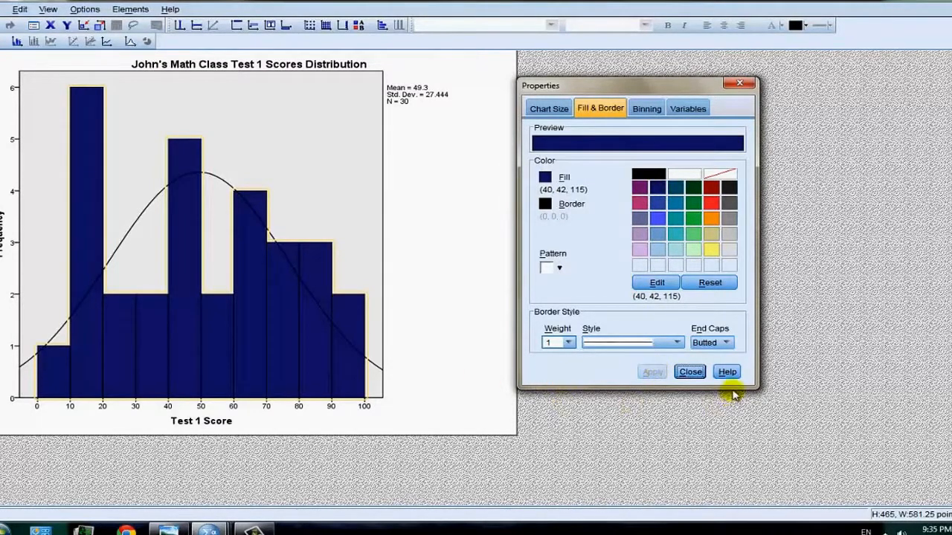
# - Try Round end caps on the bar borders, restore the Butted style and close the bar properties
pyautogui.click(677, 343)
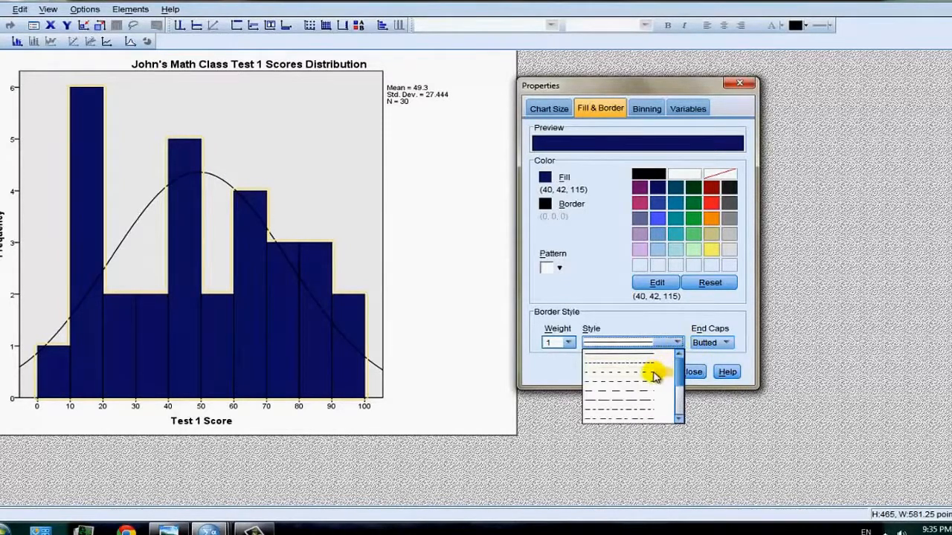
pyautogui.click(749, 362)
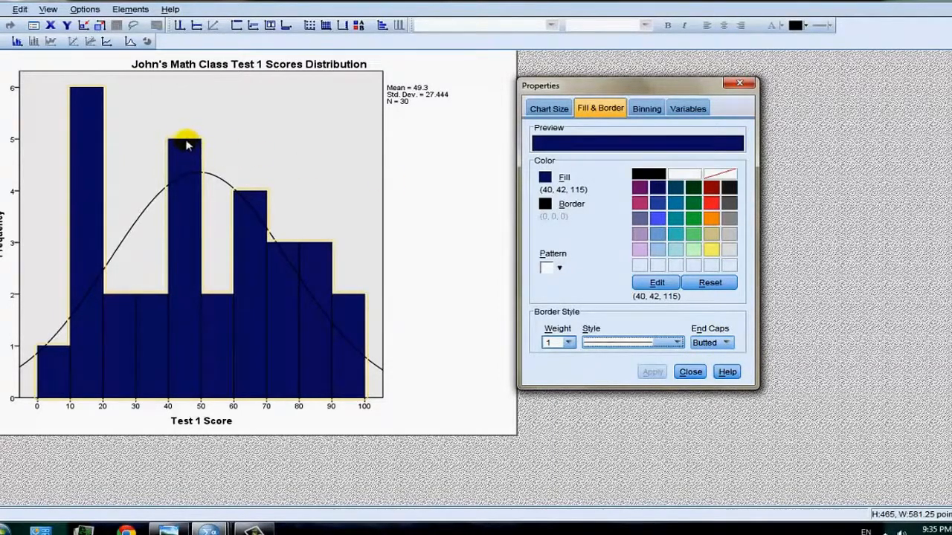
pyautogui.click(726, 344)
pyautogui.click(706, 356)
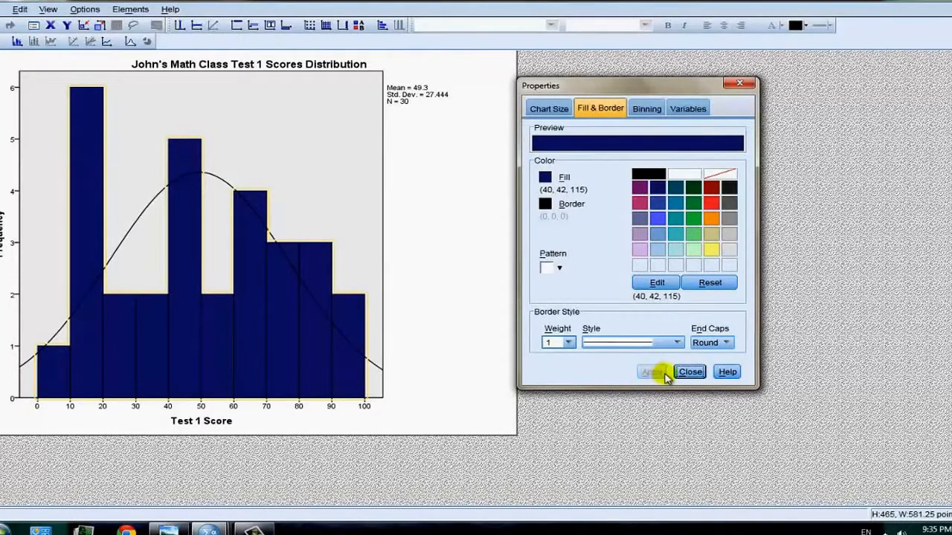
pyautogui.click(727, 343)
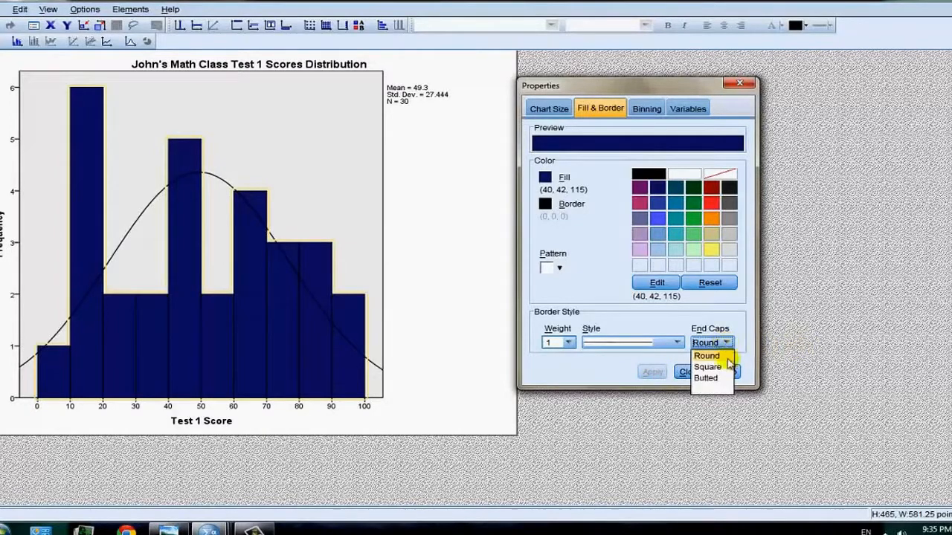
pyautogui.click(712, 379)
pyautogui.click(654, 372)
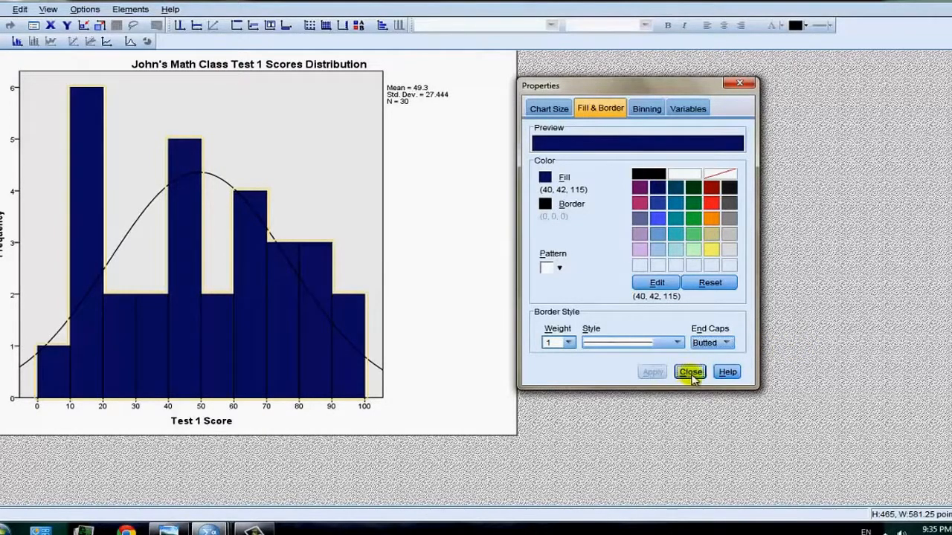
pyautogui.click(691, 373)
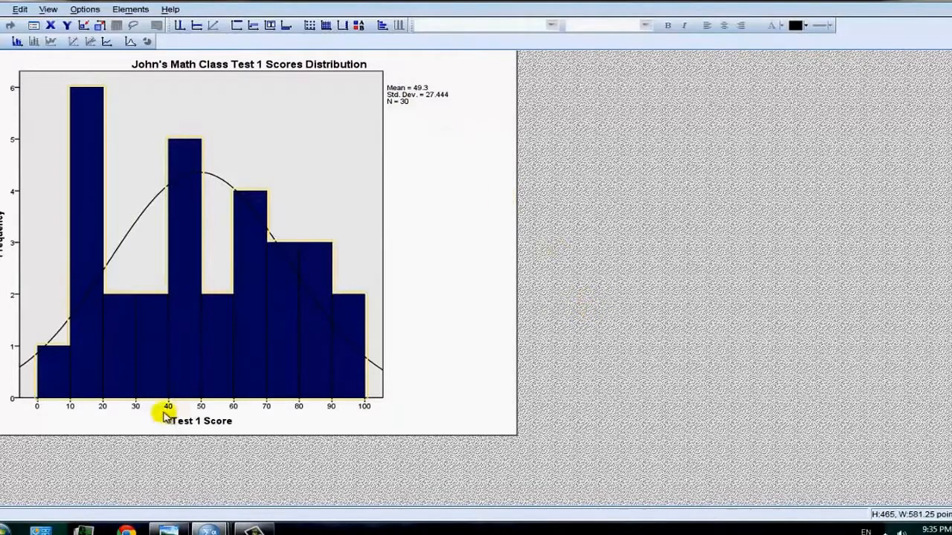
# - Select the histogram's Frequency axis title and its Test 1 Score axis title in turn, and clear the selection
pyautogui.click(3, 238)
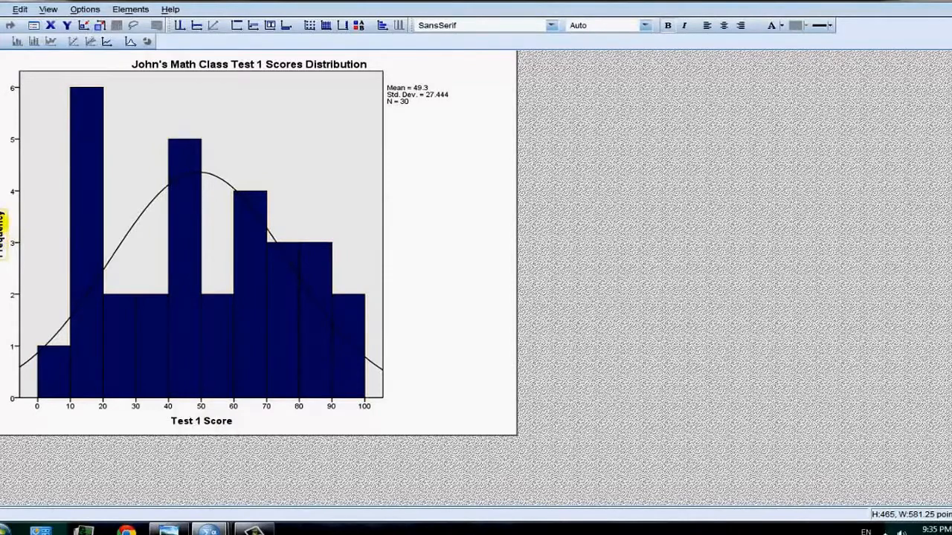
pyautogui.click(200, 422)
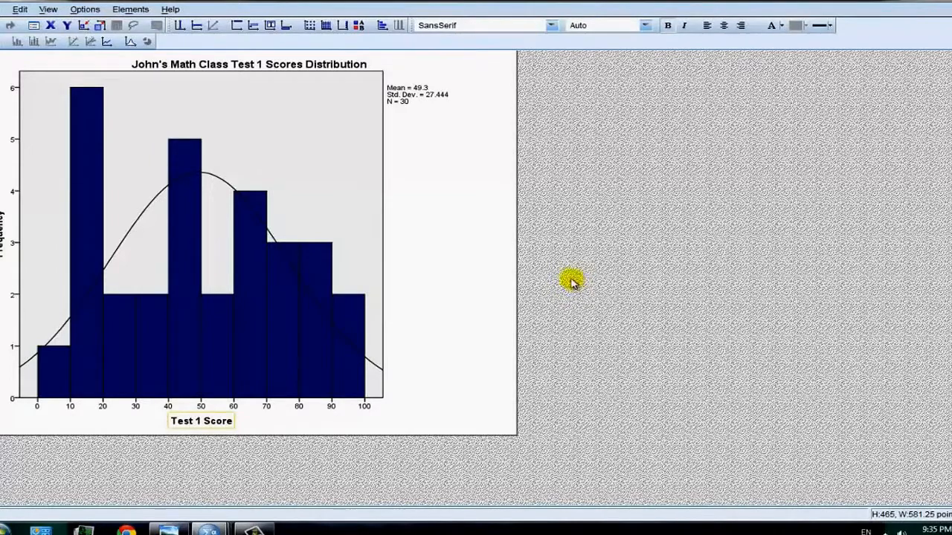
pyautogui.click(1, 9)
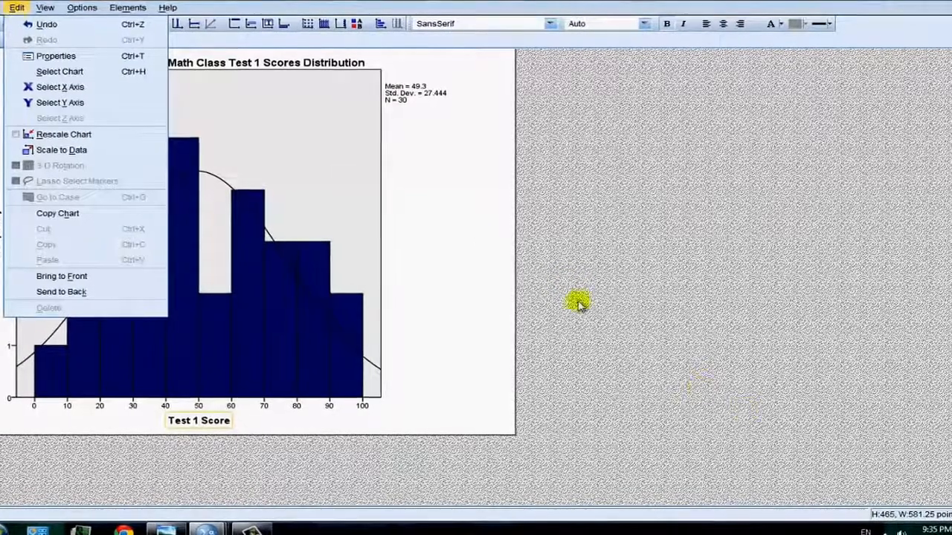
pyautogui.click(757, 406)
# - Switch from the chart editor to the output document containing the customized histogram
pyautogui.moveTo(253, 528)
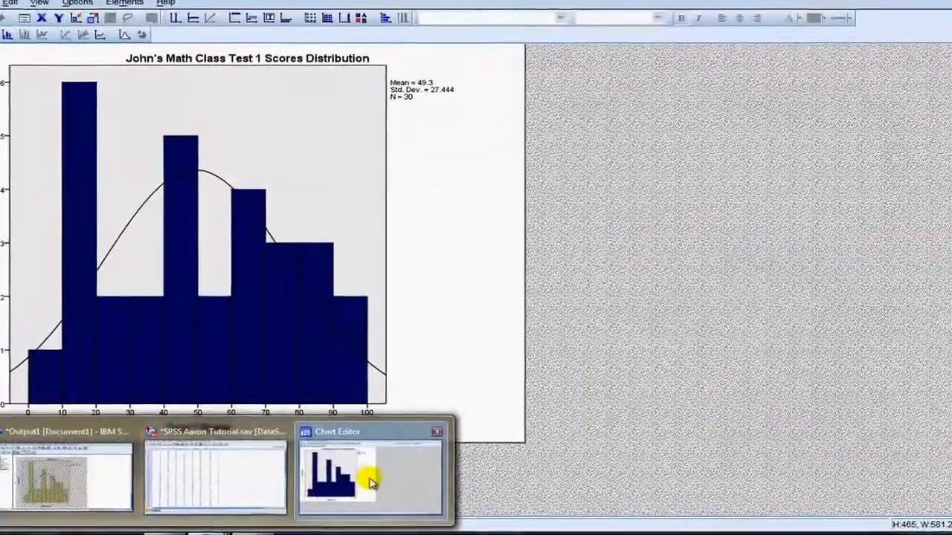
pyautogui.moveTo(171, 489)
pyautogui.click(85, 484)
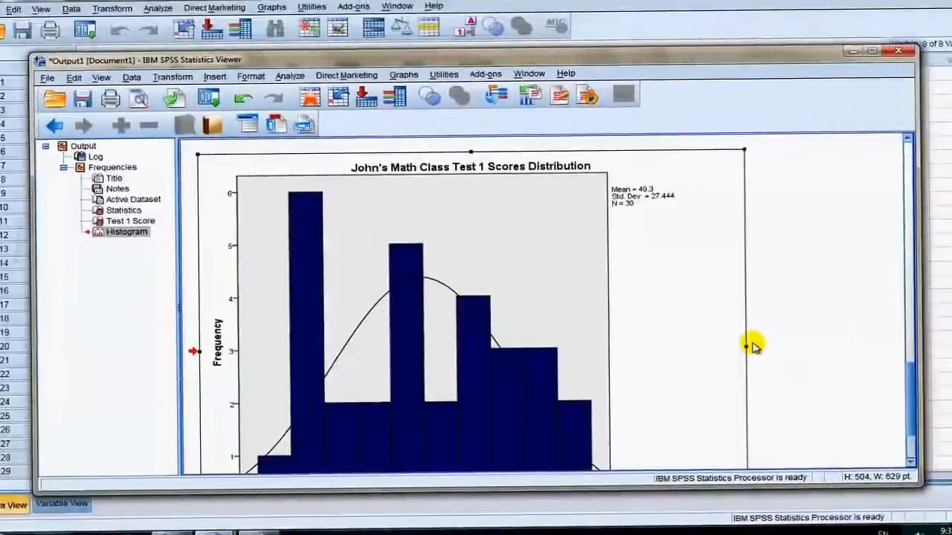
# - Open the export settings for the selected histogram, review the document types with Word/RTF (*.doc) kept, and close without exporting
pyautogui.rightClick(679, 247)
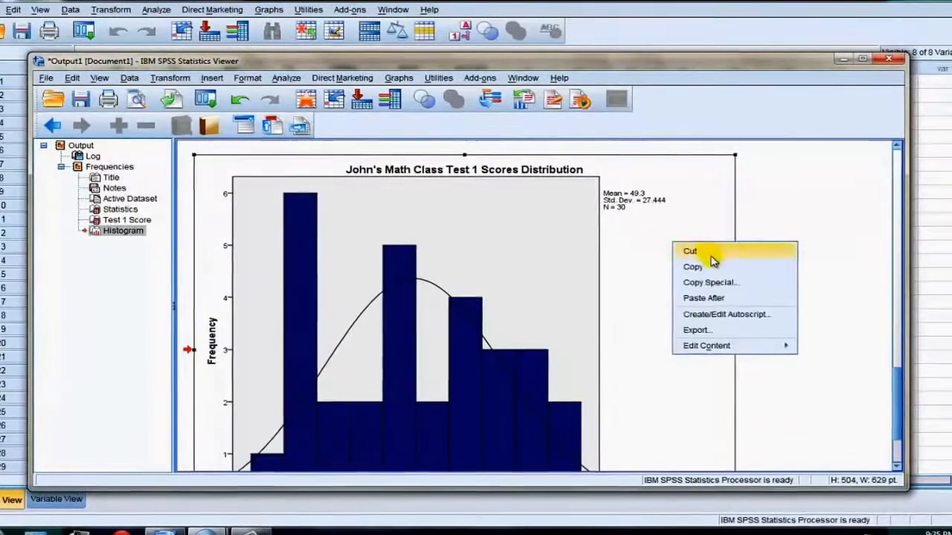
pyautogui.rightClick(709, 204)
pyautogui.click(751, 289)
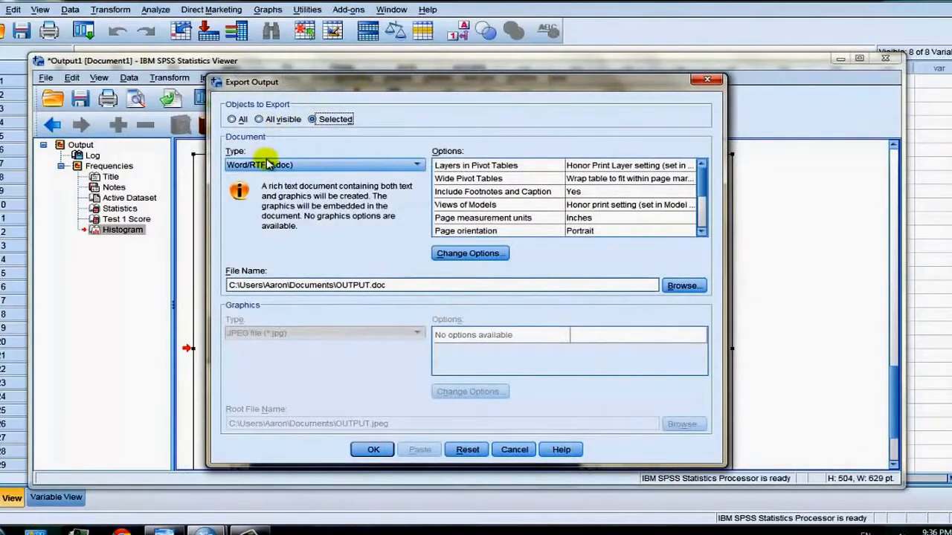
pyautogui.click(378, 170)
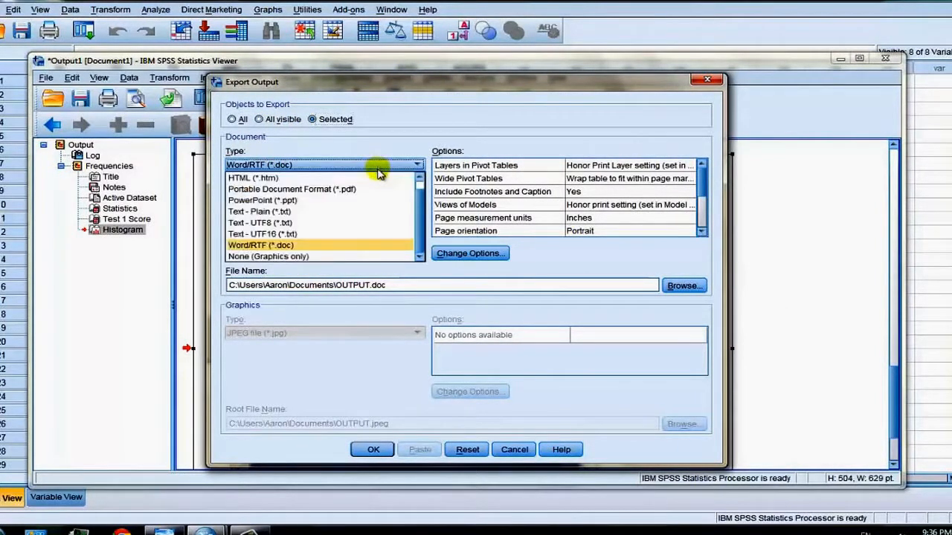
pyautogui.click(350, 246)
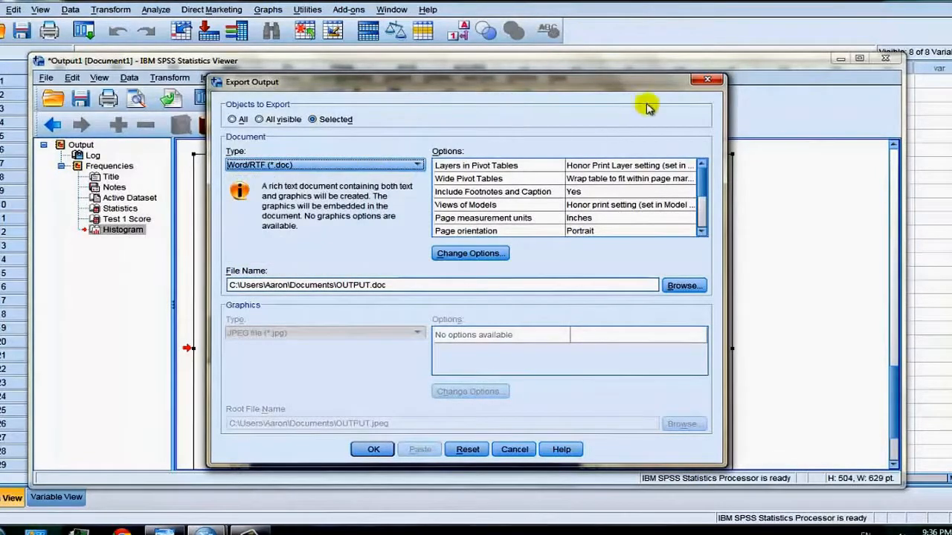
pyautogui.click(707, 80)
# - Return to the data editor, open the Chart Builder and clear the variables from the X and Y axes of the chart preview
pyautogui.moveTo(898, 410); pyautogui.dragTo(897, 436)
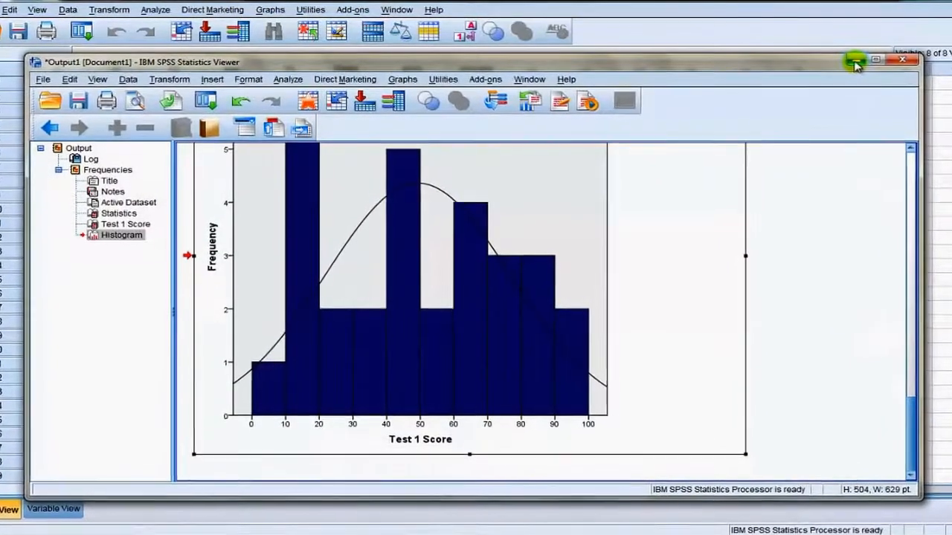
pyautogui.click(864, 63)
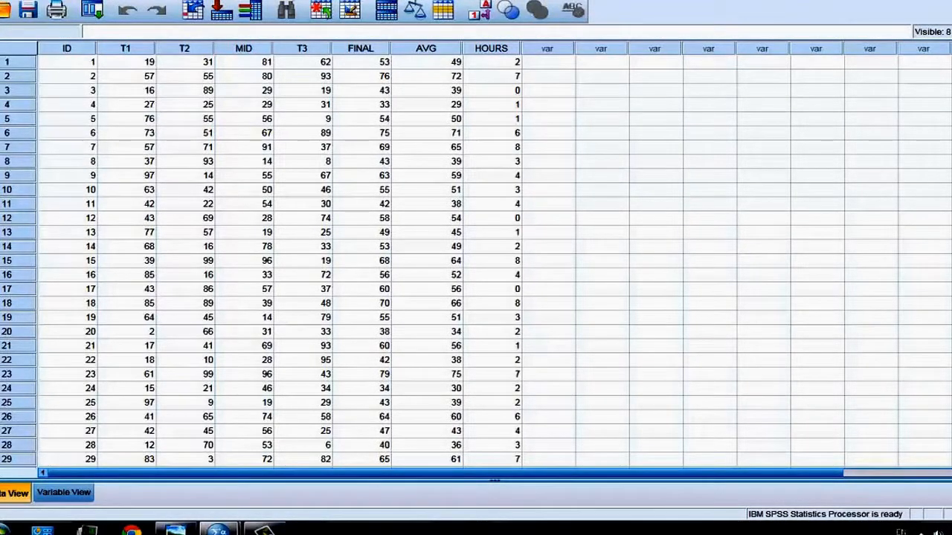
pyautogui.click(284, 0)
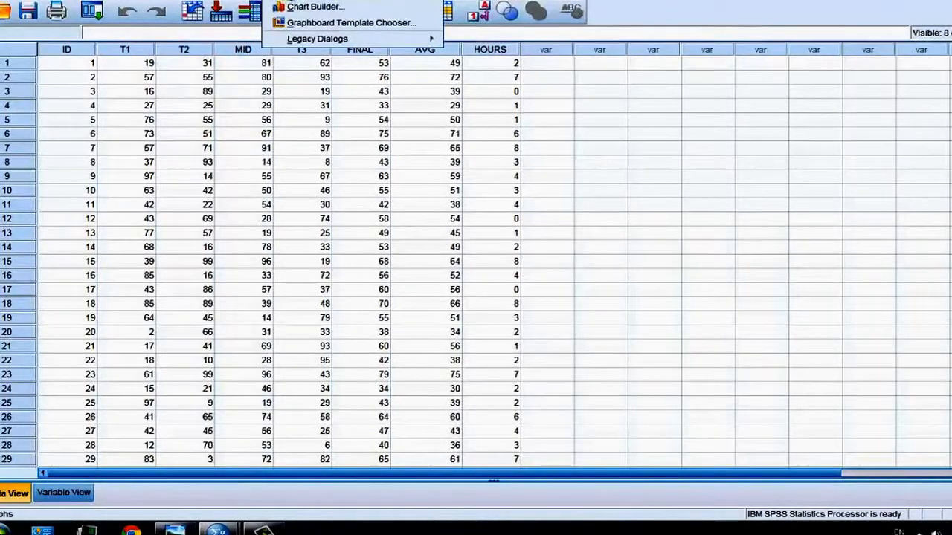
pyautogui.click(312, 8)
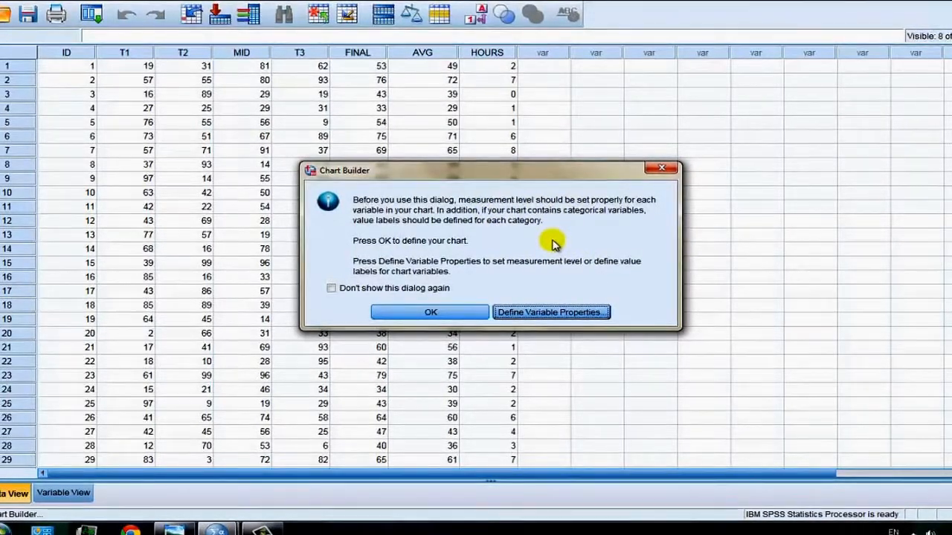
pyautogui.click(427, 313)
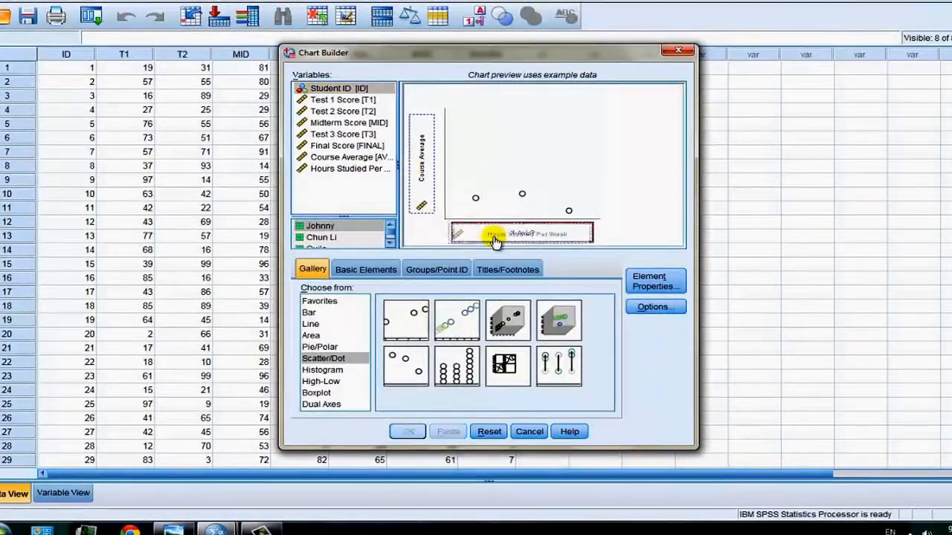
pyautogui.press('Delete')
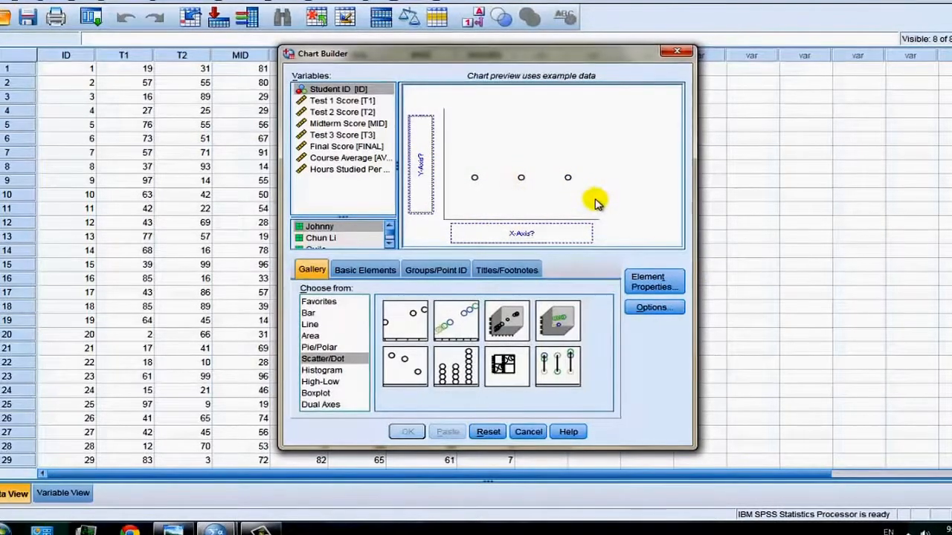
# - Place a Simple Scatter chart from the Scatter/Dot gallery in the chart preview
pyautogui.click(318, 302)
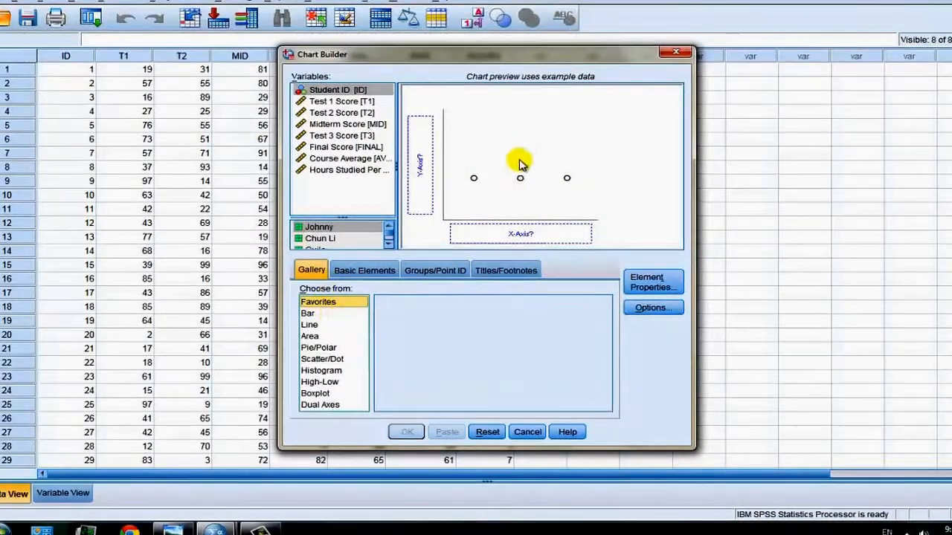
pyautogui.click(346, 360)
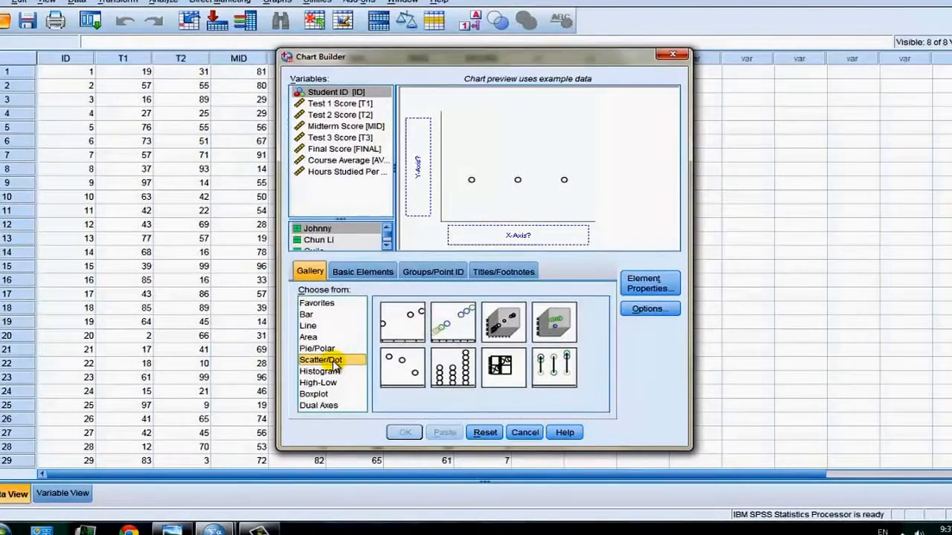
pyautogui.click(399, 332)
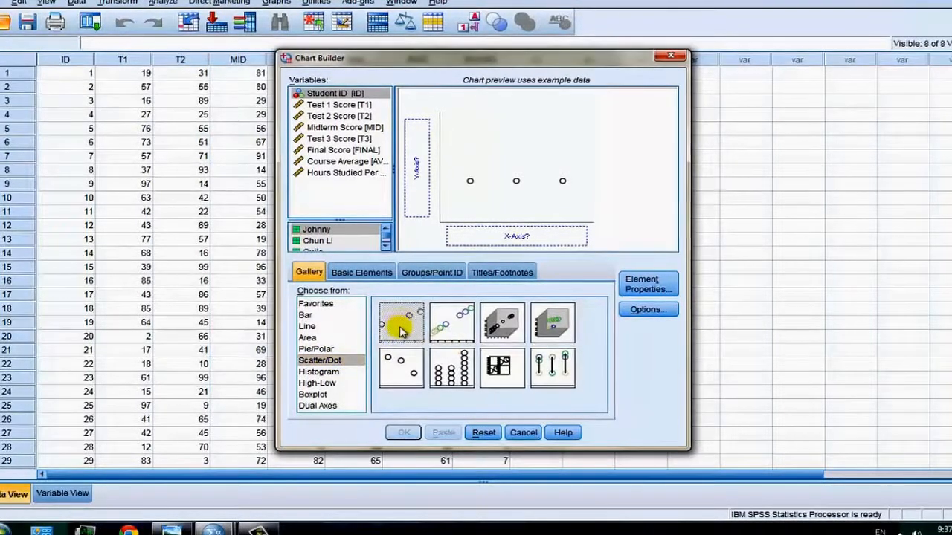
pyautogui.moveTo(399, 332); pyautogui.dragTo(523, 180)
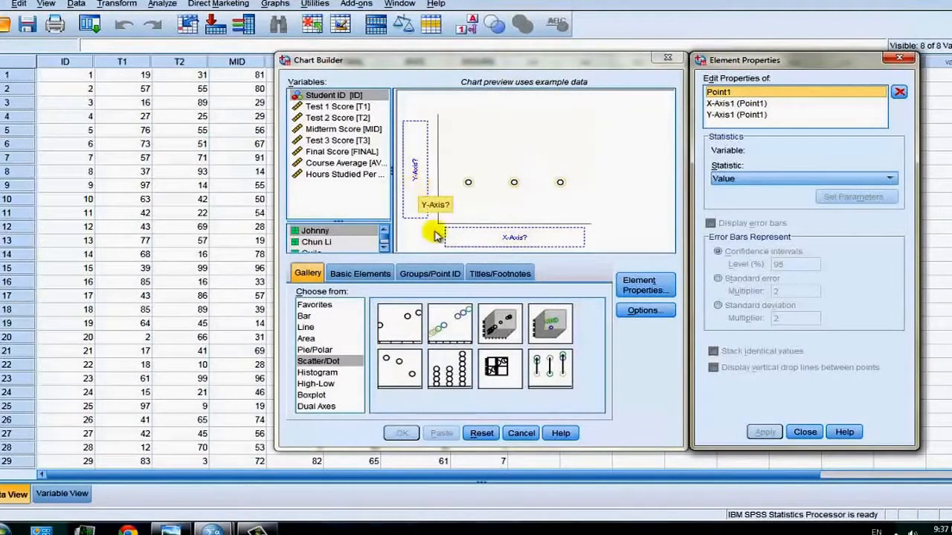
# - Assign Hours Studied Per Week to the scatterplot's X axis and Course Average to its Y axis
pyautogui.click(323, 176)
pyautogui.moveTo(323, 175); pyautogui.dragTo(473, 235)
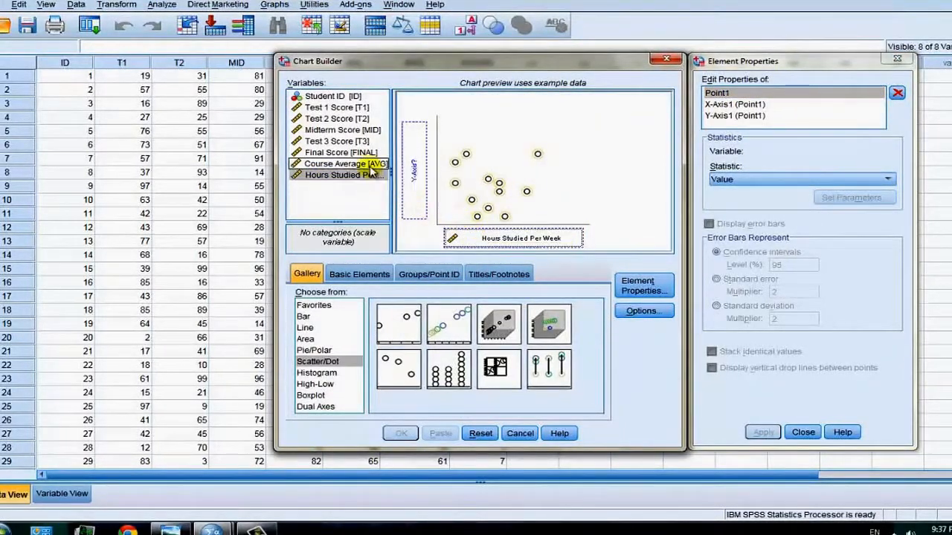
pyautogui.click(346, 165)
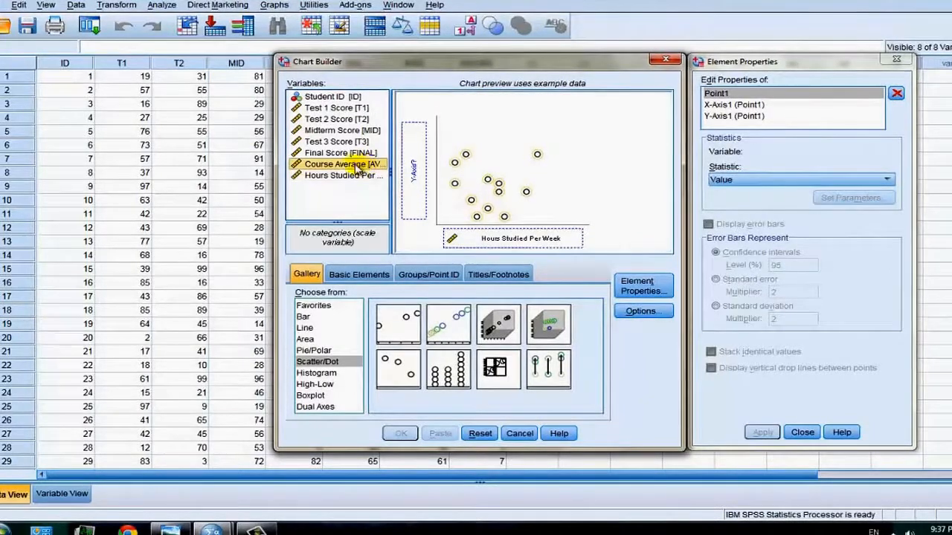
pyautogui.moveTo(346, 167); pyautogui.dragTo(414, 171)
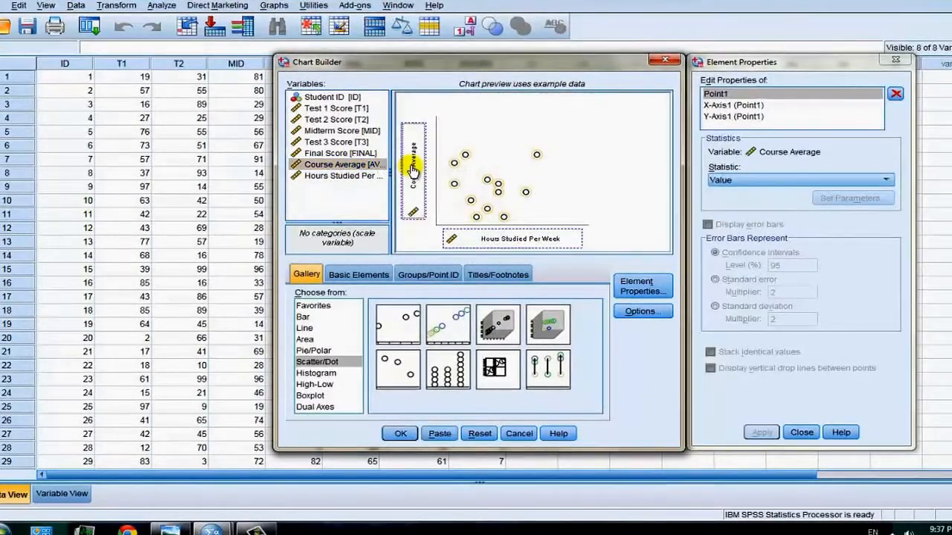
# - Review the element properties of Point1, X-Axis1 and Y-Axis1, and close the element properties
pyautogui.click(719, 105)
pyautogui.click(720, 116)
pyautogui.click(720, 105)
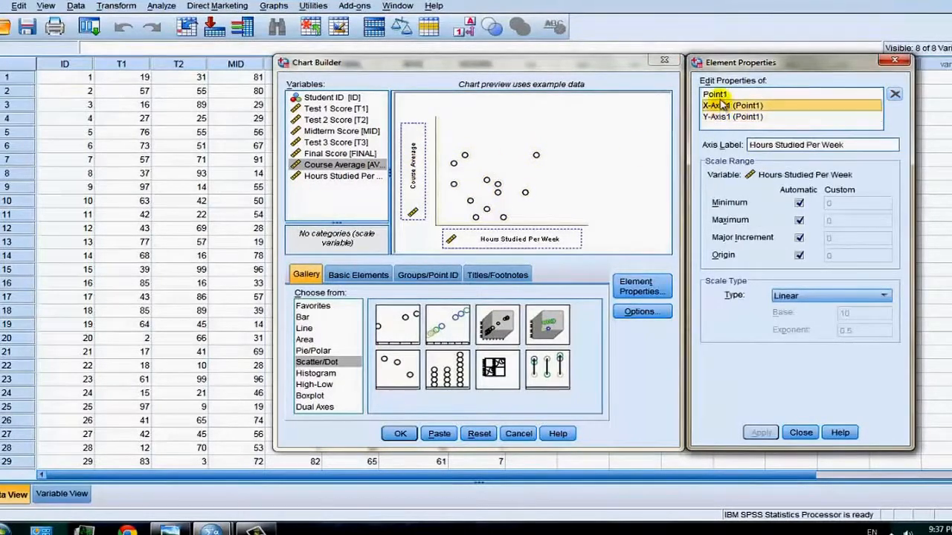
pyautogui.click(717, 94)
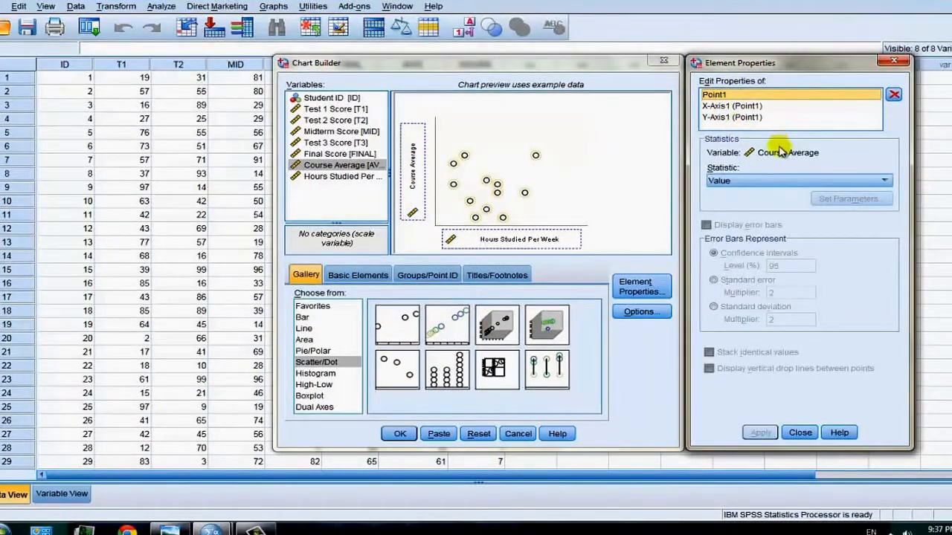
pyautogui.click(727, 106)
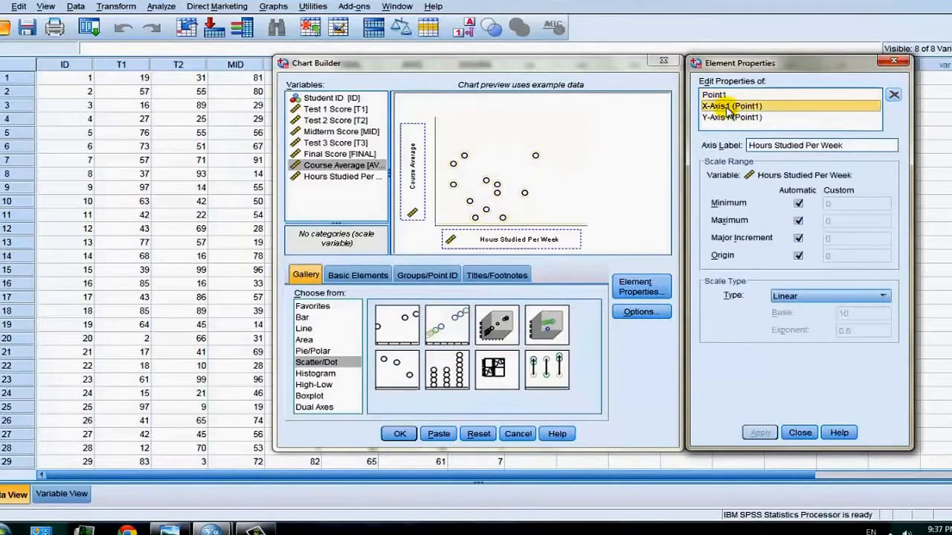
pyautogui.click(719, 118)
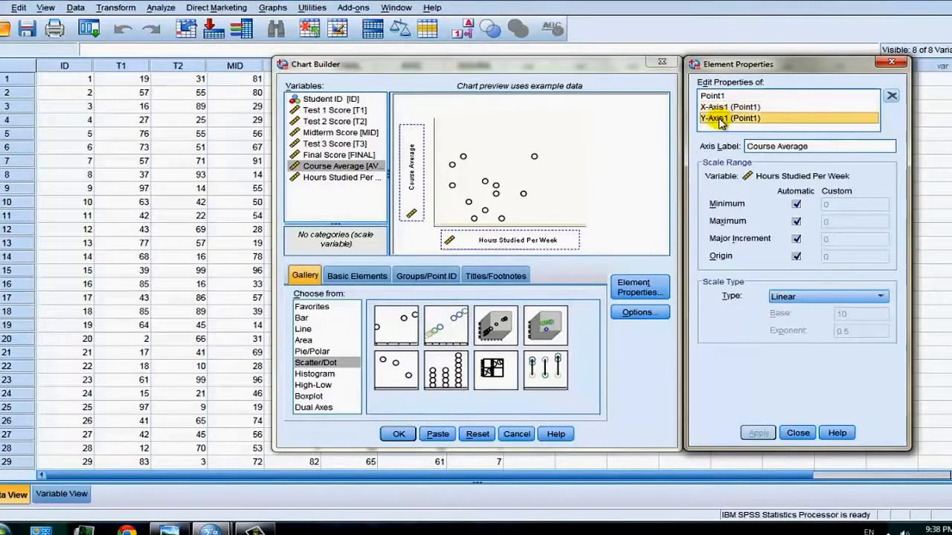
pyautogui.click(717, 107)
pyautogui.click(715, 96)
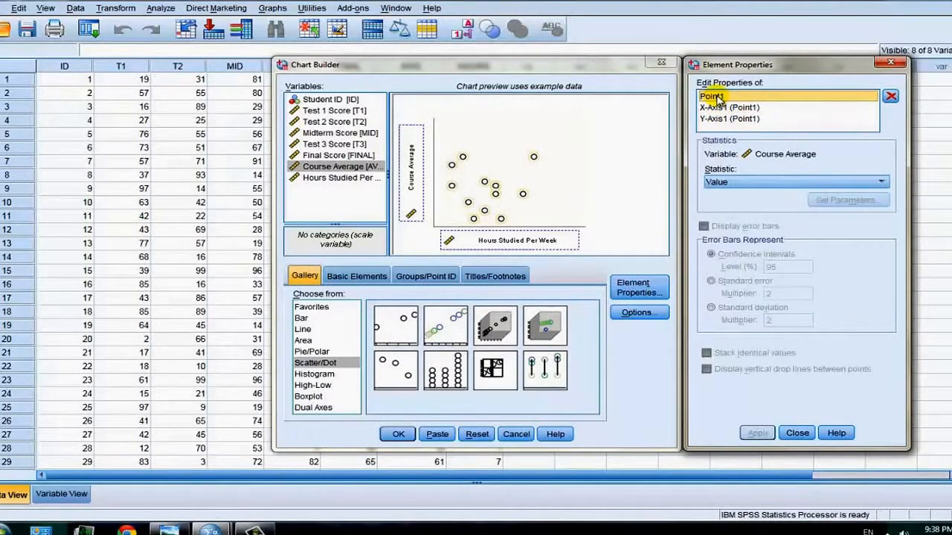
pyautogui.click(650, 292)
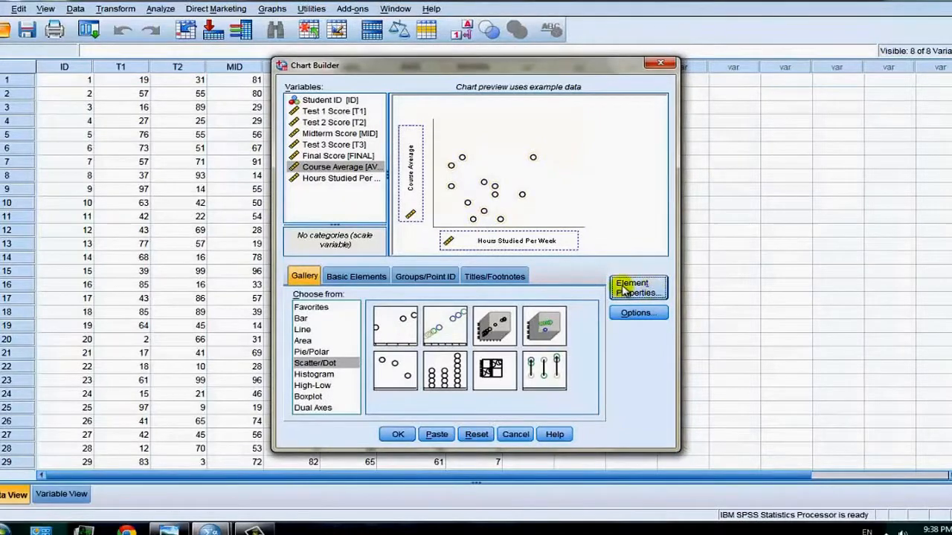
pyautogui.click(634, 288)
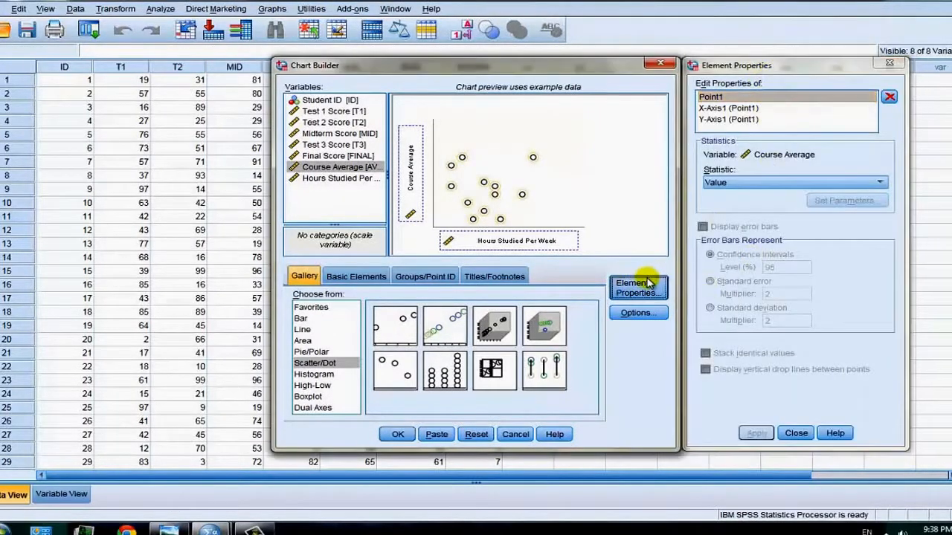
pyautogui.click(637, 288)
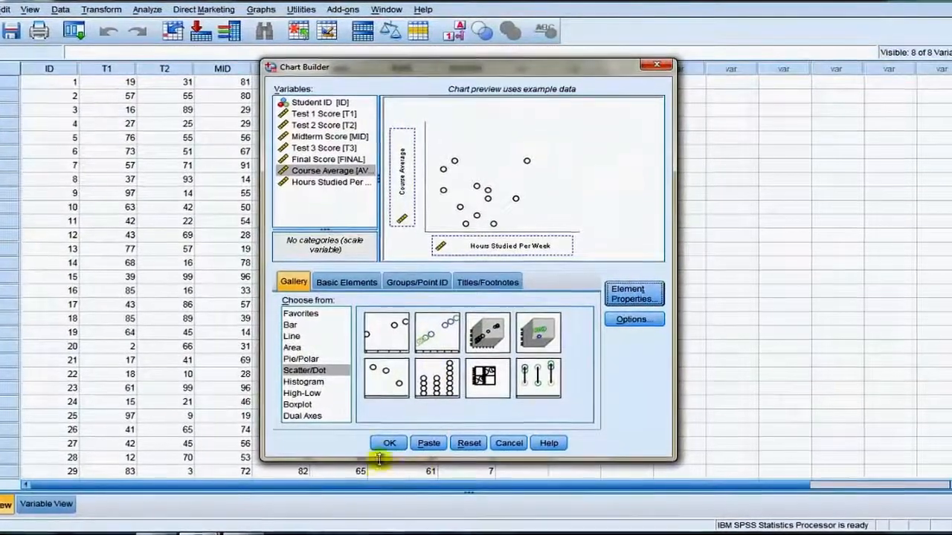
# - Generate the scatterplot of Course Average against Hours Studied Per Week and examine it in the output document
pyautogui.click(386, 445)
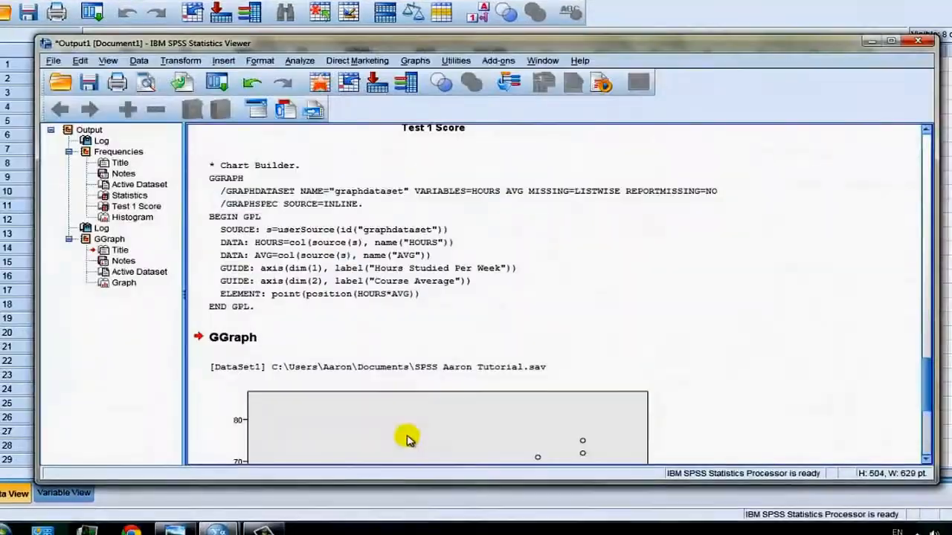
pyautogui.scroll(-1, 826, 340)
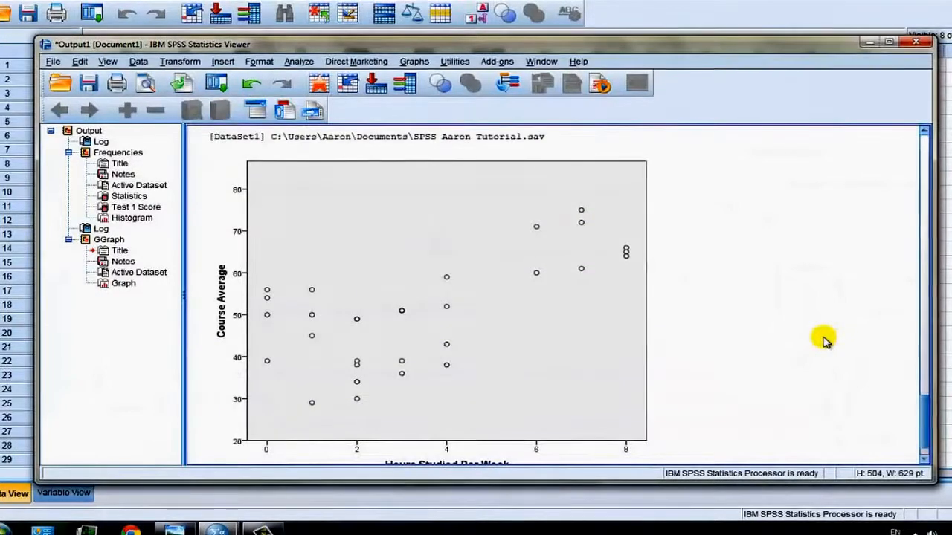
pyautogui.scroll(-1, 826, 340)
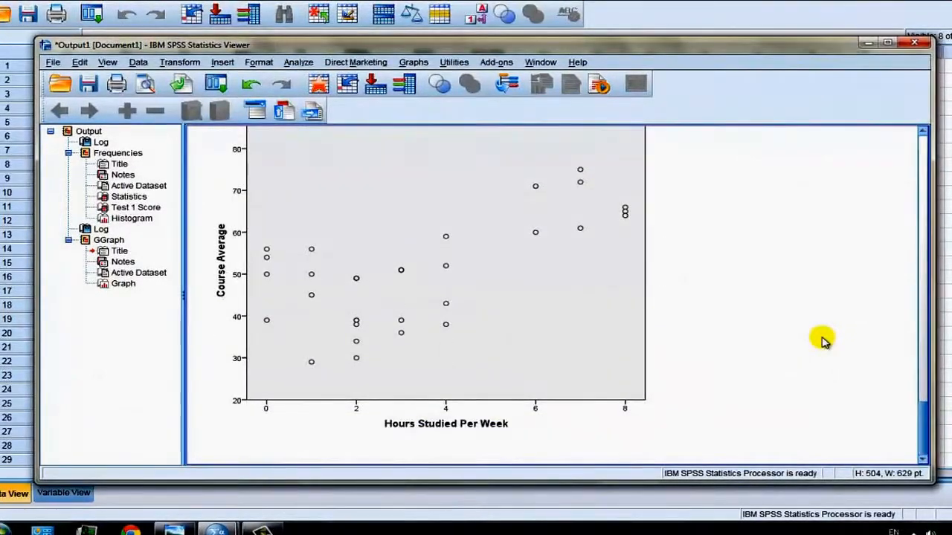
pyautogui.scroll(1, 823, 341)
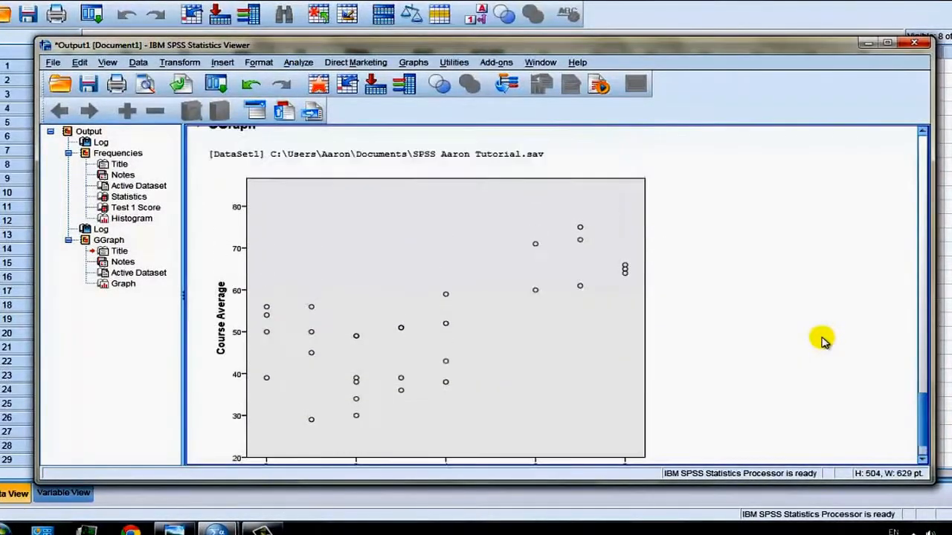
pyautogui.scroll(-1, 932, 401)
pyautogui.scroll(1, 923, 413)
pyautogui.click(578, 380)
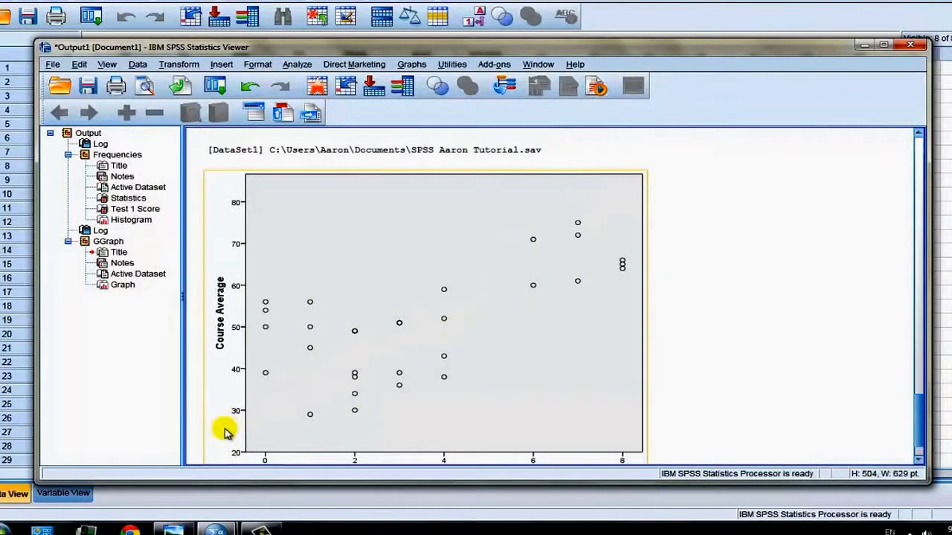
# - Examine the scatterplot of Course Average against Hours Studied Per Week, including its axes and the points at the highest study hours
pyautogui.click(824, 207)
pyautogui.scroll(-3, 822, 264)
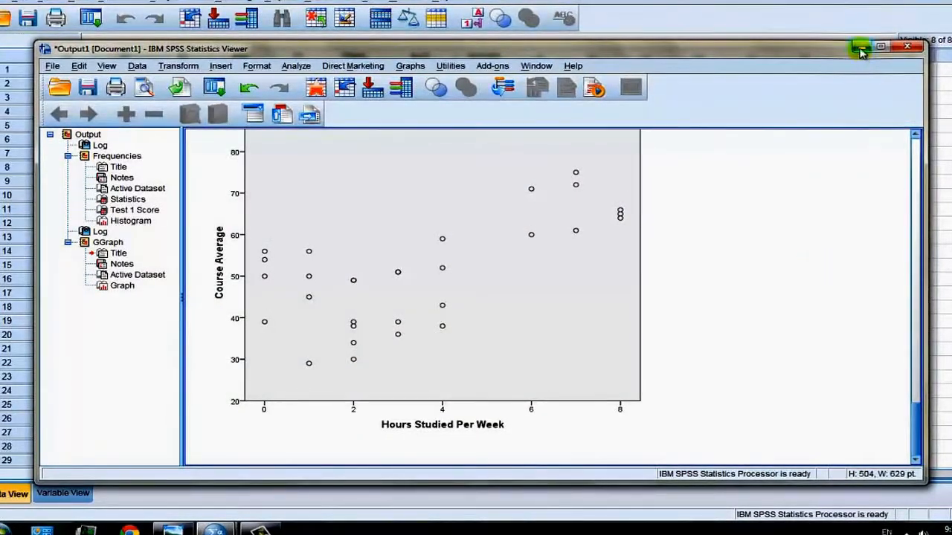
pyautogui.scroll(3, 719, 270)
pyautogui.scroll(-3, 732, 275)
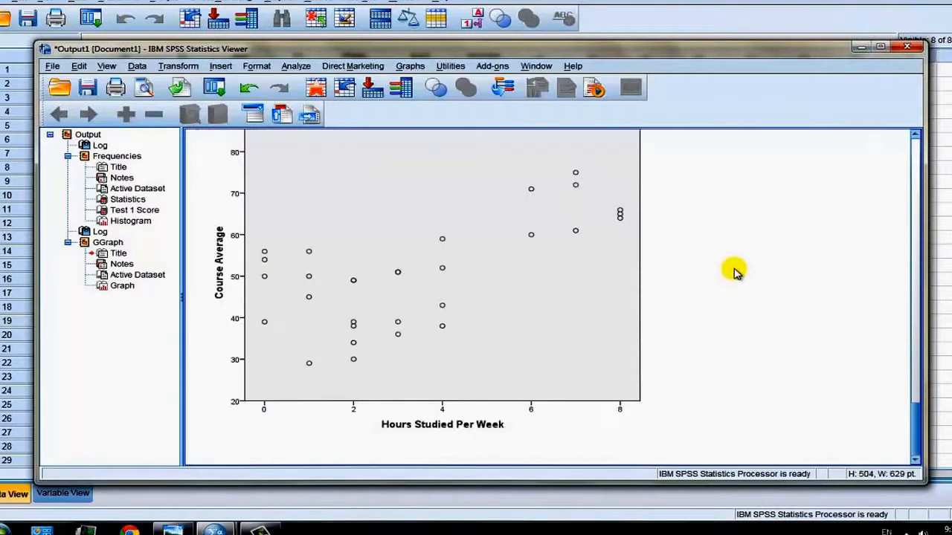
pyautogui.scroll(3, 733, 269)
pyautogui.scroll(-3, 733, 272)
pyautogui.click(623, 415)
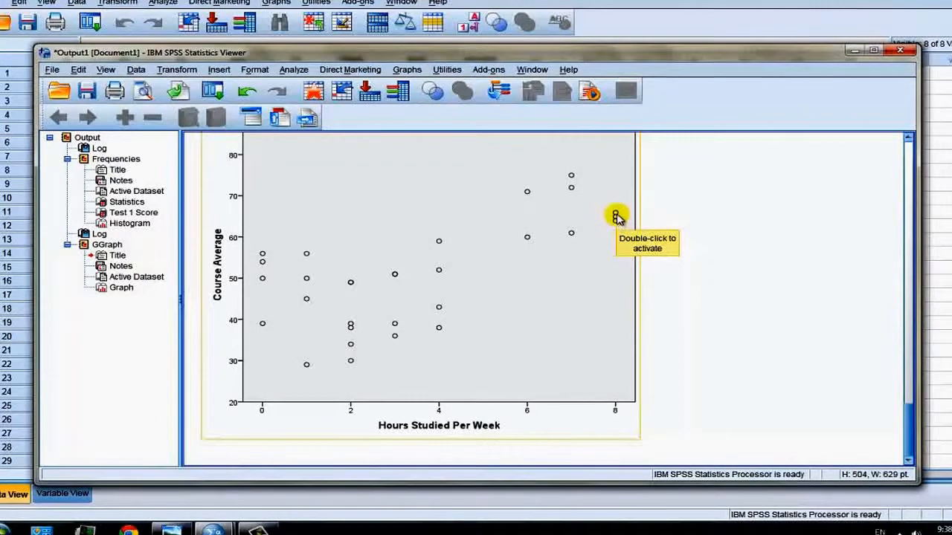
pyautogui.scroll(1, 580, 275)
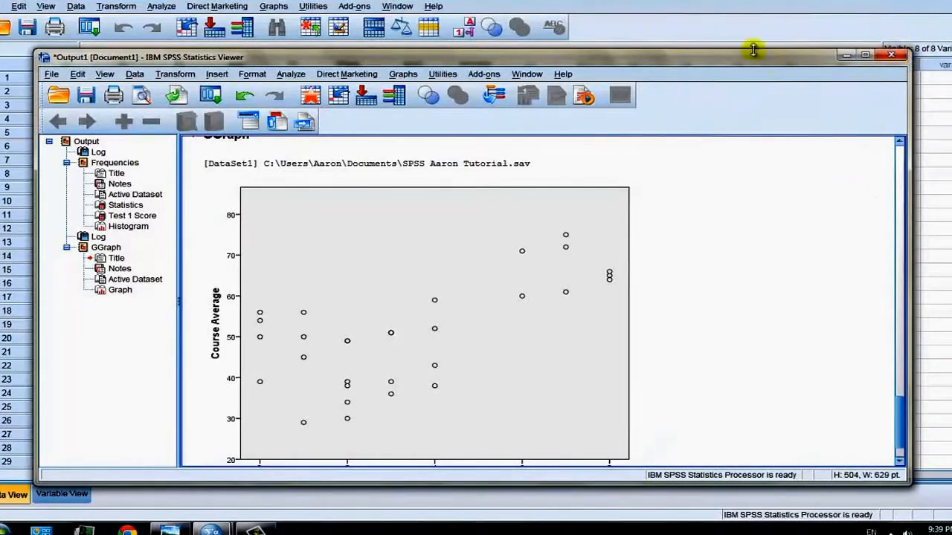
pyautogui.click(615, 245)
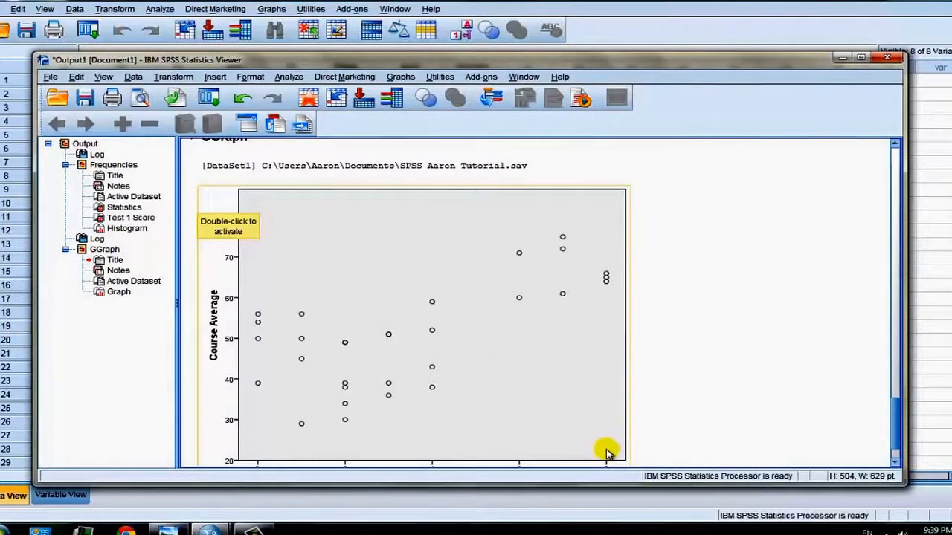
# - Start a bivariate correlation from the data set and add Hours Studied Per Week and Course Average as its variables
pyautogui.click(838, 59)
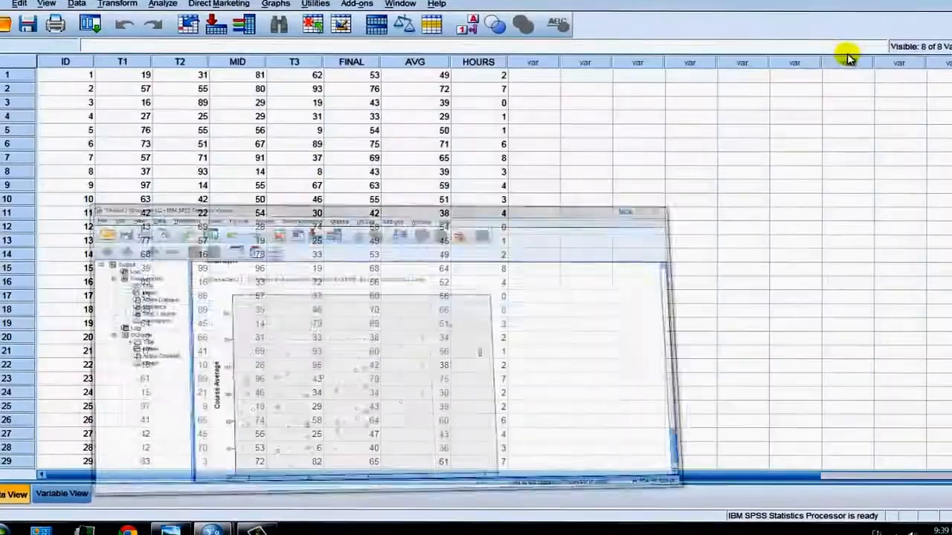
pyautogui.click(160, 4)
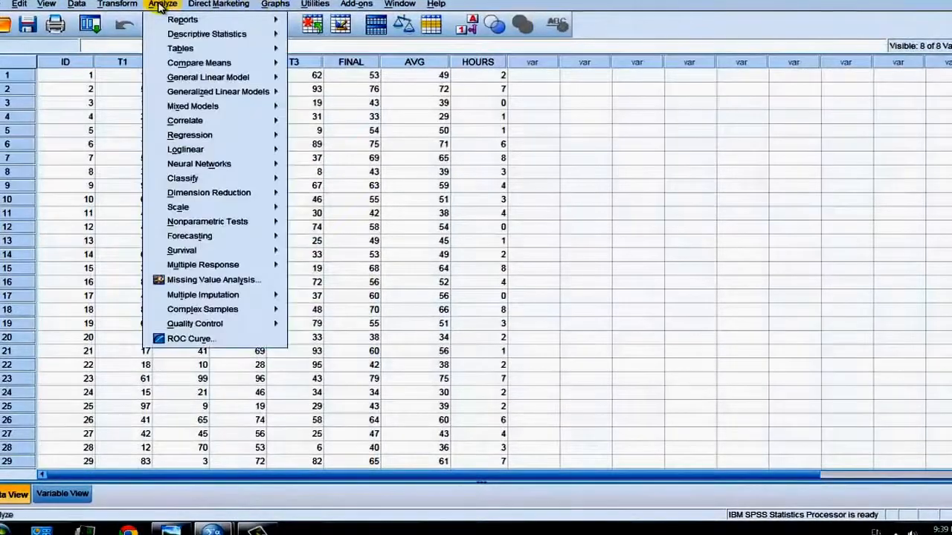
pyautogui.moveTo(275, 127)
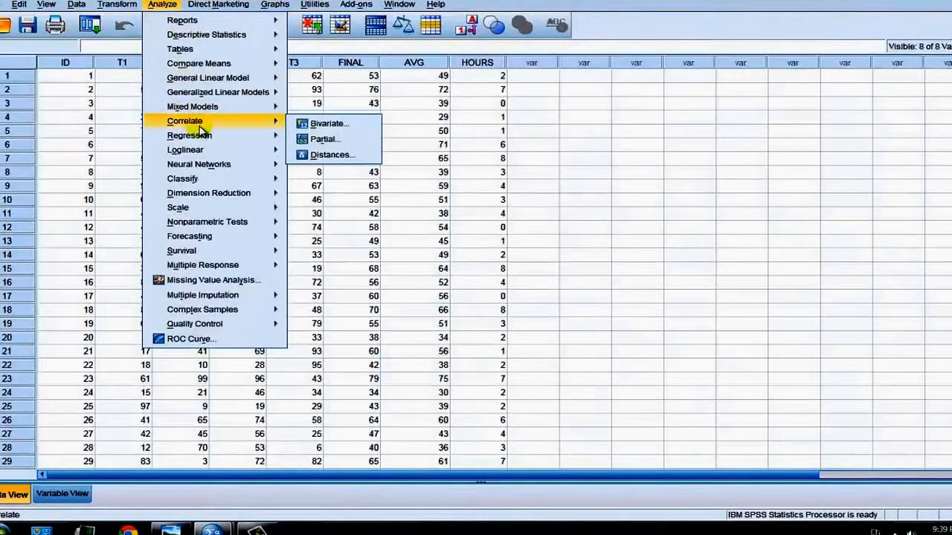
pyautogui.click(343, 127)
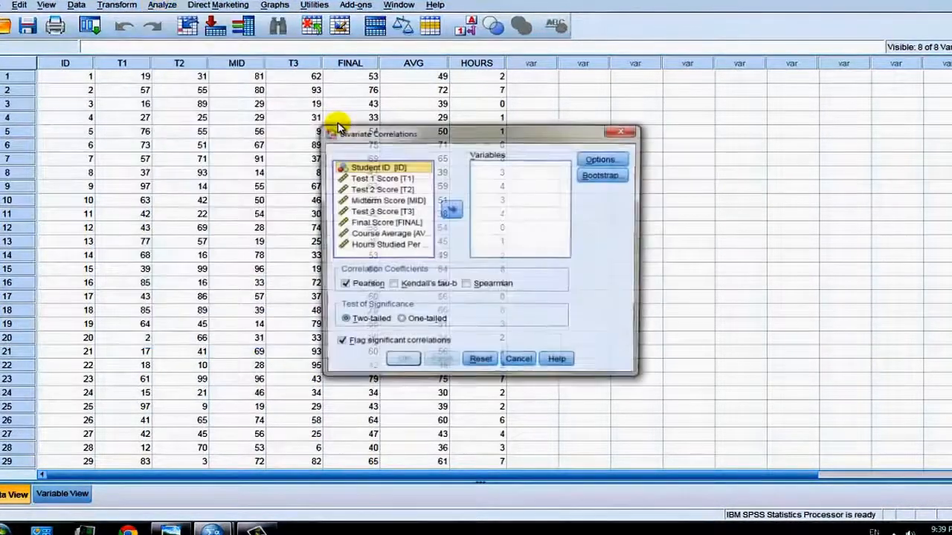
pyautogui.click(450, 212)
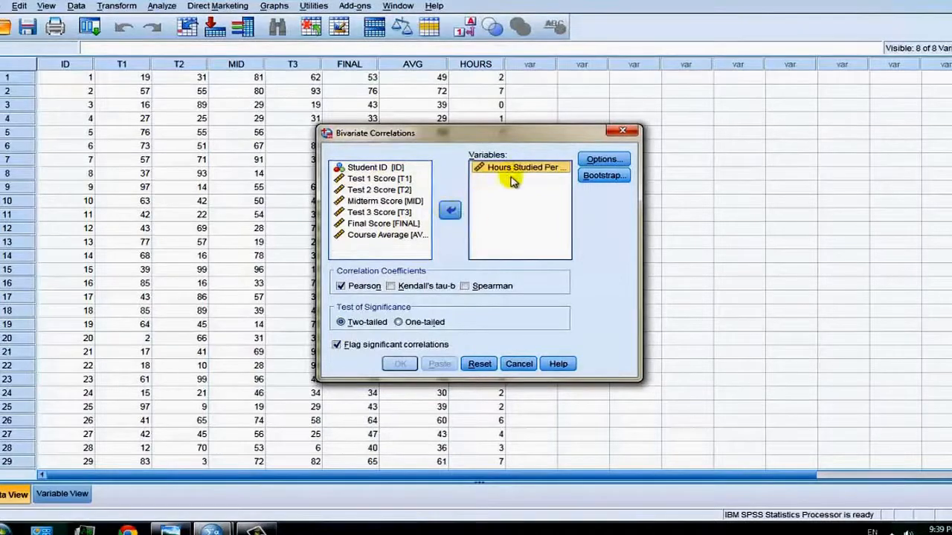
pyautogui.click(375, 235)
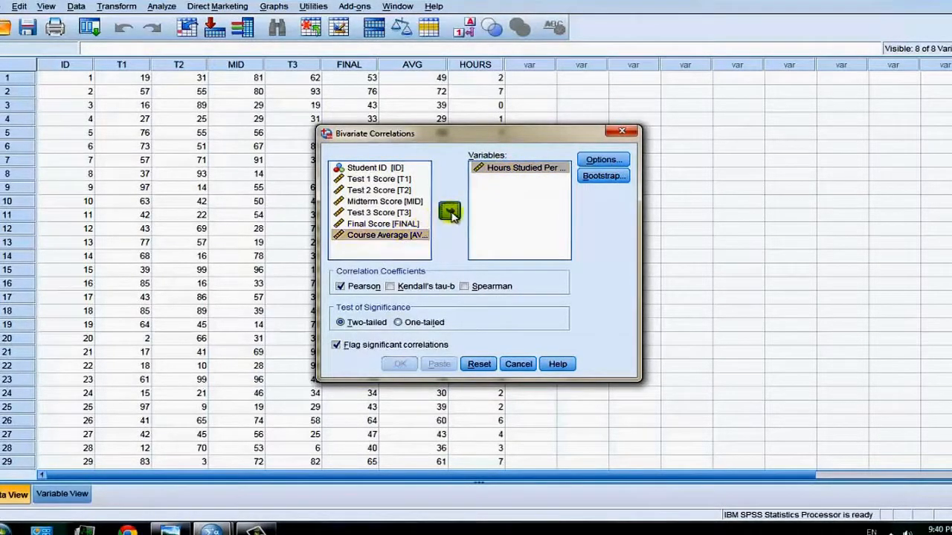
pyautogui.click(450, 212)
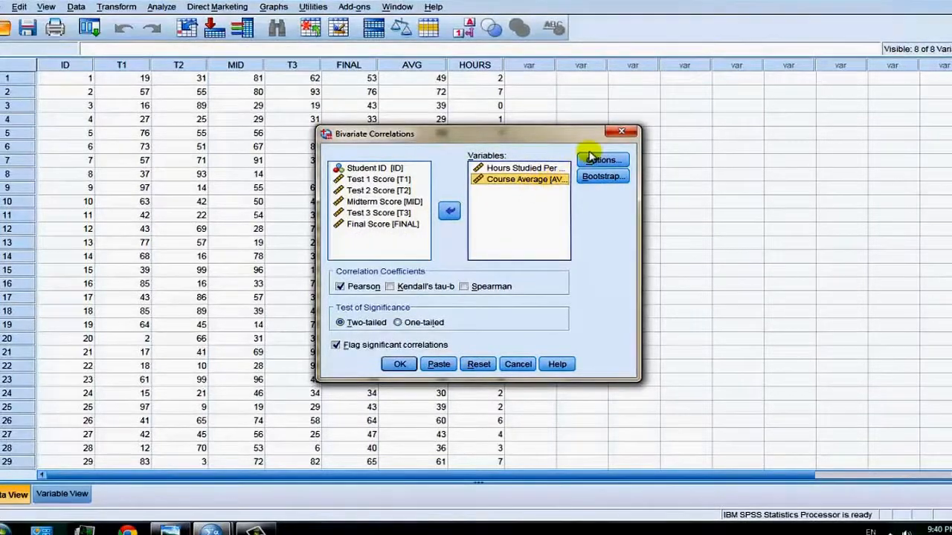
# - Review the correlation's statistics and missing-value options, then run the two-tailed Pearson correlation with significant correlations flagged
pyautogui.click(593, 159)
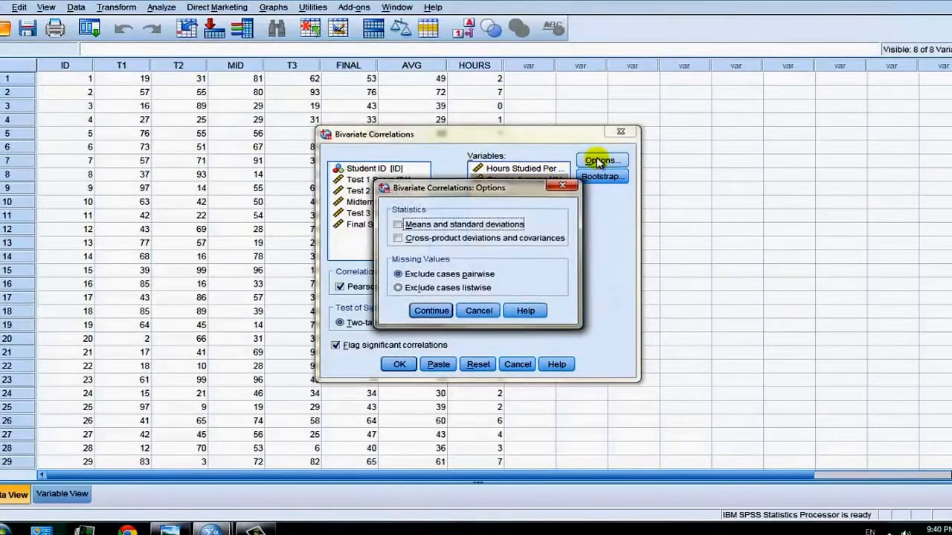
pyautogui.click(561, 188)
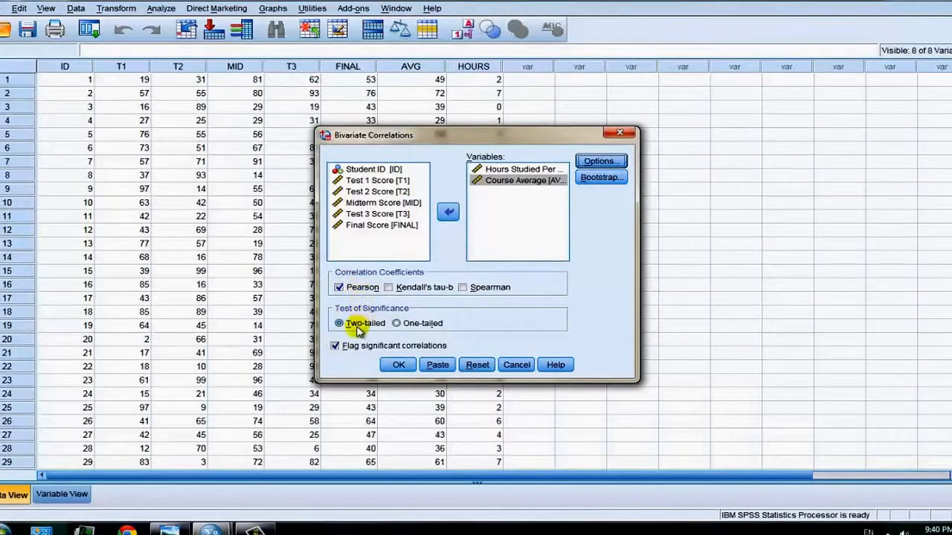
pyautogui.click(400, 367)
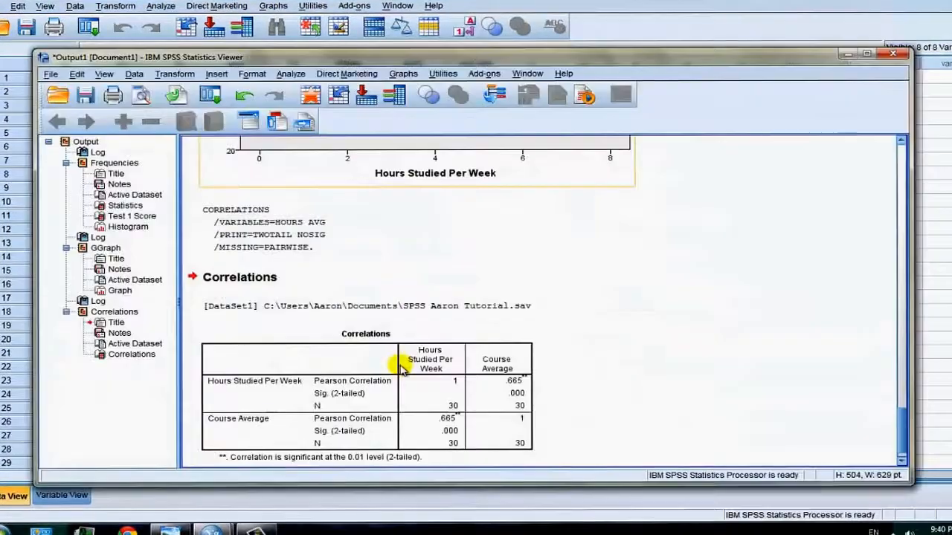
# - Examine the Correlations table for Hours Studied Per Week and Course Average and compare it with the scatterplot above it
pyautogui.scroll(-1, 692, 352)
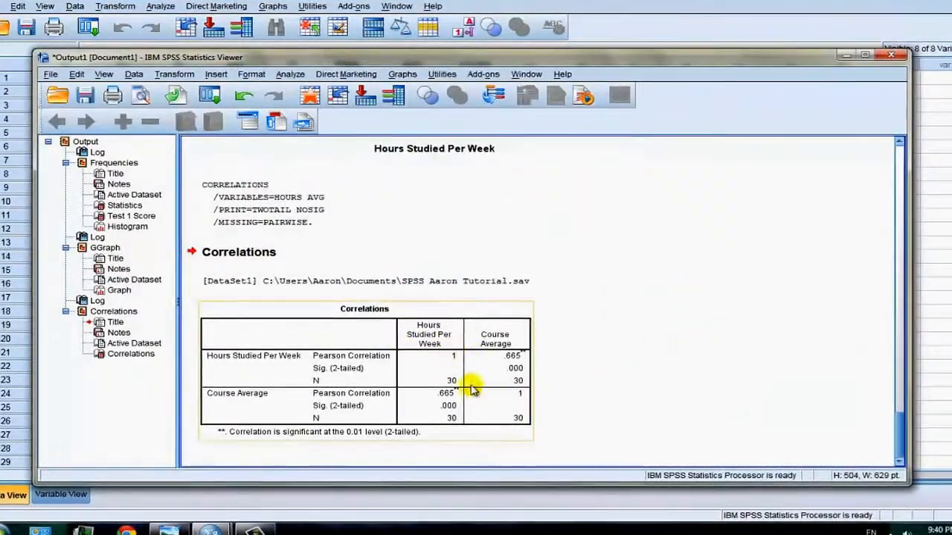
pyautogui.scroll(5, 483, 390)
pyautogui.scroll(-4, 697, 315)
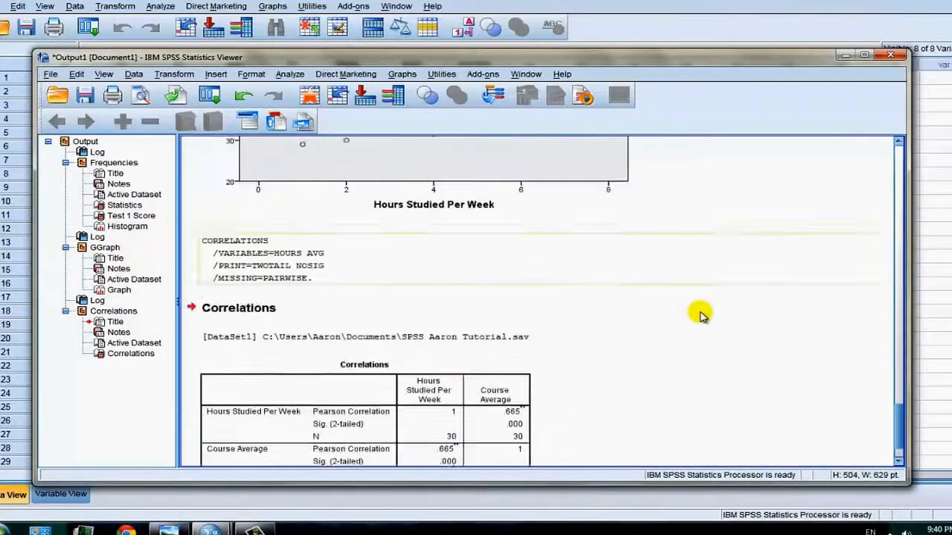
pyautogui.scroll(-1, 699, 315)
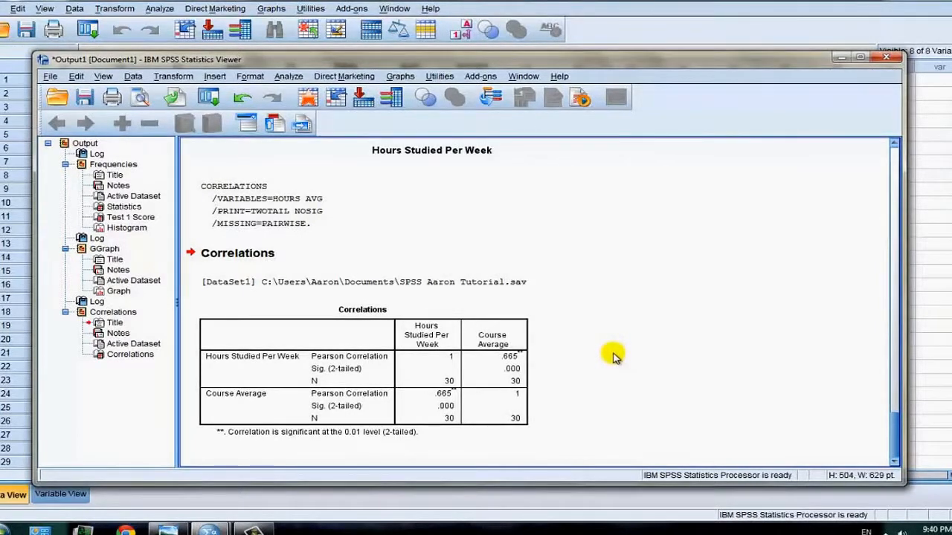
pyautogui.click(469, 354)
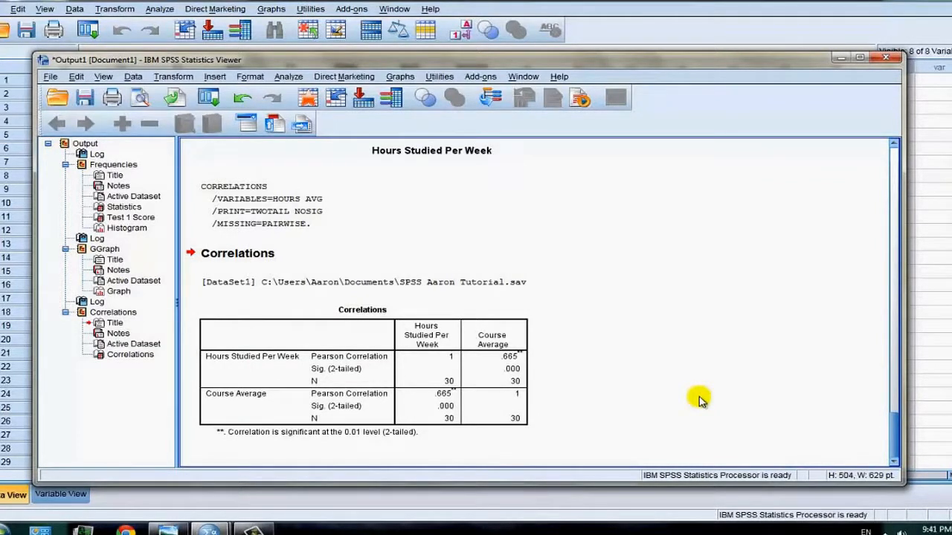
pyautogui.click(362, 364)
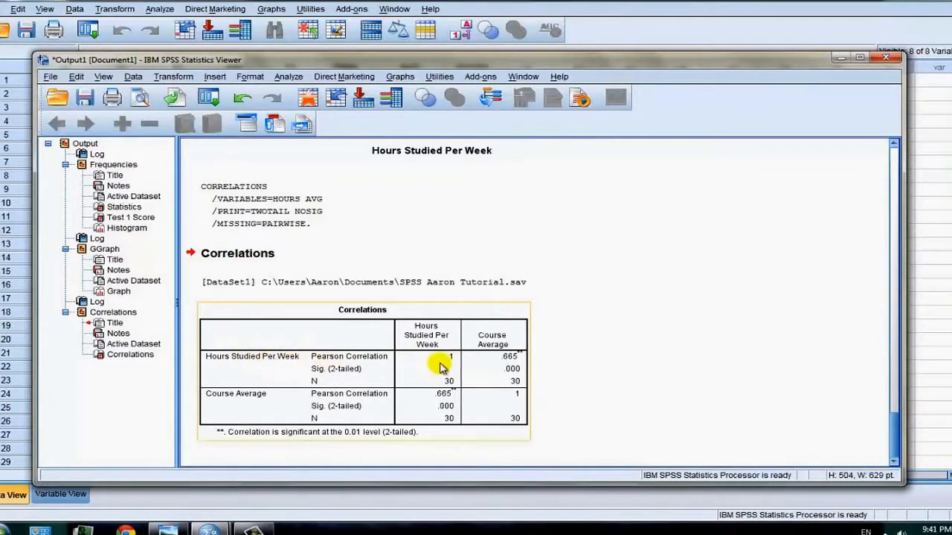
pyautogui.scroll(5, 450, 363)
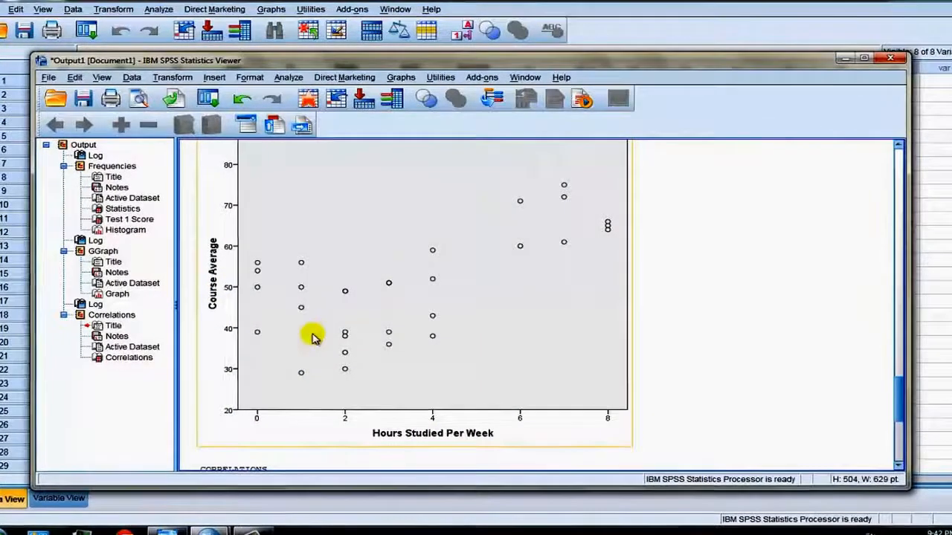
# - Build and generate a simple scatterplot with Hours Studied Per Week on both the X and Y axes
pyautogui.click(849, 60)
pyautogui.click(444, 1)
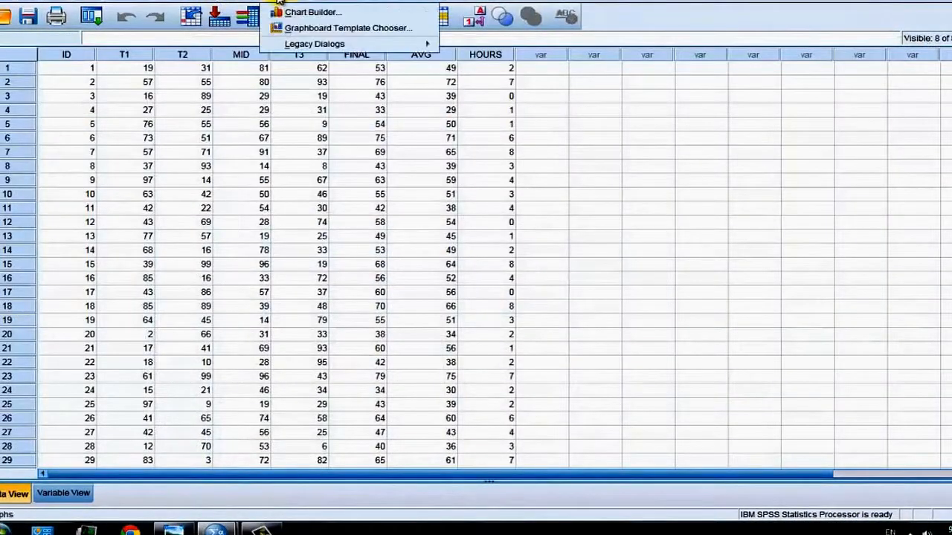
pyautogui.click(449, 11)
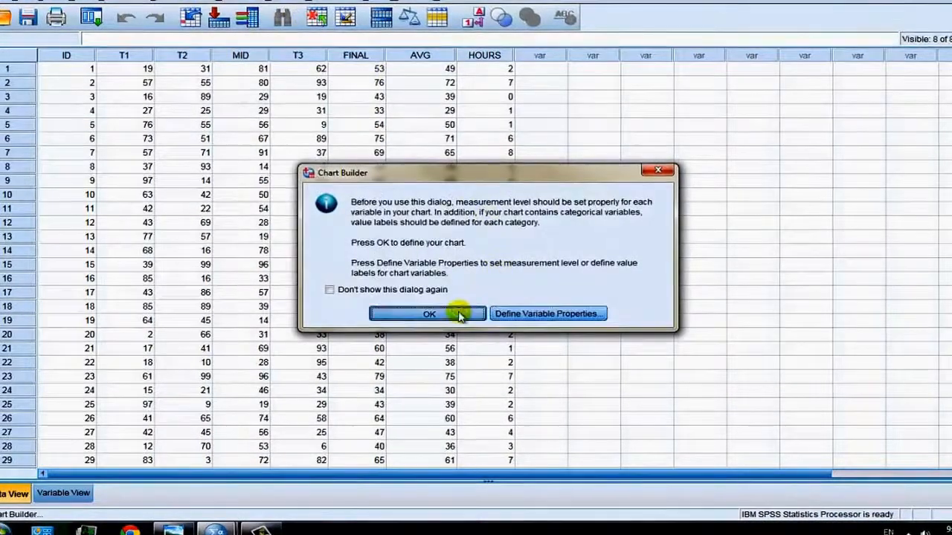
pyautogui.click(405, 313)
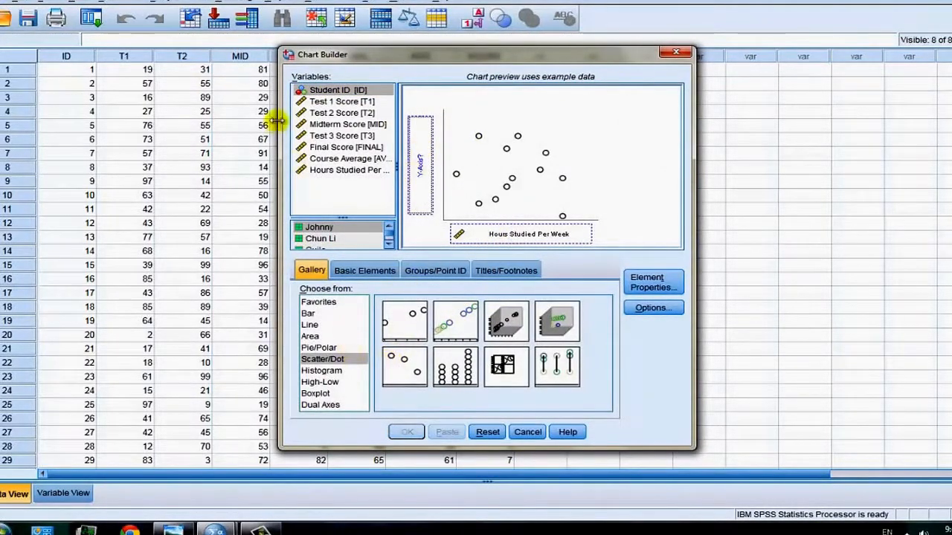
pyautogui.moveTo(348, 170); pyautogui.dragTo(419, 160)
pyautogui.click(409, 433)
# - Examine the scatterplot of Hours Studied Per Week against itself and compare it with the Correlations table
pyautogui.scroll(-5, 820, 302)
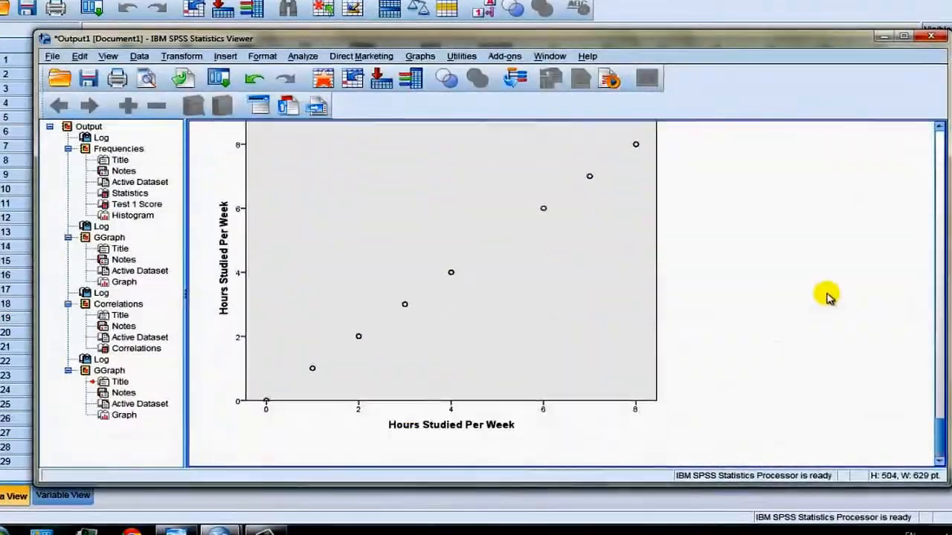
pyautogui.scroll(2, 824, 304)
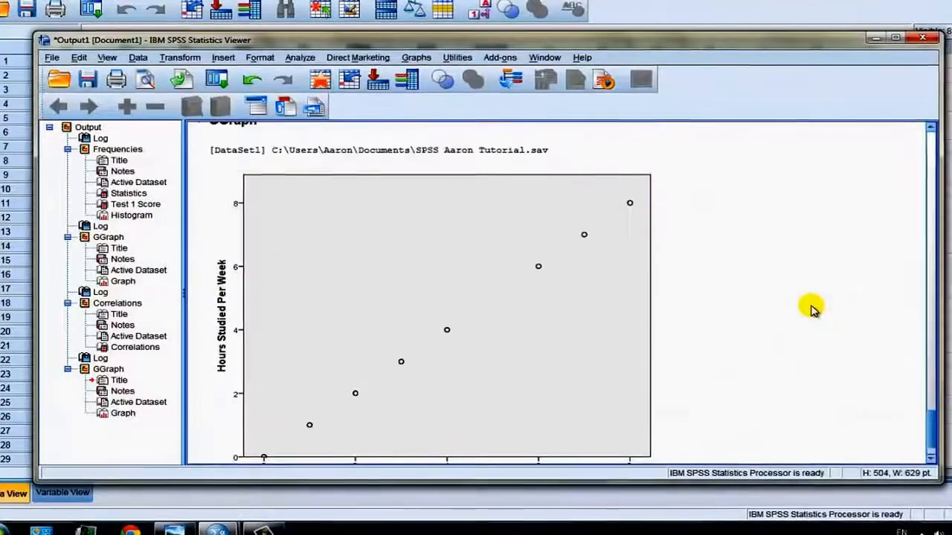
pyautogui.scroll(-2, 793, 238)
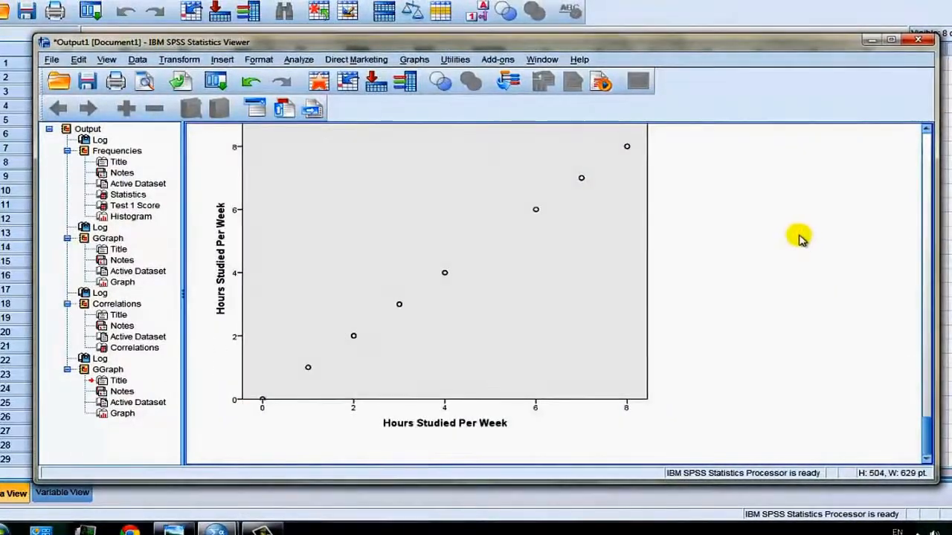
pyautogui.scroll(5, 795, 238)
pyautogui.scroll(3, 801, 238)
pyautogui.scroll(3, 801, 238)
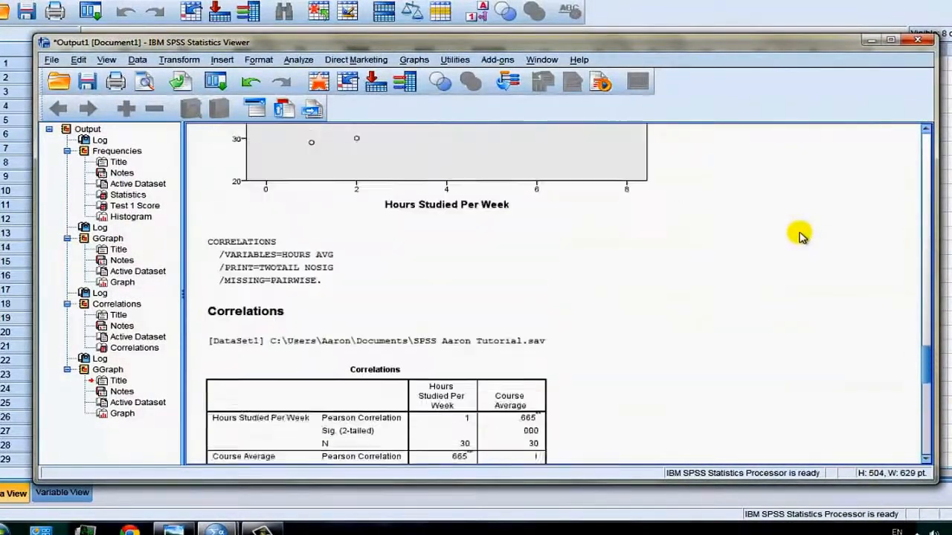
pyautogui.scroll(-5, 798, 235)
pyautogui.scroll(5, 797, 345)
pyautogui.scroll(-5, 796, 342)
pyautogui.scroll(5, 794, 339)
pyautogui.scroll(-8, 788, 338)
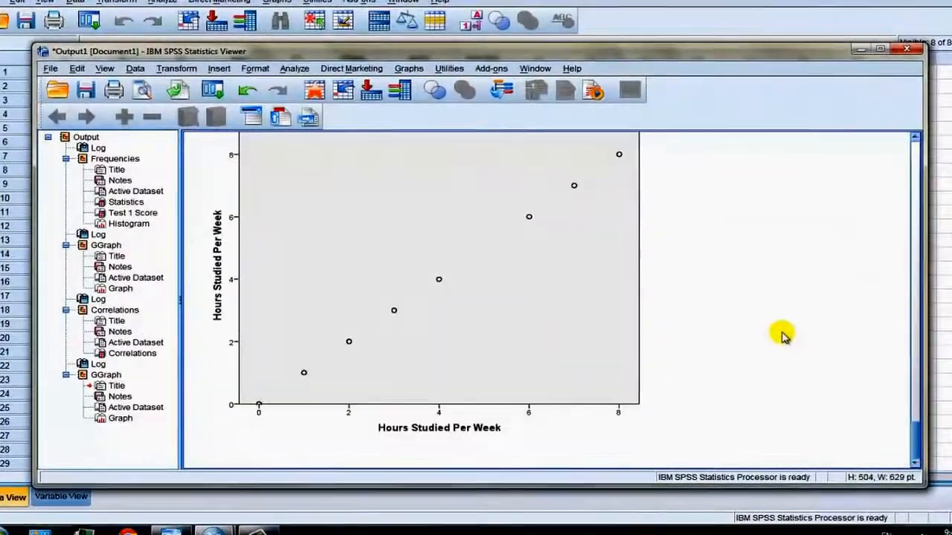
pyautogui.scroll(2, 789, 338)
pyautogui.scroll(-2, 793, 335)
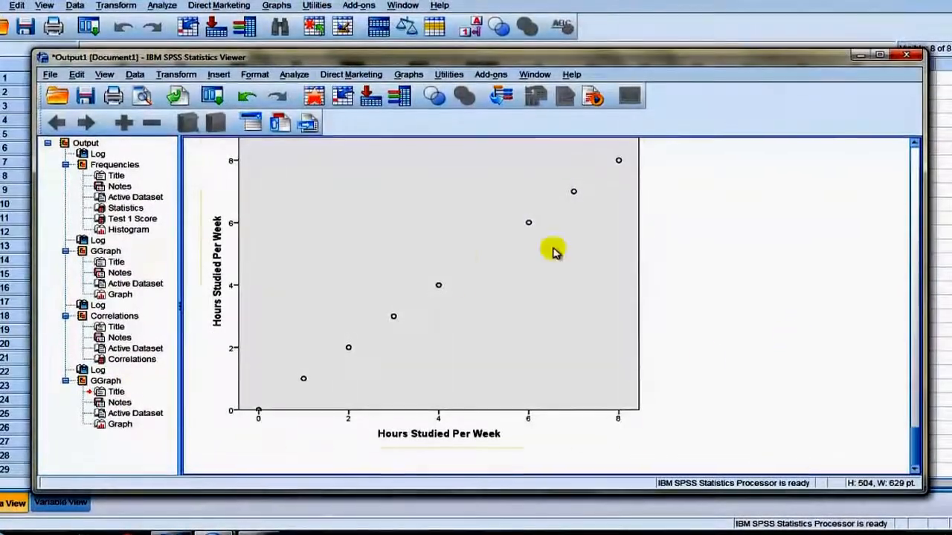
pyautogui.click(859, 60)
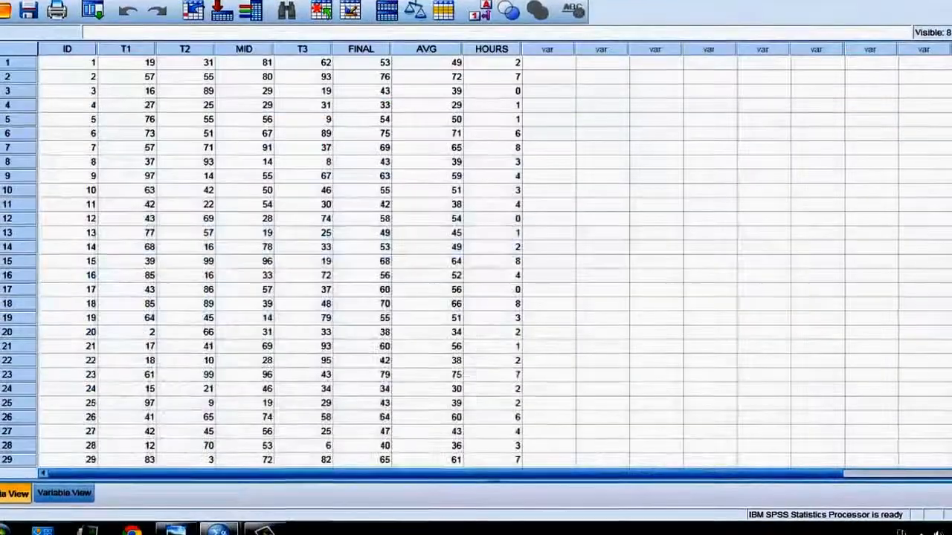
pyautogui.click(116, 9)
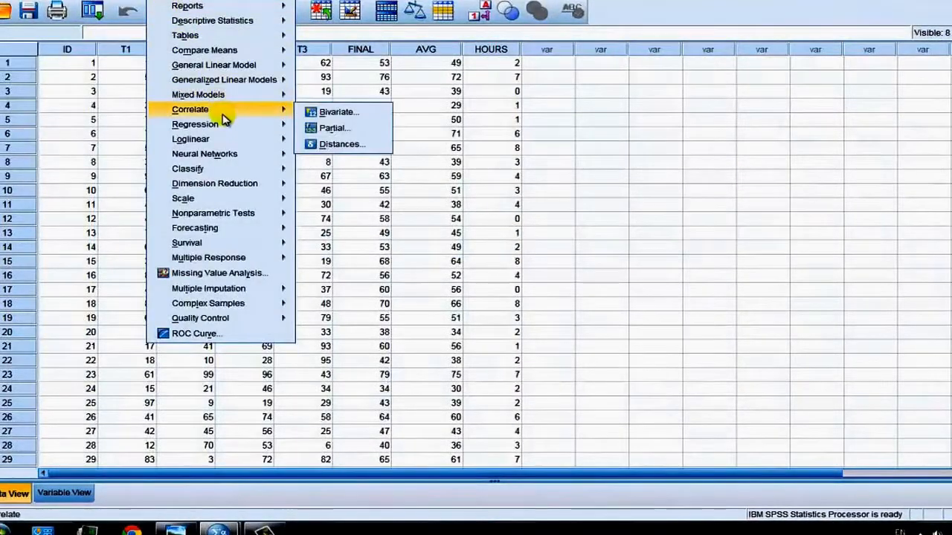
pyautogui.click(336, 112)
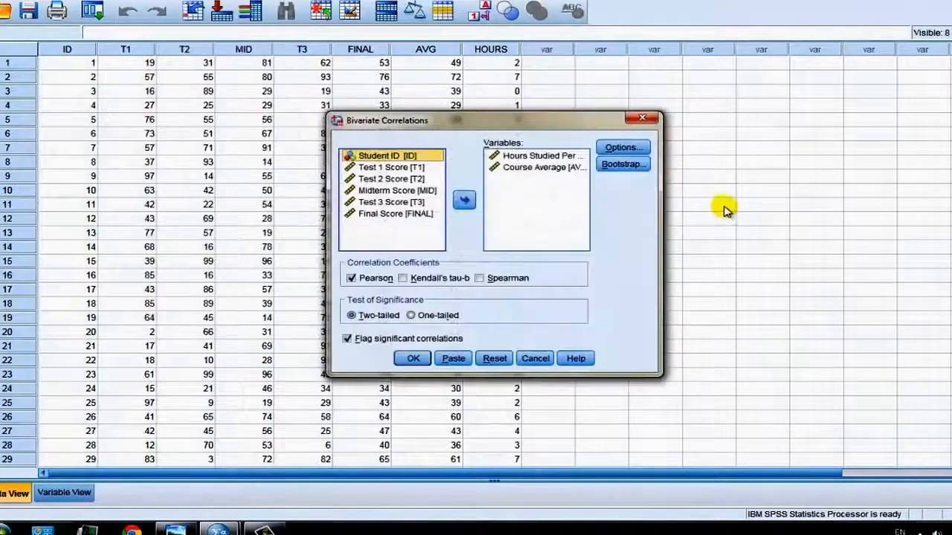
pyautogui.doubleClick(551, 169)
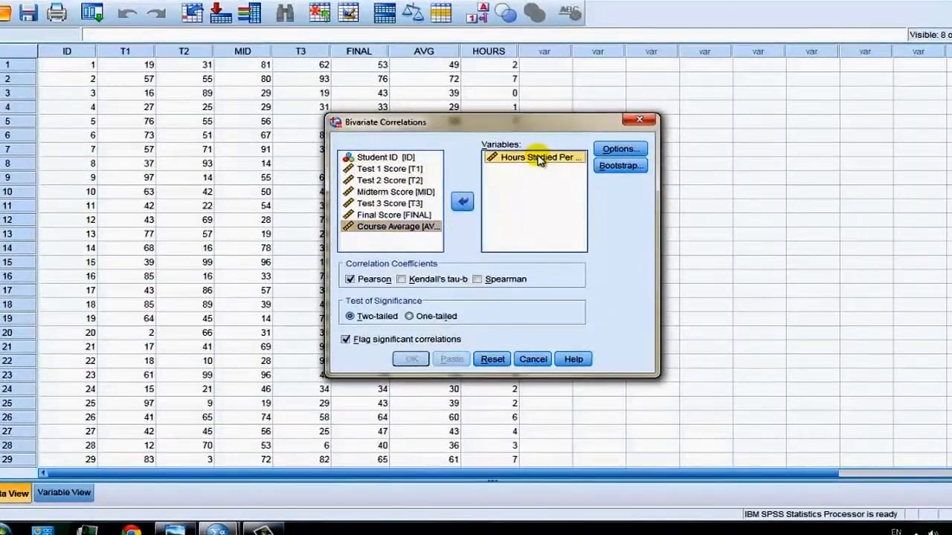
pyautogui.click(642, 121)
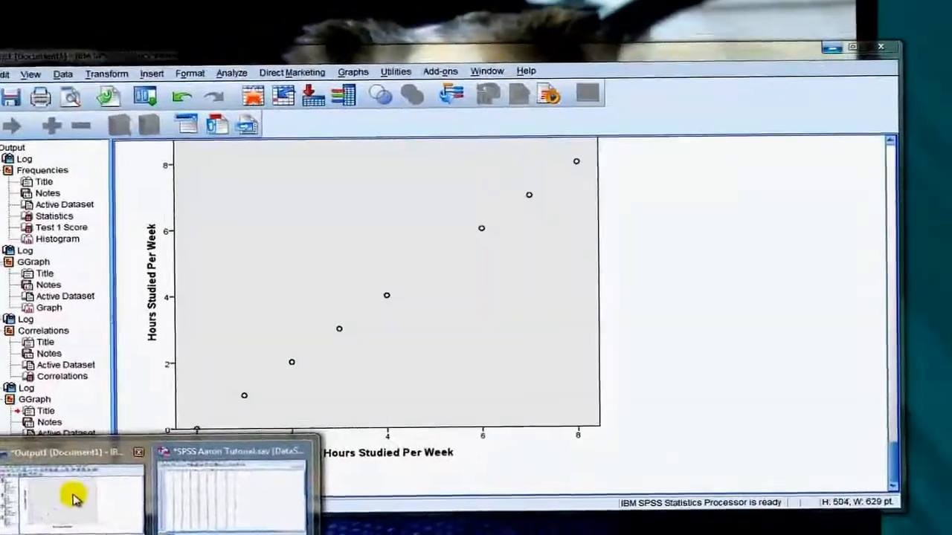
# - Compare the Correlations table with the scatterplots of Hours Studied Per Week against Course Average and against itself
pyautogui.click(75, 491)
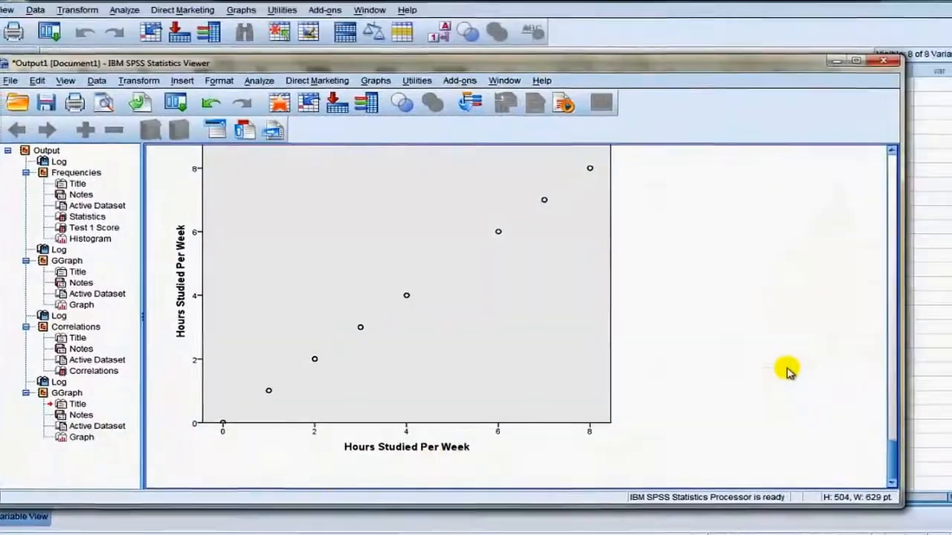
pyautogui.scroll(10, 788, 371)
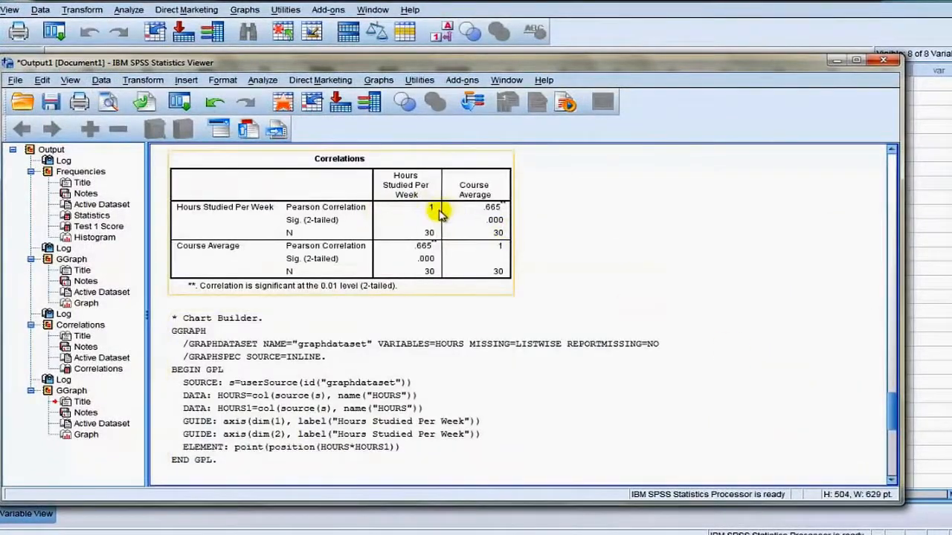
pyautogui.scroll(-10, 439, 216)
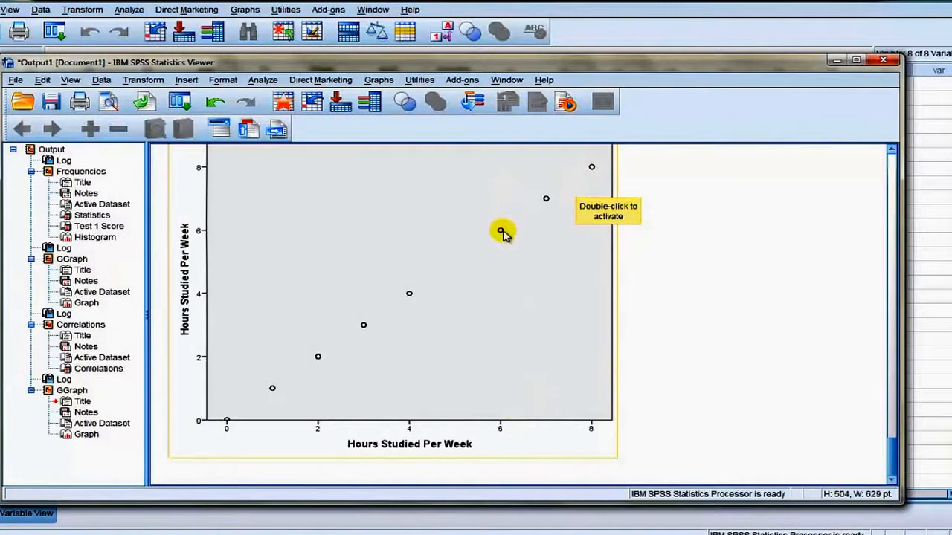
pyautogui.scroll(10, 791, 250)
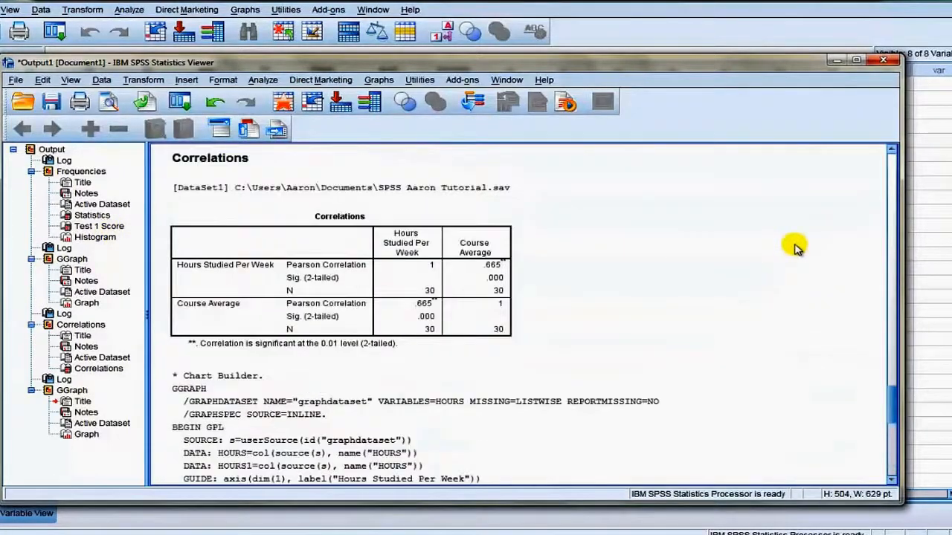
pyautogui.scroll(-10, 791, 249)
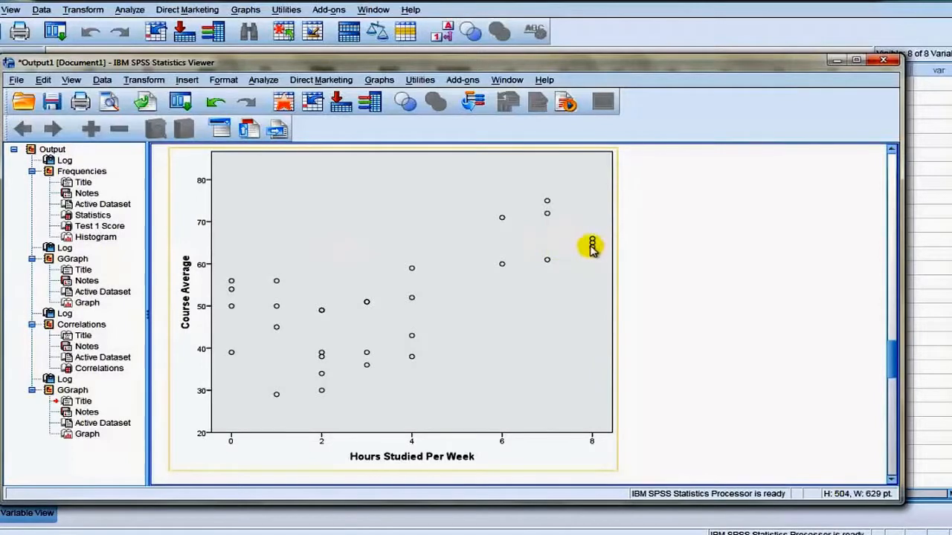
pyautogui.scroll(-10, 552, 270)
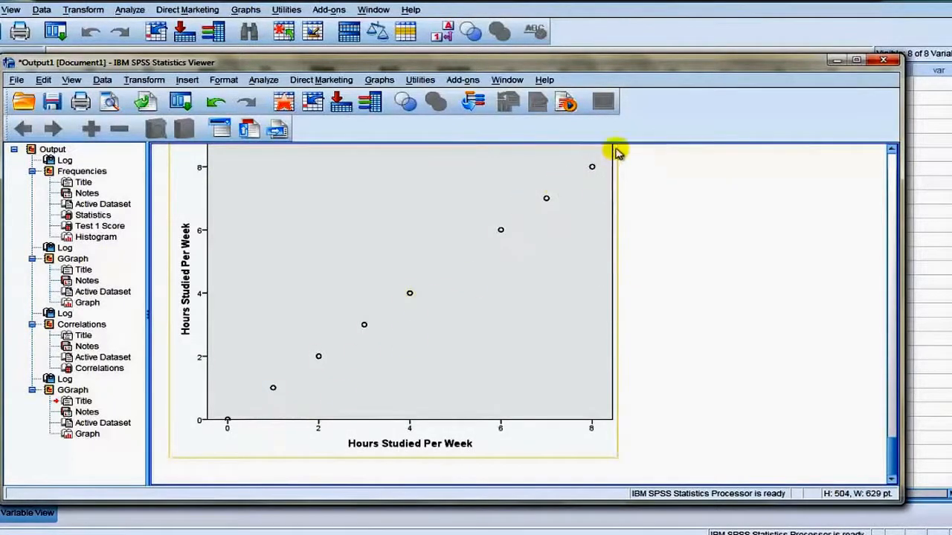
pyautogui.scroll(3, 414, 350)
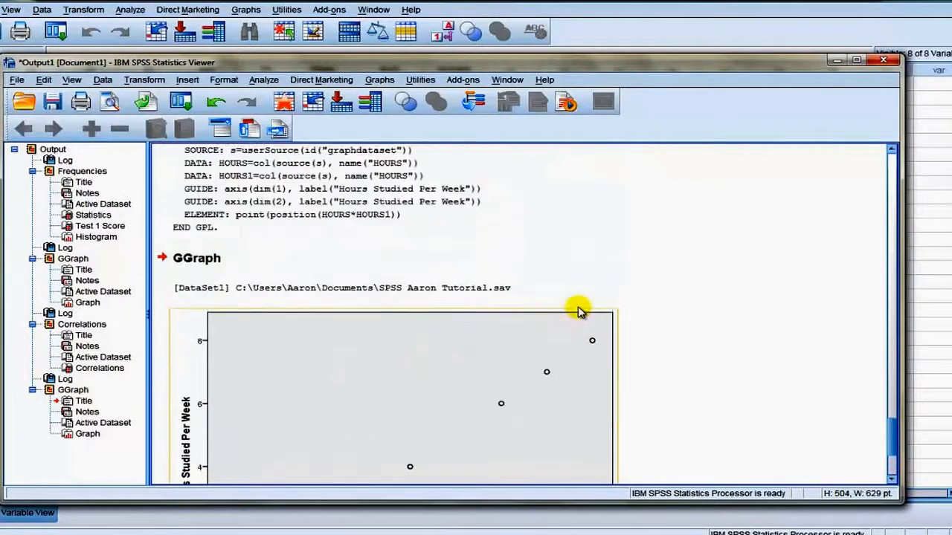
pyautogui.scroll(-1, 565, 320)
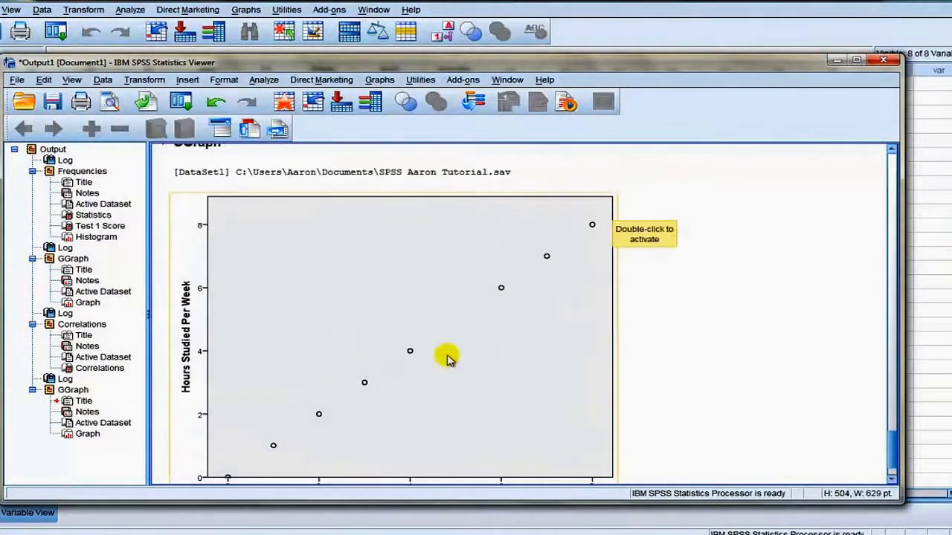
pyautogui.scroll(8, 607, 283)
pyautogui.scroll(2, 607, 283)
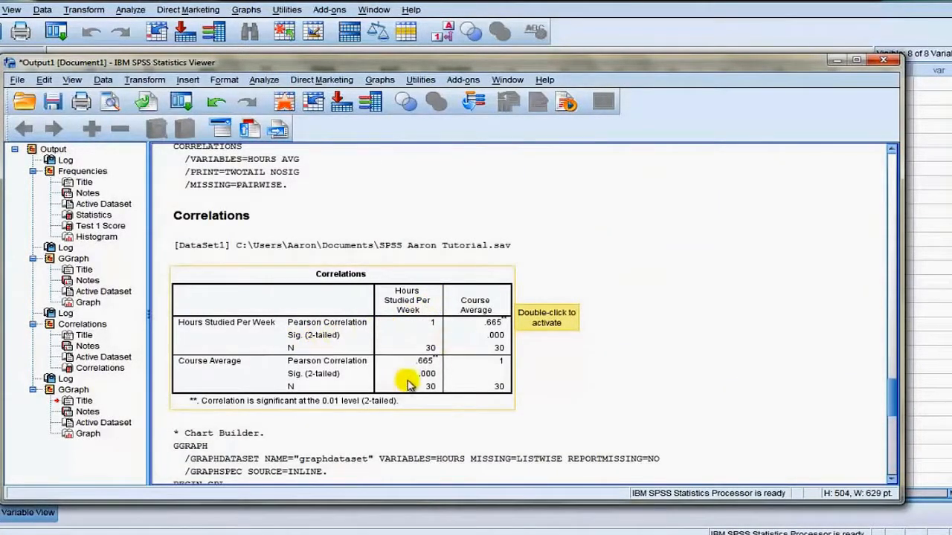
# - Select the Correlations table and review its coefficients, significance and sample sizes alongside both scatterplots
pyautogui.click(449, 341)
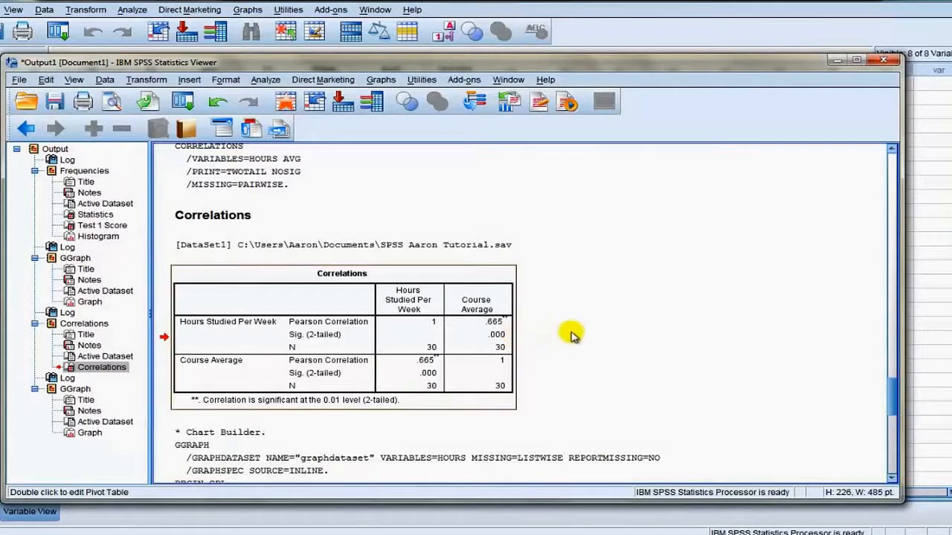
pyautogui.scroll(2, 702, 344)
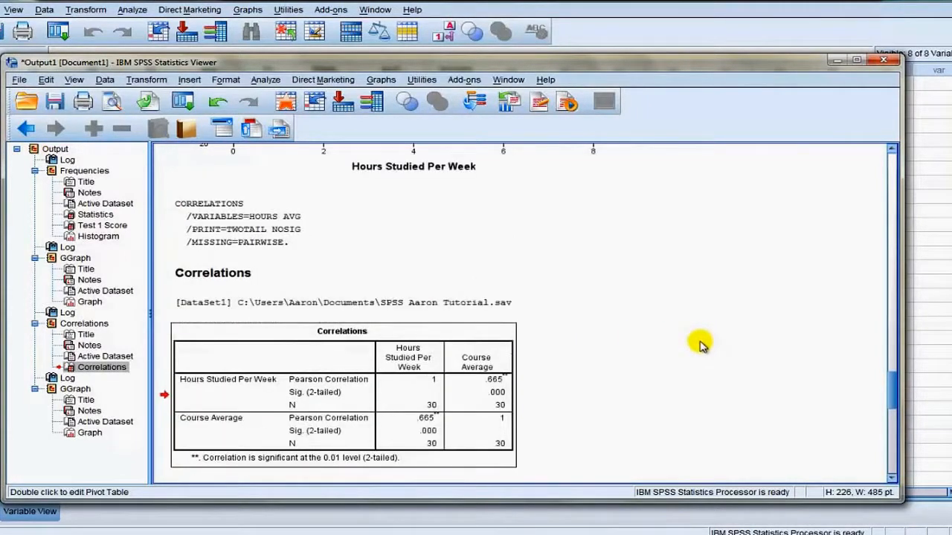
pyautogui.scroll(-4, 701, 345)
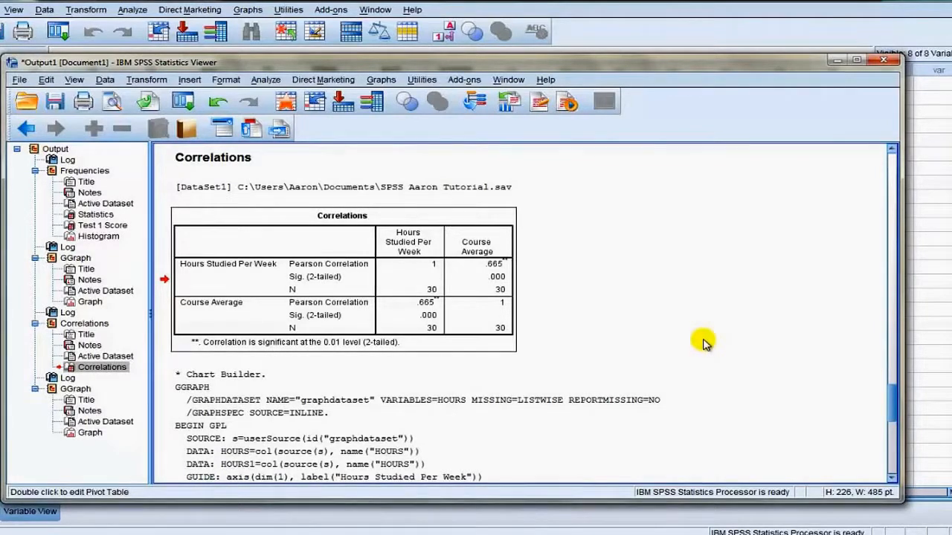
pyautogui.scroll(-10, 705, 342)
pyautogui.scroll(-2, 705, 343)
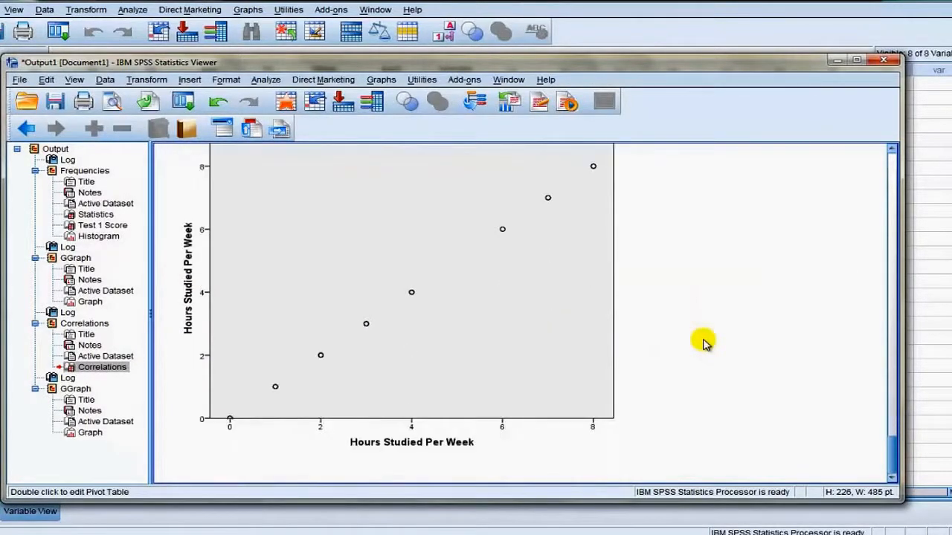
pyautogui.scroll(20, 707, 344)
pyautogui.scroll(-10, 728, 359)
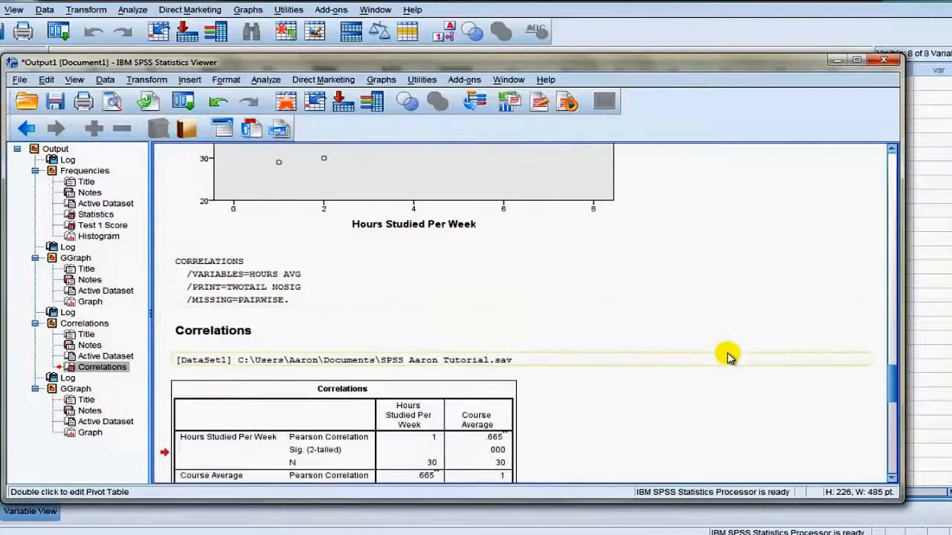
pyautogui.scroll(12, 619, 347)
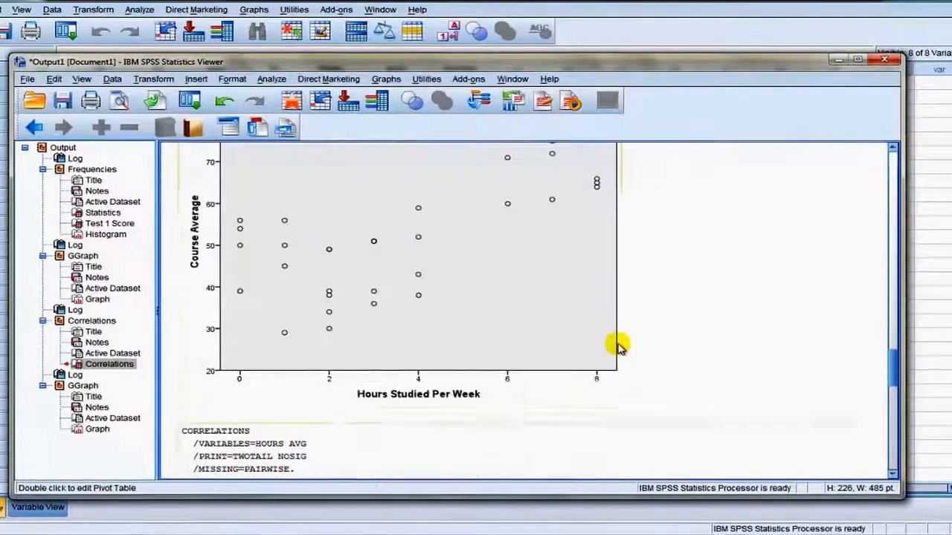
pyautogui.scroll(5, 413, 339)
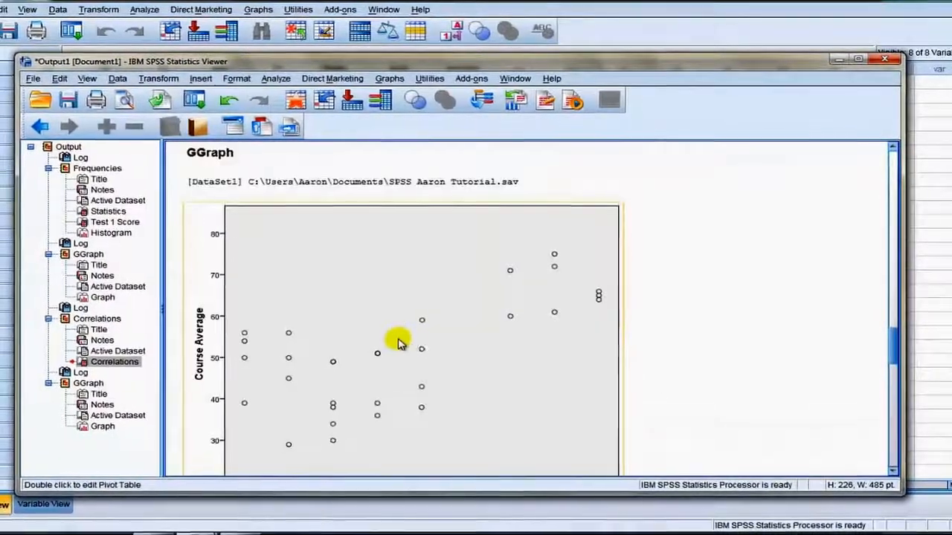
# - Open the Course Average by Hours Studied Per Week scatterplot for editing in a full-size Chart Editor
pyautogui.scroll(-3, 446, 323)
pyautogui.rightClick(457, 328)
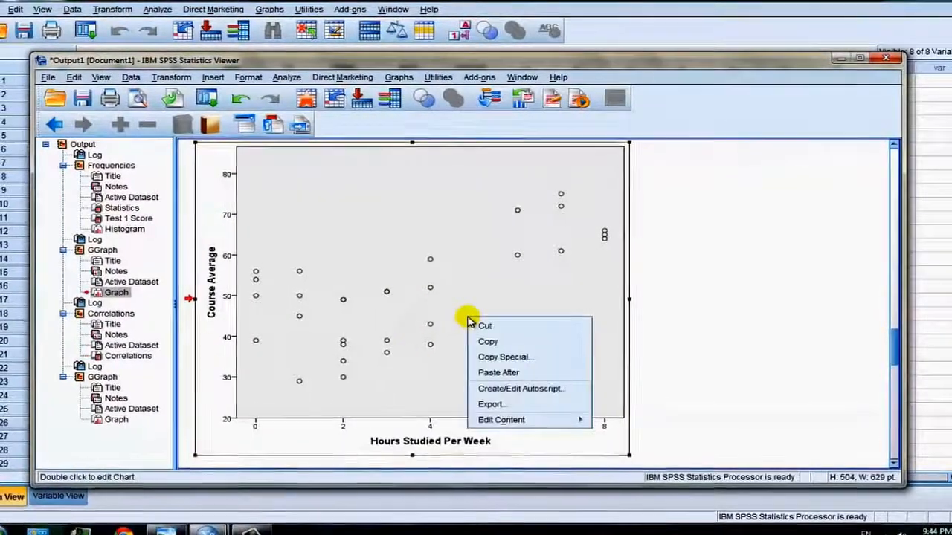
pyautogui.click(456, 315)
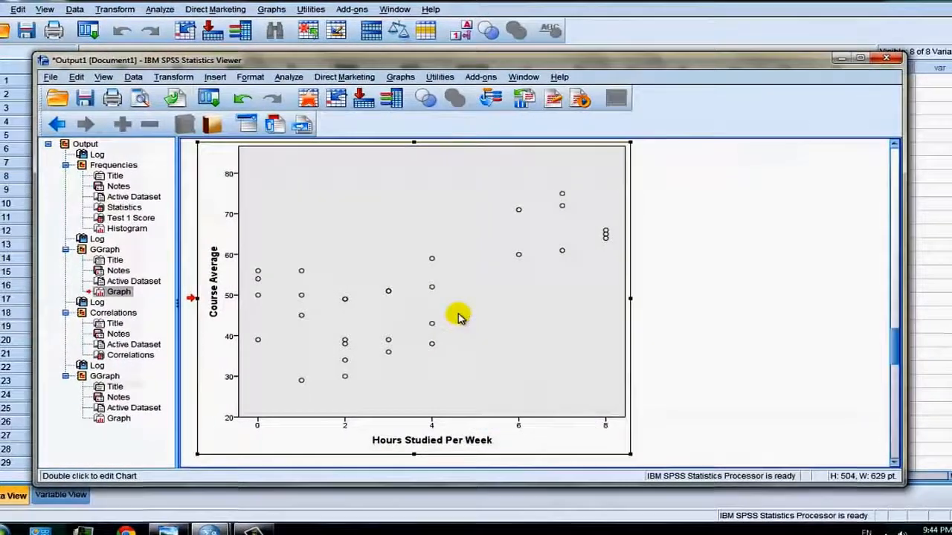
pyautogui.doubleClick(456, 314)
pyautogui.click(369, 1)
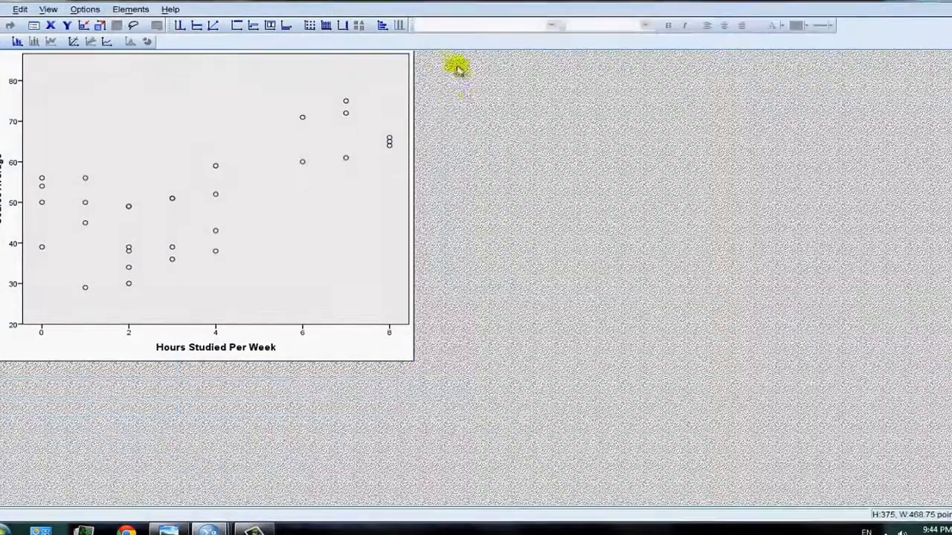
# - Fill all the scatterplot's data markers with dark blue (40, 42, 115) and close their properties
pyautogui.click(391, 143)
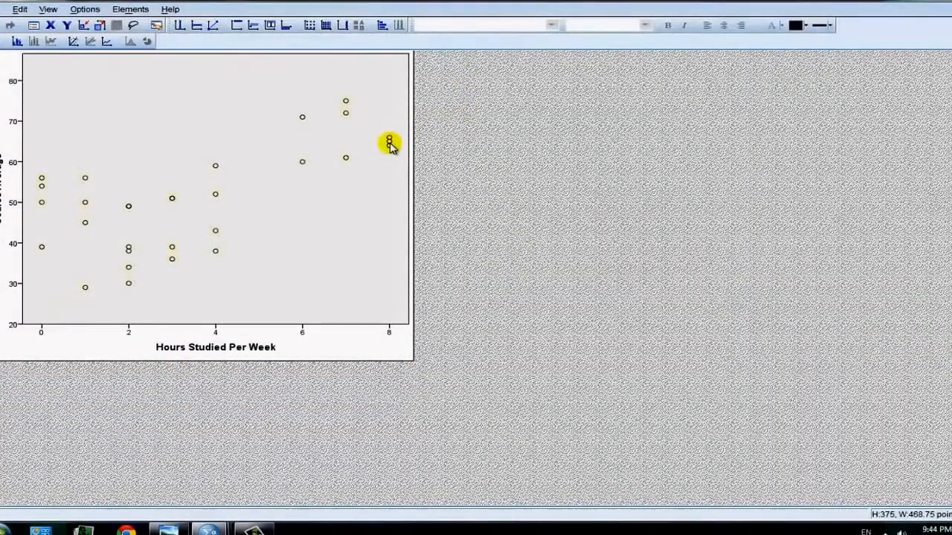
pyautogui.doubleClick(391, 145)
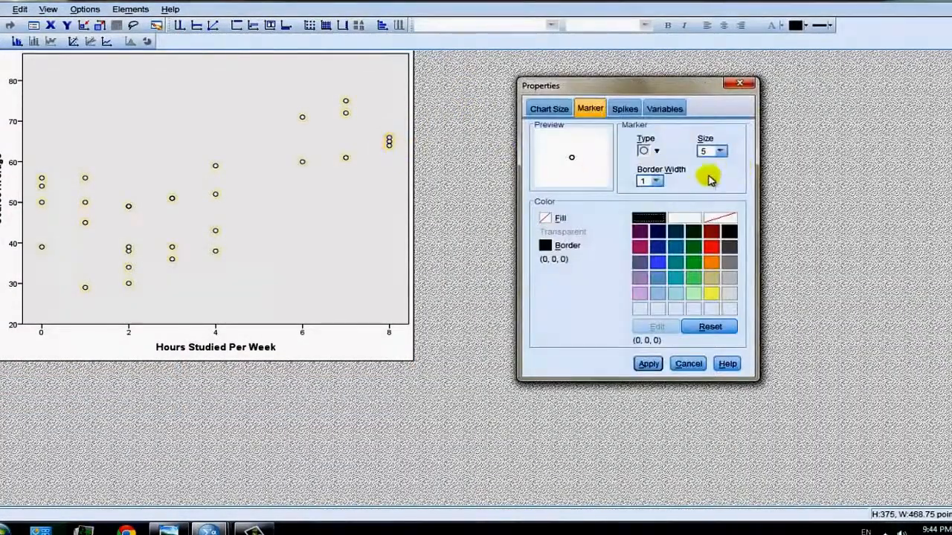
pyautogui.click(551, 219)
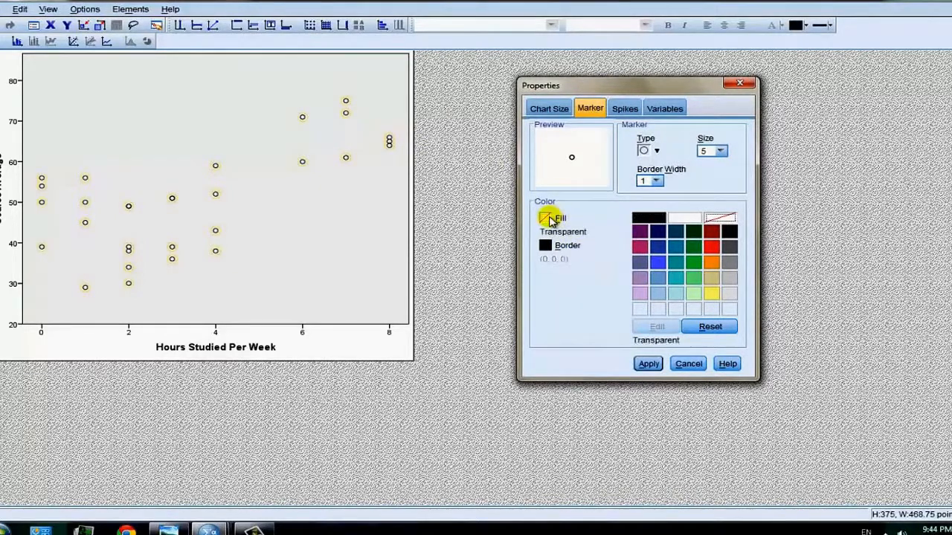
pyautogui.click(657, 233)
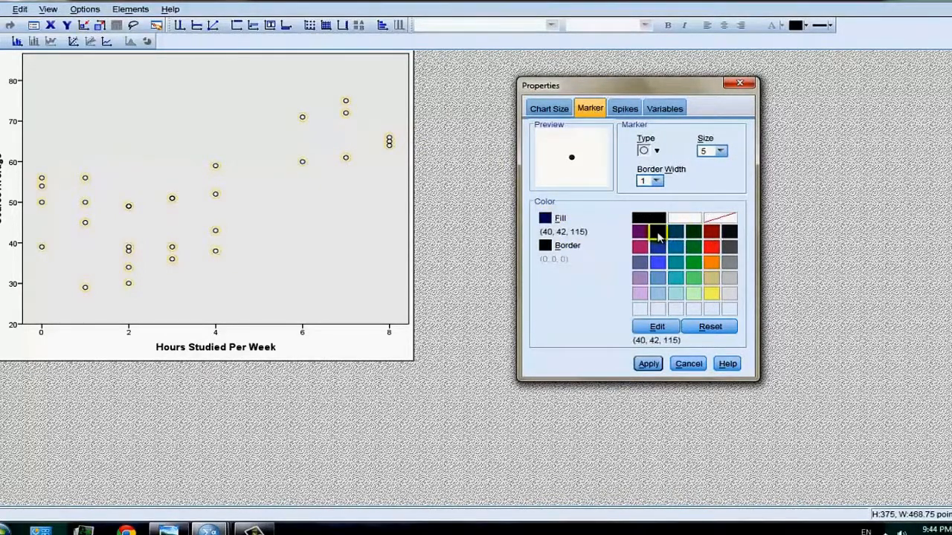
pyautogui.click(649, 364)
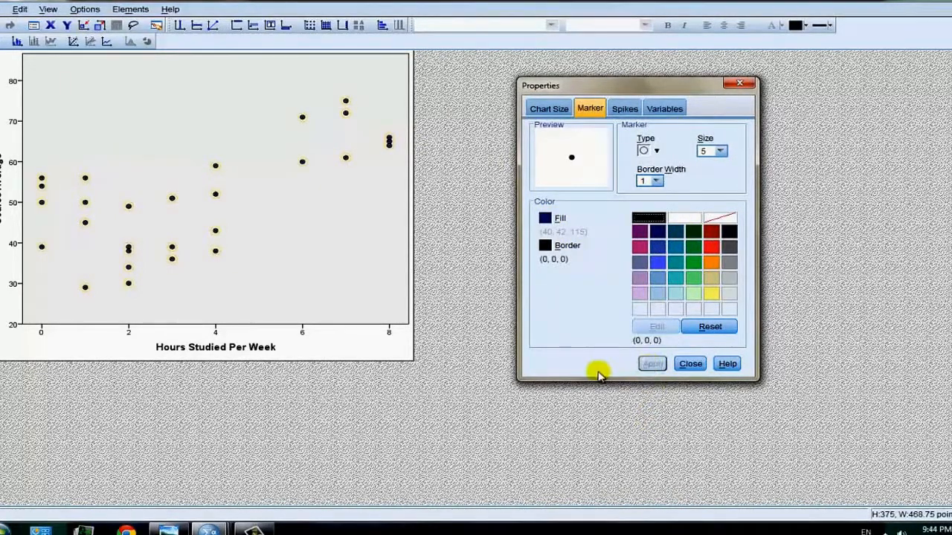
pyautogui.click(692, 364)
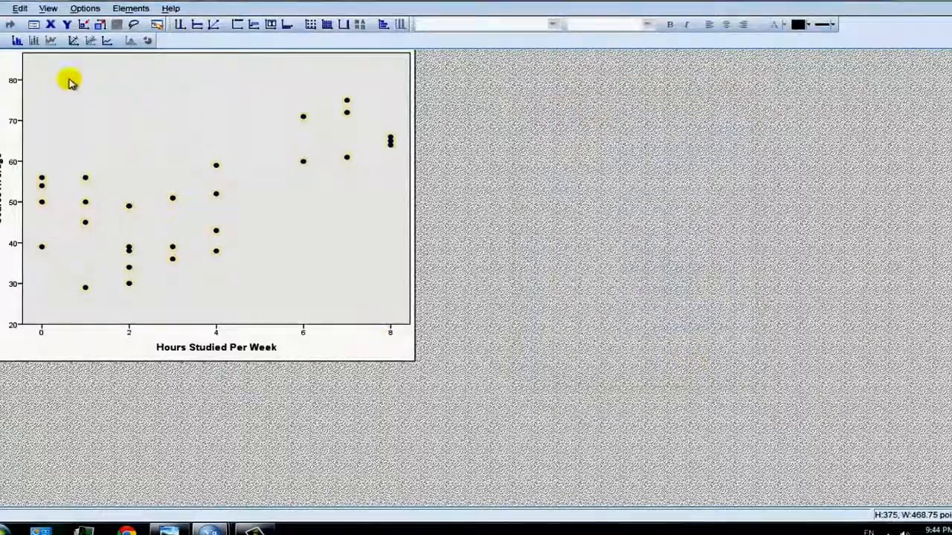
pyautogui.doubleClick(234, 52)
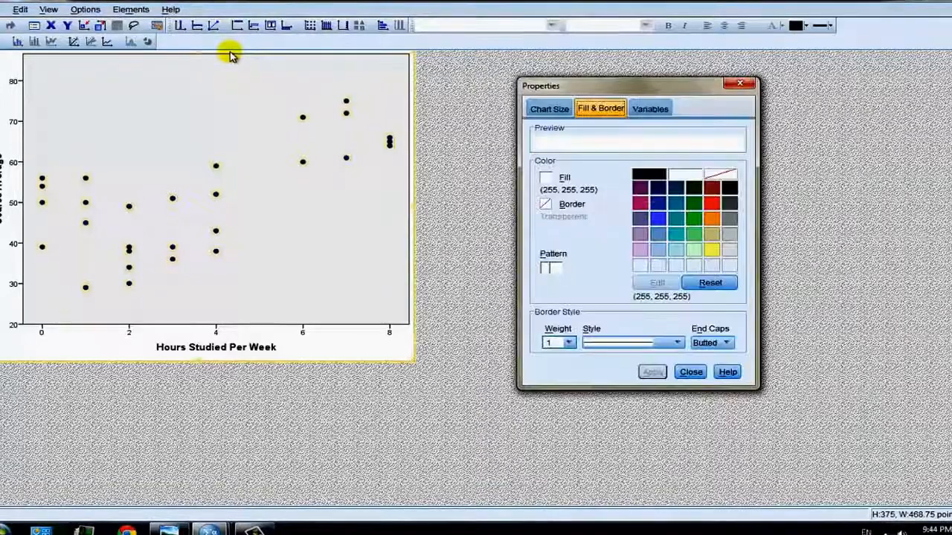
pyautogui.click(747, 84)
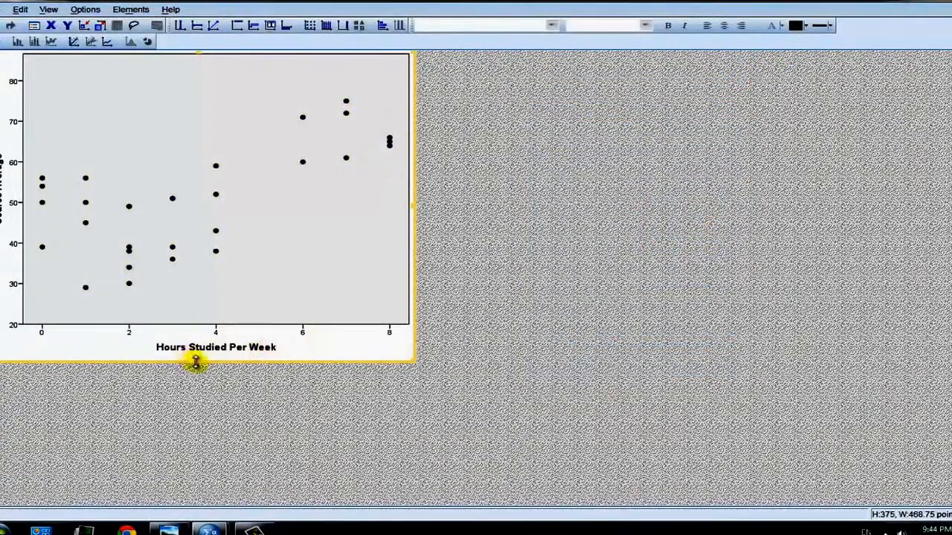
pyautogui.moveTo(199, 363); pyautogui.dragTo(197, 396)
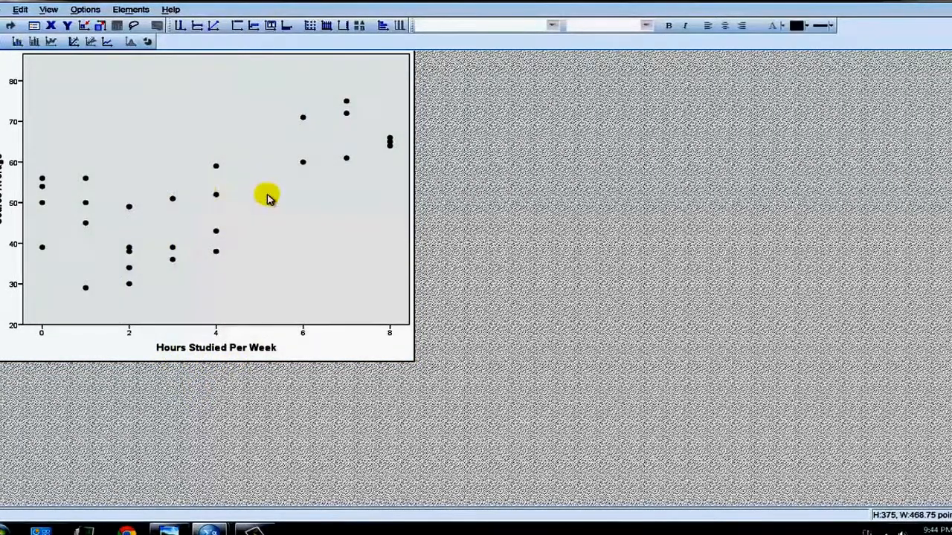
pyautogui.click(265, 196)
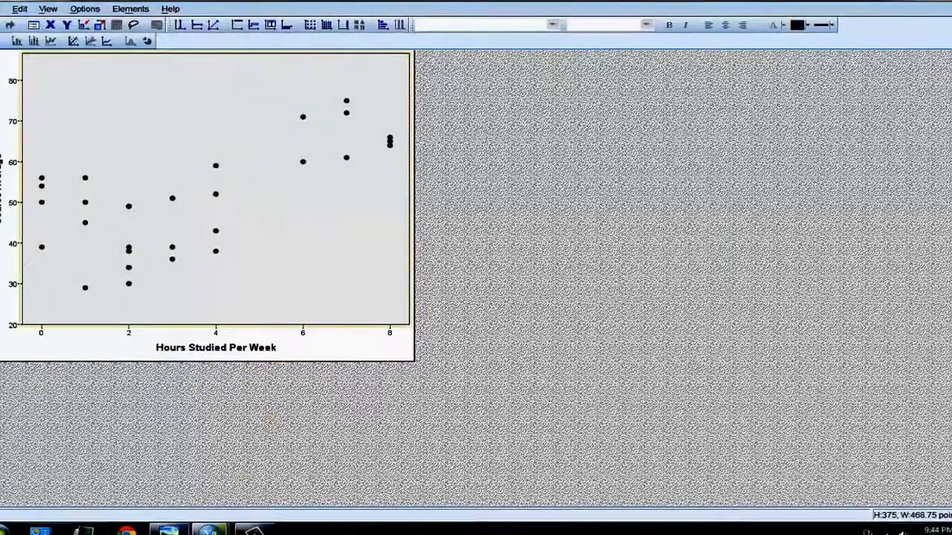
# - Switch to the dataset in the data editor and review the test scores, course averages and study hours of all cases
pyautogui.moveTo(209, 529)
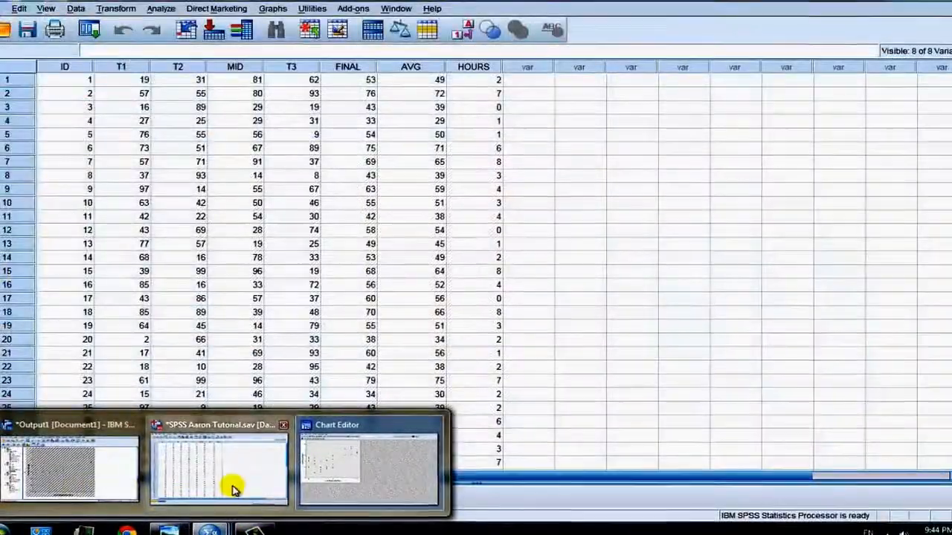
pyautogui.click(233, 488)
pyautogui.scroll(-3, 603, 244)
pyautogui.scroll(3, 607, 249)
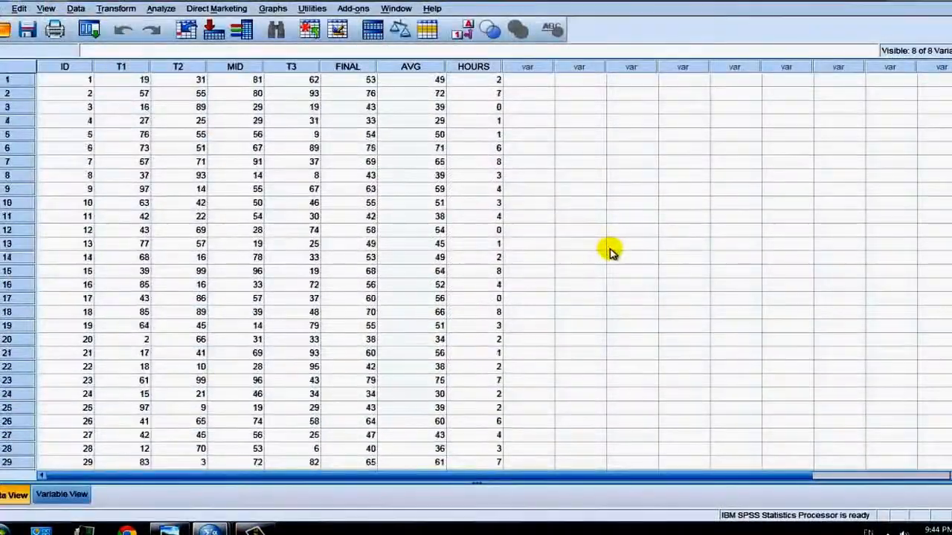
pyautogui.scroll(-2, 610, 253)
pyautogui.scroll(2, 610, 253)
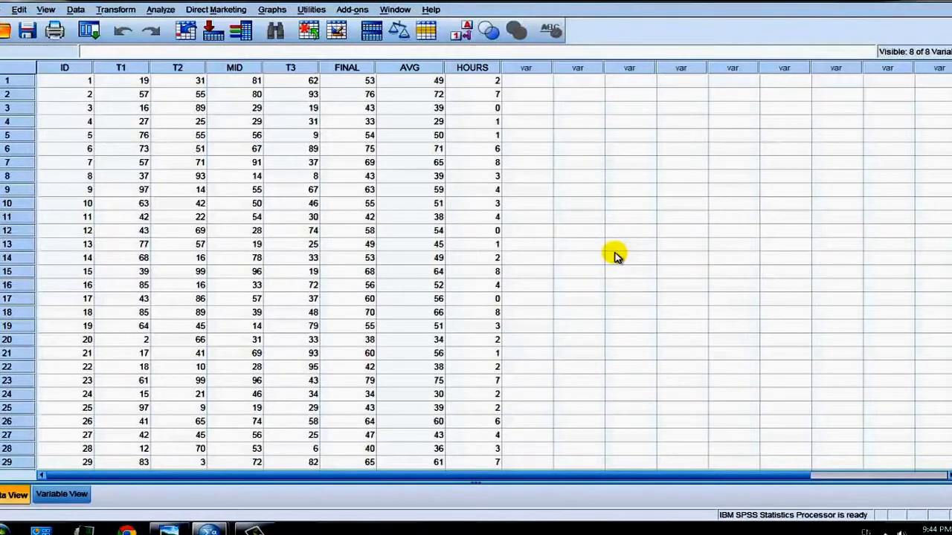
pyautogui.scroll(-3, 611, 259)
pyautogui.scroll(3, 611, 259)
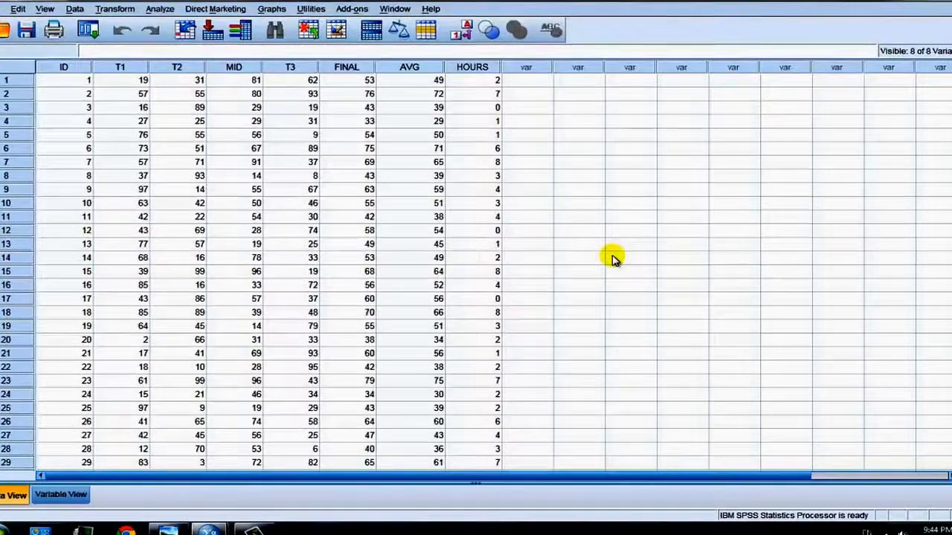
pyautogui.click(74, 496)
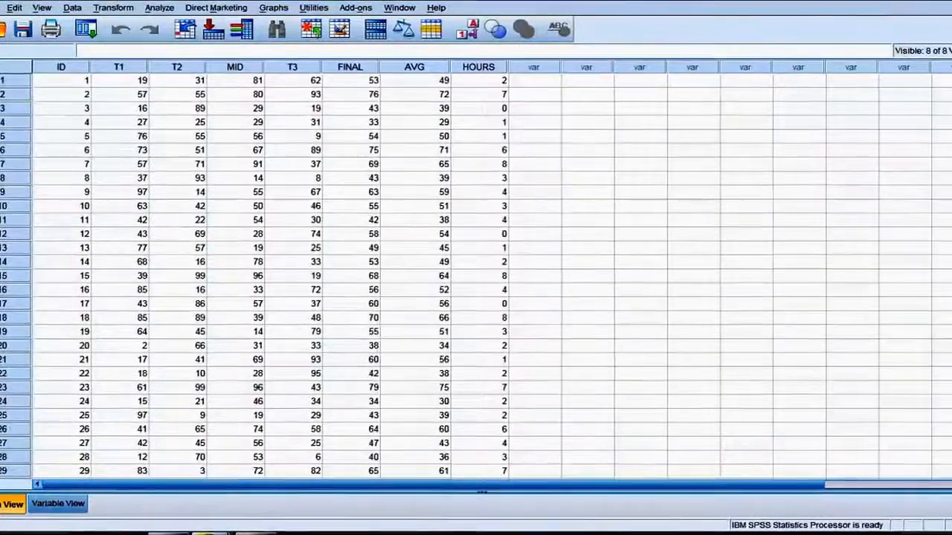
# - Switch to the output document, review the Correlations table and the Test 1 Score statistics, frequencies and histogram, and return to the dataset
pyautogui.moveTo(210, 533)
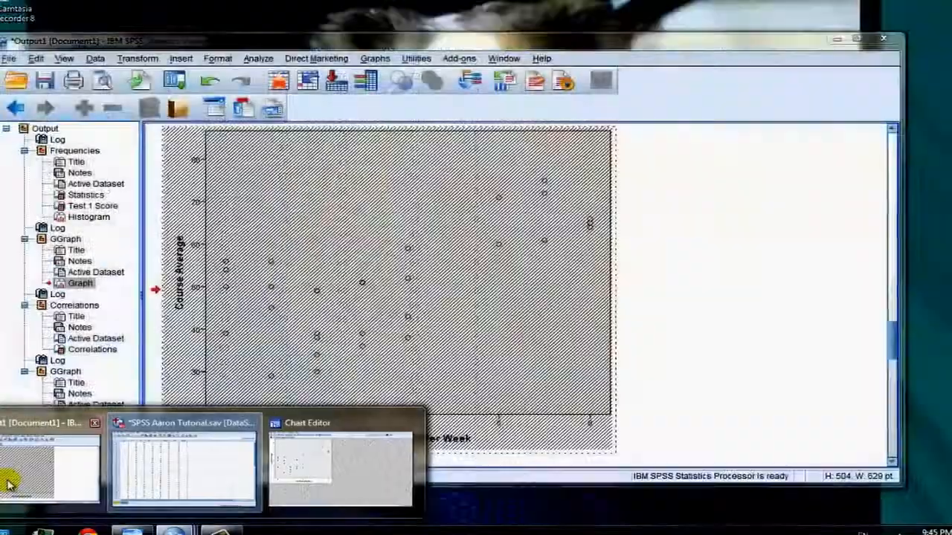
pyautogui.click(9, 484)
pyautogui.scroll(-5, 699, 421)
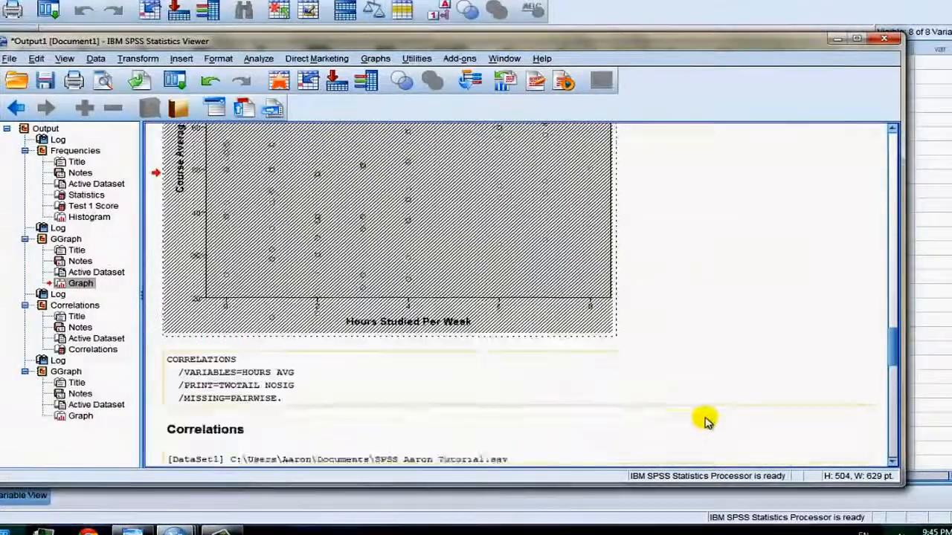
pyautogui.scroll(-3, 707, 418)
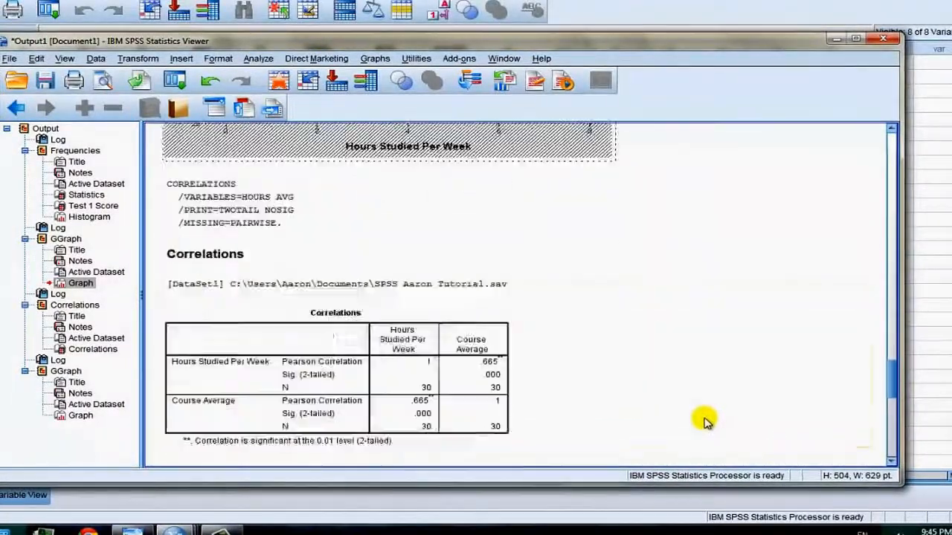
pyautogui.scroll(15, 456, 396)
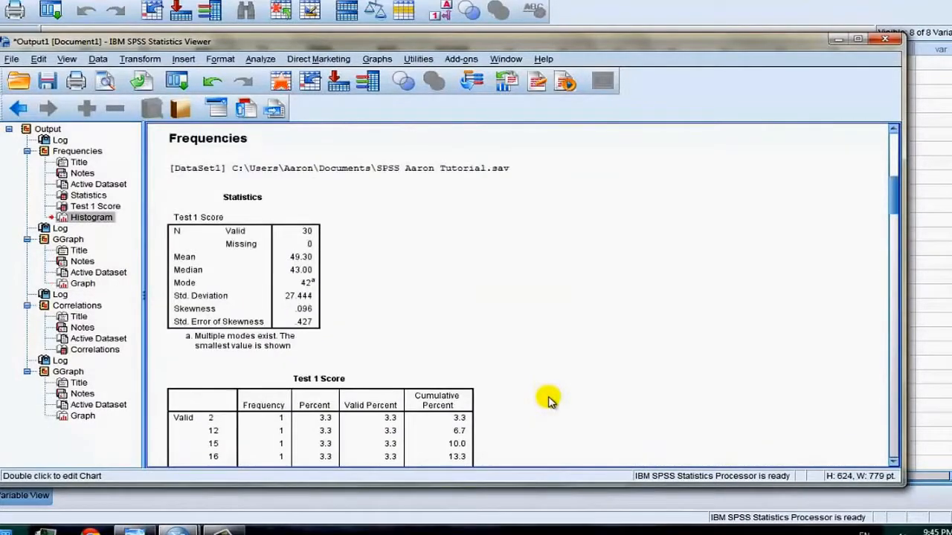
pyautogui.scroll(3, 697, 339)
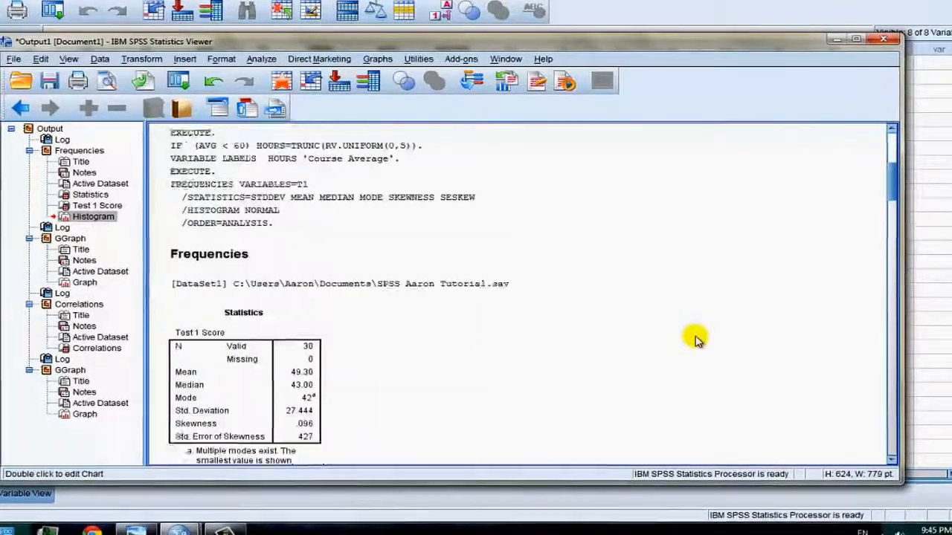
pyautogui.scroll(3, 697, 339)
pyautogui.scroll(-9, 697, 339)
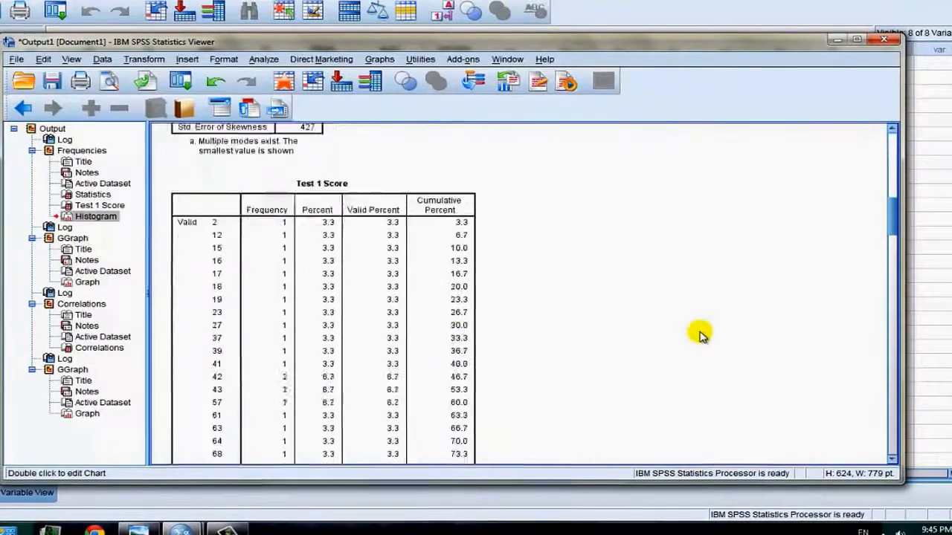
pyautogui.scroll(-10, 699, 336)
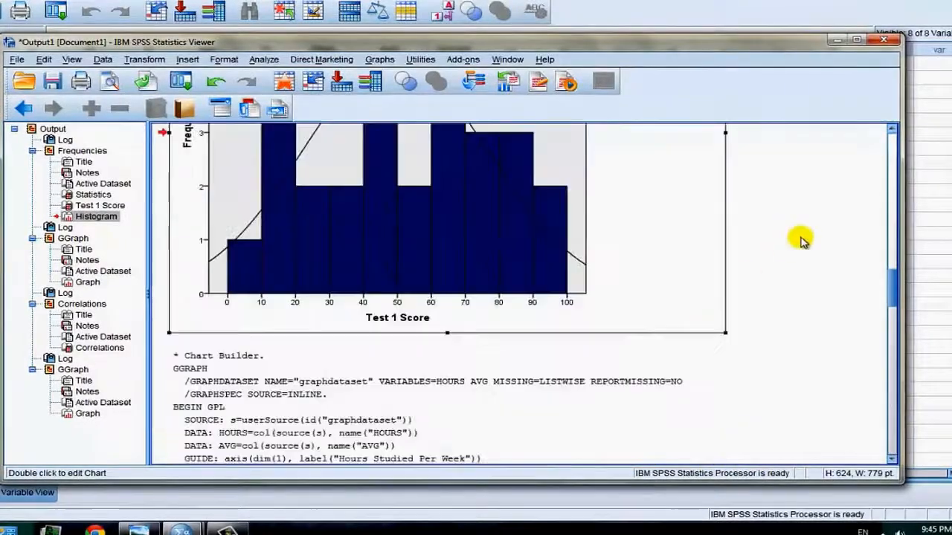
pyautogui.click(836, 37)
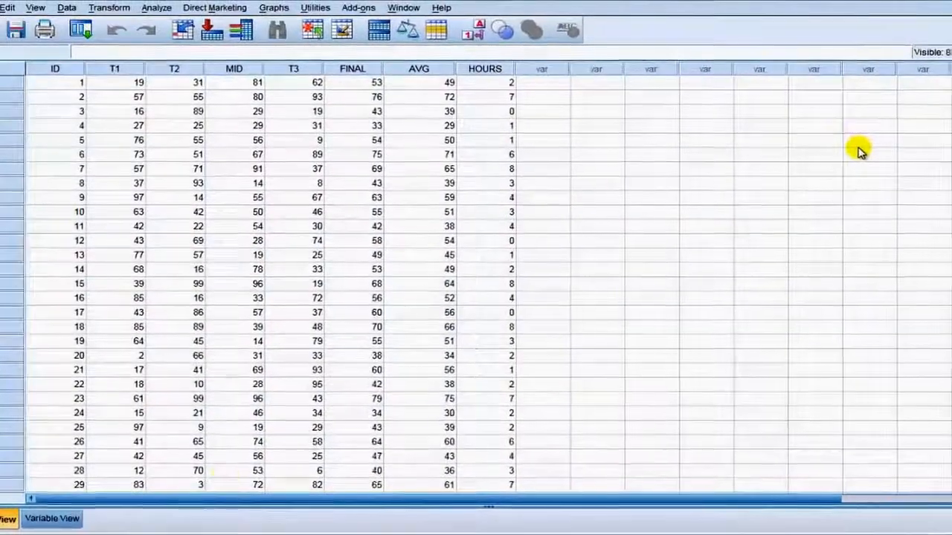